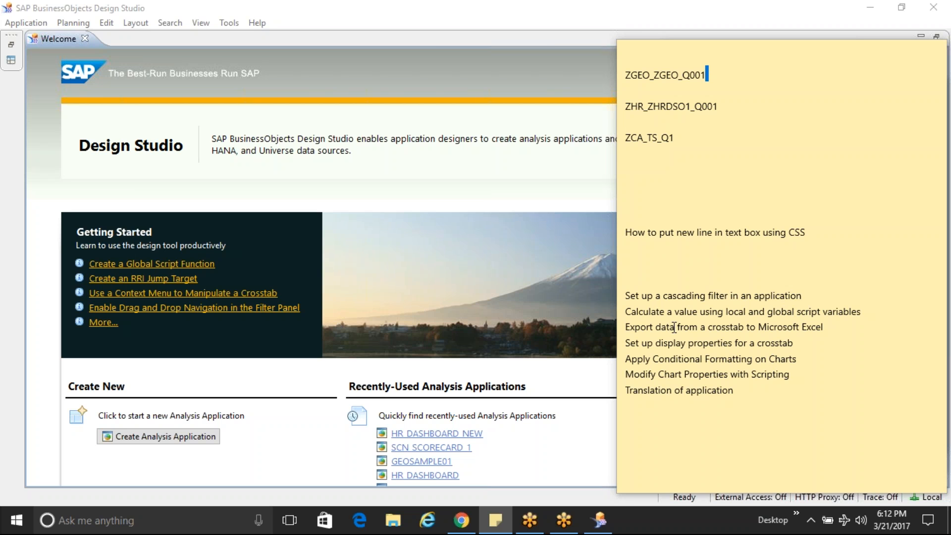
In the topic notes, add a blank line after the cascading filter topic and highlight "Export data from a crosstab to Microsoft Excel".
left_click_drag(627, 290, 762, 411)
left_click(802, 296)
key("Return")
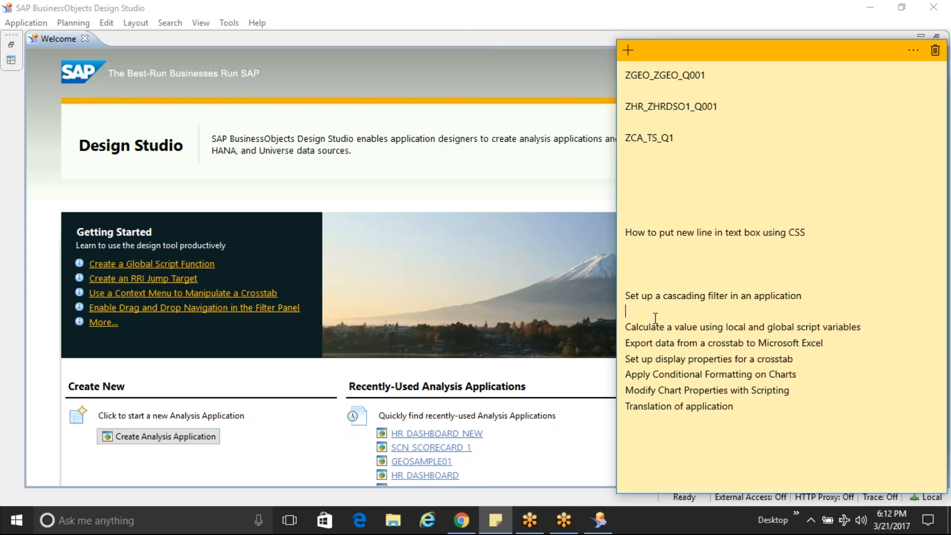
triple_click(626, 342)
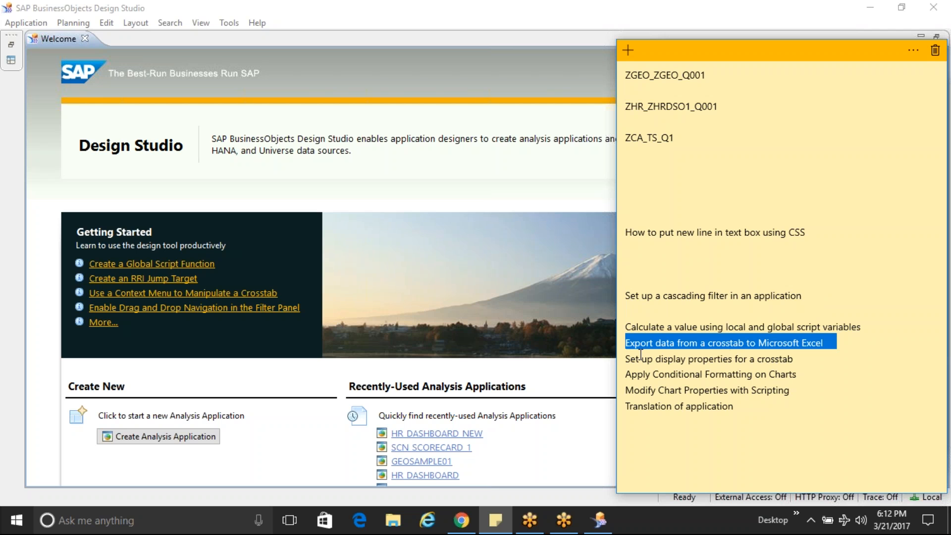
Switch to Design Studio and open the recently used application HR_DASHBOARD_NEW.
left_click(477, 6)
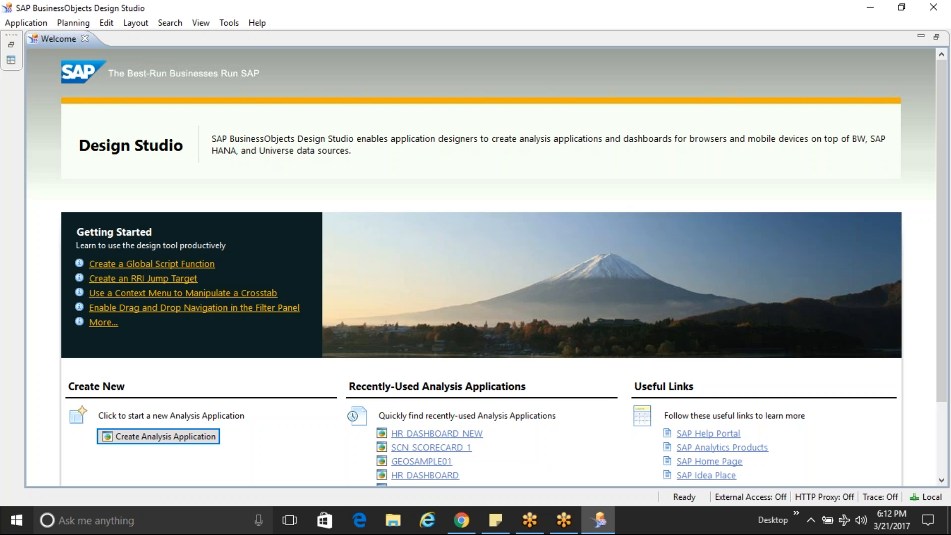
left_click(436, 434)
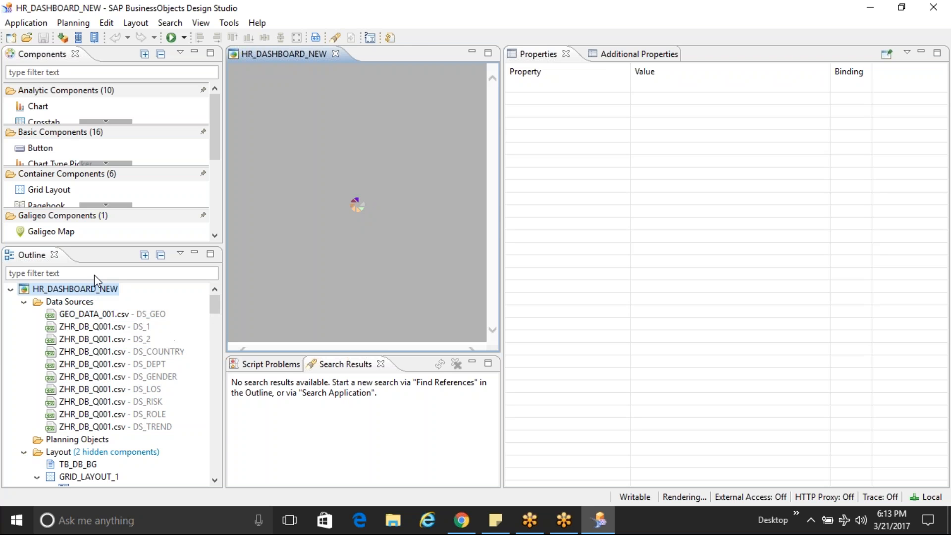
Search the application's outline for "cros" to locate the crosstab, and clear the filter again.
left_click(137, 274)
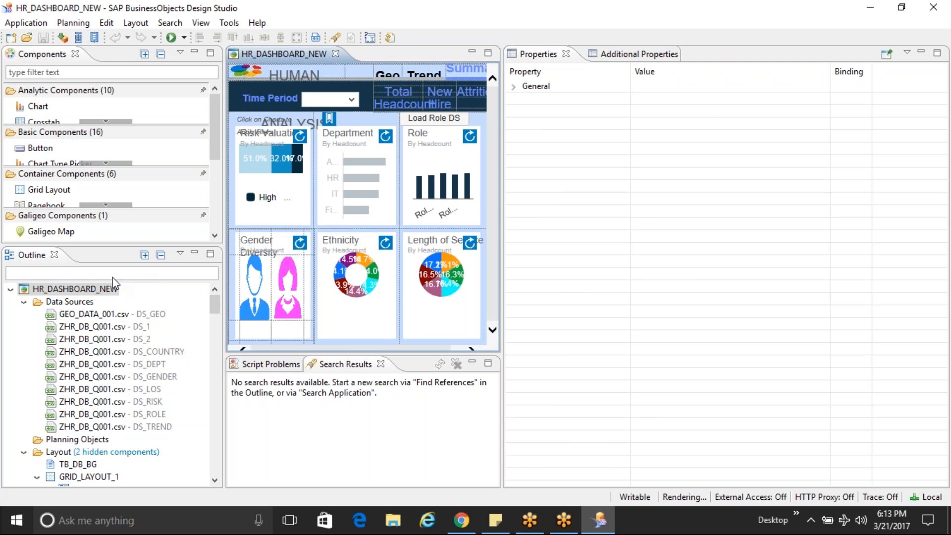
type("c")
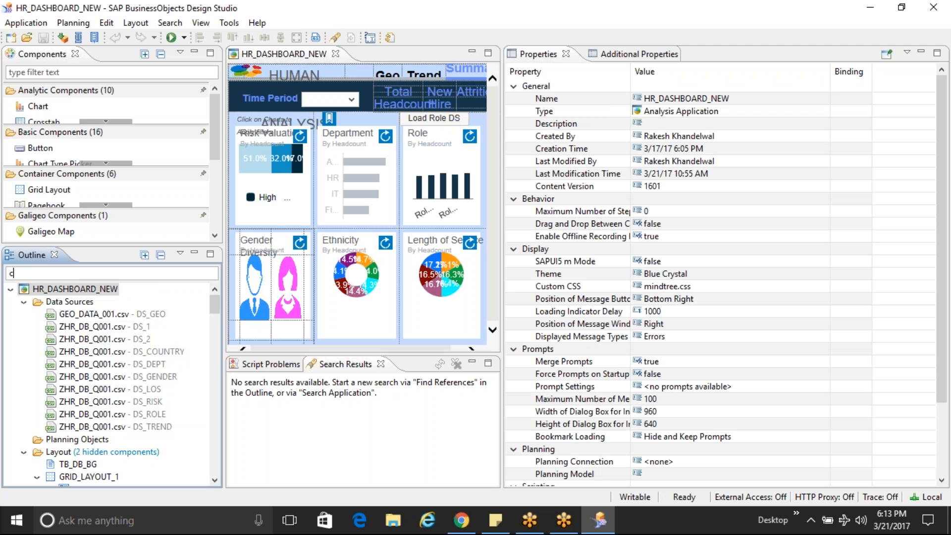
type("ros")
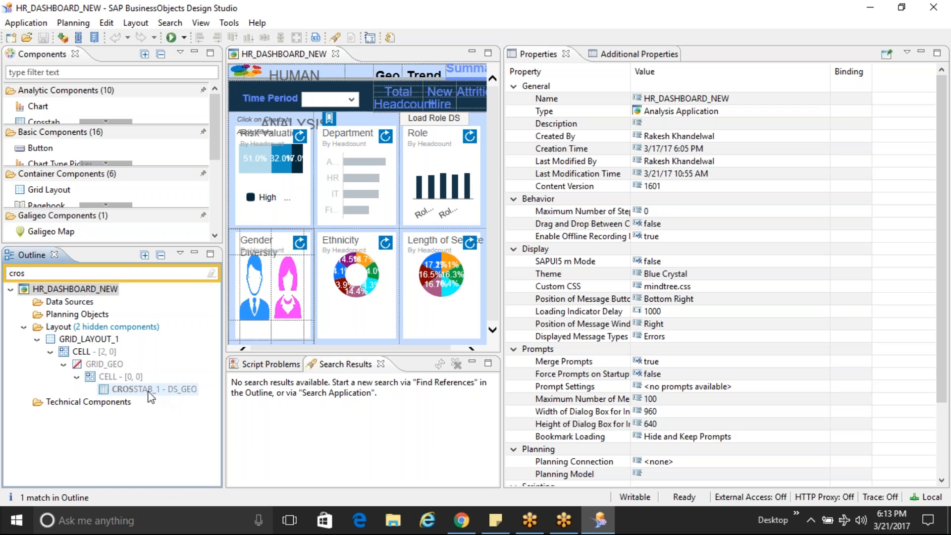
key("BackSpace")
key("BackSpace")
key("BackSpace")
key("BackSpace")
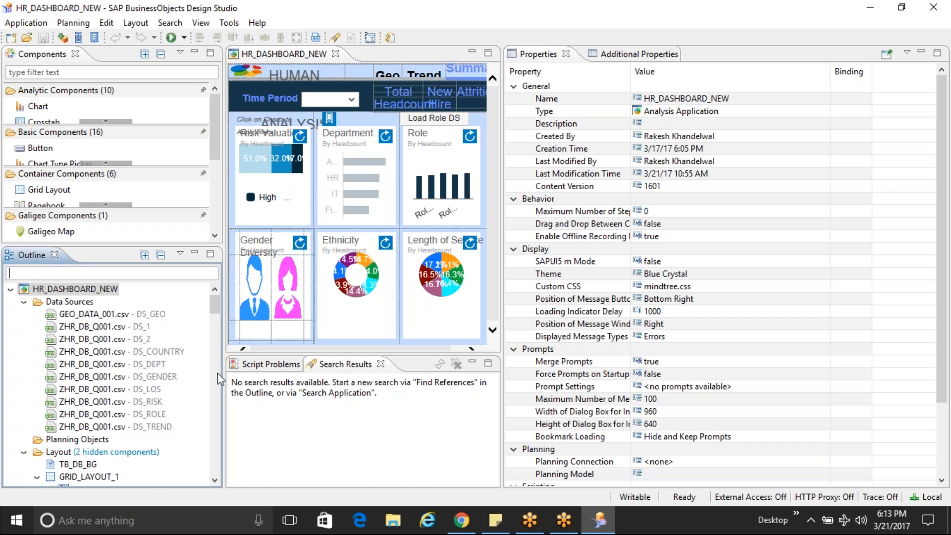
Create a basic Button component in the empty cell [0, 2] of GRID_LAYOUT_11.
scroll(216, 376, "down", 5)
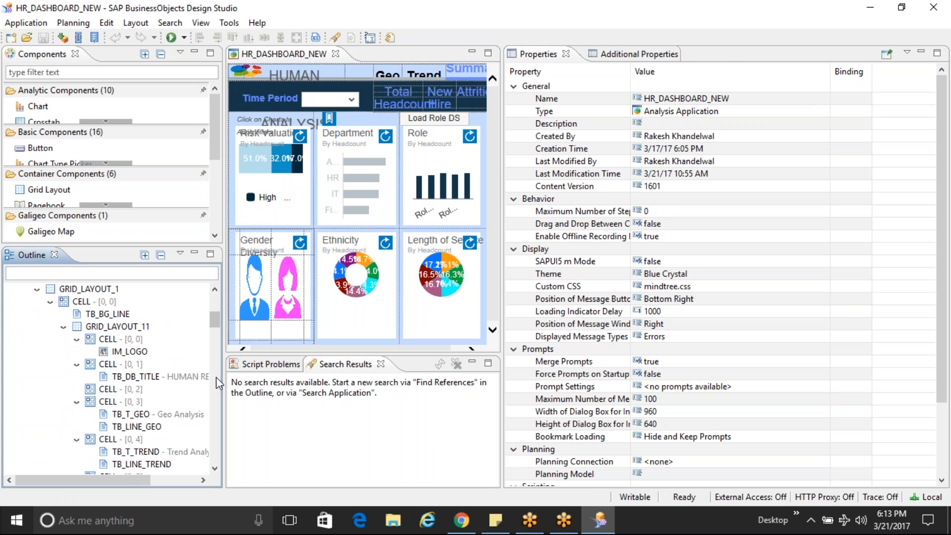
left_click(123, 391)
right_click(123, 391)
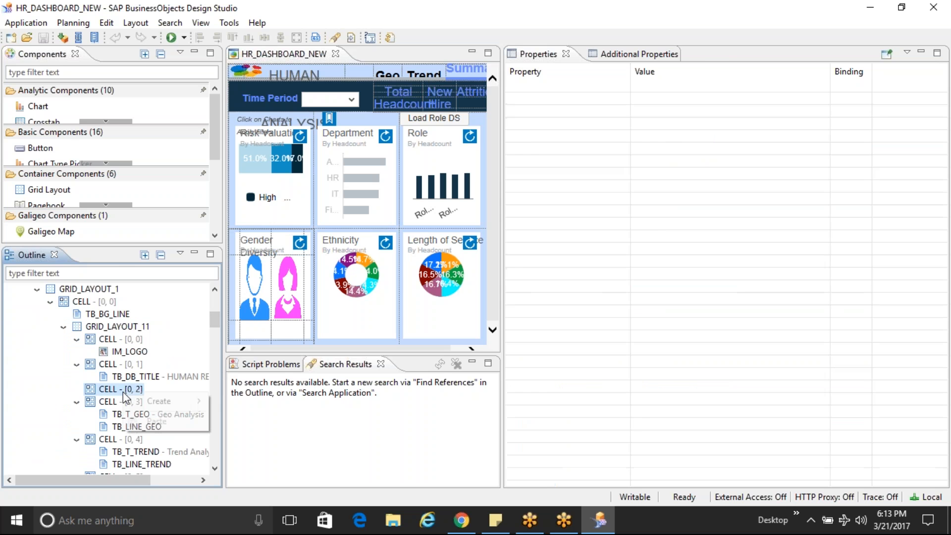
mouse_move(155, 406)
mouse_move(323, 415)
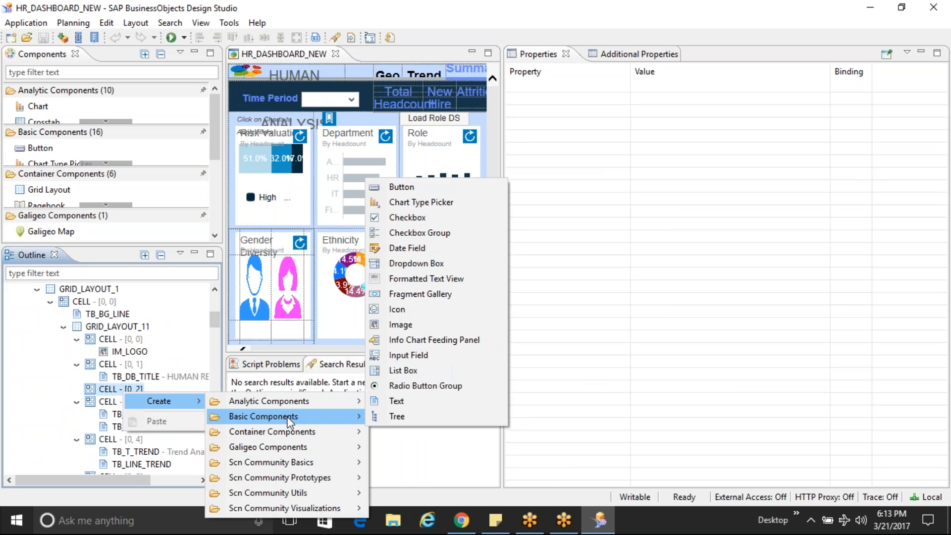
left_click(418, 186)
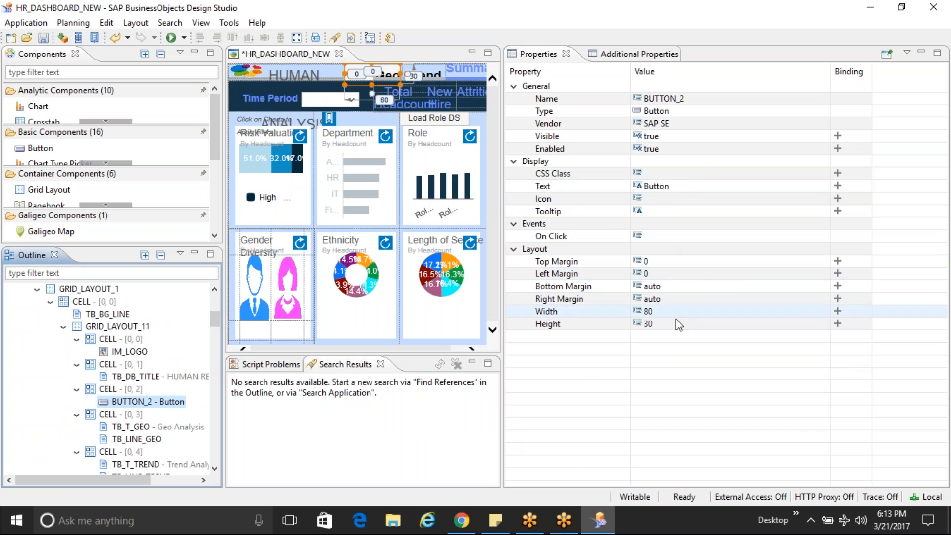
Set both the width and the height of the new button to auto.
left_click(666, 314)
type("au")
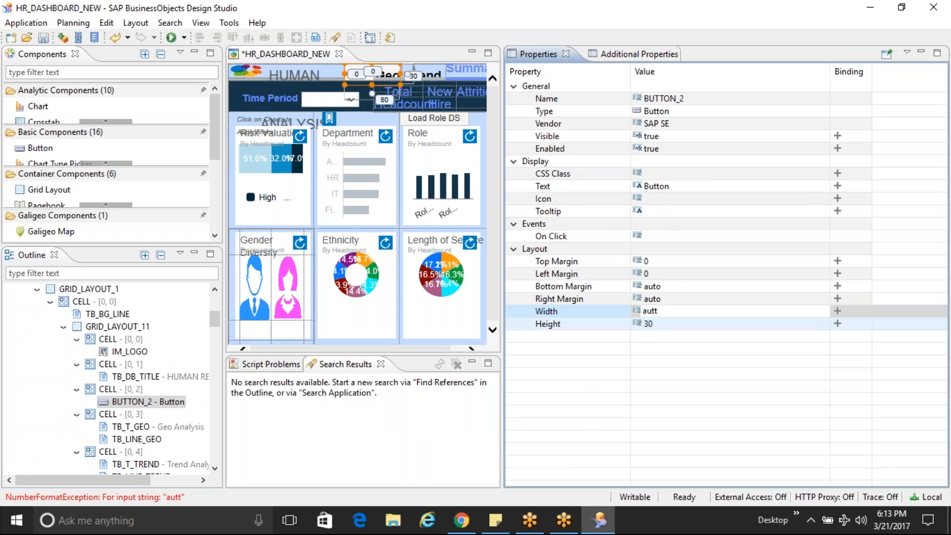
type("to")
key("Return")
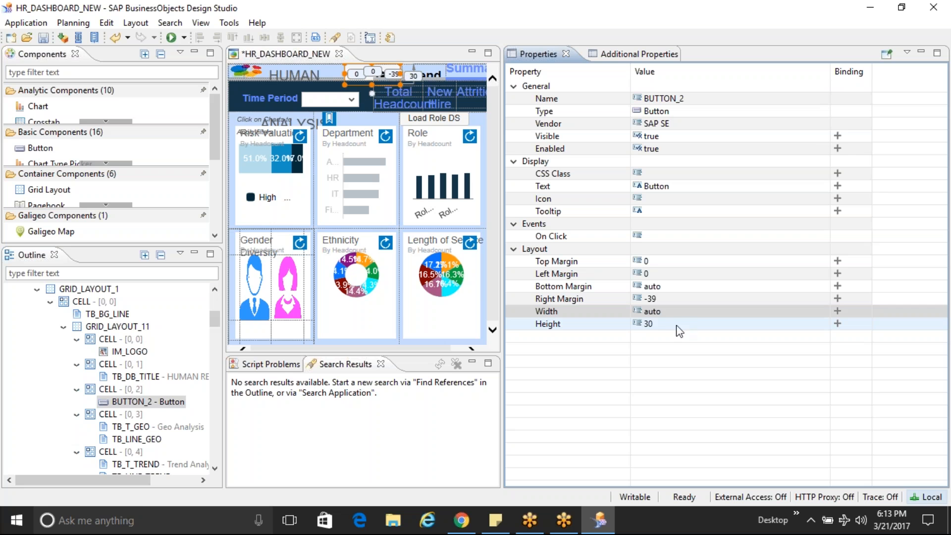
left_click(678, 324)
type("auto")
key("Return")
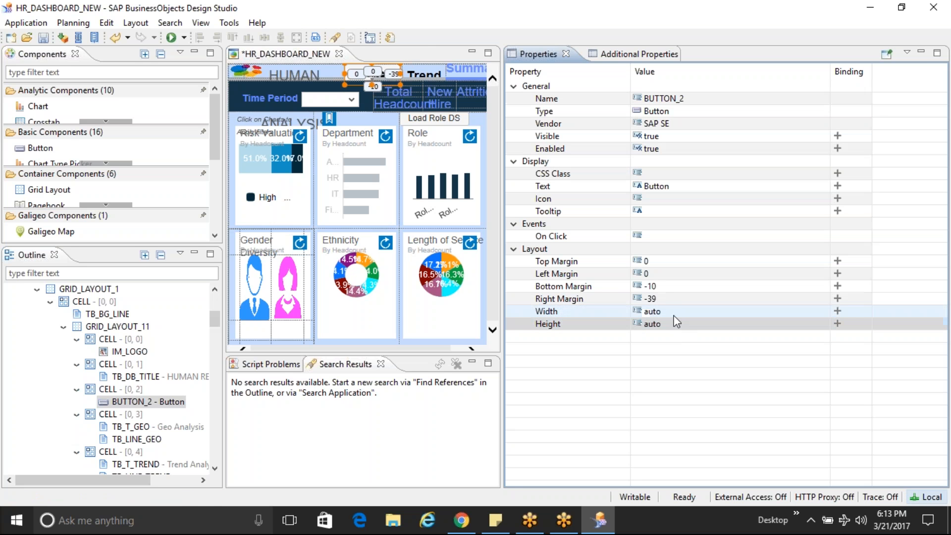
Set the new button's bottom margin and right margin to 0 so it fills its cell.
left_click(659, 287)
type("0")
key("Return")
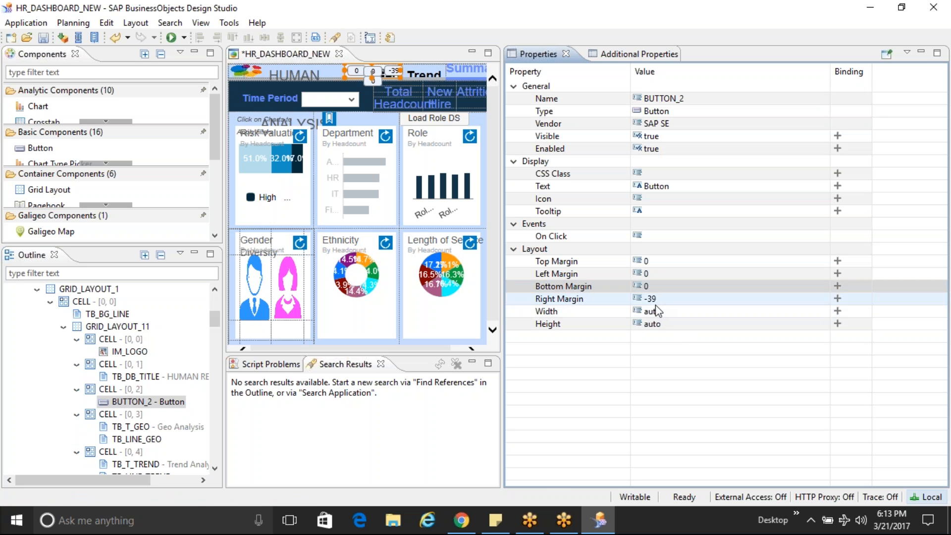
left_click(654, 298)
type("0")
key("Return")
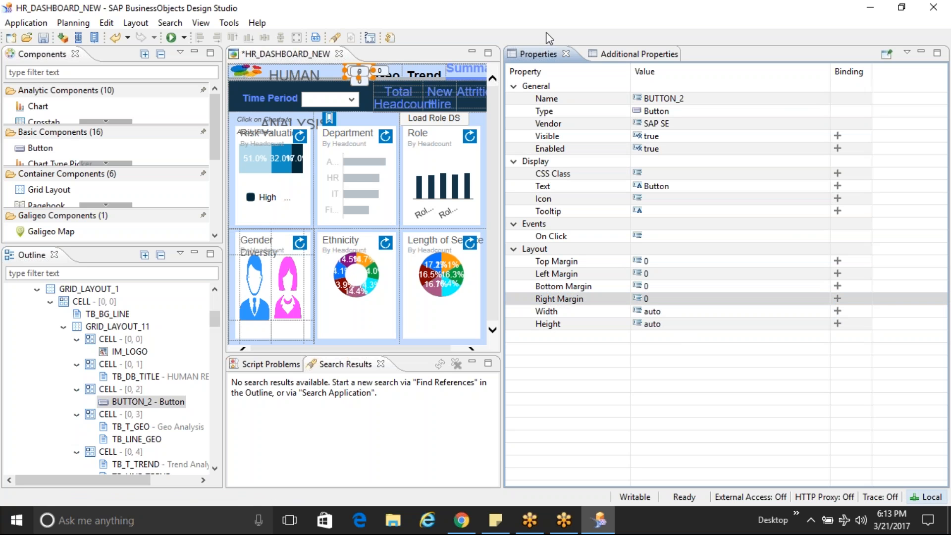
Run the dashboard in a maximized browser window and check the new button and the Geo Analysis crosstab.
left_click(171, 38)
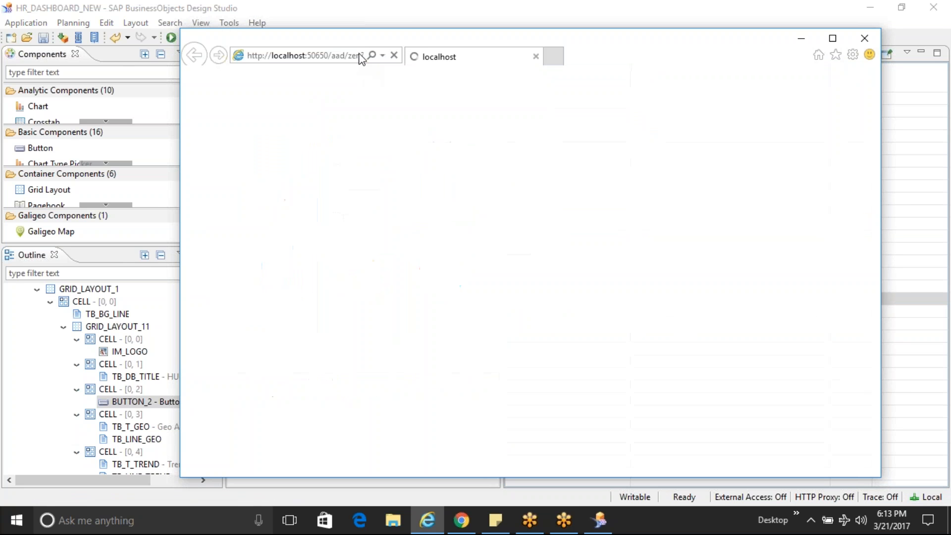
double_click(366, 41)
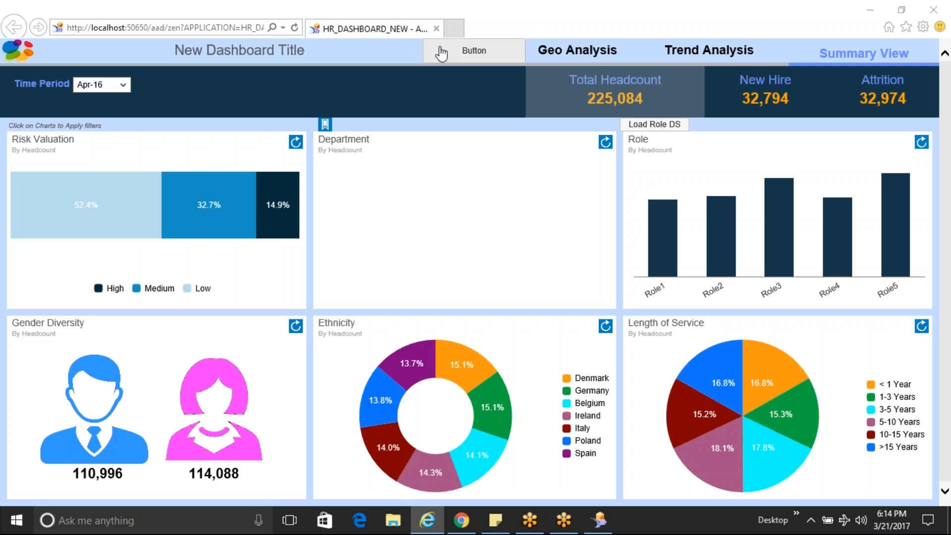
left_click(494, 58)
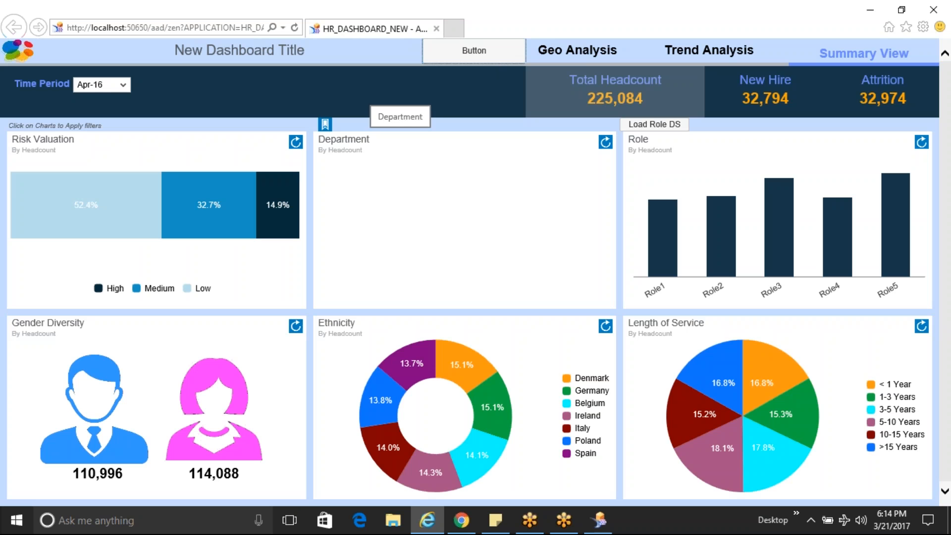
left_click(581, 56)
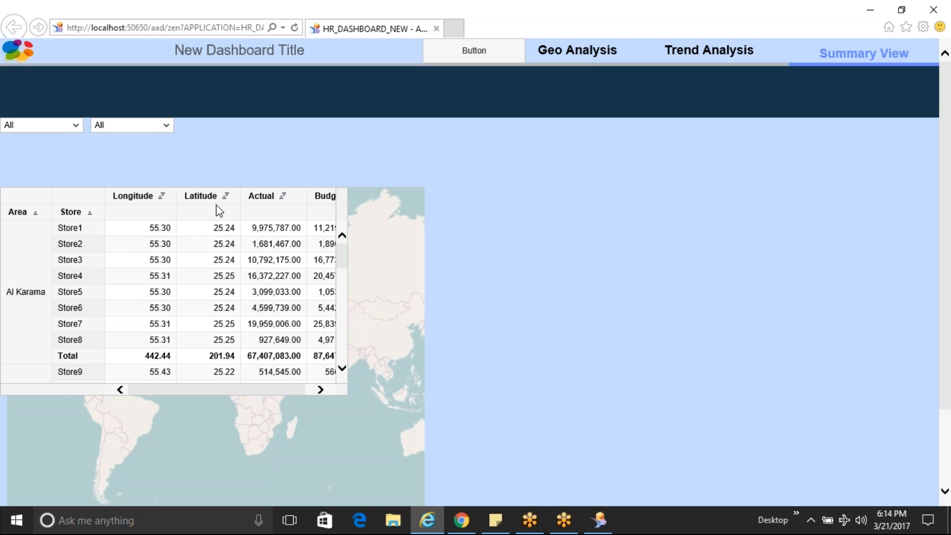
Back in Design Studio, give the new button the On Click script APPLICATION.export(ExportType.EXCEL_xlsx);.
key("alt+Tab")
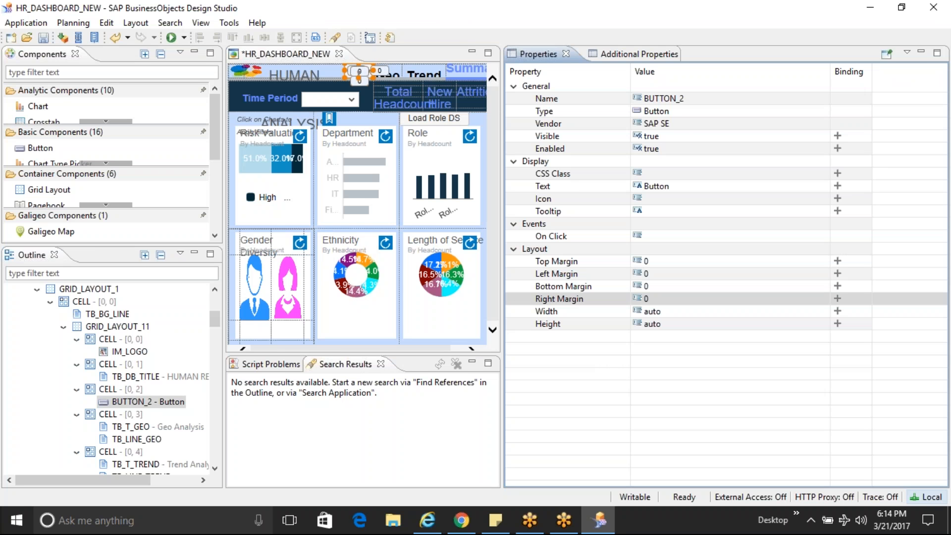
left_click(827, 236)
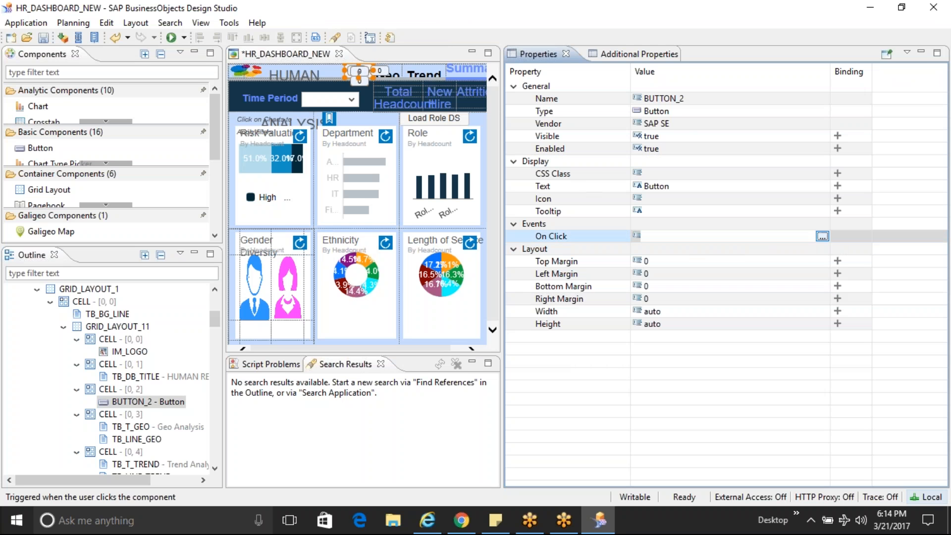
left_click(822, 237)
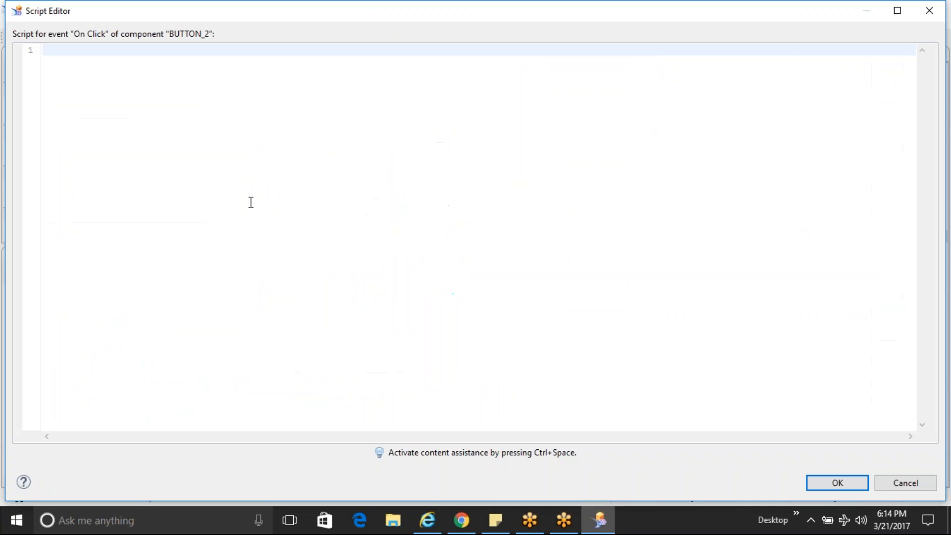
type("APP")
key("ctrl+space")
key("Return")
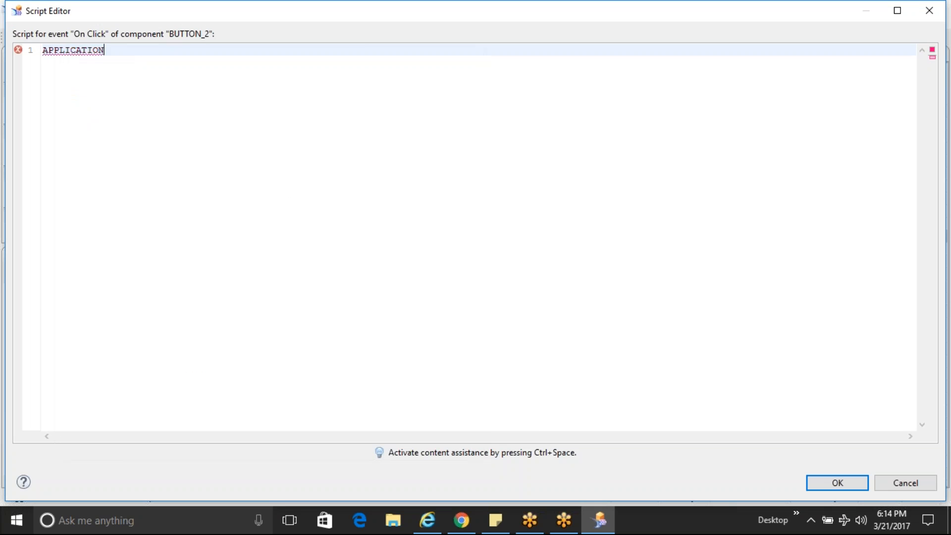
type(".")
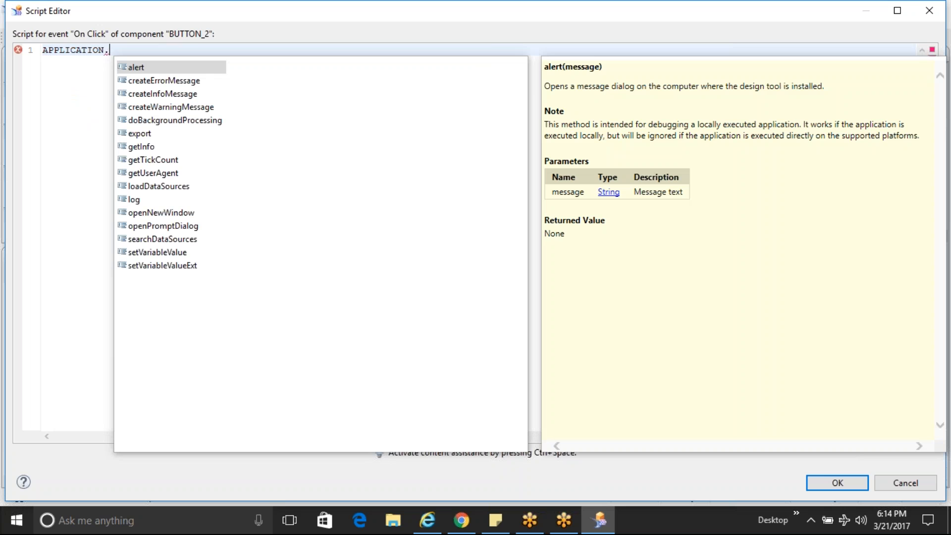
type("e")
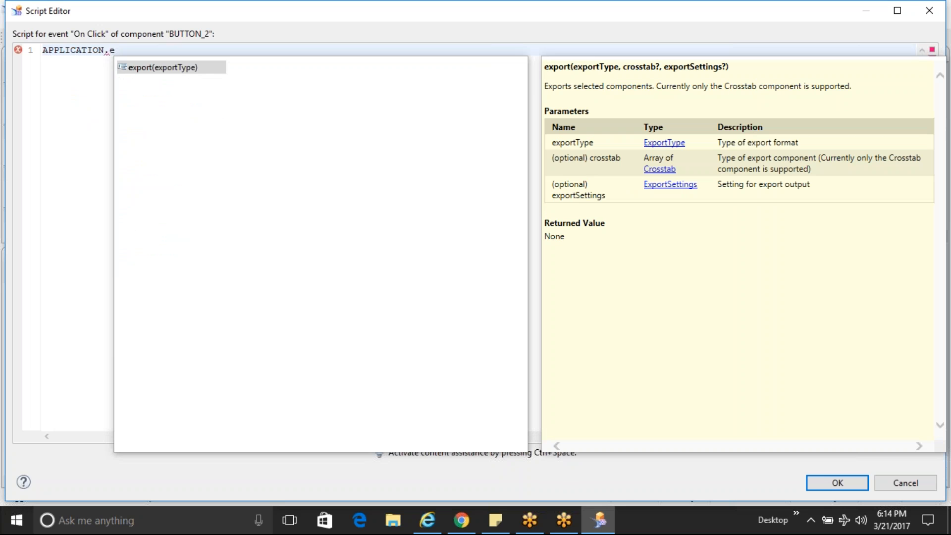
key("Return")
key("ctrl+space")
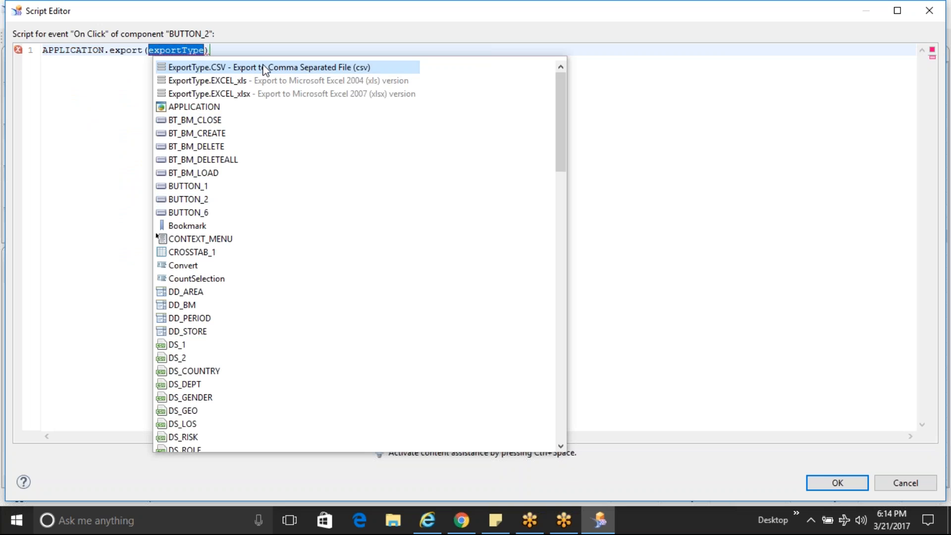
double_click(298, 96)
type(";")
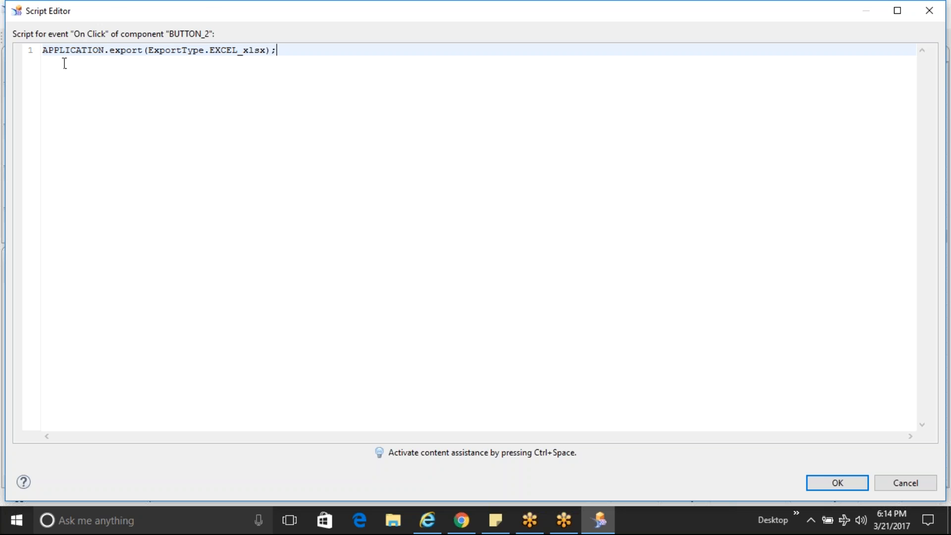
left_click(847, 487)
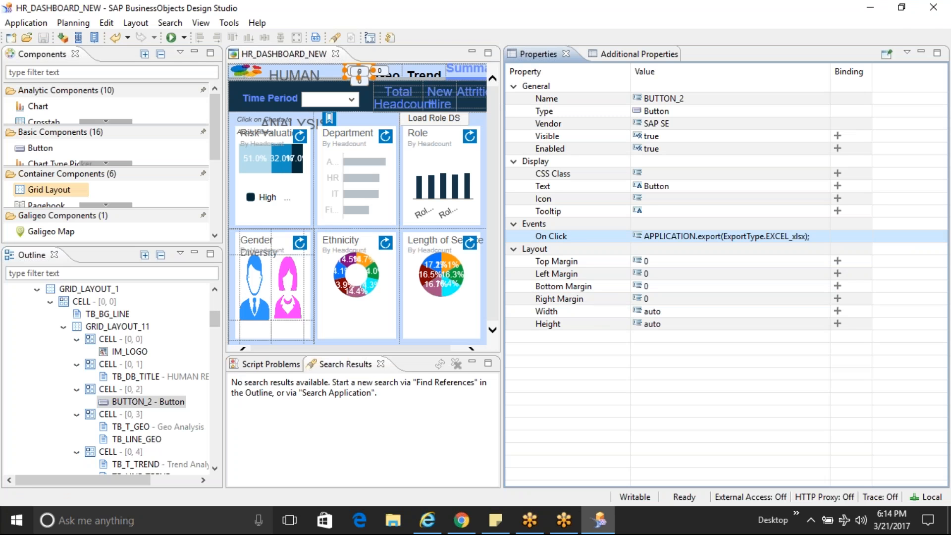
Run the dashboard again, closing the earlier preview, and trigger the Excel export with the new button.
left_click(171, 38)
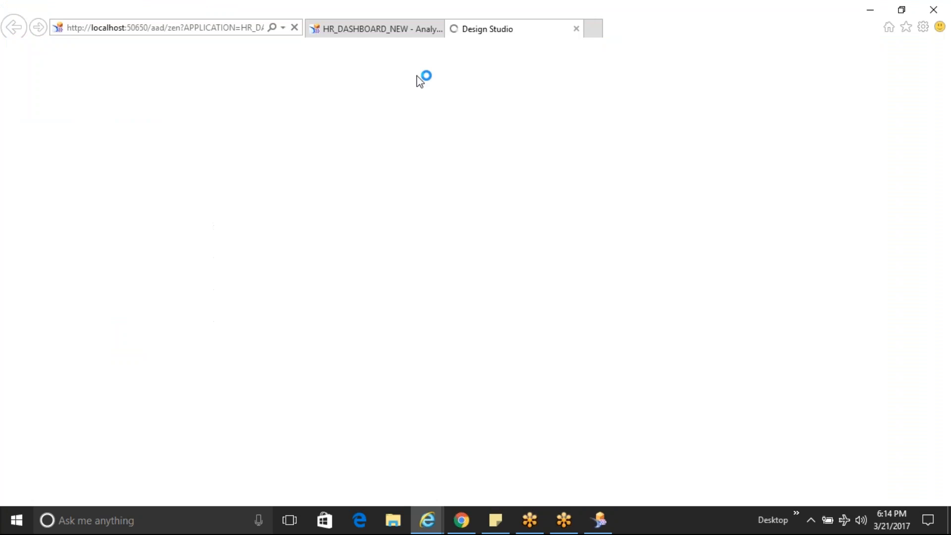
left_click(436, 28)
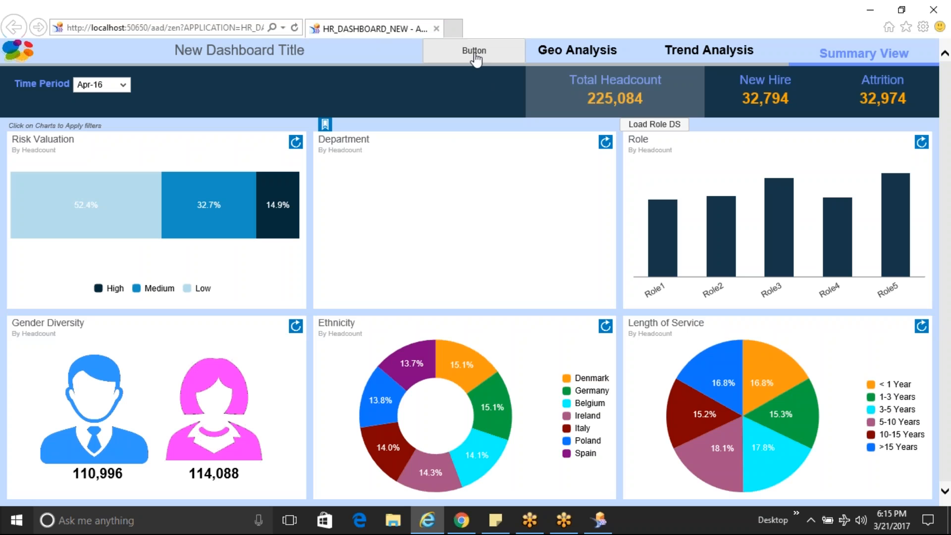
left_click(475, 58)
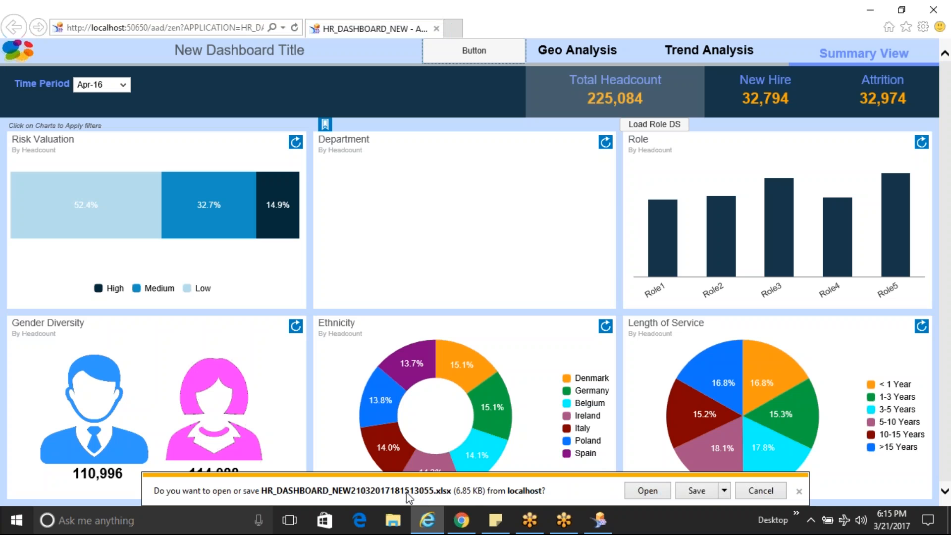
Save the exported workbook to the Desktop under its suggested file name and open it in Excel.
left_click(724, 491)
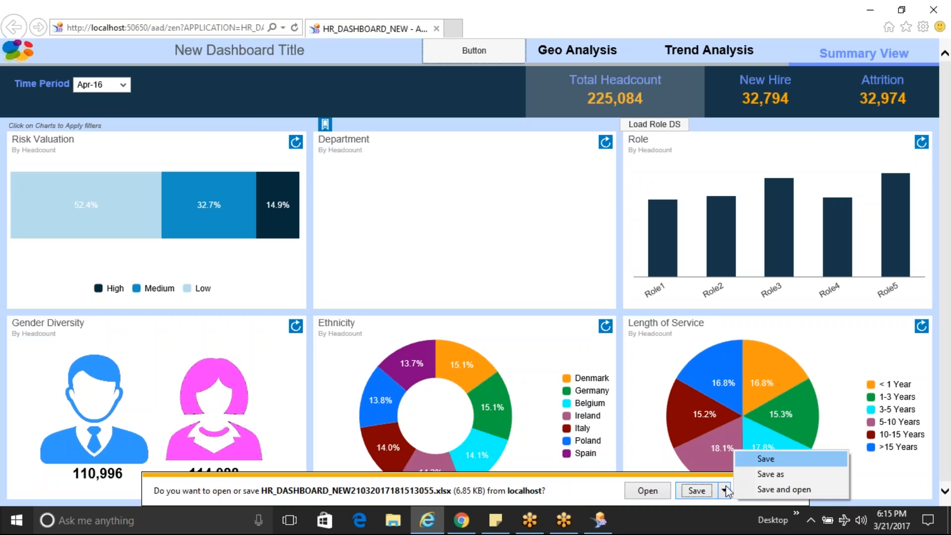
left_click(754, 469)
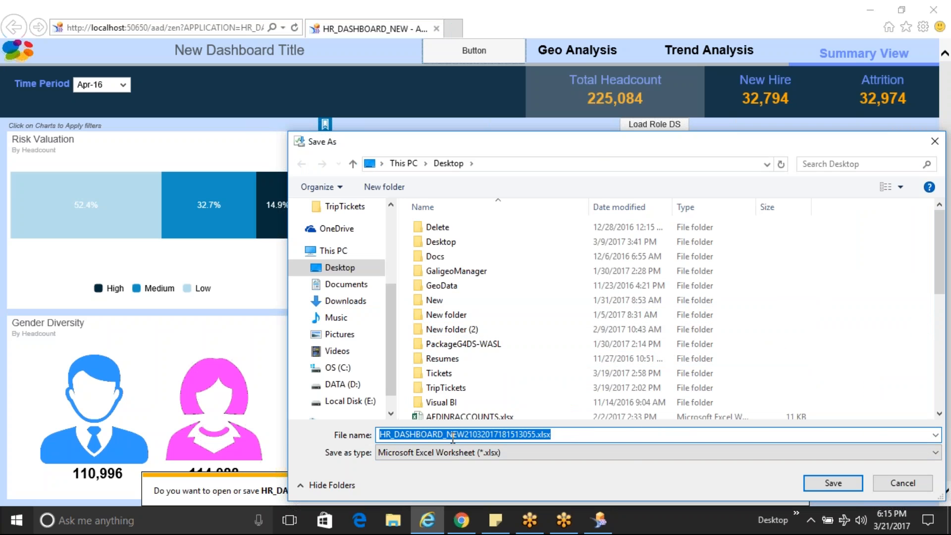
left_click(833, 483)
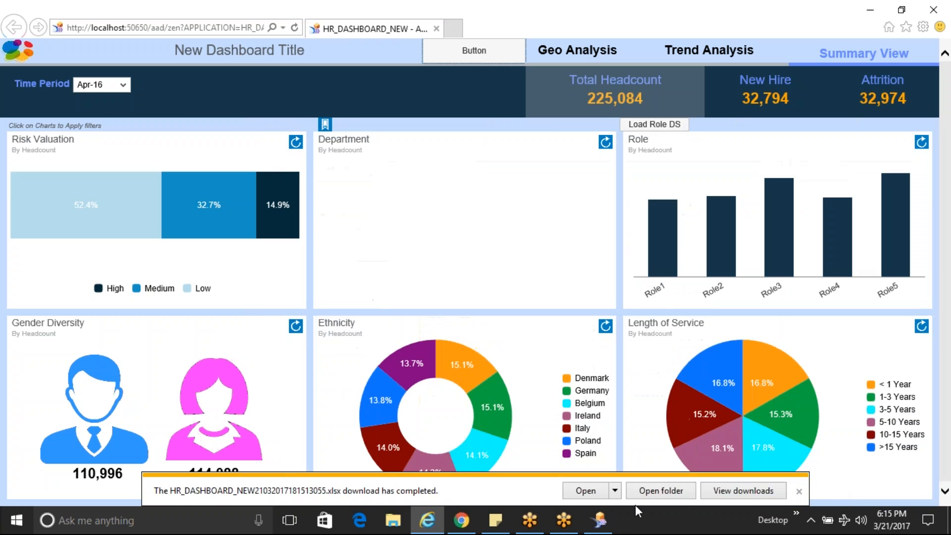
left_click(585, 491)
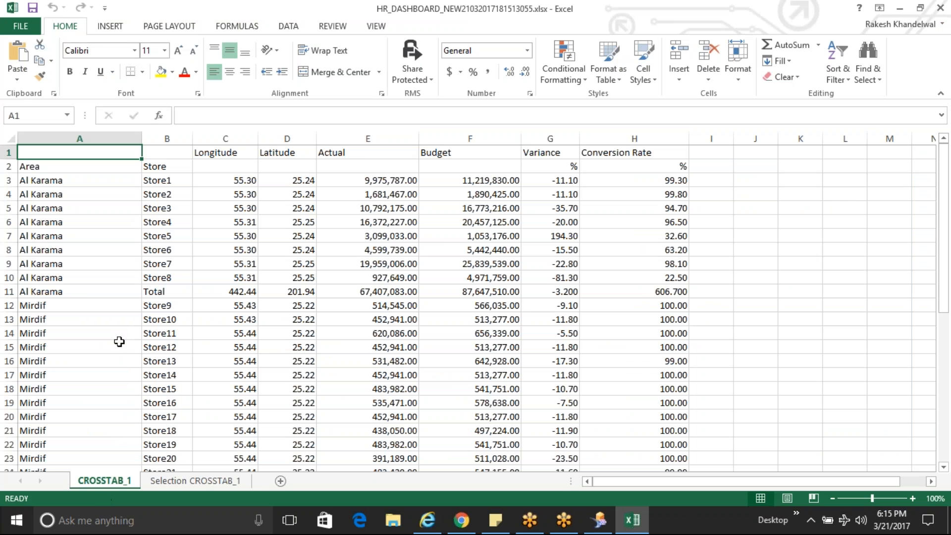
Compare the exported CROSSTAB_1 sheet in Excel with the Geo Analysis crosstab in the browser.
left_click(56, 180)
key("Up")
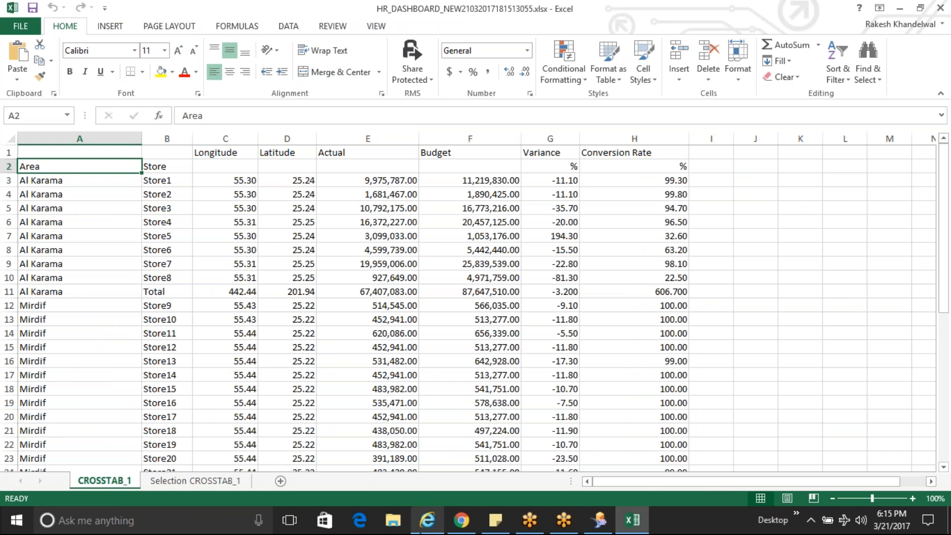
left_click(427, 520)
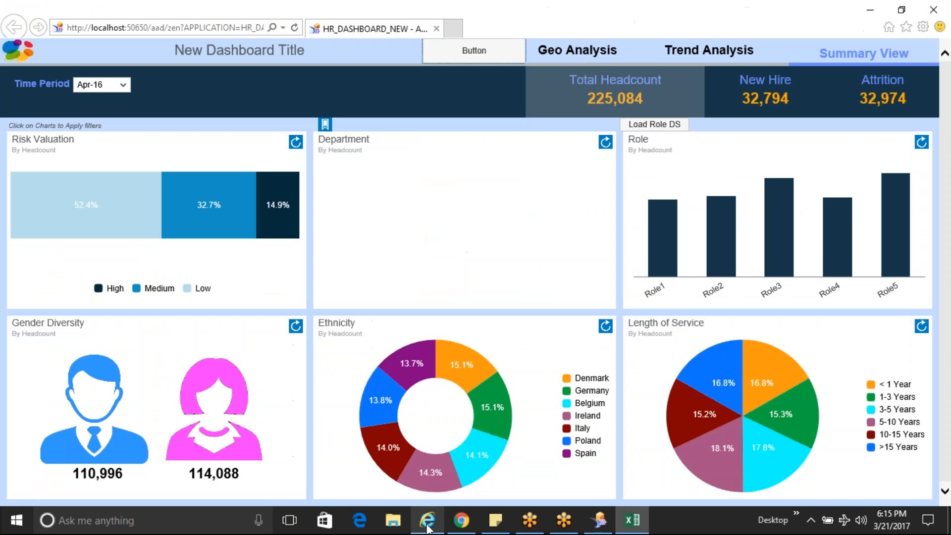
left_click(570, 59)
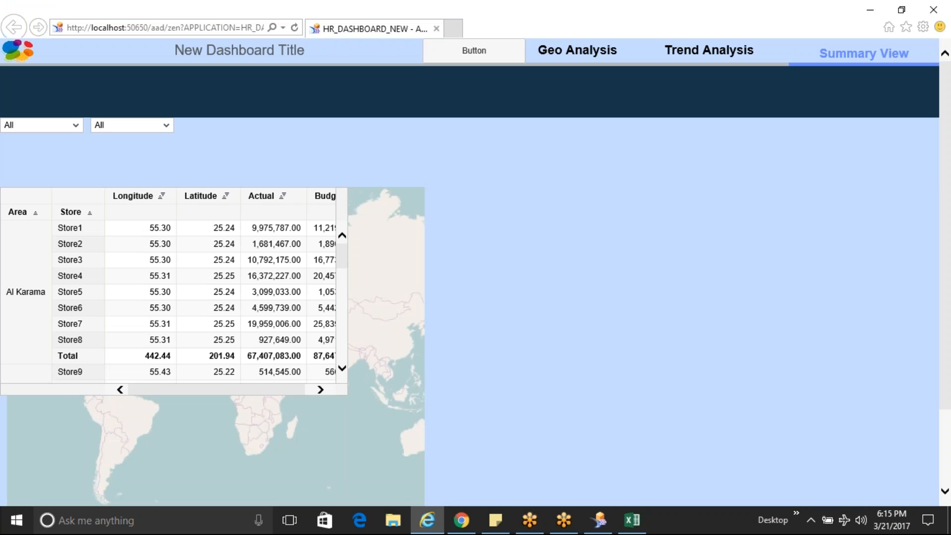
key("alt+Tab")
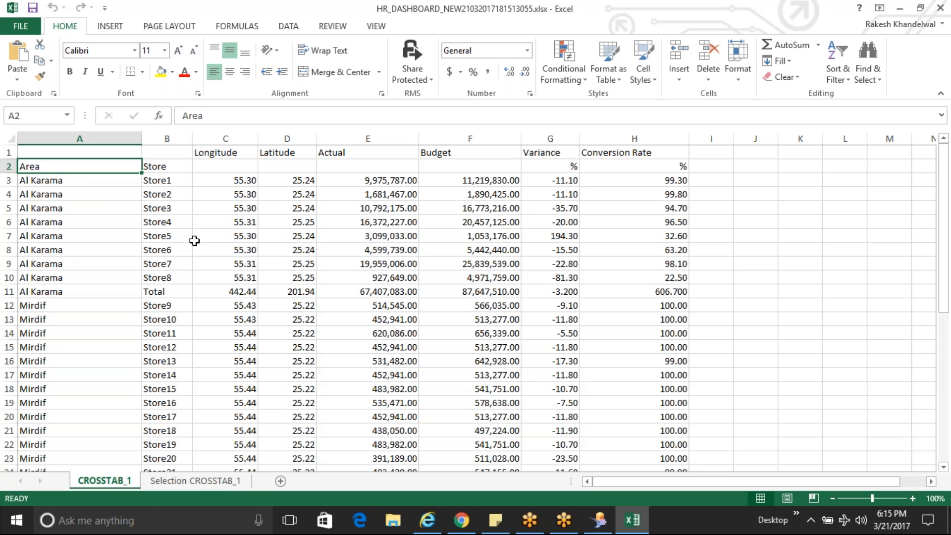
Examine the area, store and measure cells of the exported CROSSTAB_1 sheet.
left_click(68, 209)
key("Down")
key("Down")
key("Down")
key("Down")
key("Down")
key("Down")
key("Down")
key("Down")
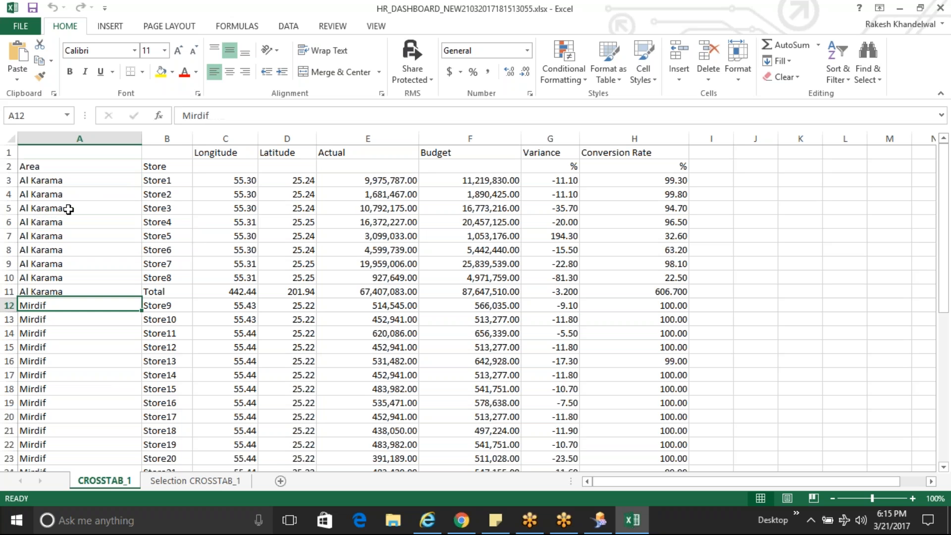
key("Right")
key("Right")
key("Right")
key("Right")
key("Right")
key("Right")
key("Left")
key("Left")
key("Left")
key("Left")
key("Left")
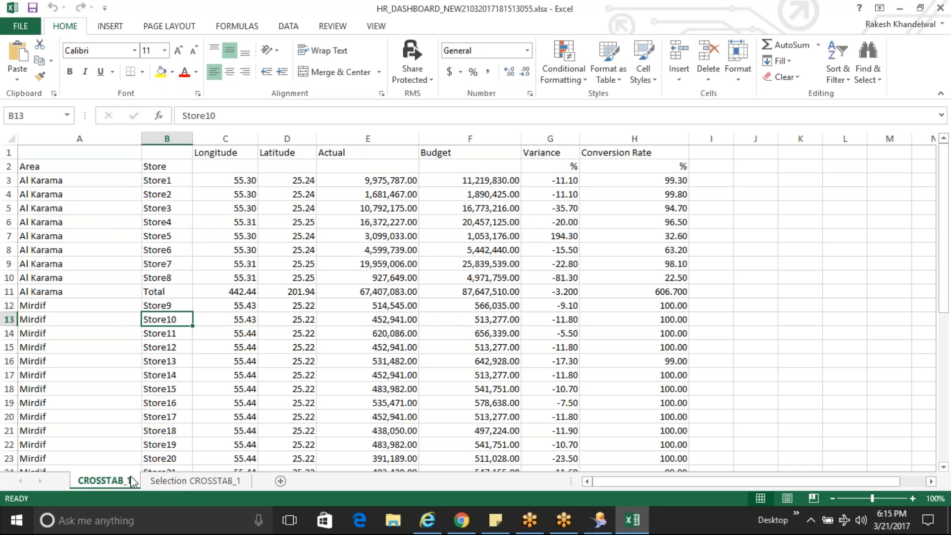
Review the export time and data source details on the Selection CROSSTAB_1 sheet, and return to the CROSSTAB_1 sheet.
left_click(187, 481)
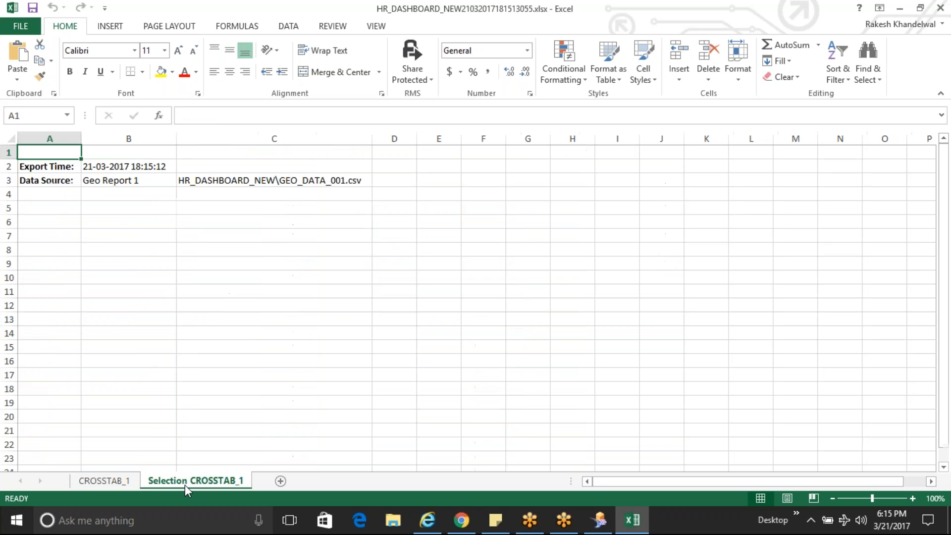
left_click(44, 167)
left_click_drag(43, 167, 285, 181)
left_click(297, 181)
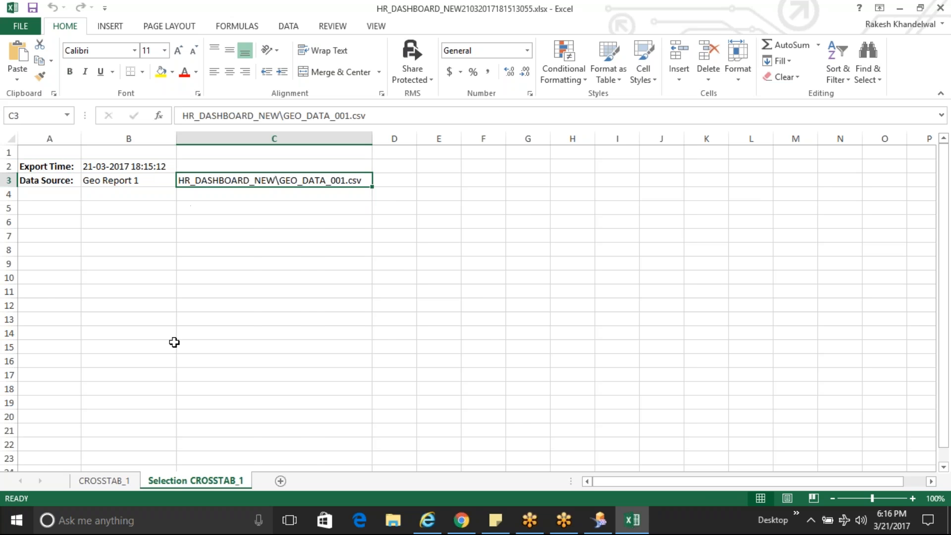
left_click(113, 478)
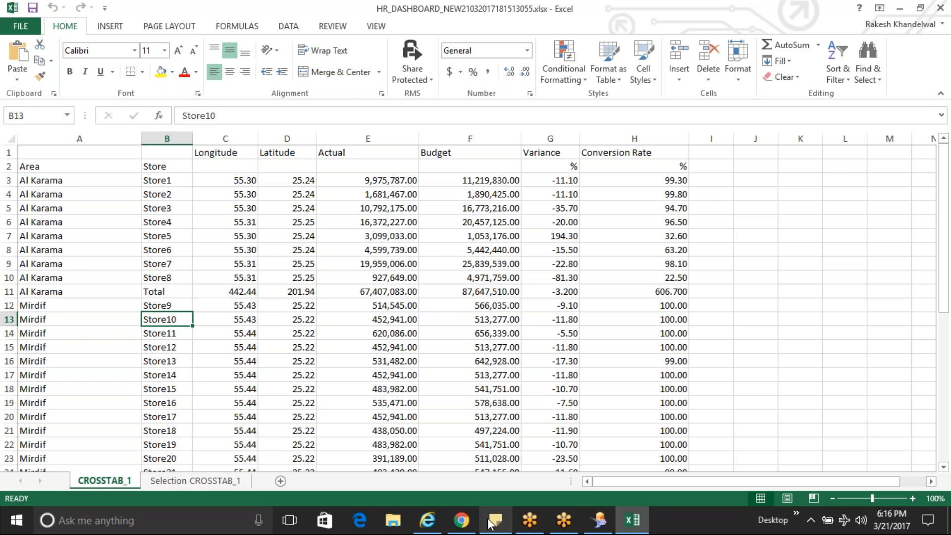
Switch to Design Studio, filter the outline by "cross" and select CROSSTAB_1 to review its properties.
left_click(599, 520)
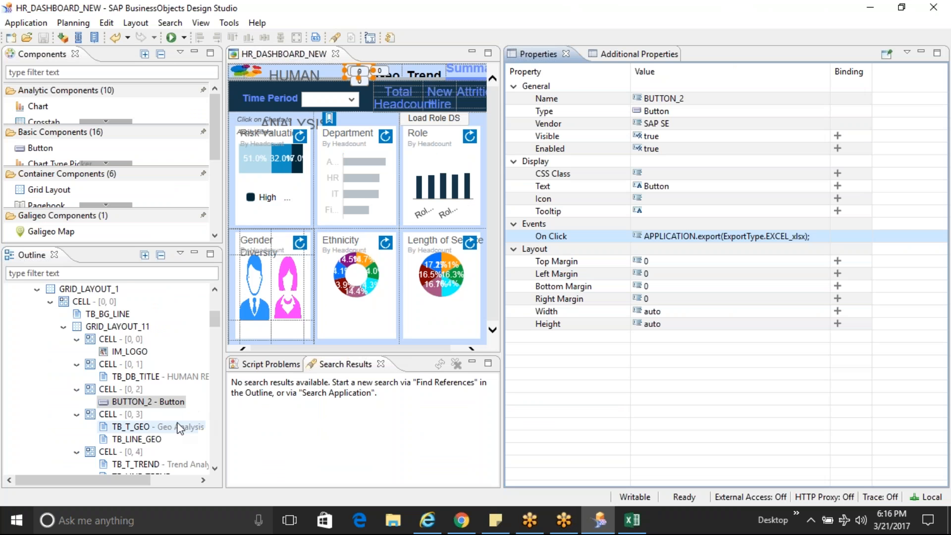
left_click(116, 273)
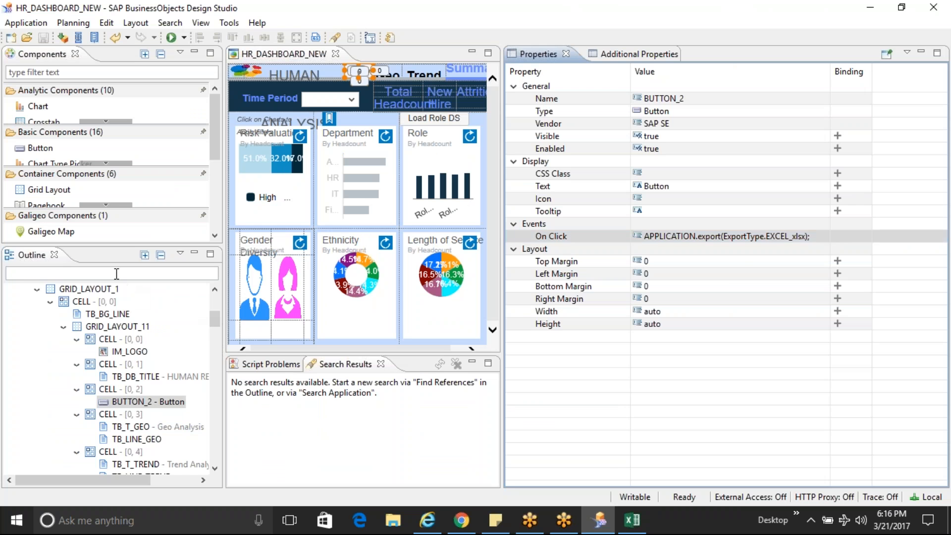
type("cross")
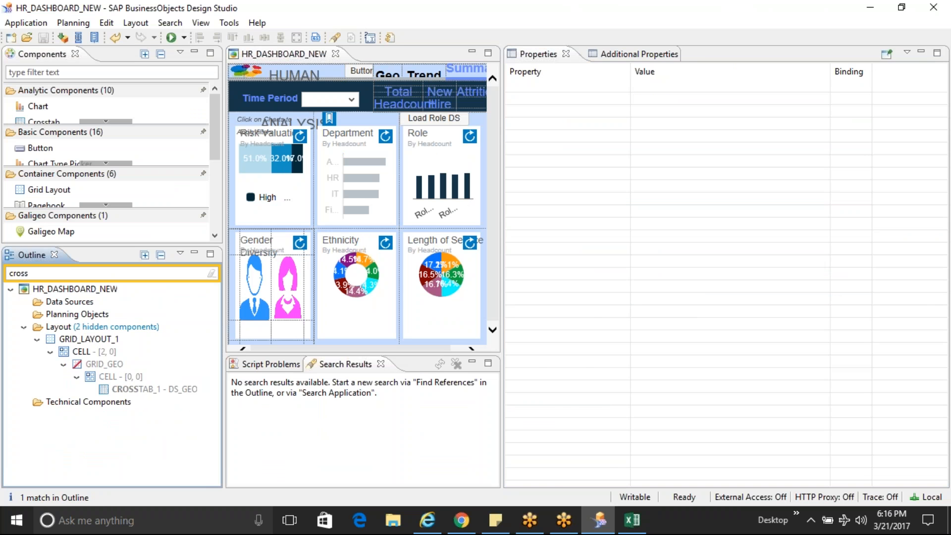
left_click(130, 390)
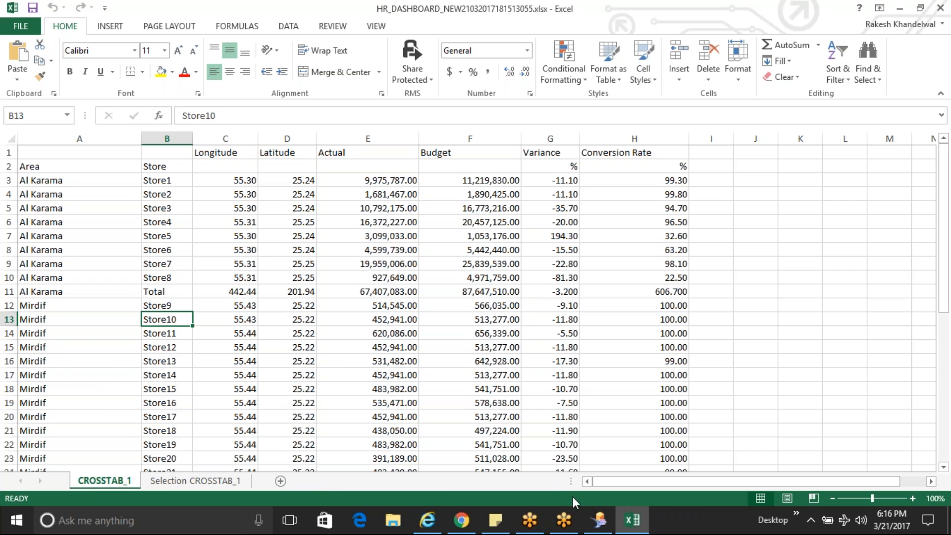
left_click(599, 520)
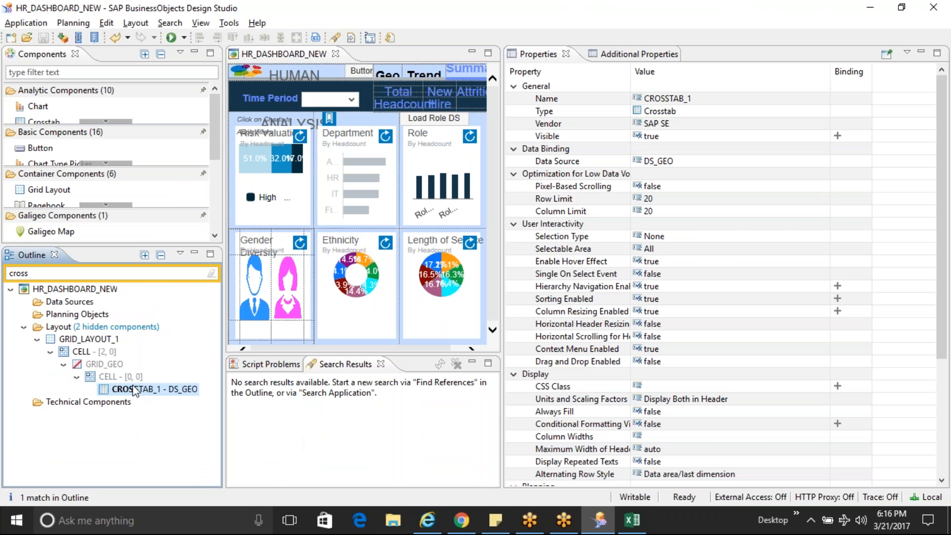
Create a second crosstab in the GRID_GEO cell that holds CROSSTAB_1 and assign it the data source DS_2.
right_click(120, 379)
mouse_move(150, 382)
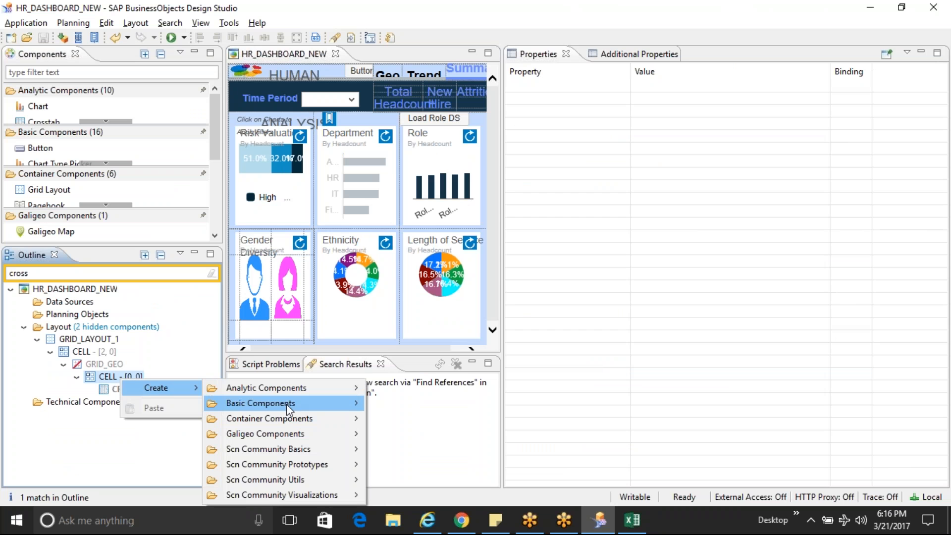
mouse_move(327, 392)
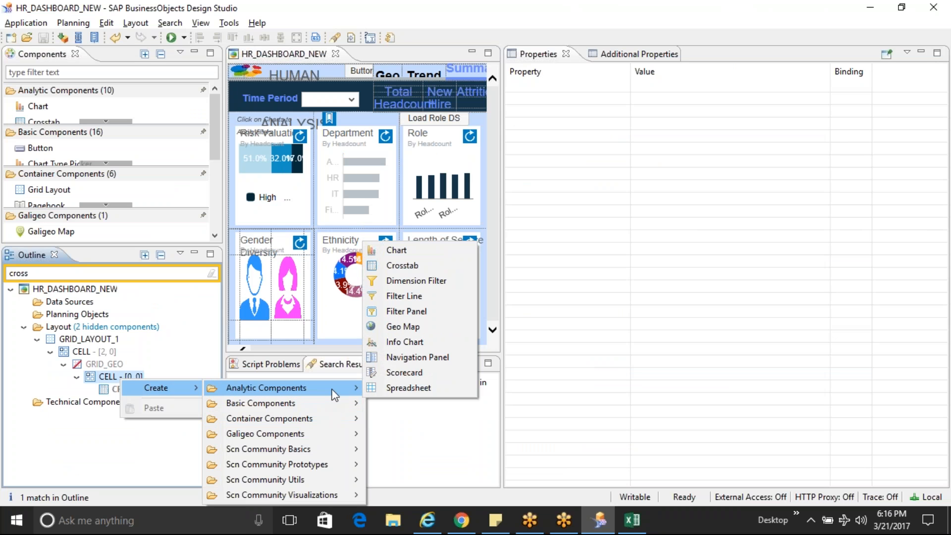
left_click(403, 266)
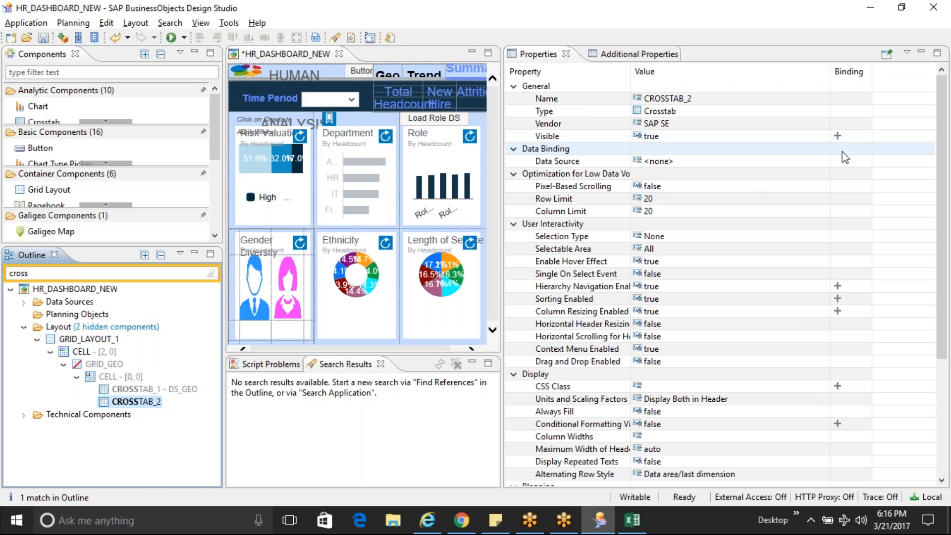
left_click(824, 162)
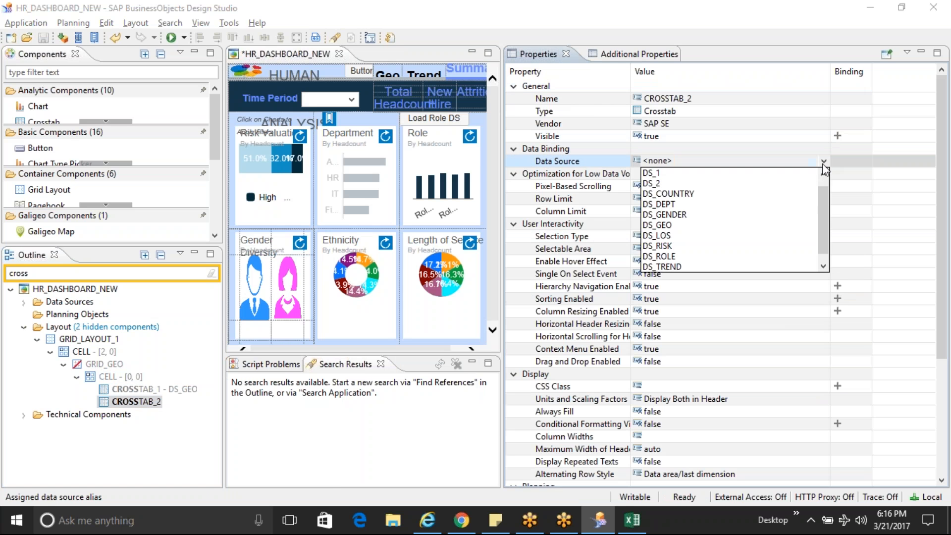
left_click(687, 184)
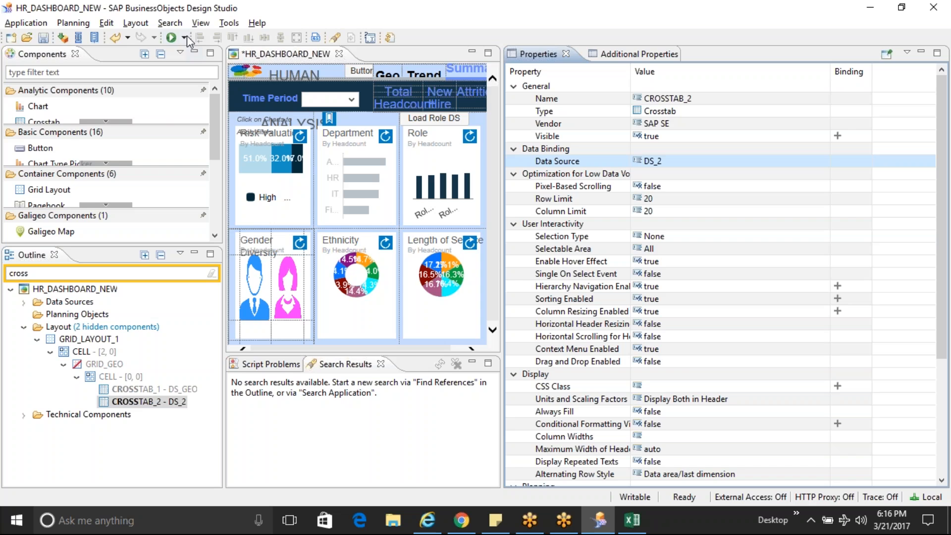
Run the dashboard in the browser with the added crosstab and close the earlier preview.
left_click(171, 37)
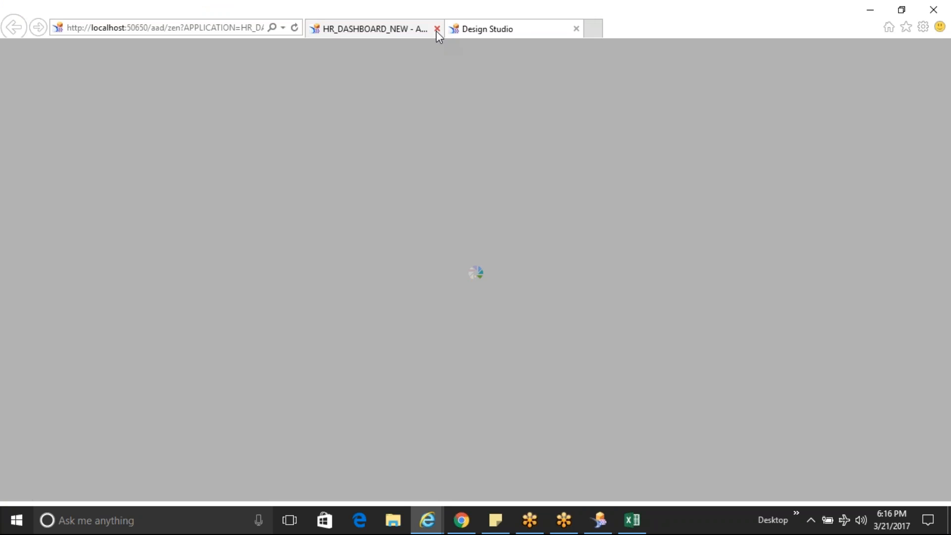
left_click(436, 29)
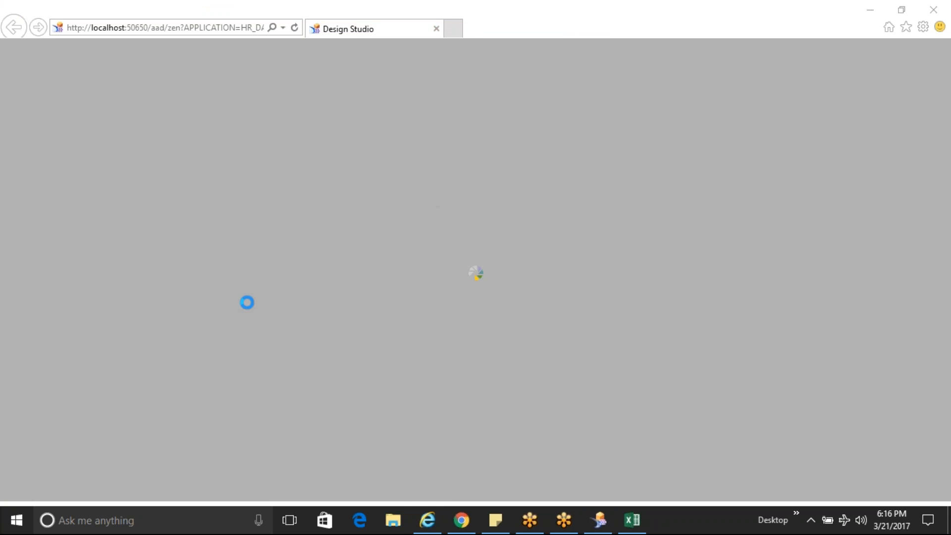
Back in Design Studio, clear the outline filter and inspect the initial view of data source DS_2, closing it without changes.
left_click(601, 521)
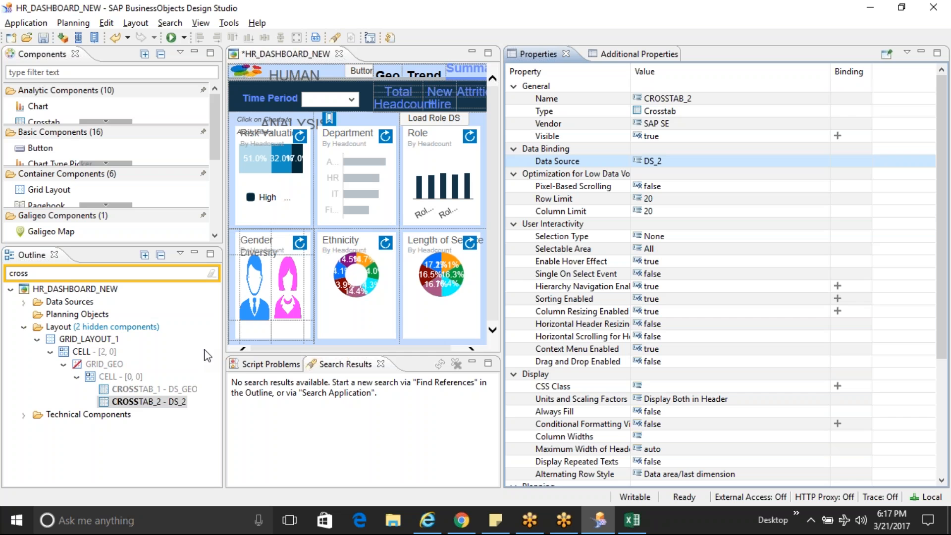
double_click(71, 274)
key("BackSpace")
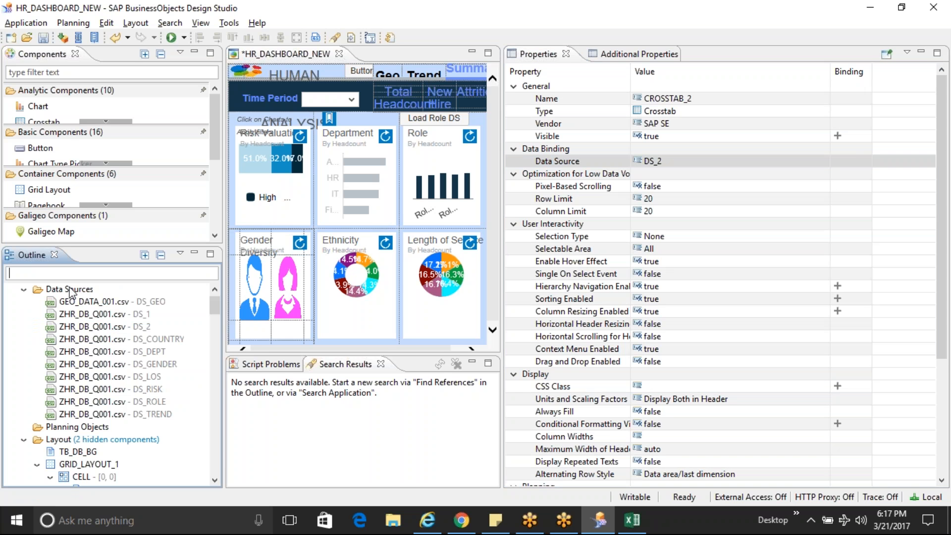
right_click(133, 326)
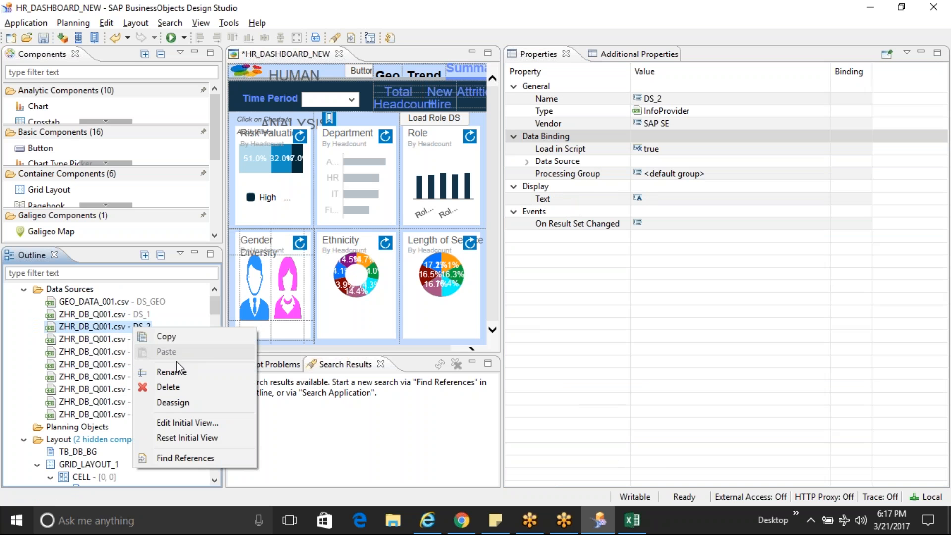
left_click(191, 422)
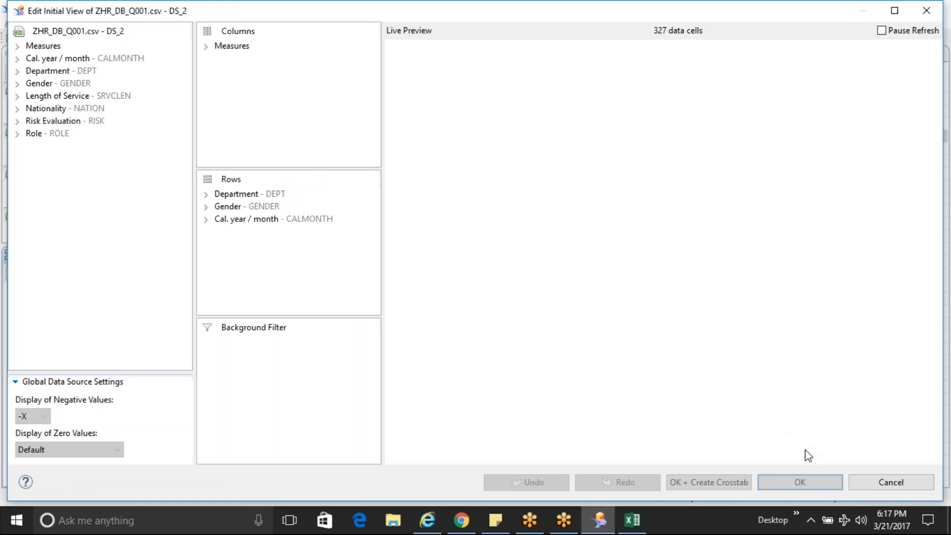
left_click(879, 482)
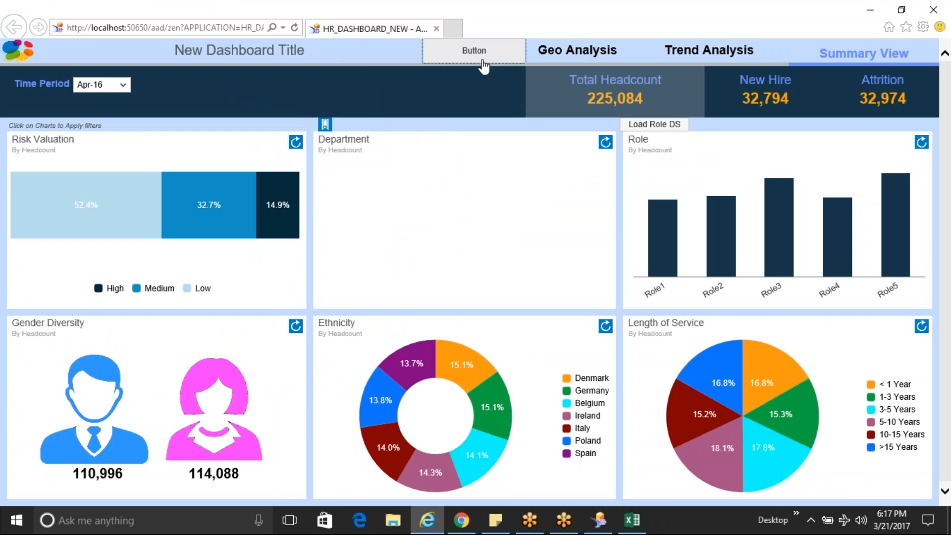
Trigger the Excel export from the new dashboard preview and open the exported workbook directly.
left_click(483, 63)
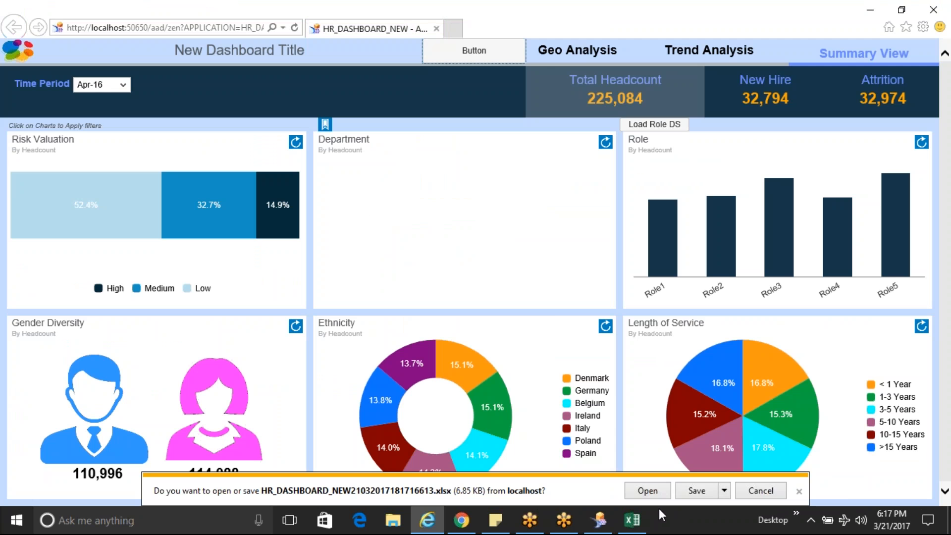
left_click(647, 492)
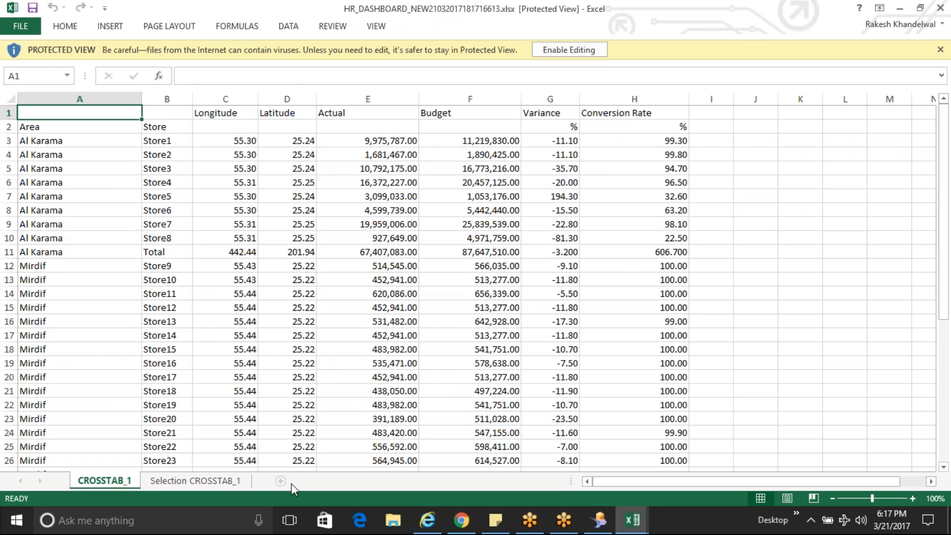
Return to the dashboard in the browser and check both crosstabs in the Geo Analysis view.
left_click(600, 521)
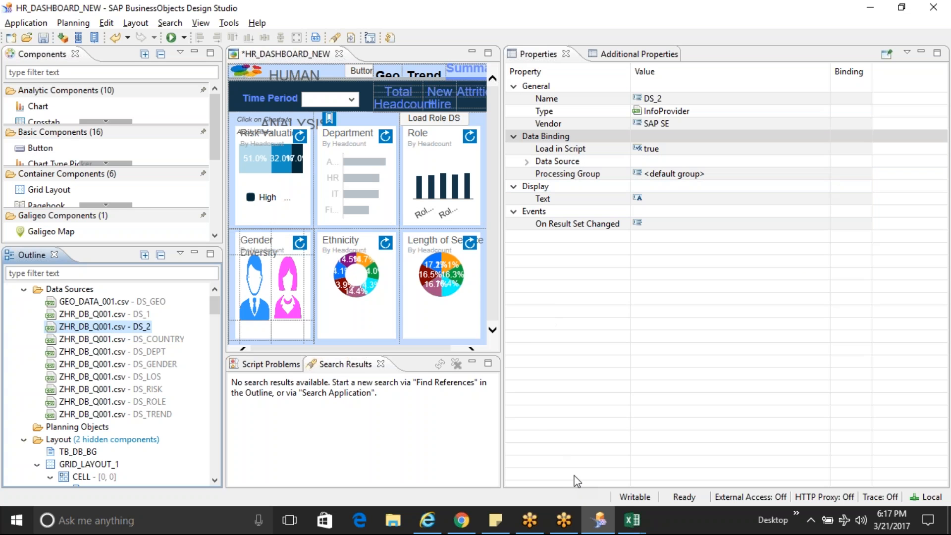
key("alt+Tab")
left_click(427, 520)
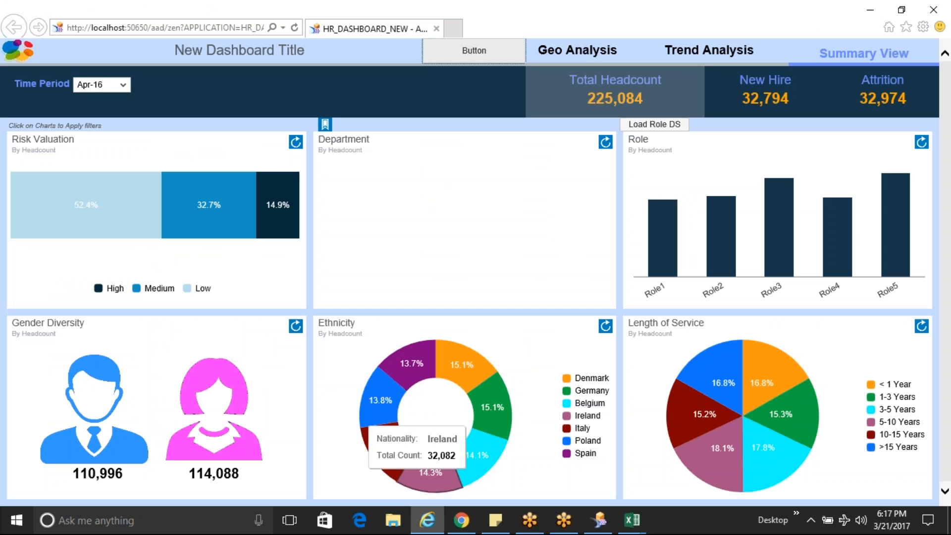
left_click(594, 55)
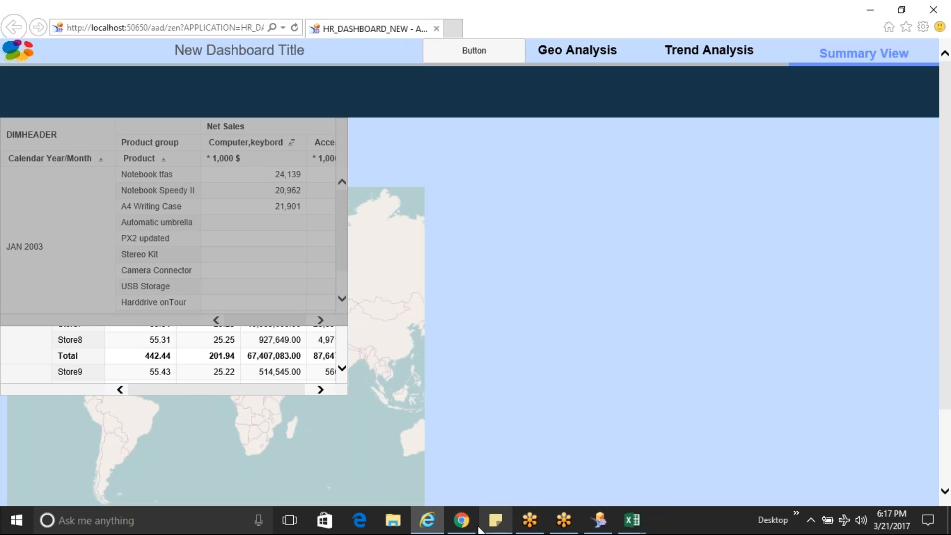
Switch to Design Studio, set Load in Script to false for DS_2, and rerun the dashboard, closing the earlier browser preview.
mouse_move(599, 520)
left_click(568, 421)
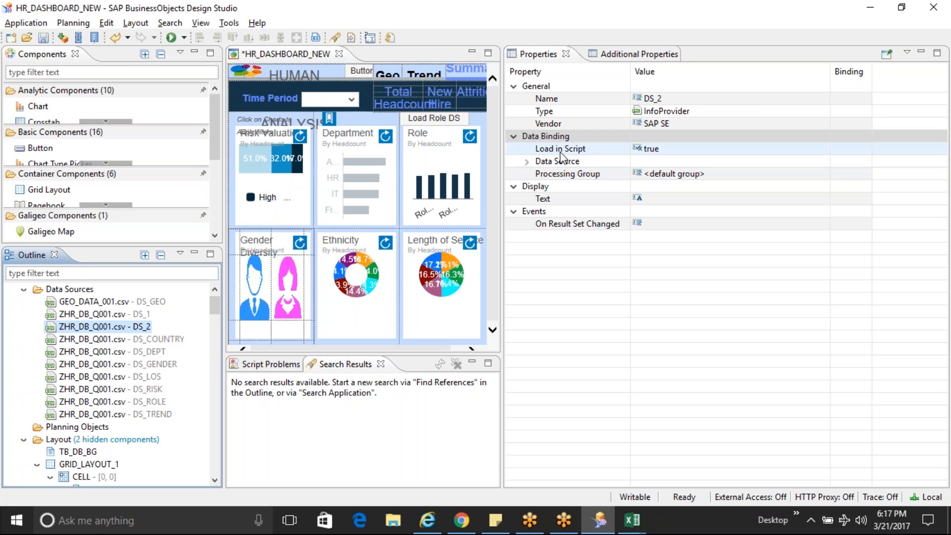
left_click(599, 148)
left_click(824, 148)
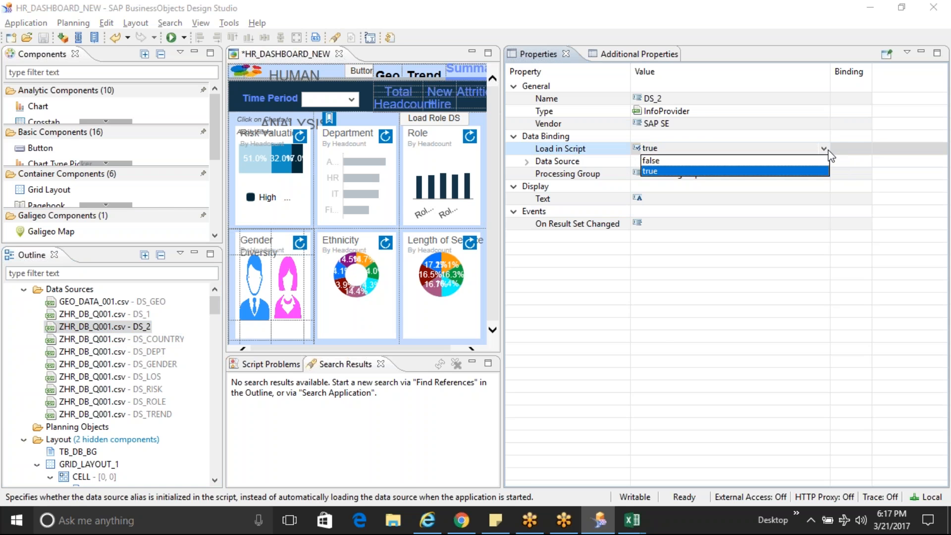
left_click(828, 159)
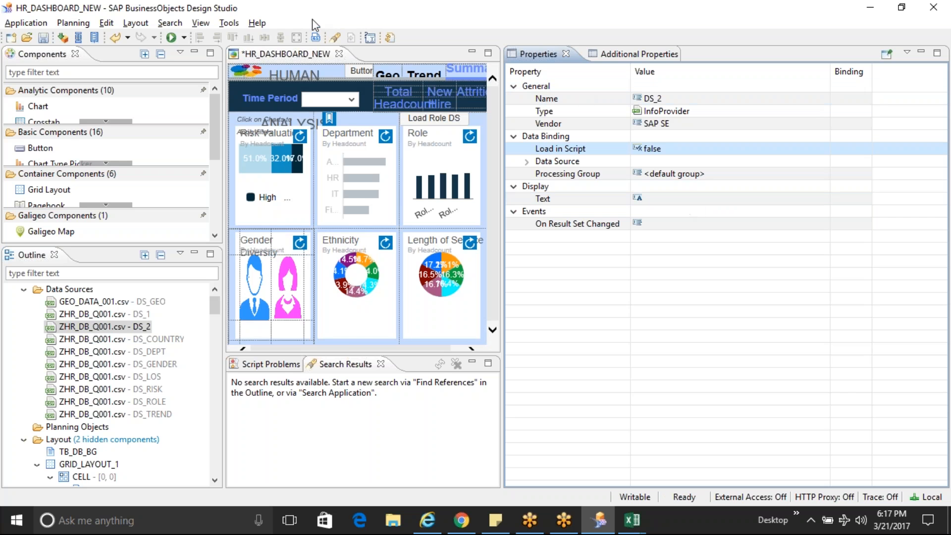
left_click(171, 37)
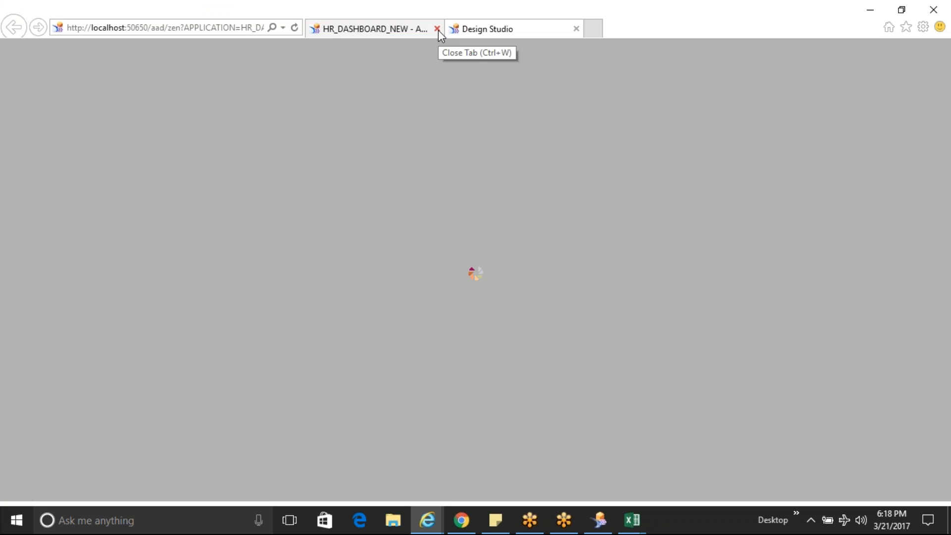
left_click(438, 30)
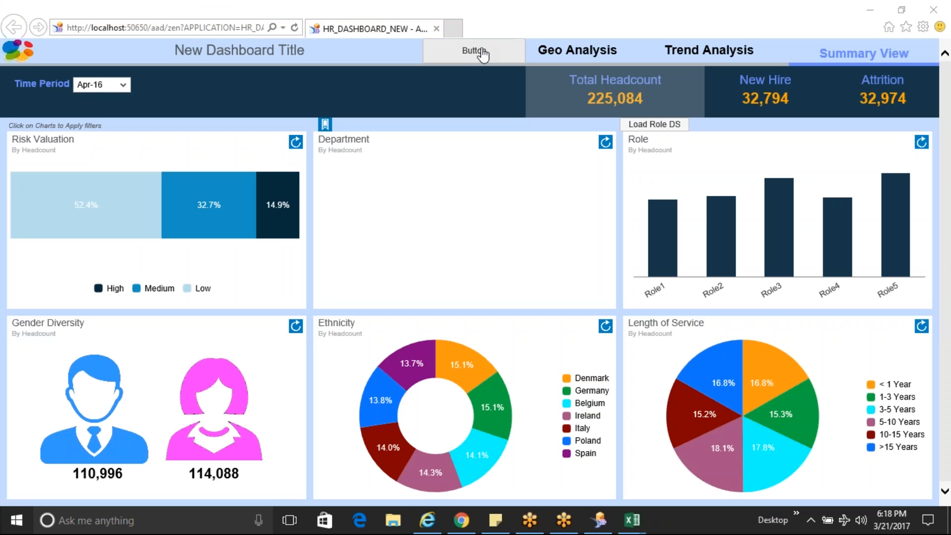
Export the new preview to Excel, open the workbook's CROSSTAB_2 sheet, and compare it with the browser dashboard's Geo Analysis view.
left_click(477, 52)
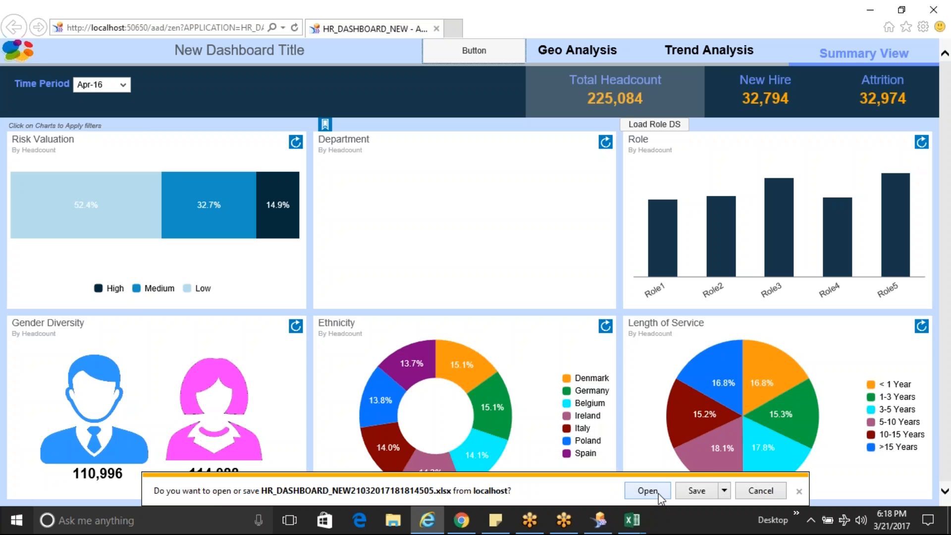
left_click(658, 496)
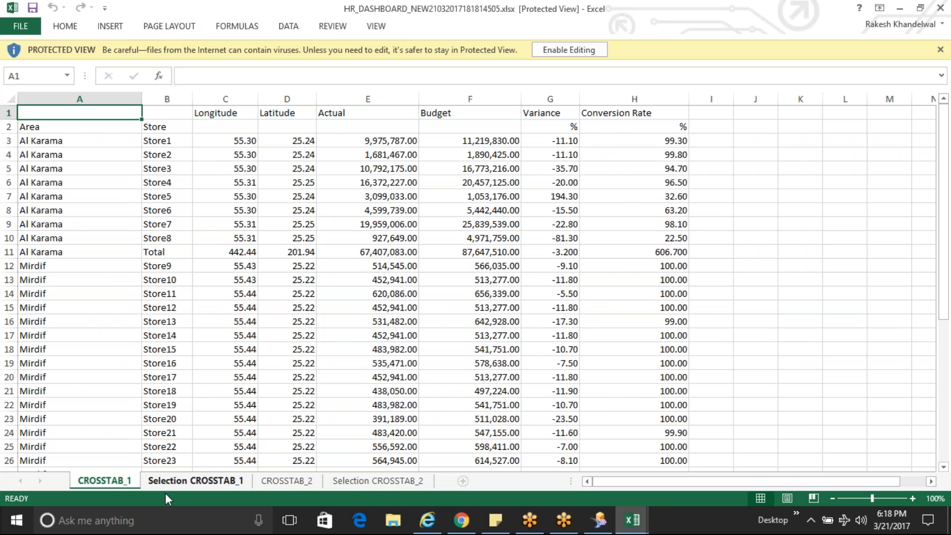
left_click(285, 480)
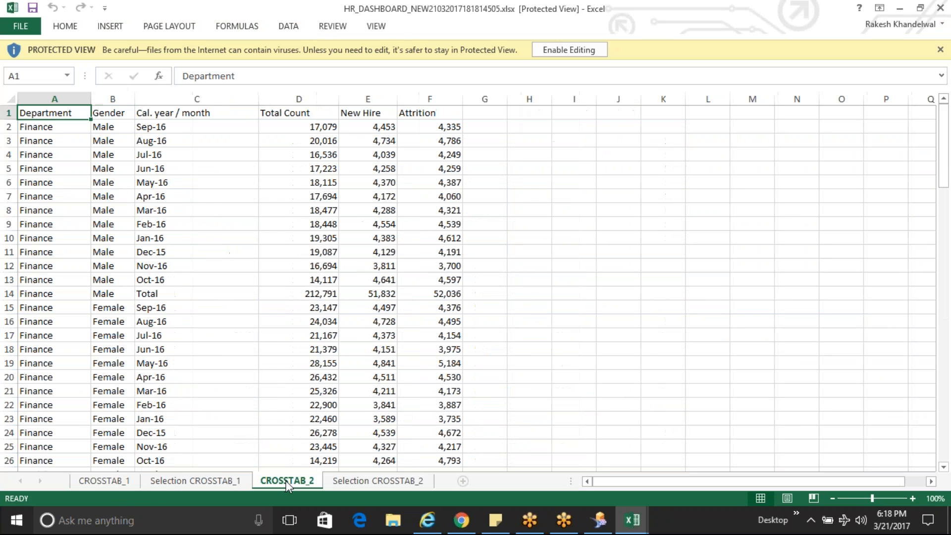
left_click(427, 520)
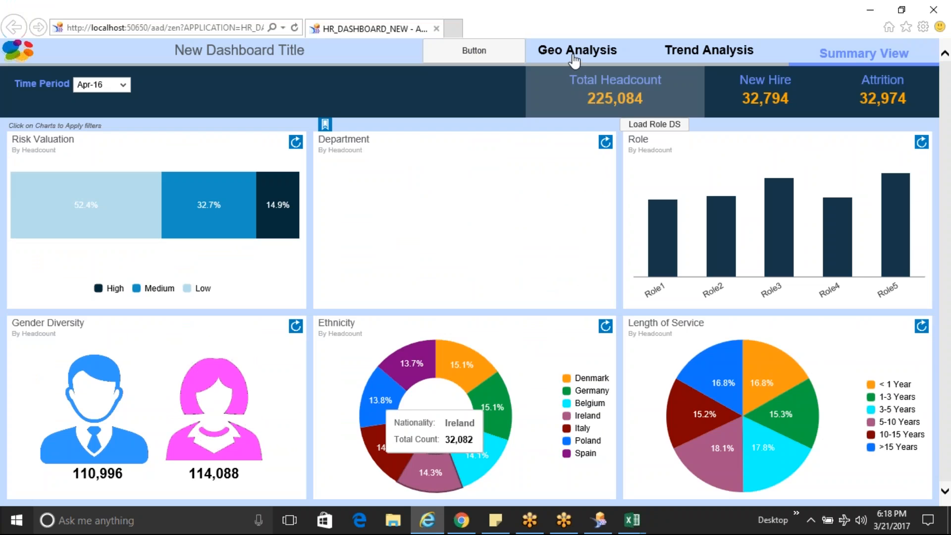
left_click(573, 55)
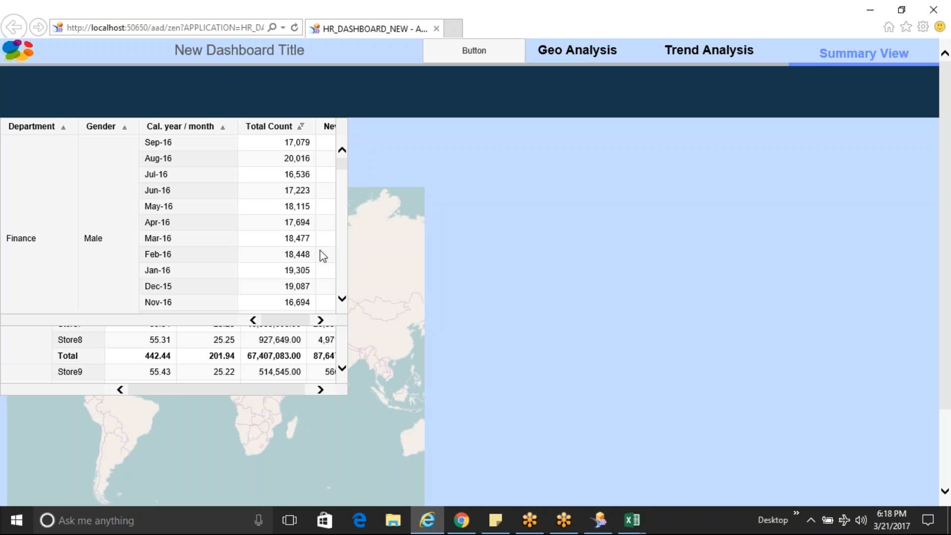
In Design Studio, set the text of the header button BUTTON_2 to "Export to Excel" and save the application.
left_click(599, 519)
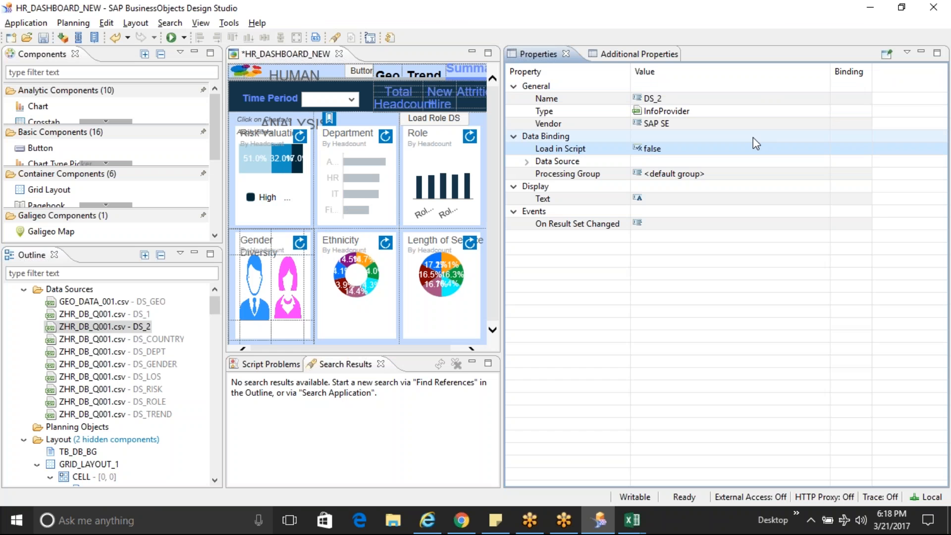
left_click(353, 72)
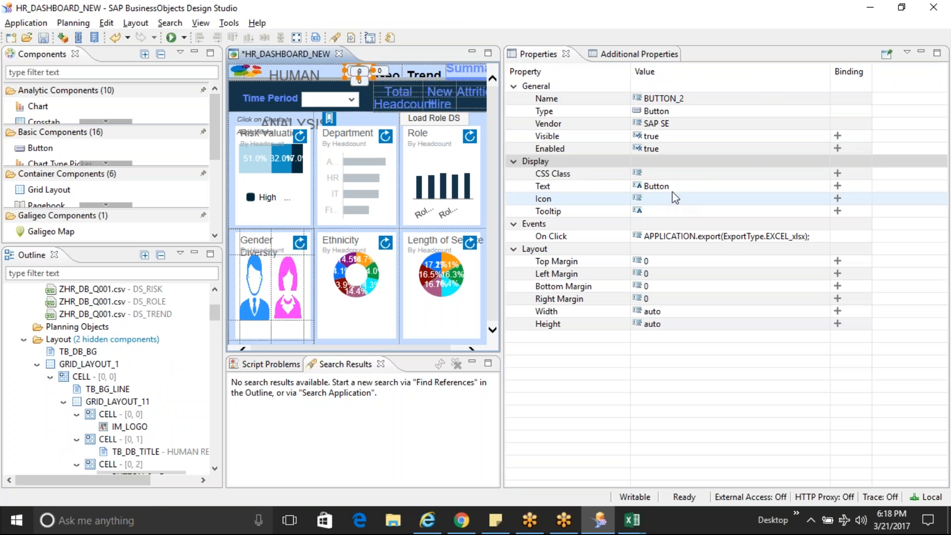
left_click(672, 188)
type("Exp")
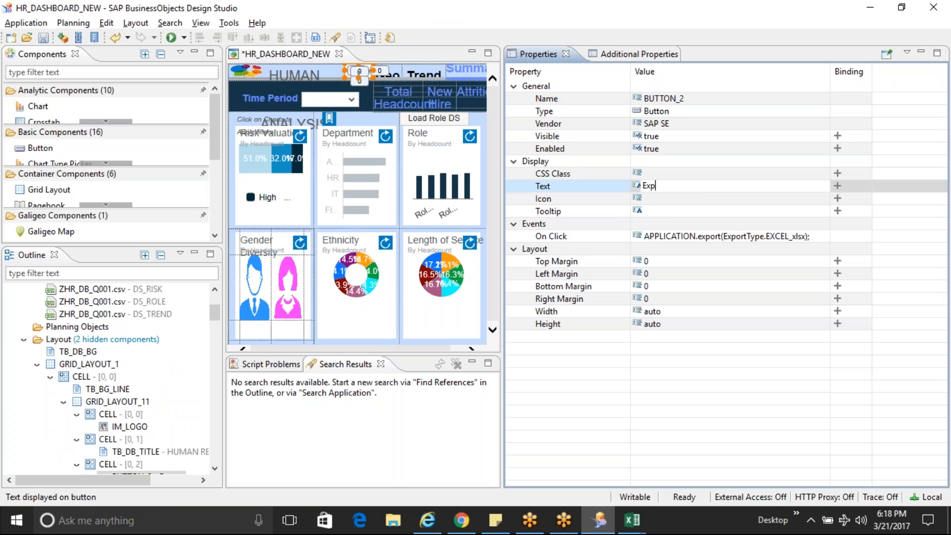
type("ort to Excel")
key("Return")
key("ctrl+s")
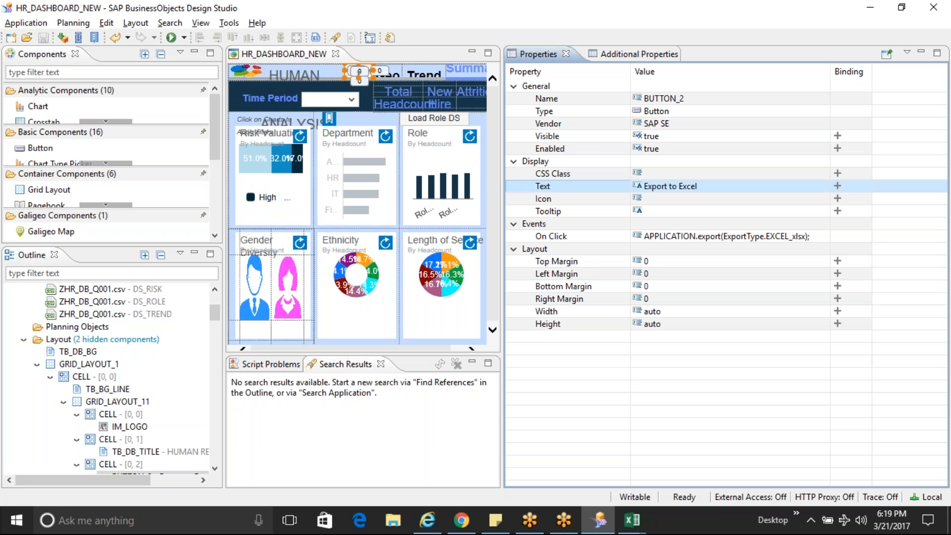
left_click(817, 238)
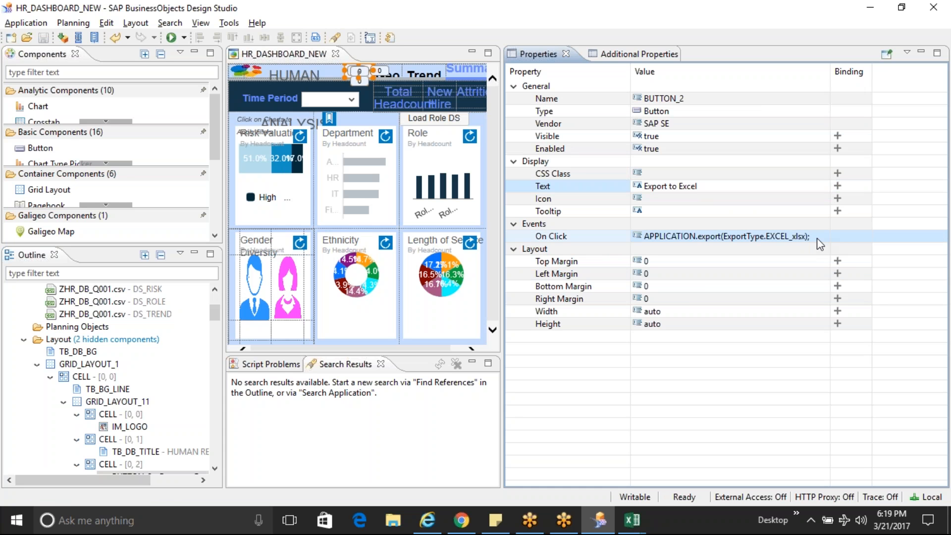
left_click(816, 238)
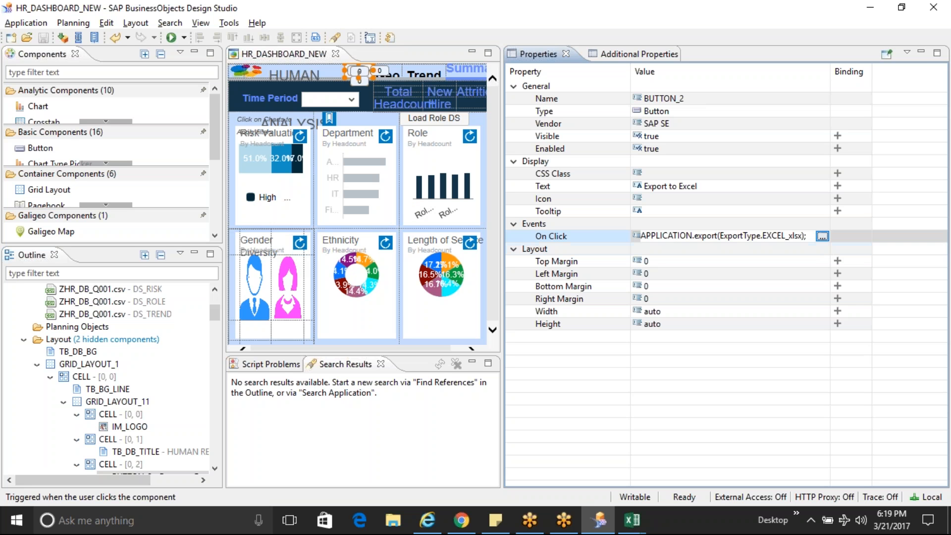
left_click(822, 237)
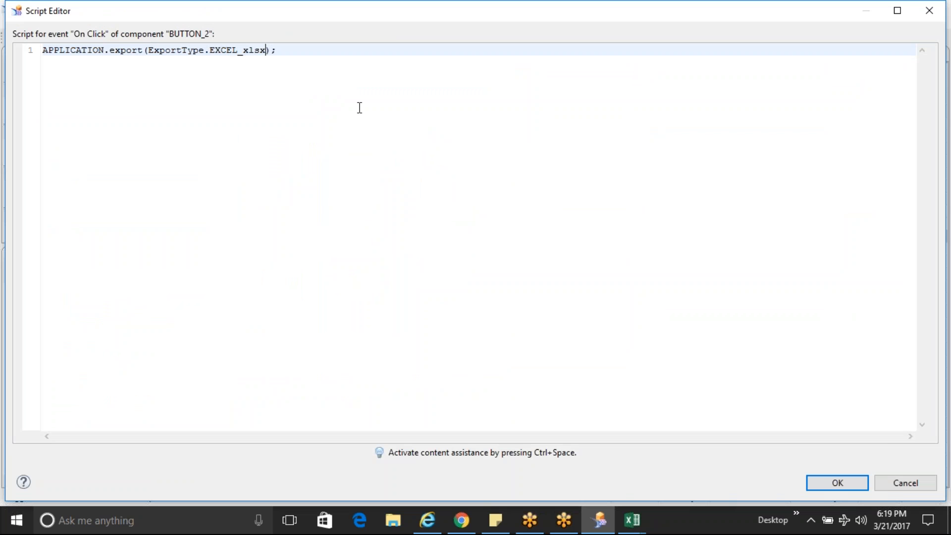
type(",\"\"Cross")
key("BackSpace")
key("BackSpace")
key("BackSpace")
key("BackSpace")
type("ROSS")
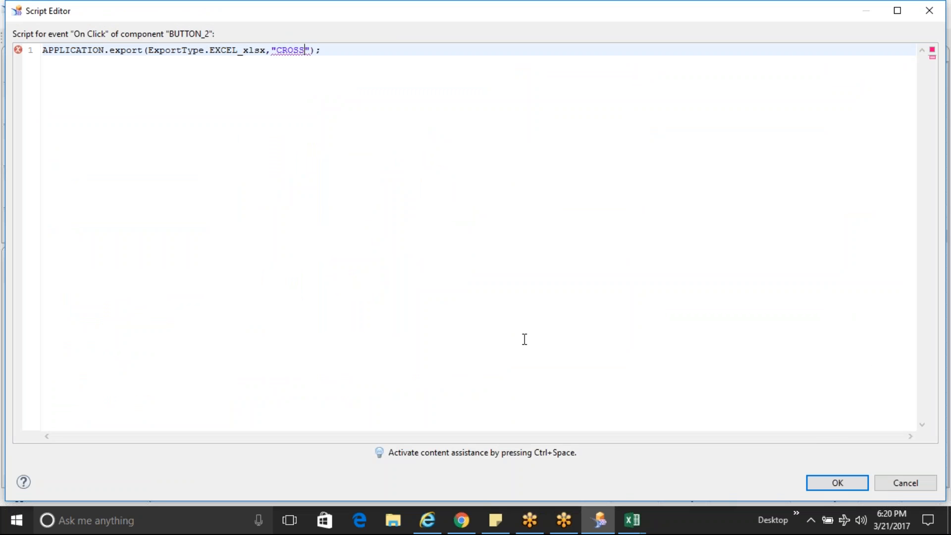
left_click(892, 476)
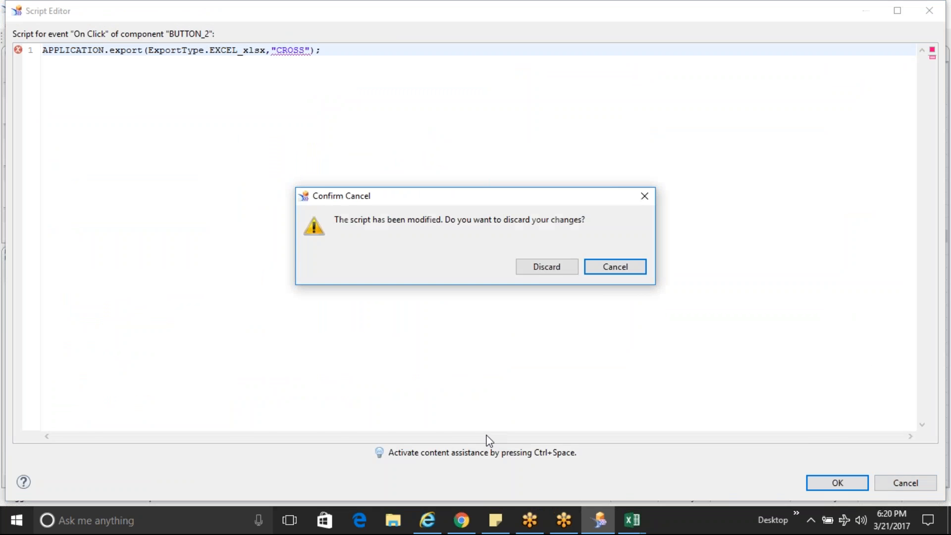
left_click(566, 272)
Filter the outline by "cross" and select the name of the crosstab CROSSTAB_1 in its properties.
left_click(117, 275)
type("c")
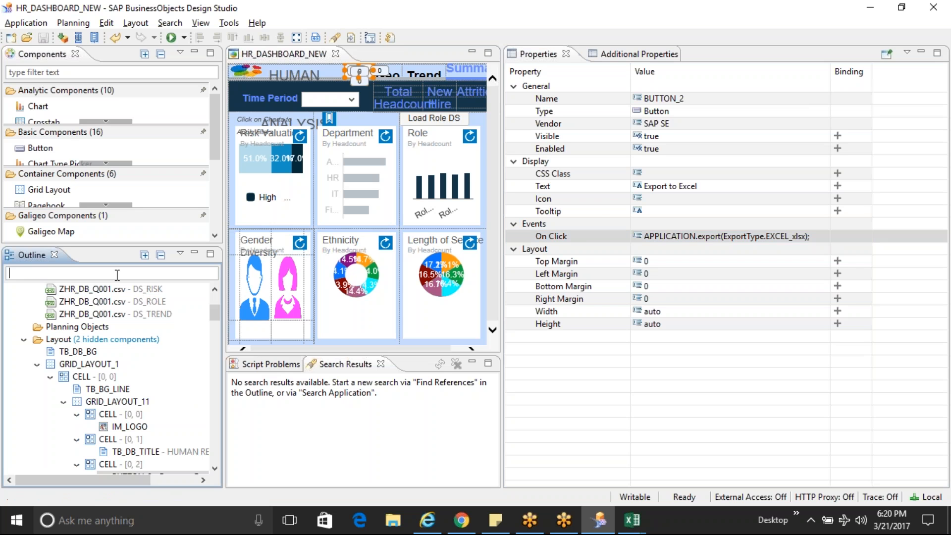
type("ross")
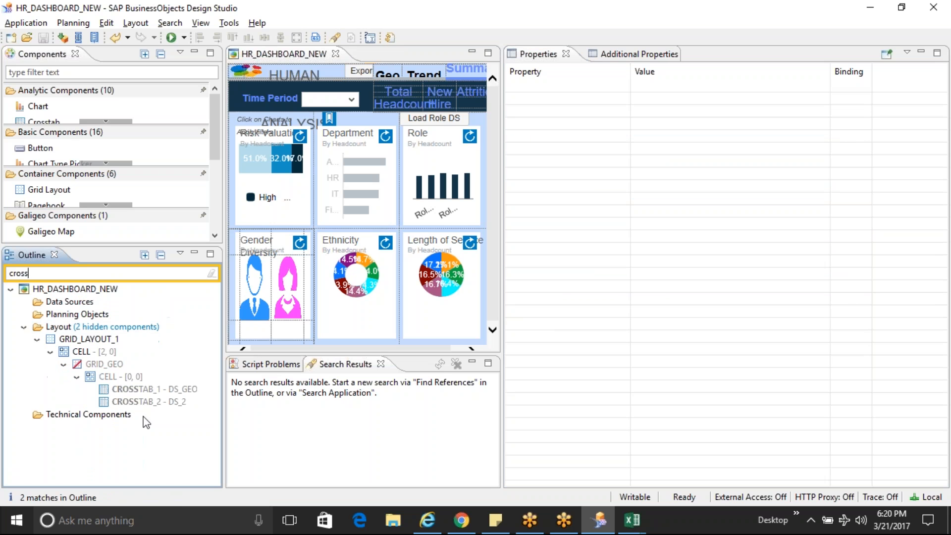
left_click(140, 390)
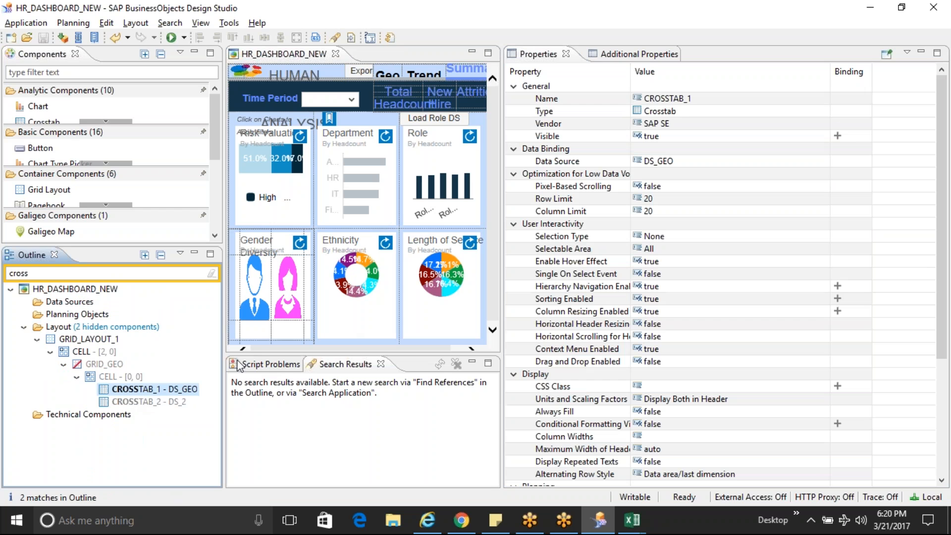
left_click(743, 98)
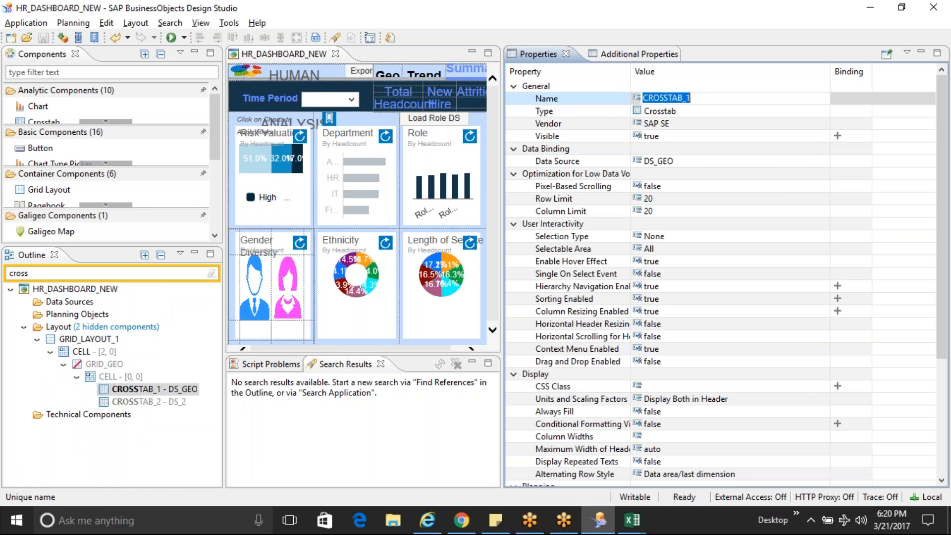
Change the On Click script of BUTTON_2 to APPLICATION.export(ExportType.EXCEL_xlsx,CROSSTAB_1); and accept it.
left_click(365, 72)
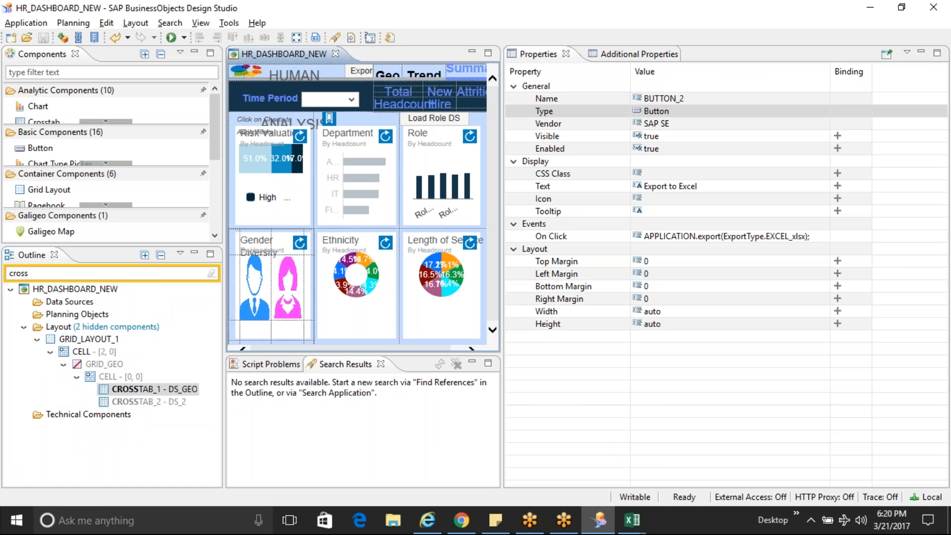
left_click(797, 235)
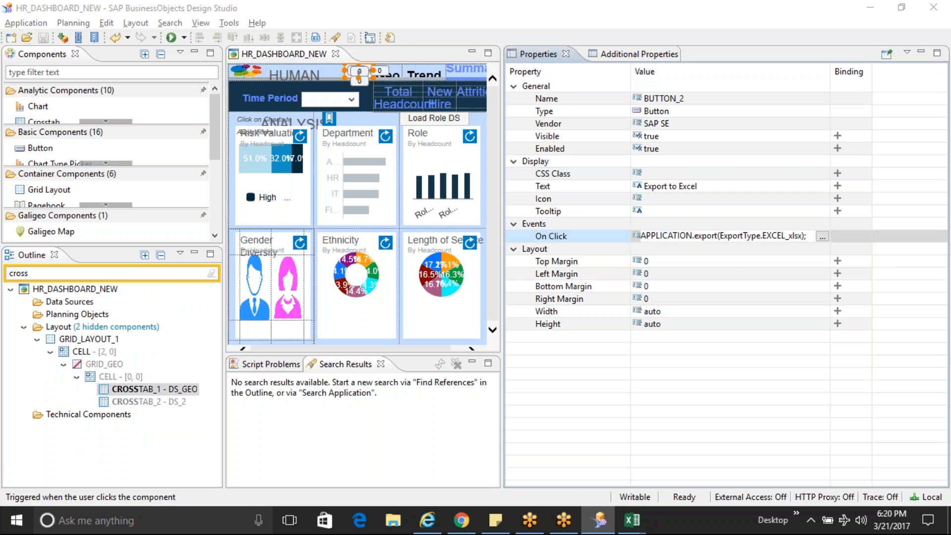
left_click(822, 235)
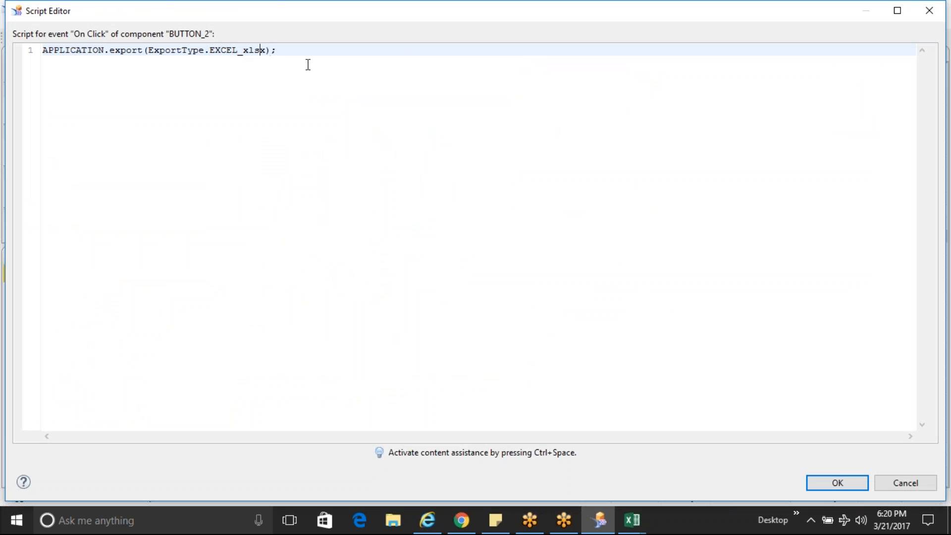
type(",\"CROSSTAB_1")
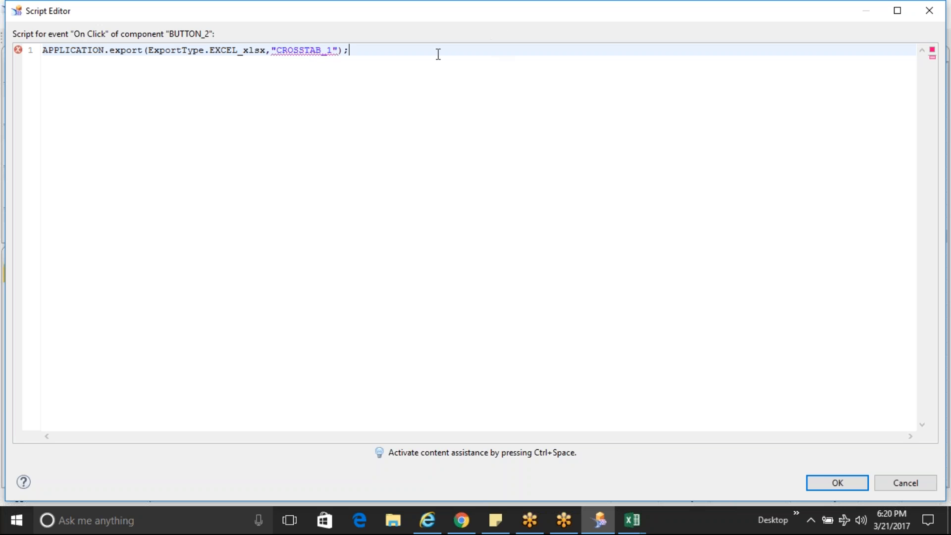
left_click(276, 51)
key("BackSpace")
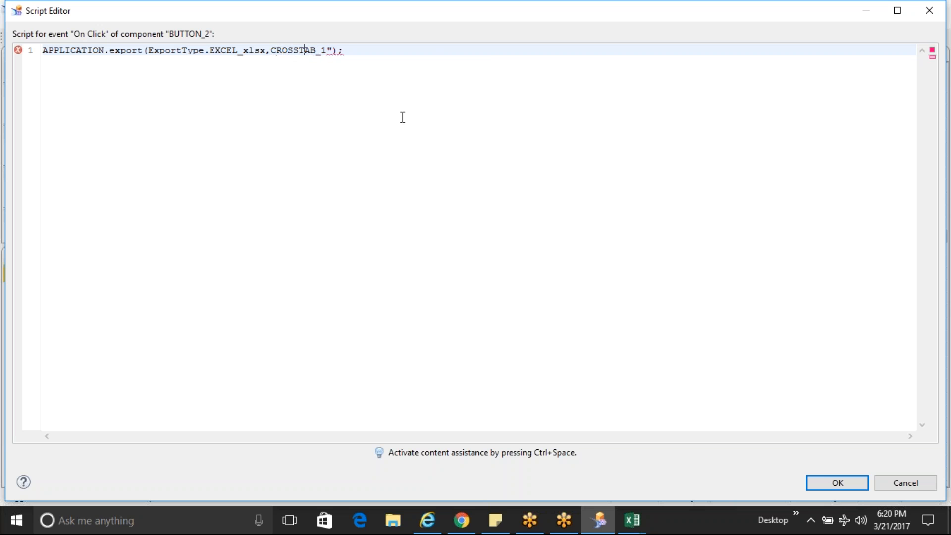
key("BackSpace")
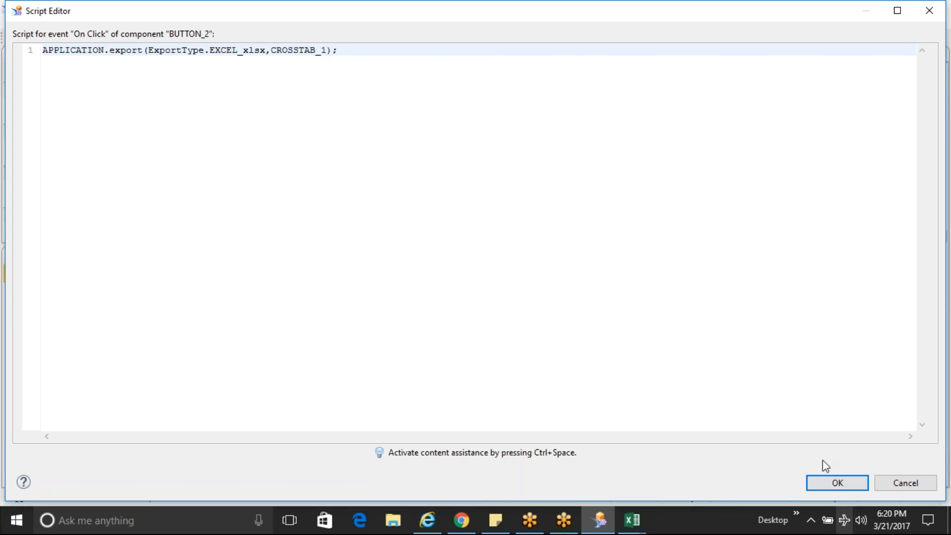
left_click(837, 483)
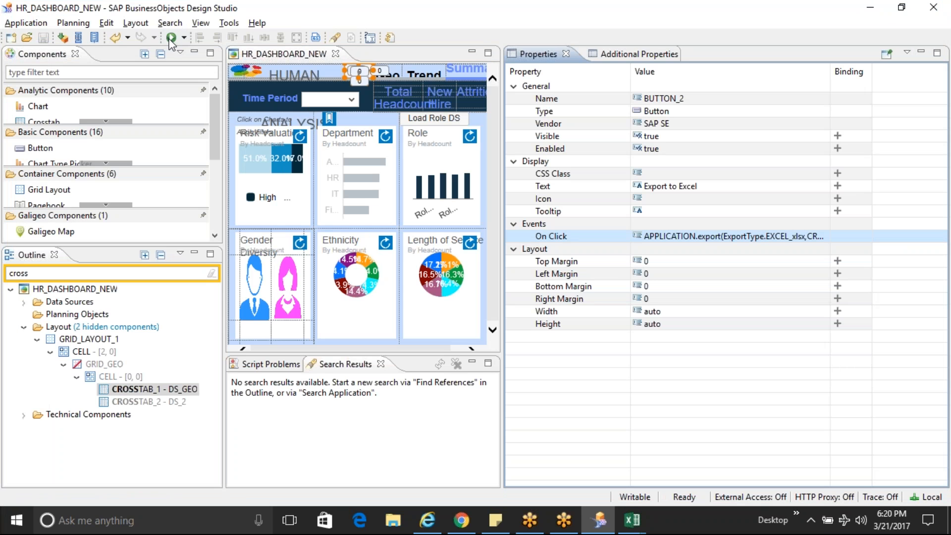
Run the dashboard, export from the Geo Analysis view and open the workbook in Excel, returning to Design Studio after checking it.
left_click(171, 38)
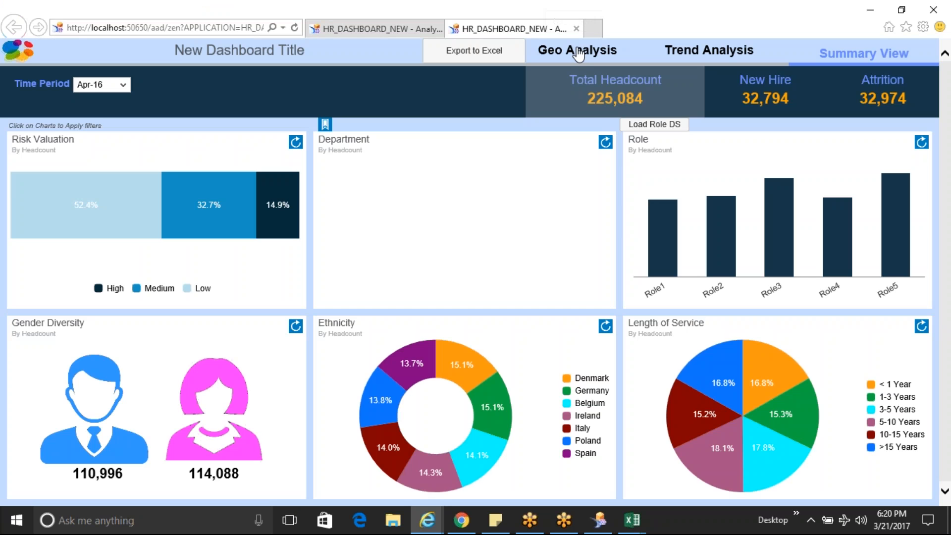
left_click(578, 52)
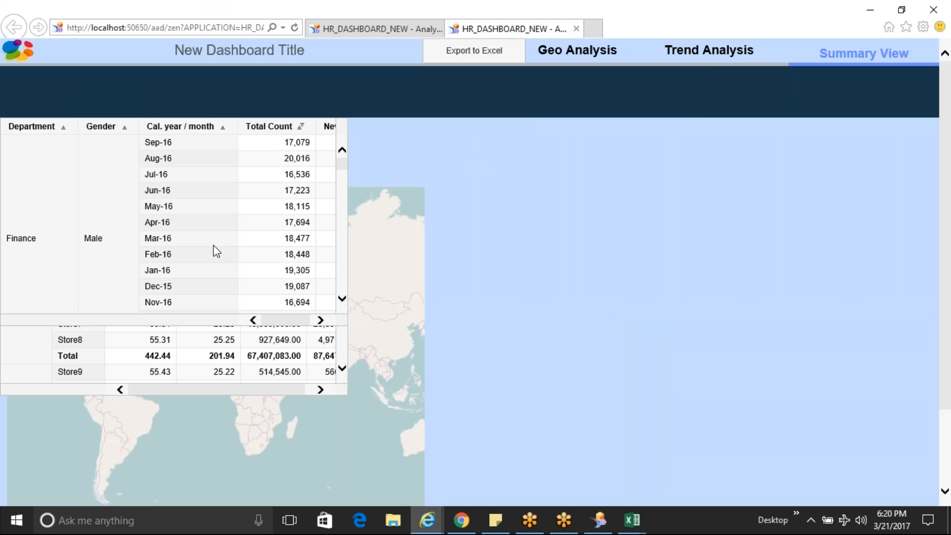
left_click(474, 52)
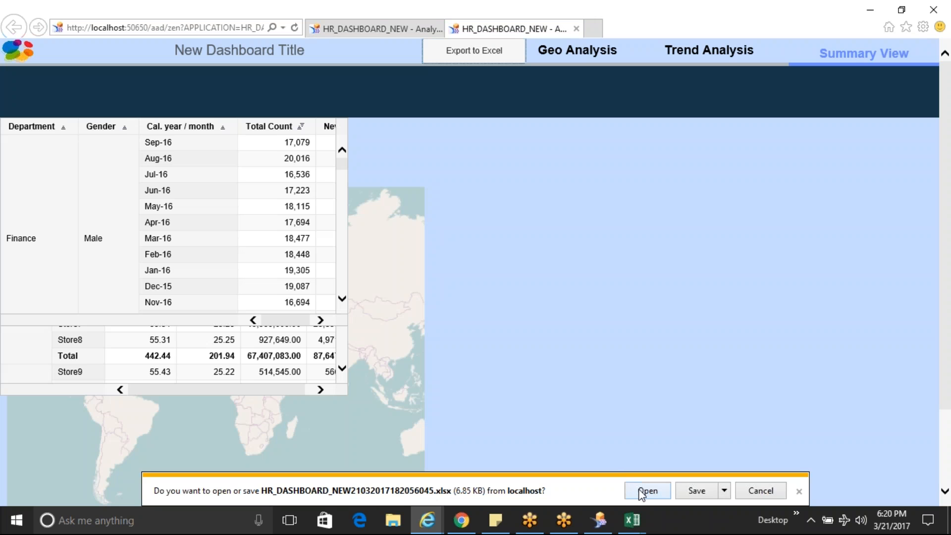
left_click(643, 494)
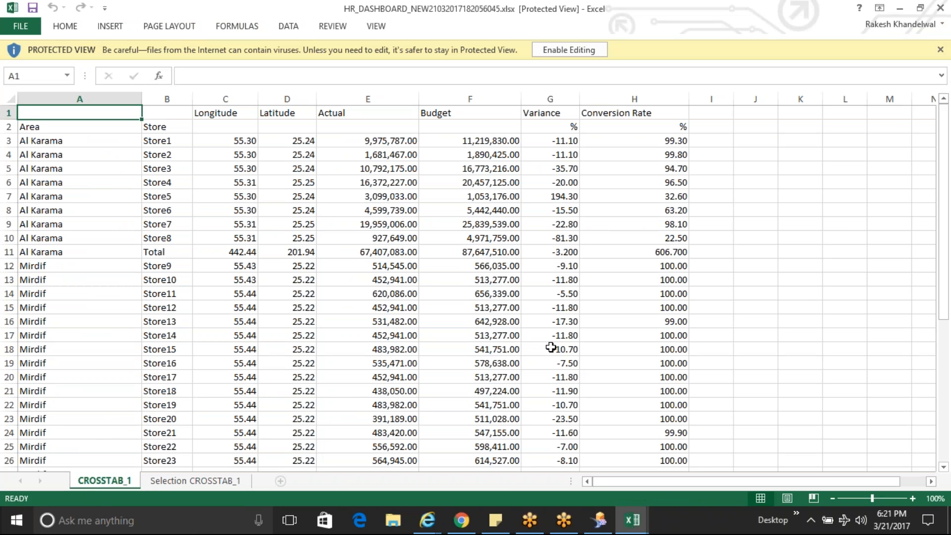
left_click(599, 520)
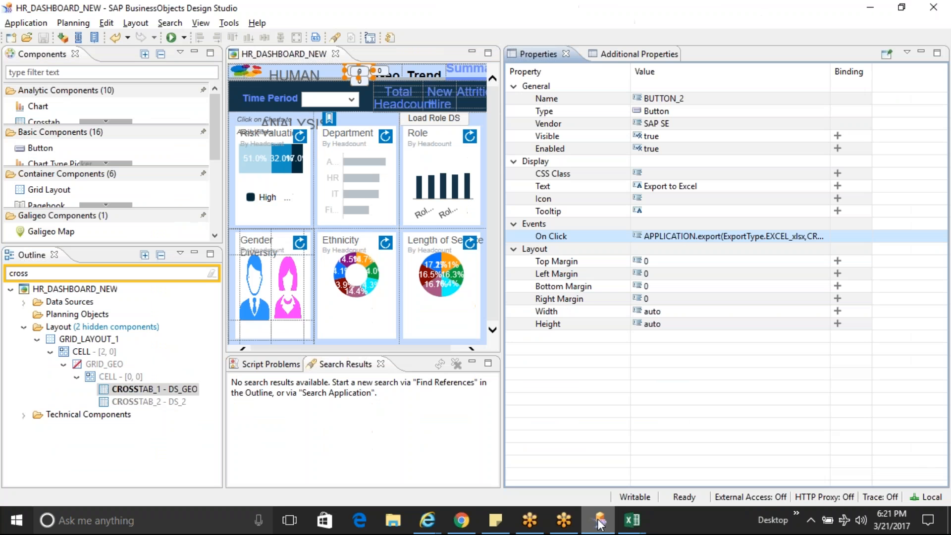
Duplicate the refresh icon of the Role chart and set the copy's top margin to 45.
left_click(422, 118)
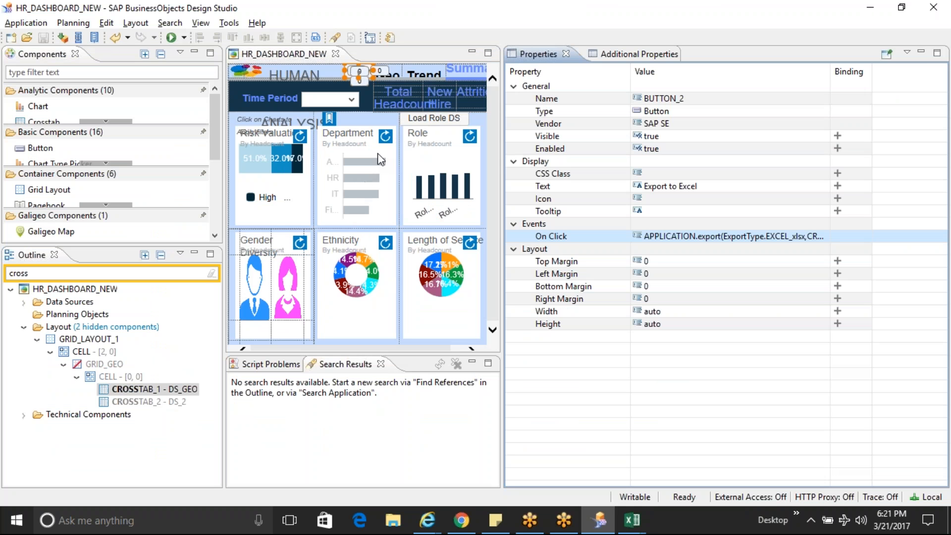
left_click(346, 141)
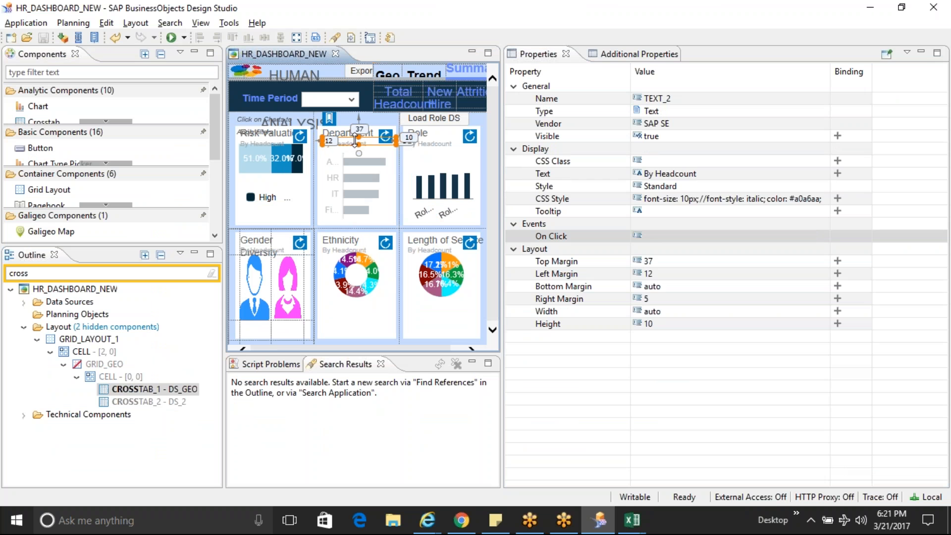
left_click(339, 133)
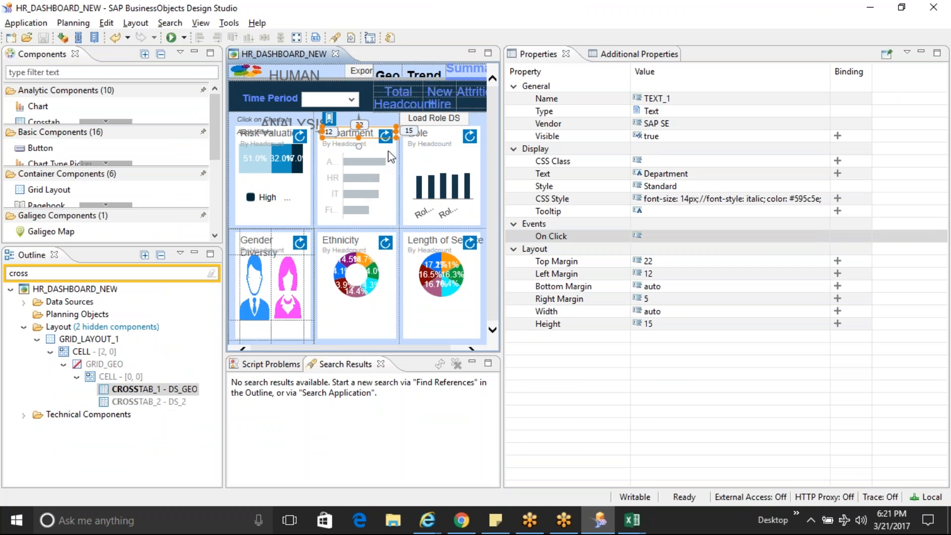
left_click(471, 136)
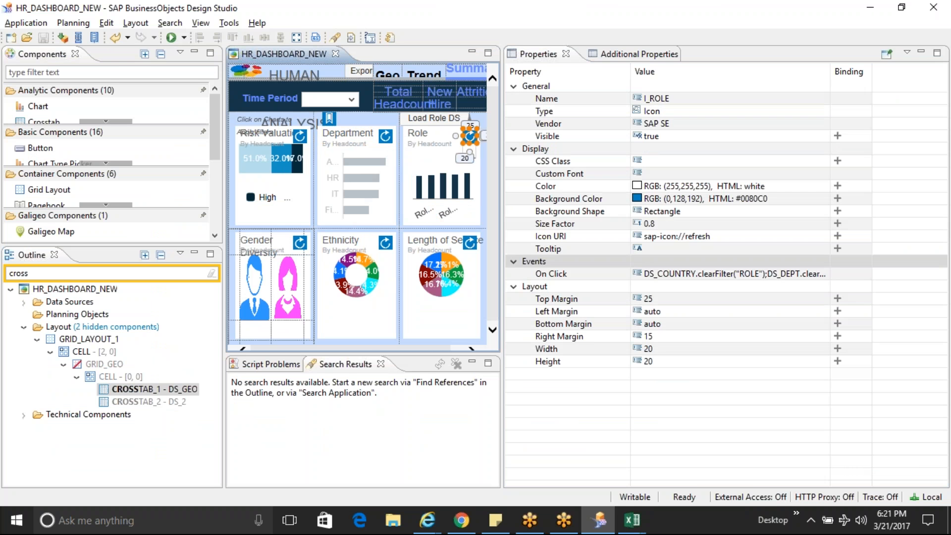
key("Delete")
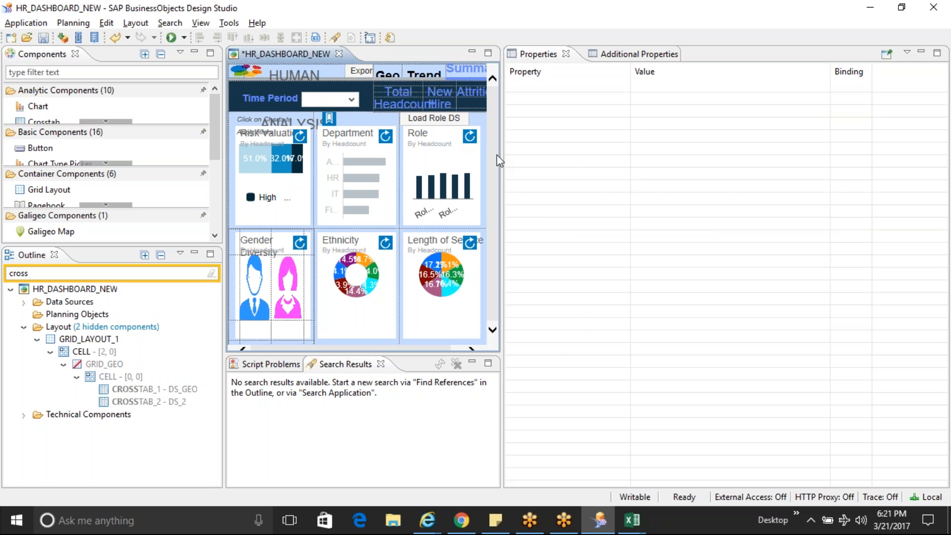
key("ctrl+v")
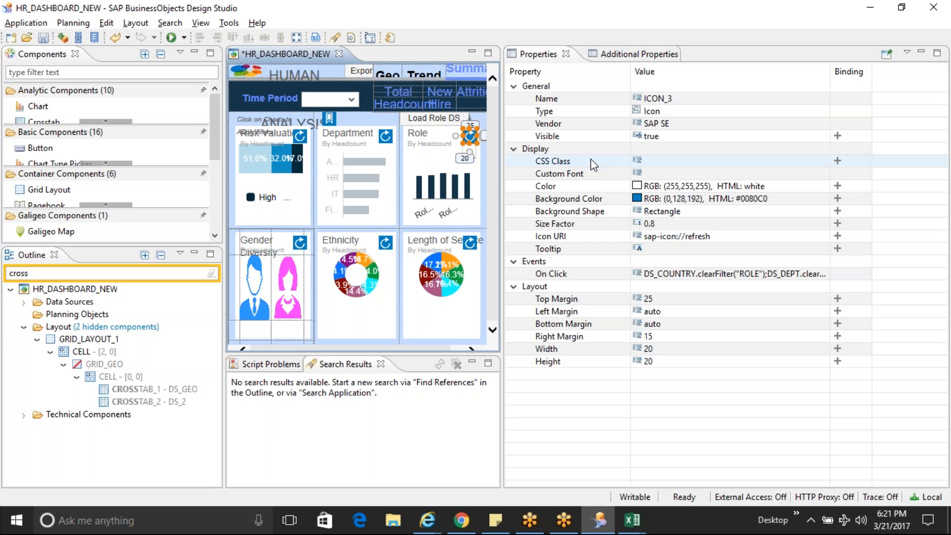
left_click(658, 299)
type("45")
key("Return")
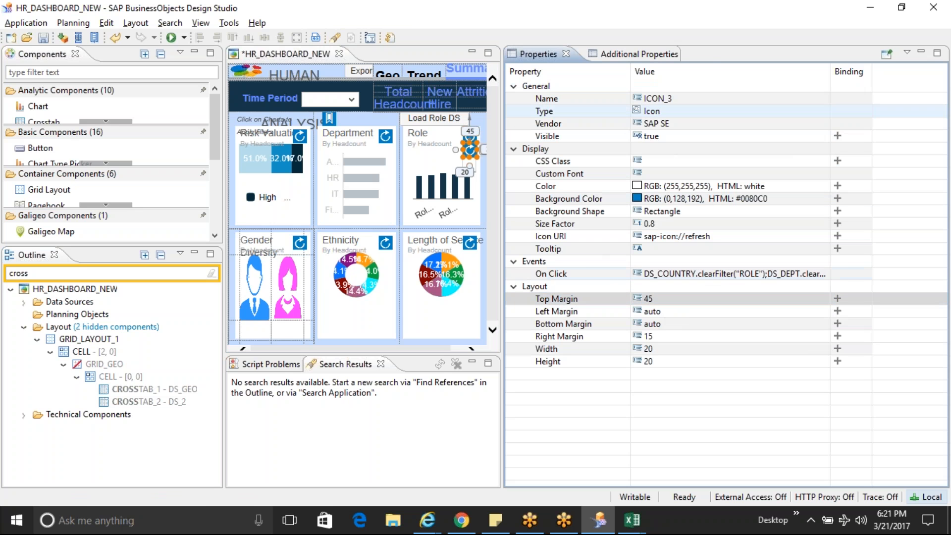
Search the standard font icons for "export" for the copied Role icon.
left_click(627, 53)
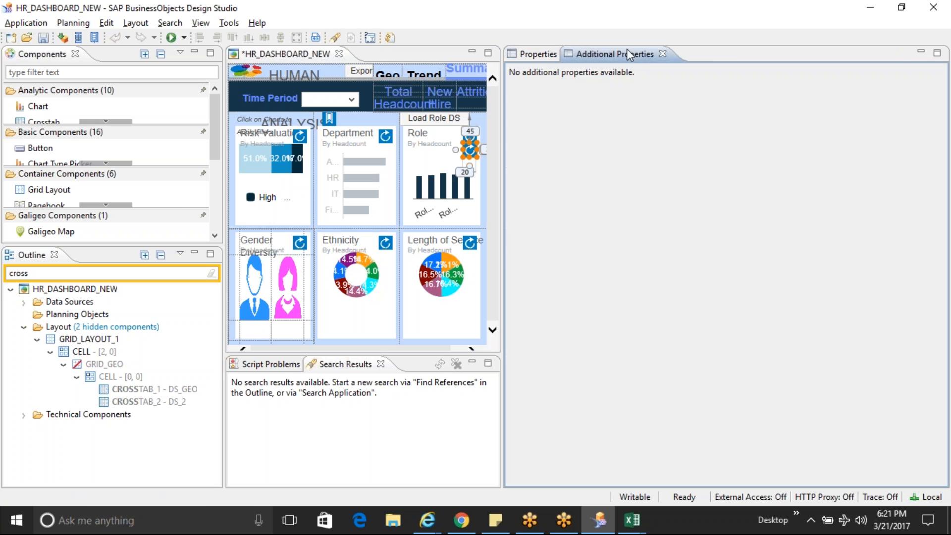
left_click(537, 54)
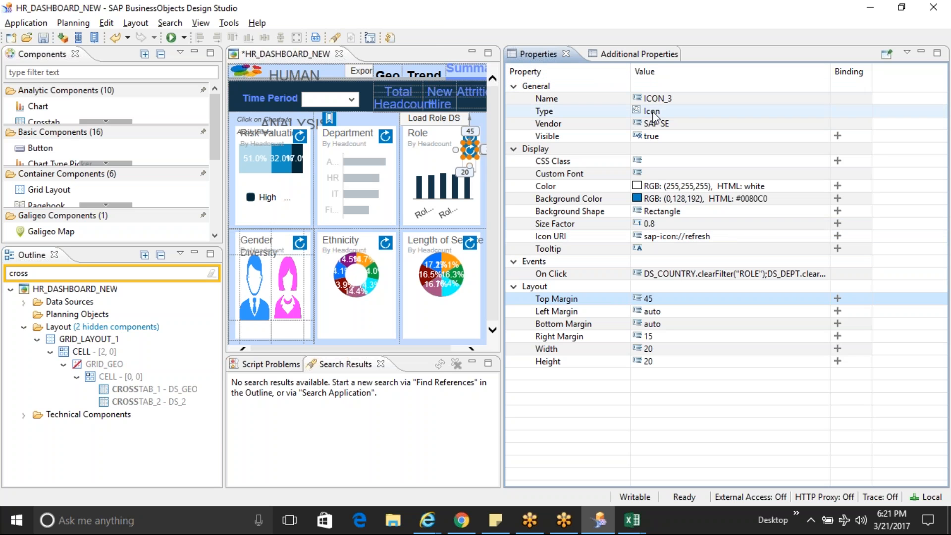
left_click(627, 54)
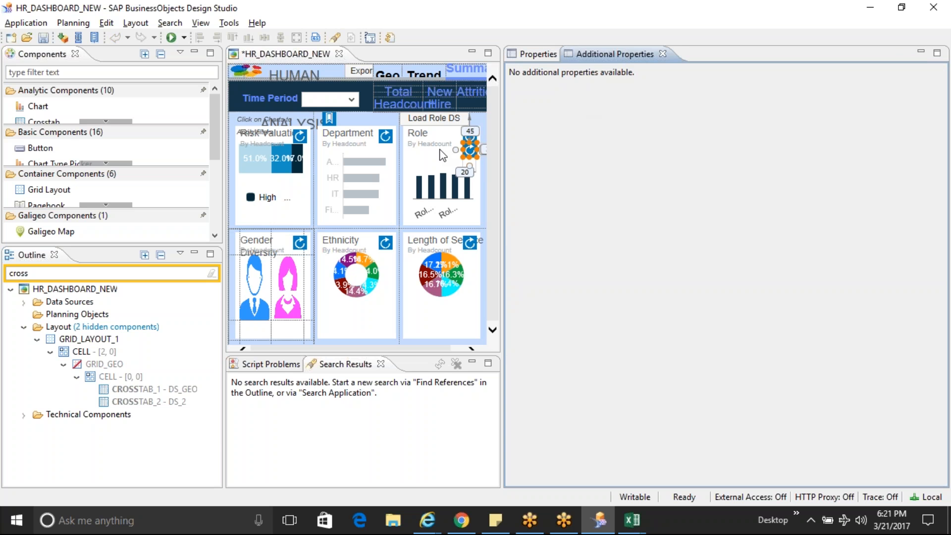
left_click(427, 135)
left_click(466, 148)
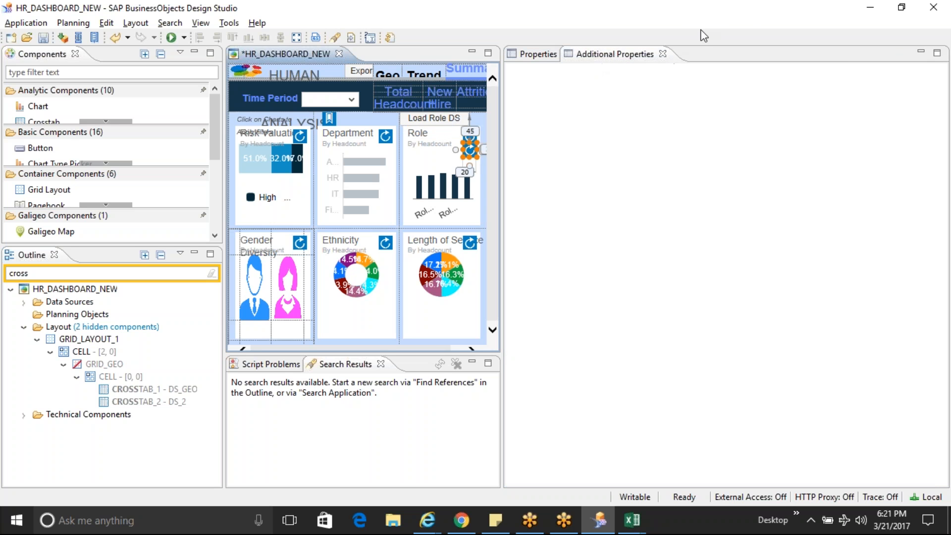
left_click(577, 105)
type("export")
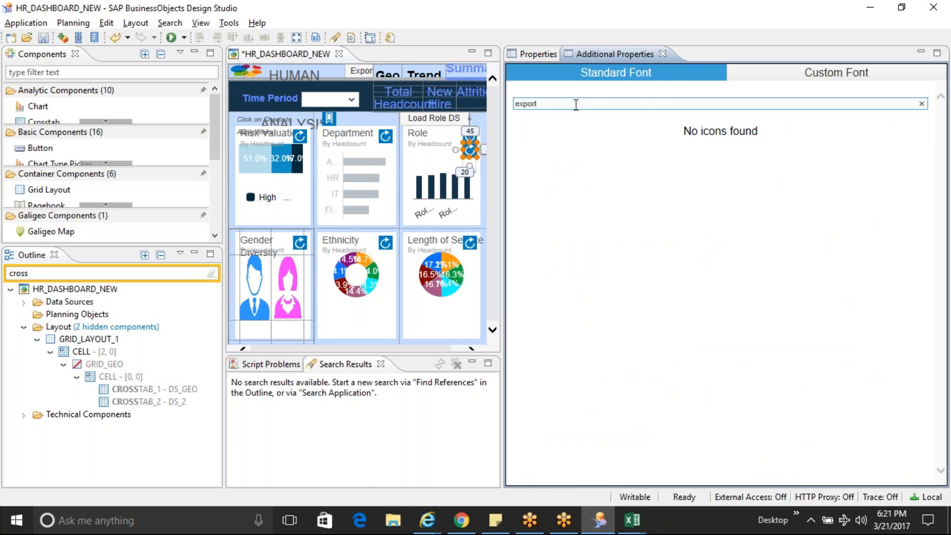
Clear the icon search and assign the first standard font icon, the calendar, to the copied Role icon.
key("BackSpace")
key("BackSpace")
key("BackSpace")
key("BackSpace")
key("BackSpace")
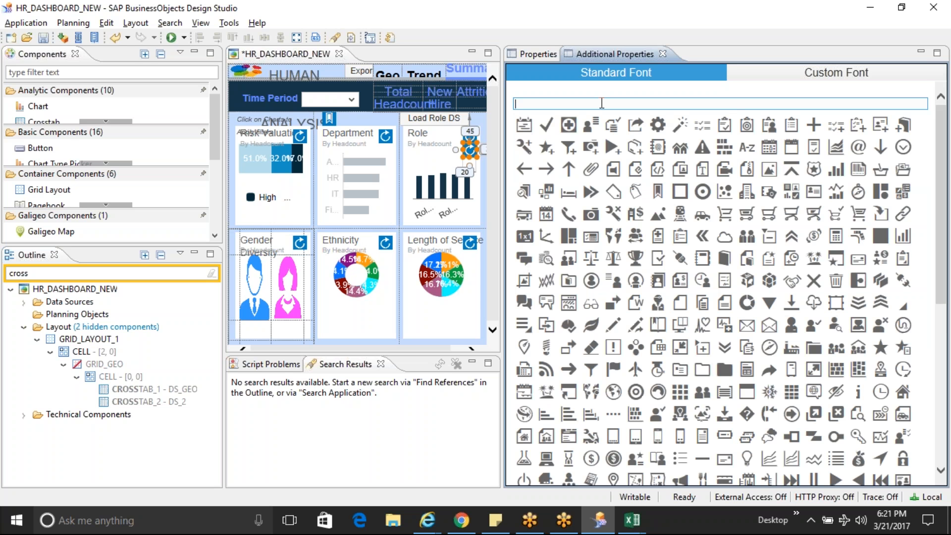
left_click(525, 127)
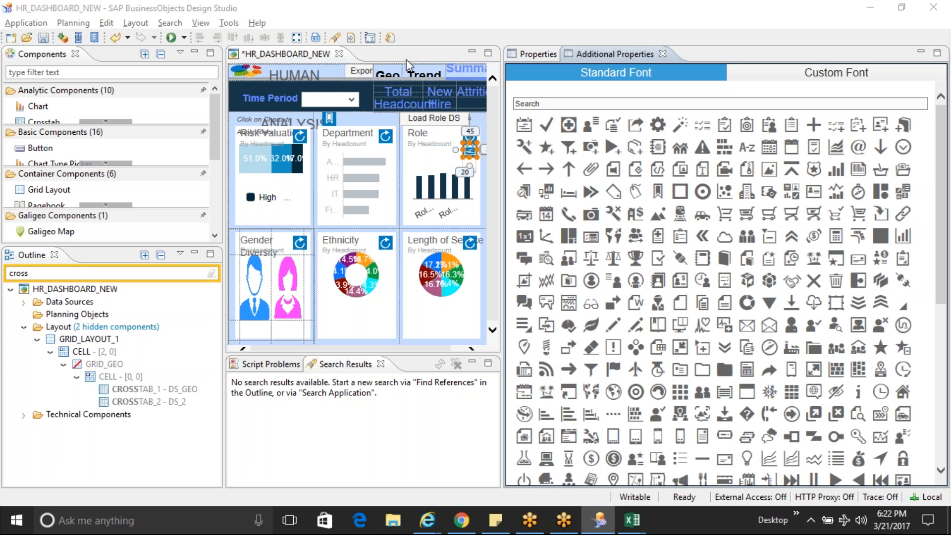
Clear the outline filter and select the Export to Excel button BUTTON_2 in the dashboard header.
left_click(357, 70)
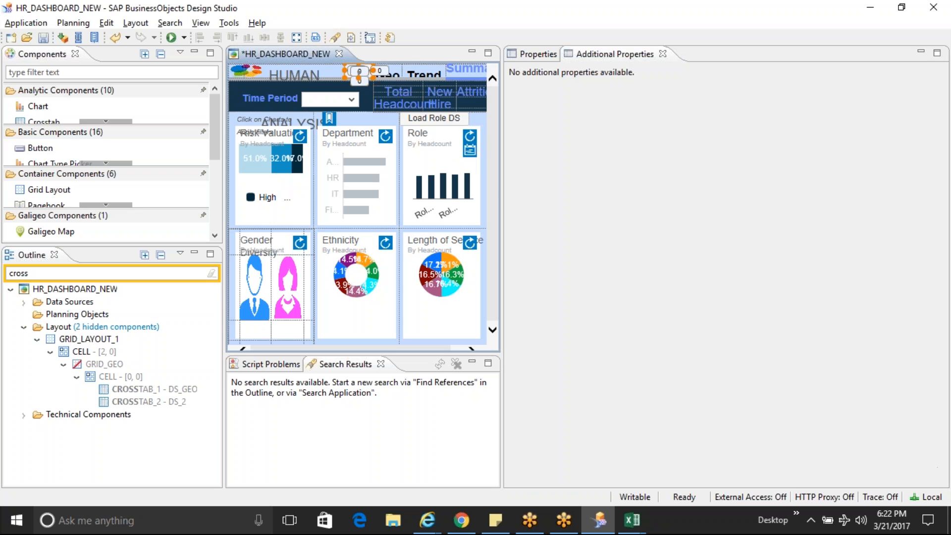
left_click(533, 54)
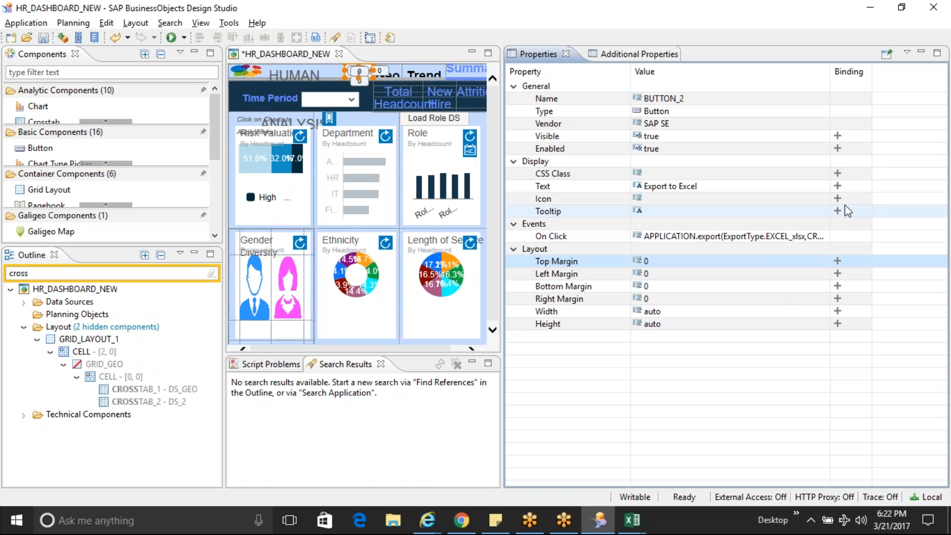
left_click(815, 237)
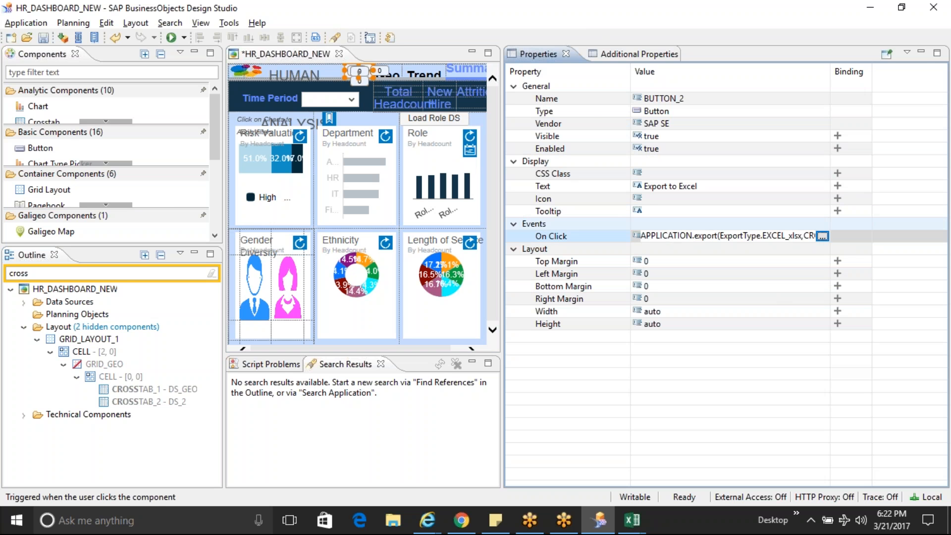
left_click(212, 275)
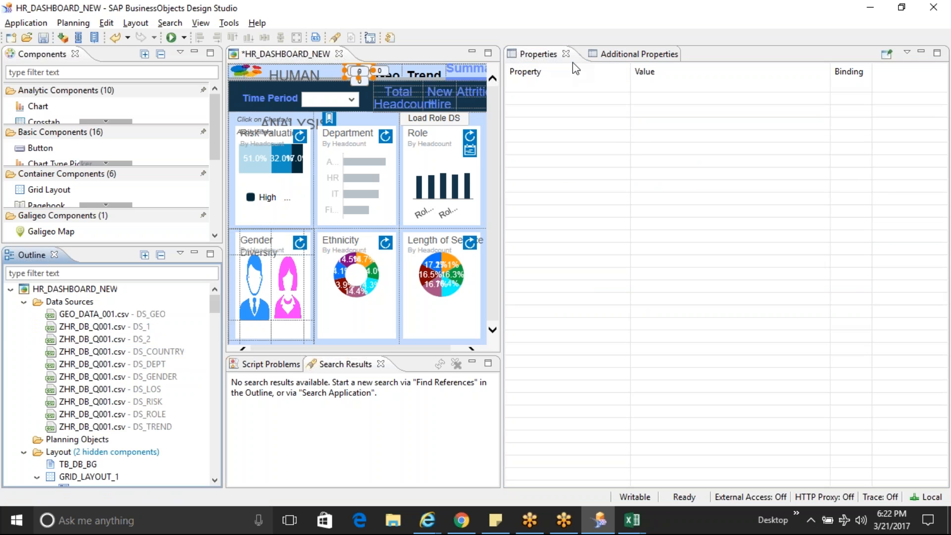
left_click(629, 54)
left_click(544, 54)
left_click(424, 75)
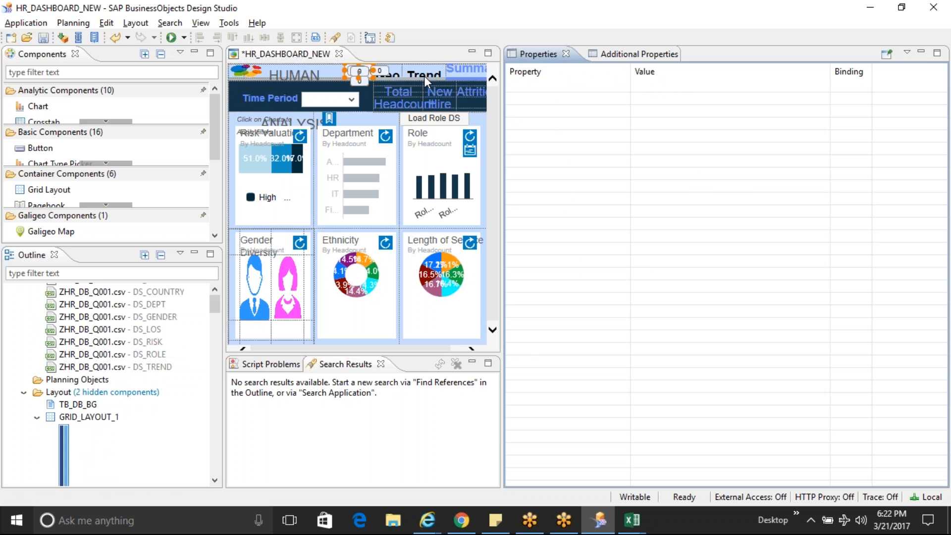
left_click(356, 72)
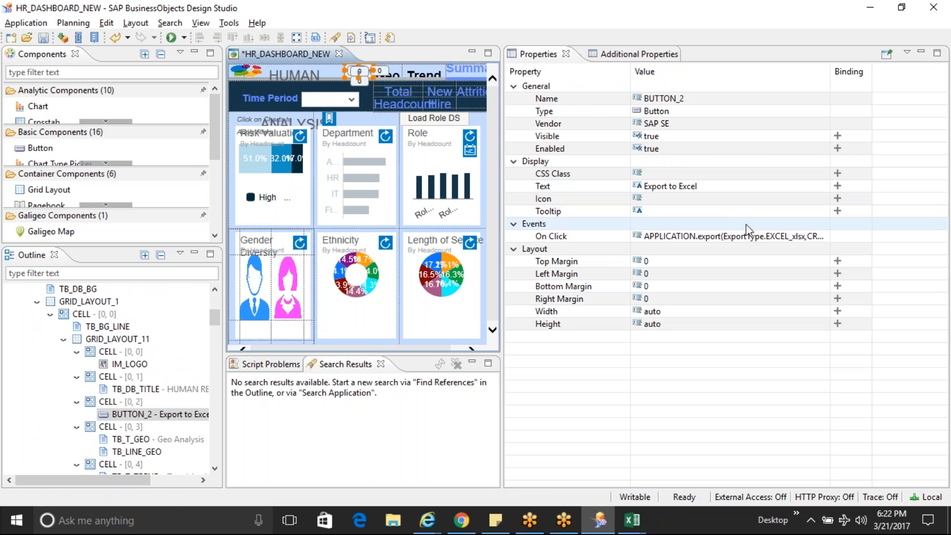
In the On Click script of BUTTON_2, add a commented-out copy of the CROSSTAB_1 export statement on line 3.
left_click(792, 236)
left_click(823, 238)
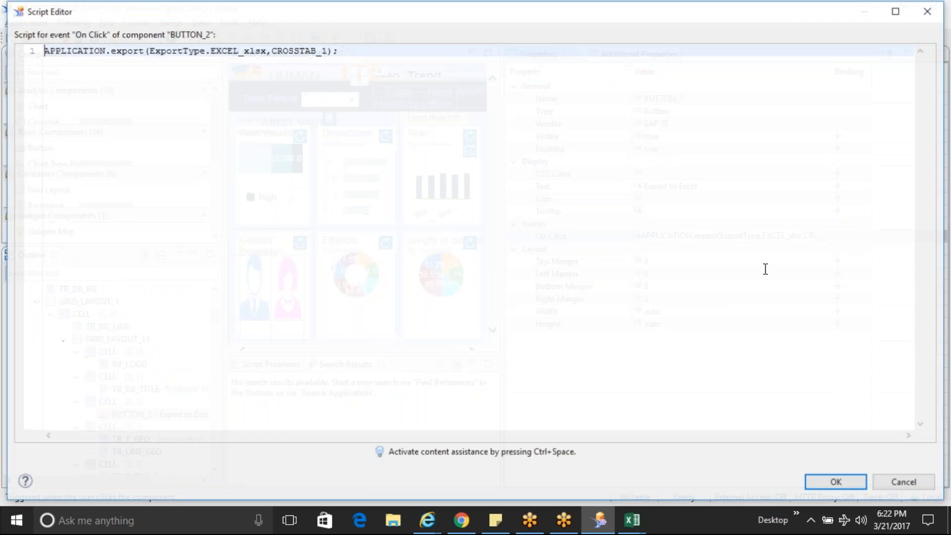
left_click_drag(351, 54, 40, 50)
key("ctrl+c")
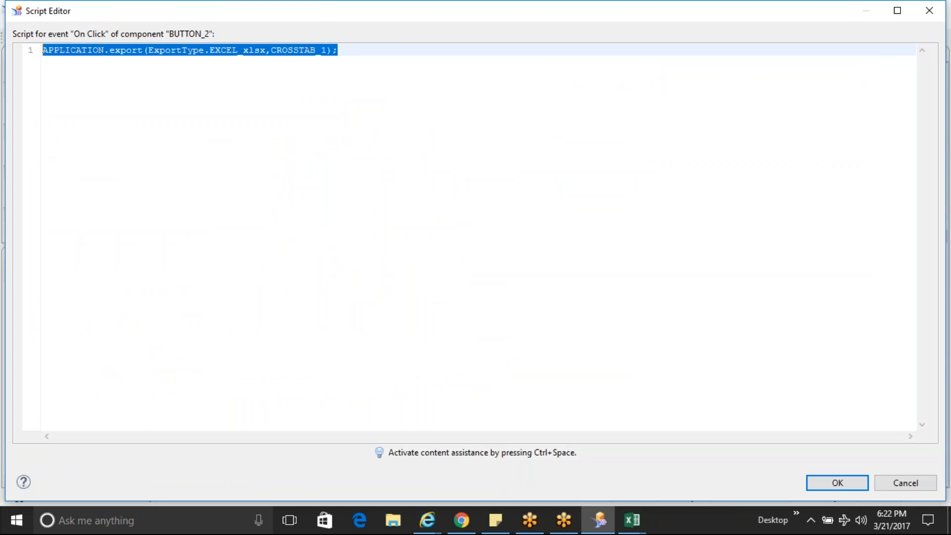
key("Delete")
key("ctrl+v")
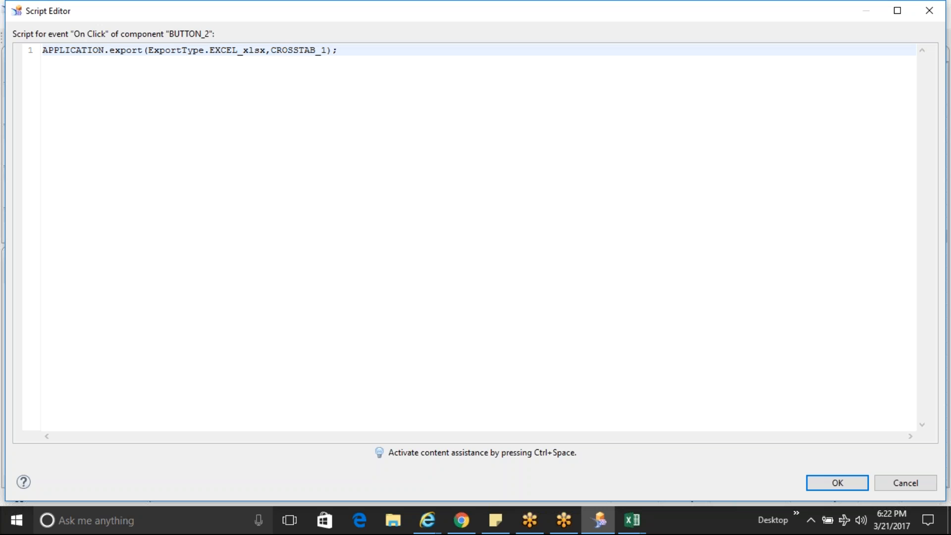
key("Return")
key("Return")
key("ctrl+v")
type("//")
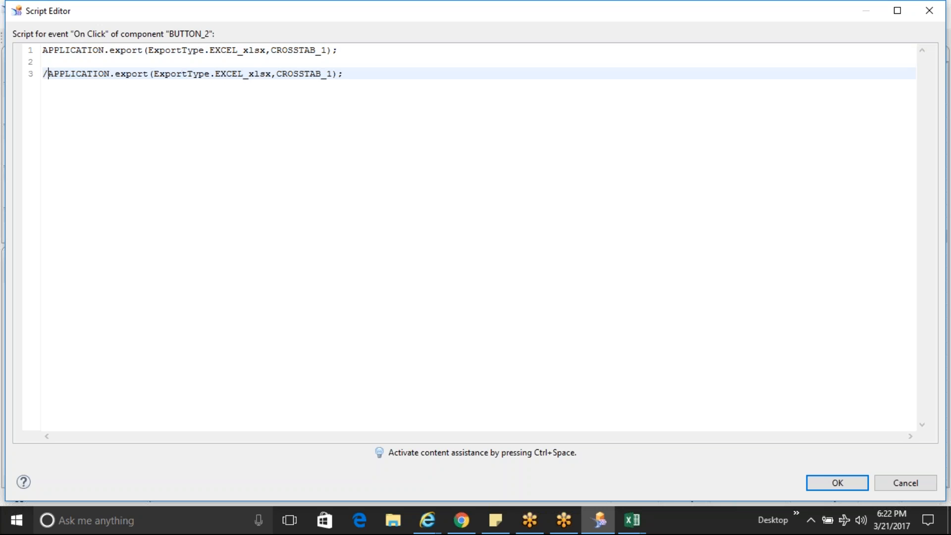
Remove the CROSSTAB_1 argument from line 1 so it reads APPLICATION.export(ExportType.EXCEL_xlsx);.
key("Up")
key("Up")
key("Down")
key("Left")
key("Left")
key("Left")
key("BackSpace")
key("BackSpace")
key("BackSpace")
key("BackSpace")
key("BackSpace")
key("BackSpace")
key("BackSpace")
key("BackSpace")
key("BackSpace")
key("BackSpace")
key("BackSpace")
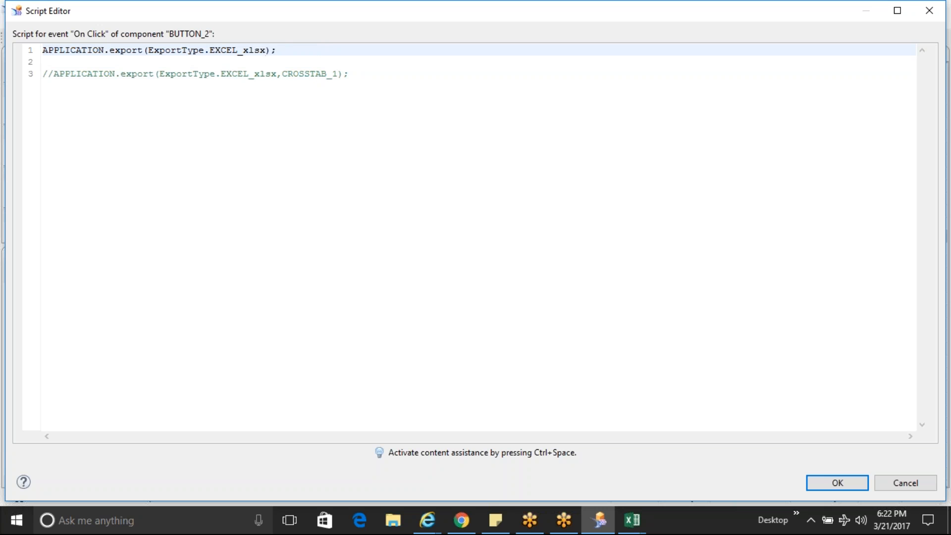
Review the export types offered for the ExportType argument without changing it, and accept the On Click script.
left_click(112, 52)
key("ctrl+shift+Right")
double_click(178, 50)
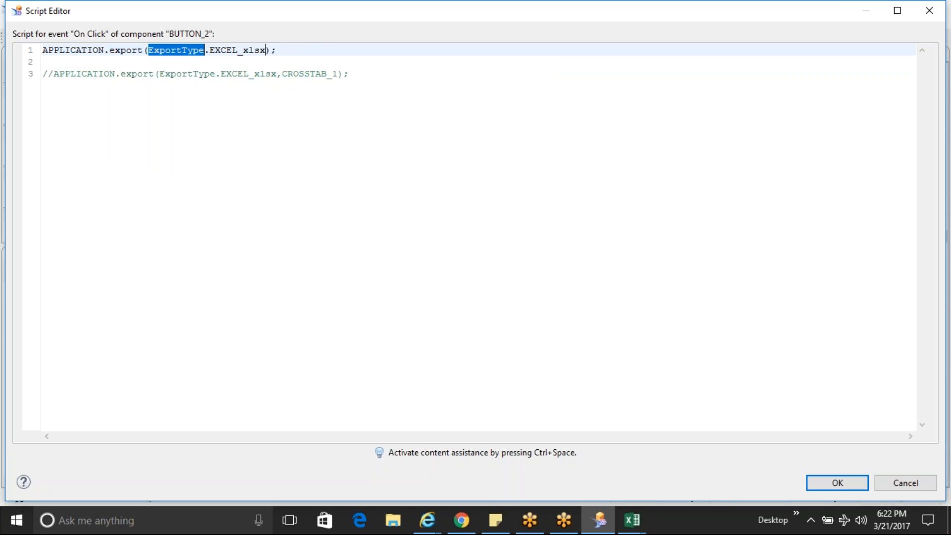
key("ctrl+space")
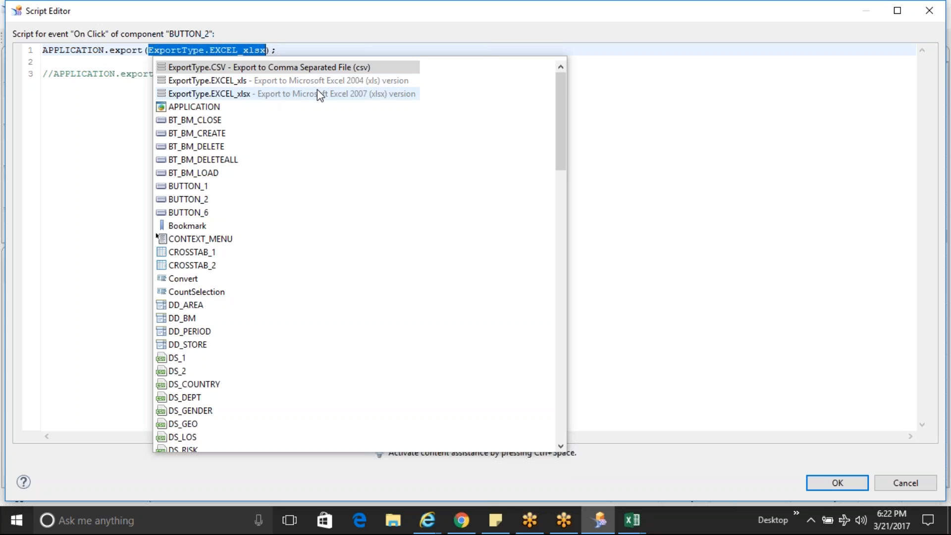
left_click(693, 178)
left_click(837, 483)
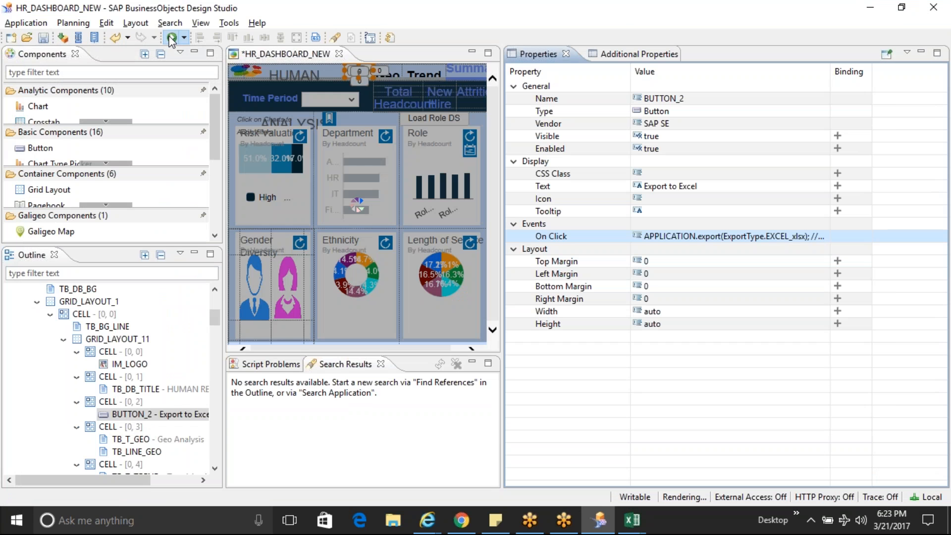
Run the dashboard, close the leftover browser tabs and export to Excel from the Summary View.
left_click(171, 38)
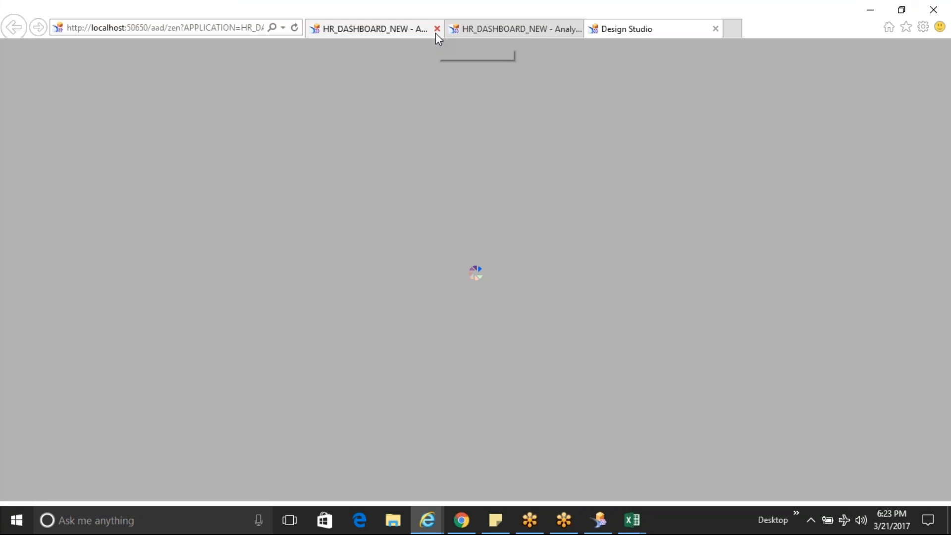
left_click(437, 28)
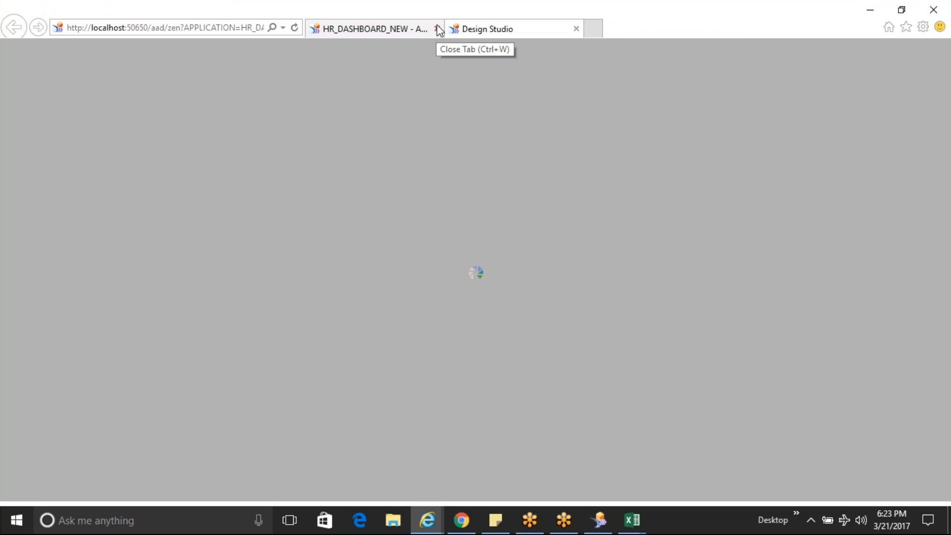
left_click(438, 28)
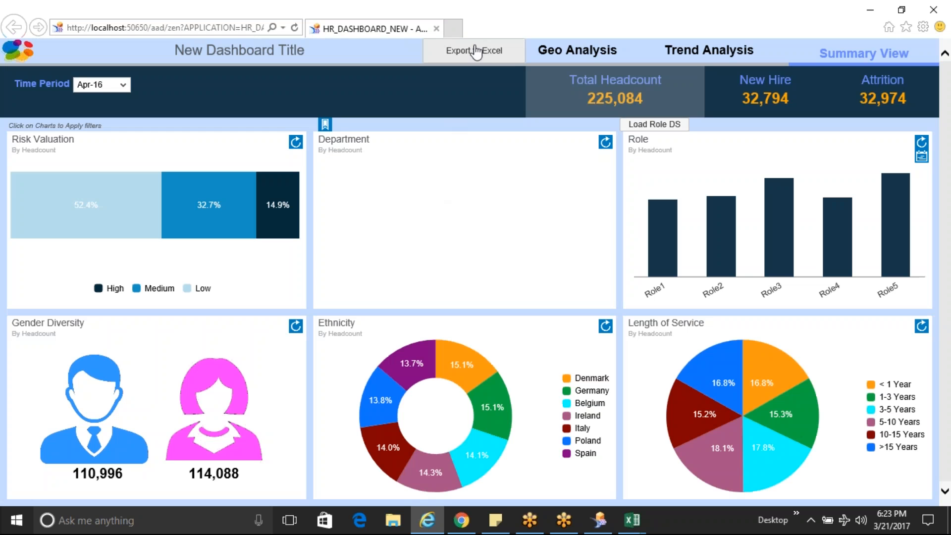
left_click(475, 51)
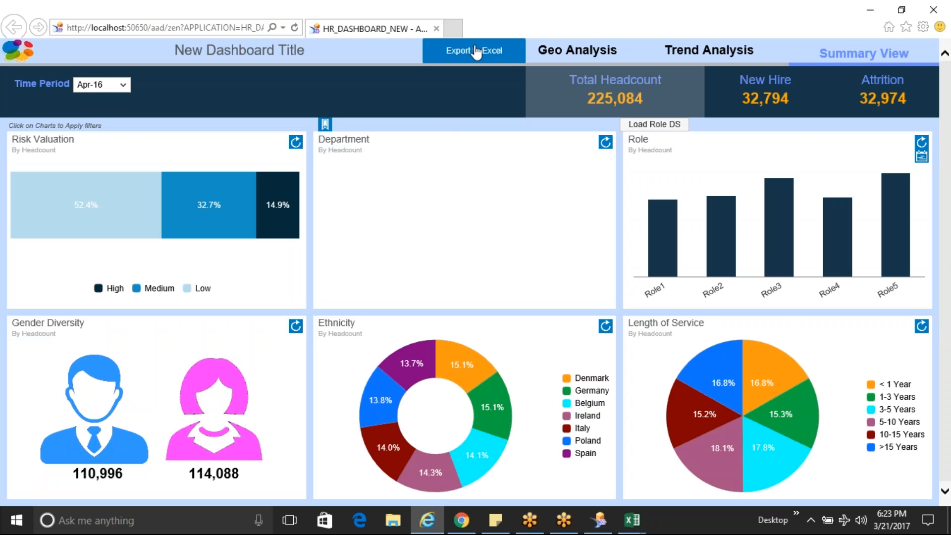
left_click(476, 51)
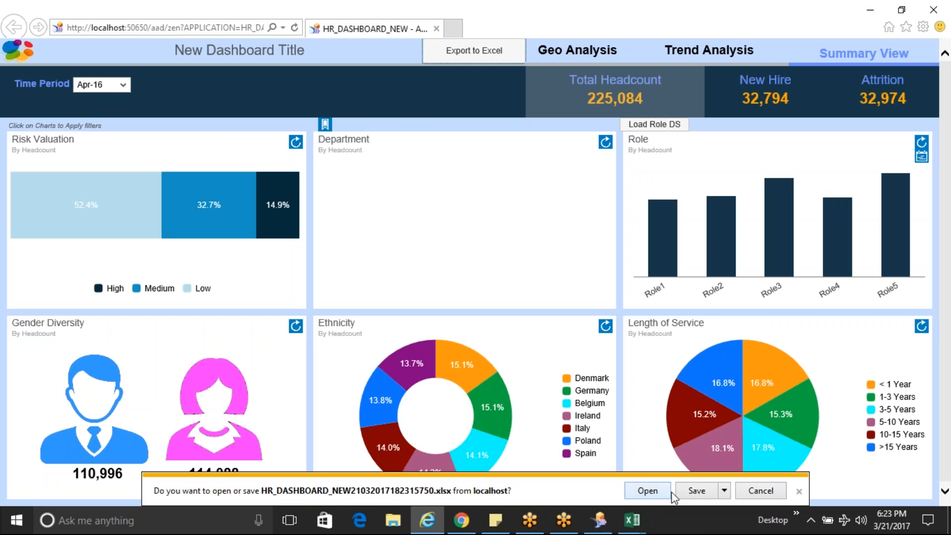
Open the exported workbook in Excel and check the Selection CROSSTAB_1 and CROSSTAB_2 sheets.
left_click(647, 491)
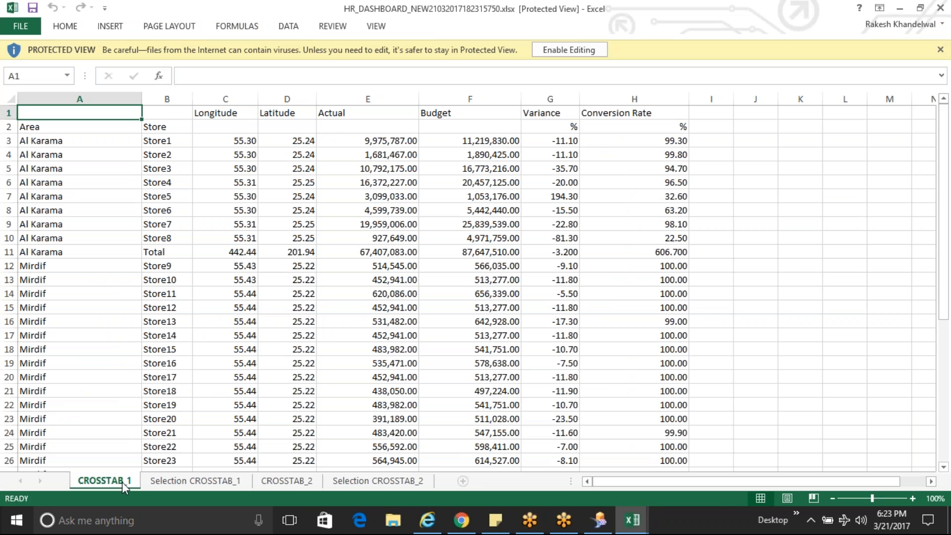
left_click(284, 480)
left_click(230, 481)
left_click(292, 482)
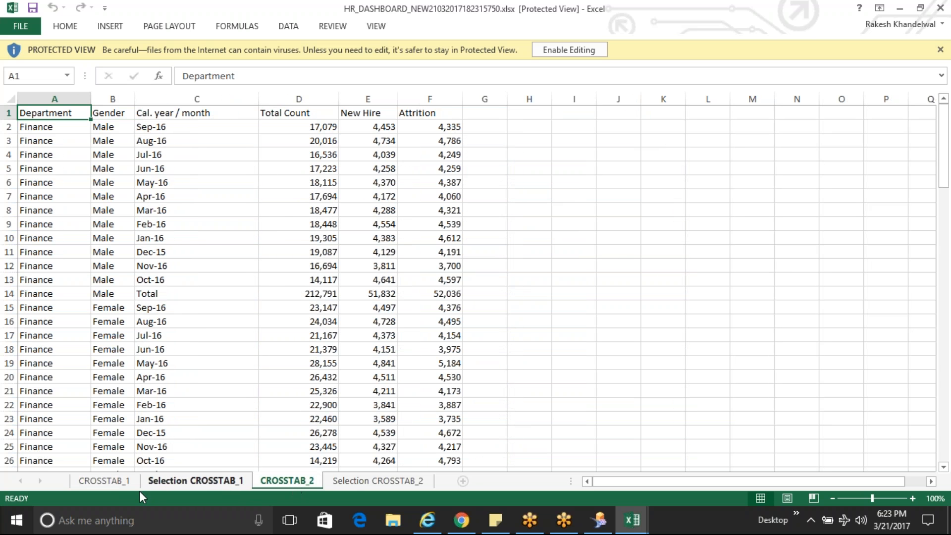
Compare the data source details on the Selection CROSSTAB_1 and Selection CROSSTAB_2 sheets, and return to the CROSSTAB_1 sheet.
left_click(210, 482)
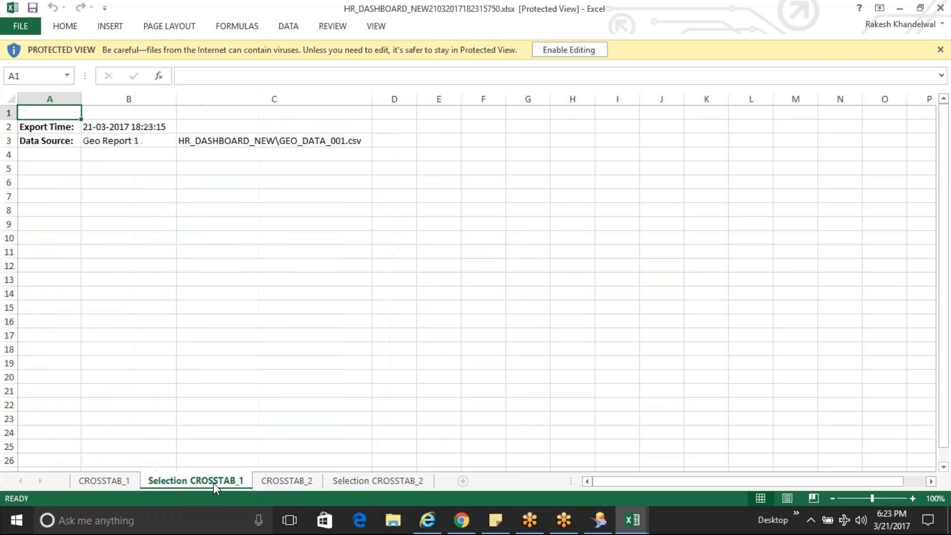
left_click(376, 481)
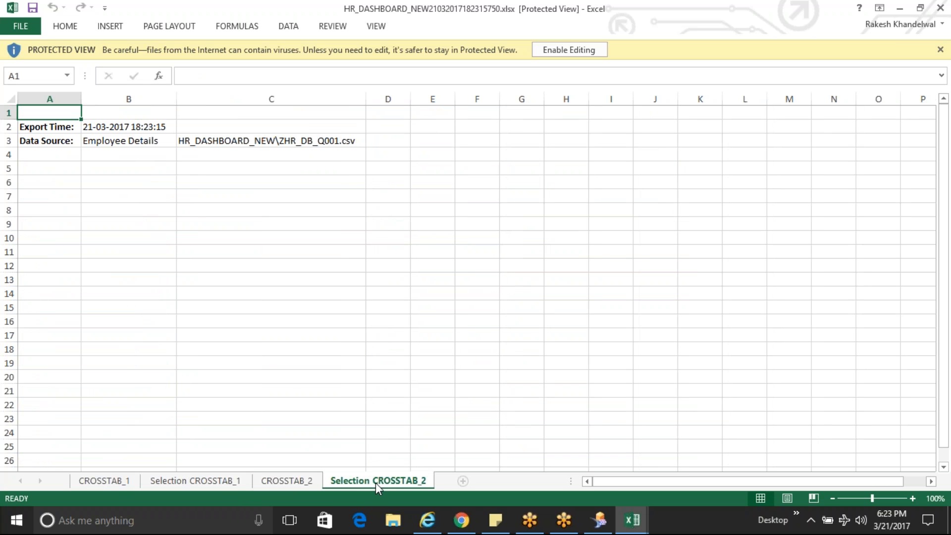
left_click(292, 483)
left_click(377, 482)
left_click(281, 143)
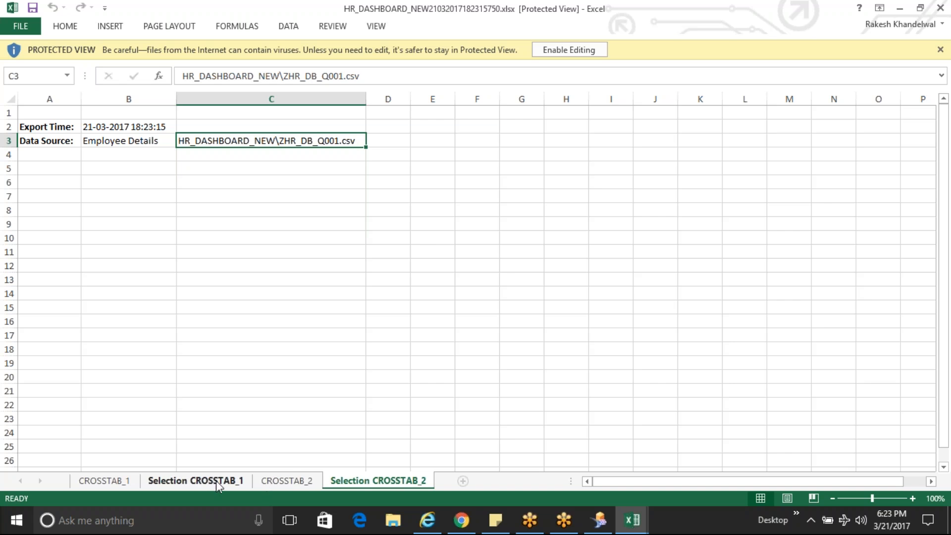
left_click(218, 481)
left_click(123, 143)
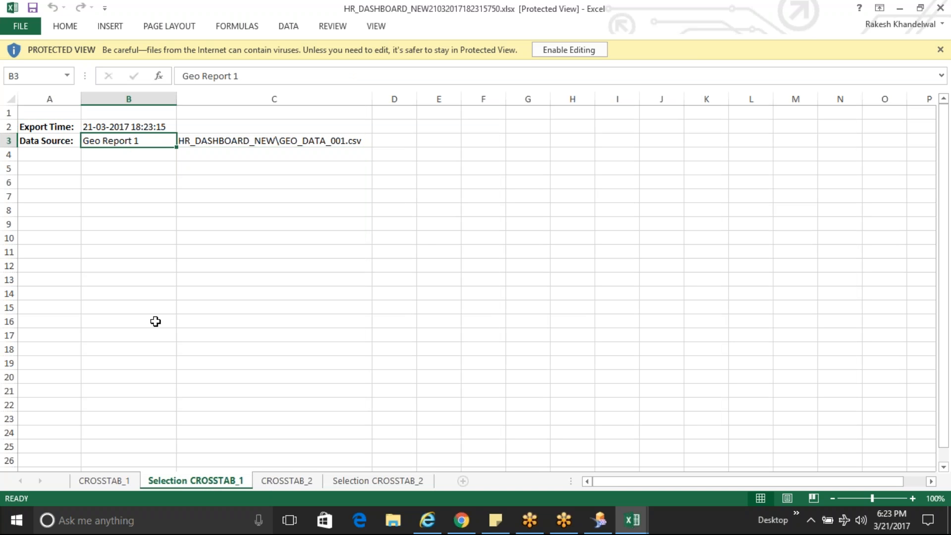
left_click(378, 481)
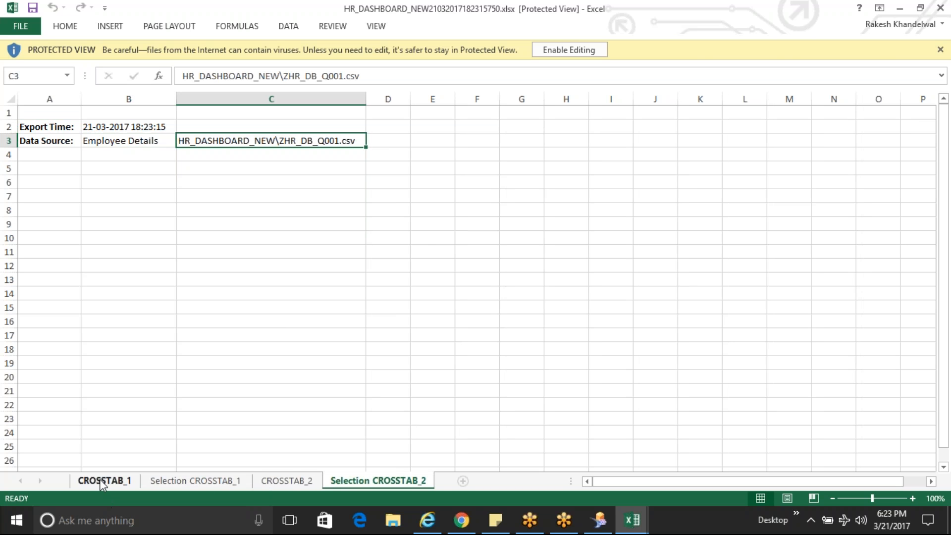
left_click(103, 483)
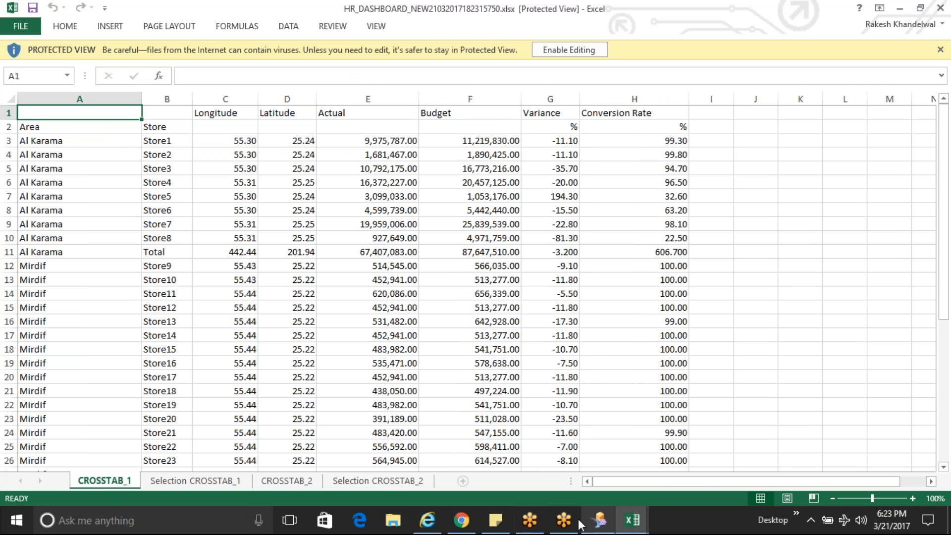
Switch to Design Studio and uncomment the CROSSTAB_1 export on line 3 of the On Click script of BUTTON_2.
left_click(427, 520)
left_click(563, 56)
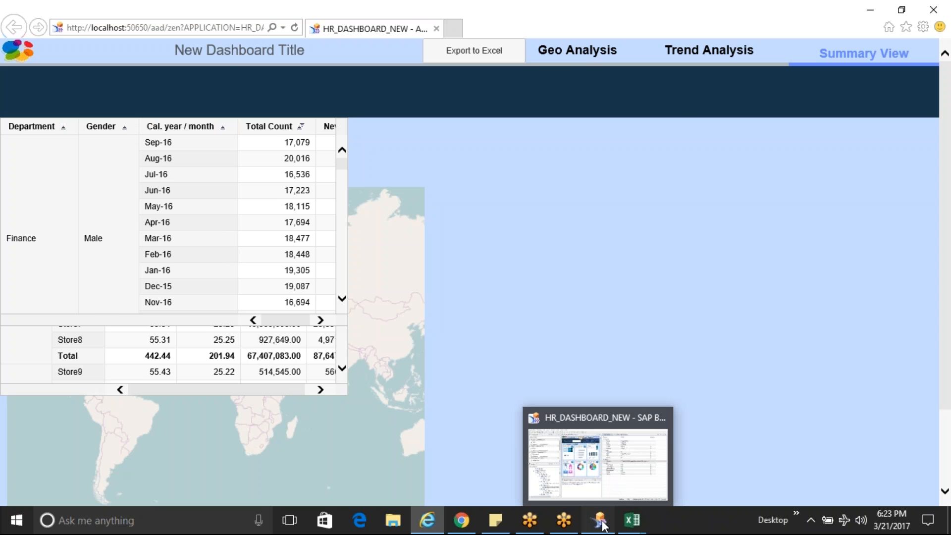
left_click(601, 521)
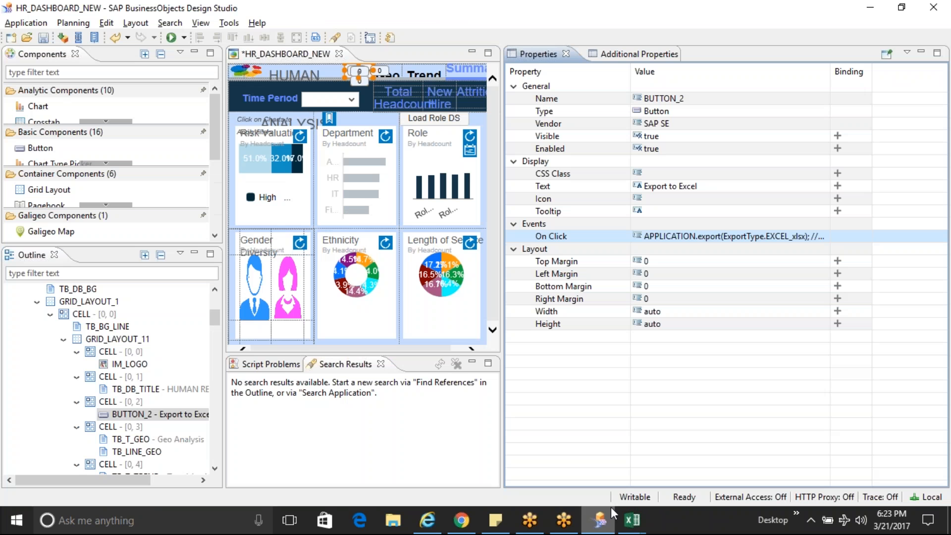
left_click(818, 238)
left_click(822, 238)
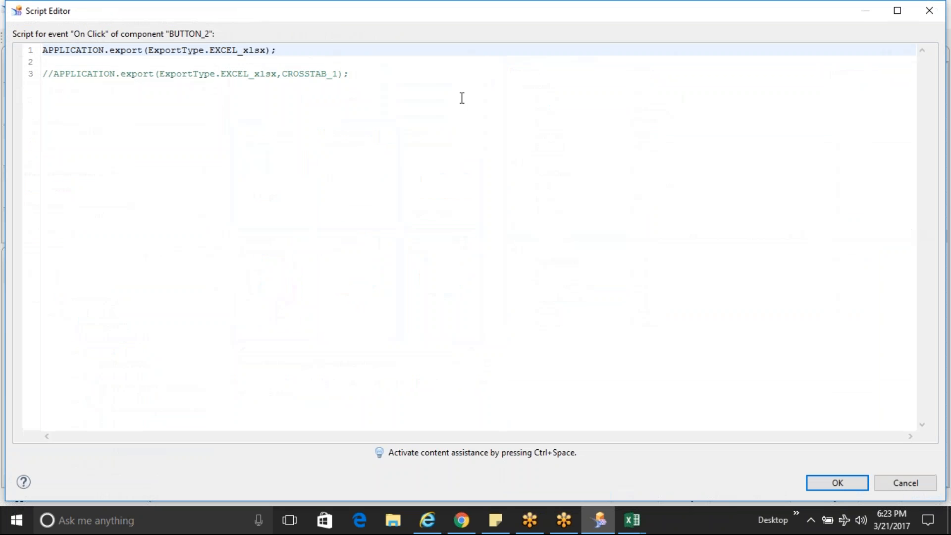
left_click(53, 76)
key("BackSpace")
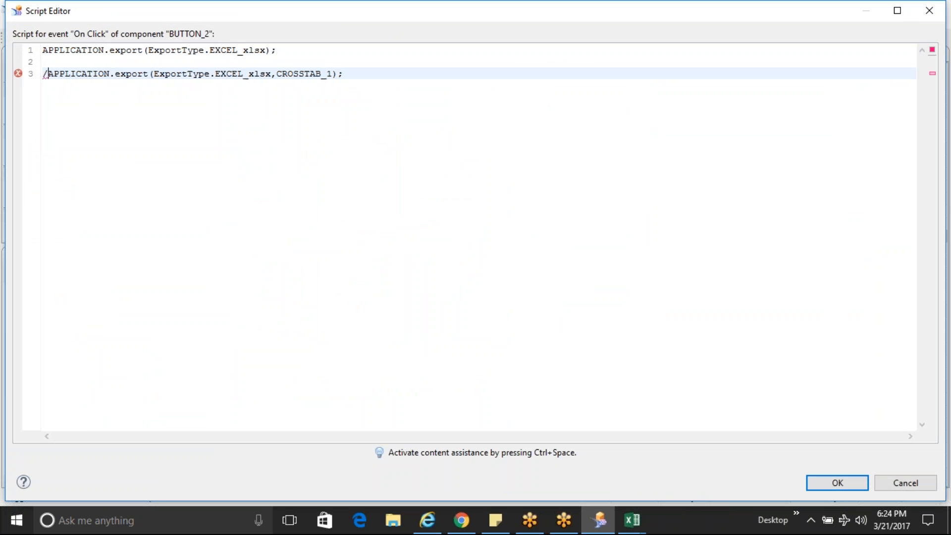
key("BackSpace")
Comment out the export-all statement on line 1 with // and accept the script.
key("Up")
key("Up")
type("//")
key("Down")
key("Down")
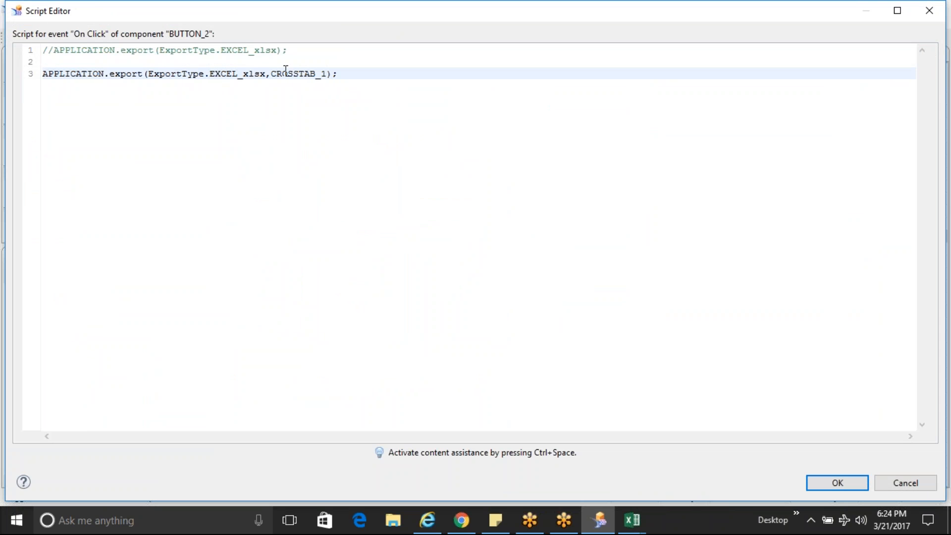
left_click_drag(272, 75, 328, 74)
left_click(848, 479)
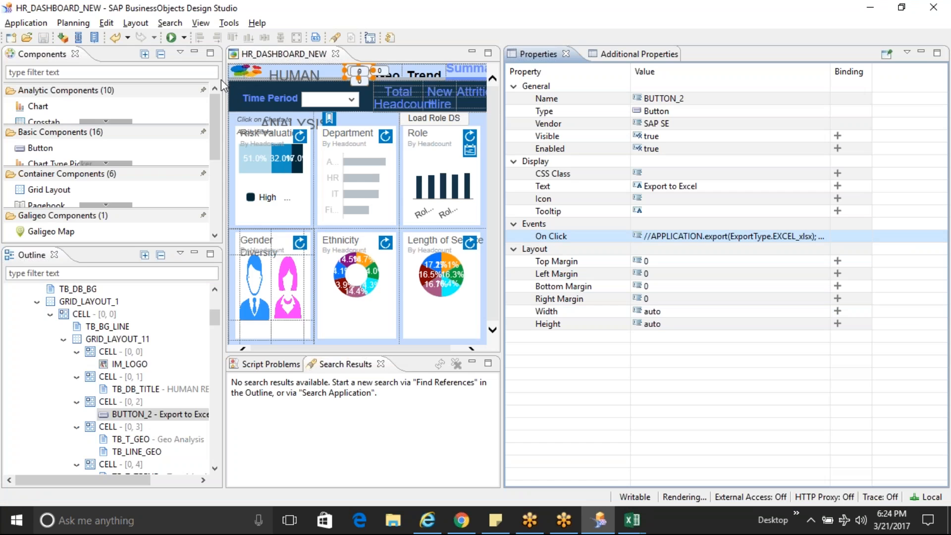
Run the dashboard, close the leftover browser tab, and export to Excel to test the CROSSTAB_1-only export.
key("ctrl+r")
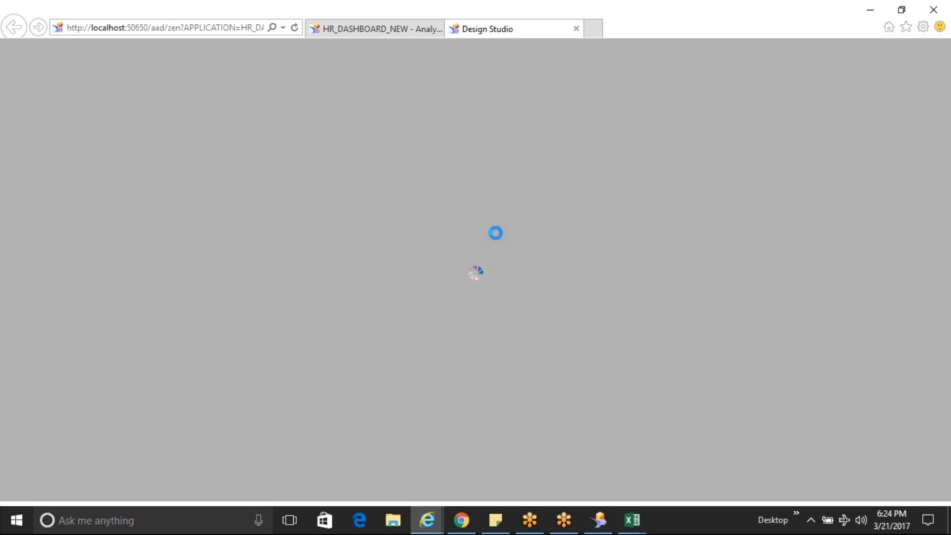
left_click(437, 29)
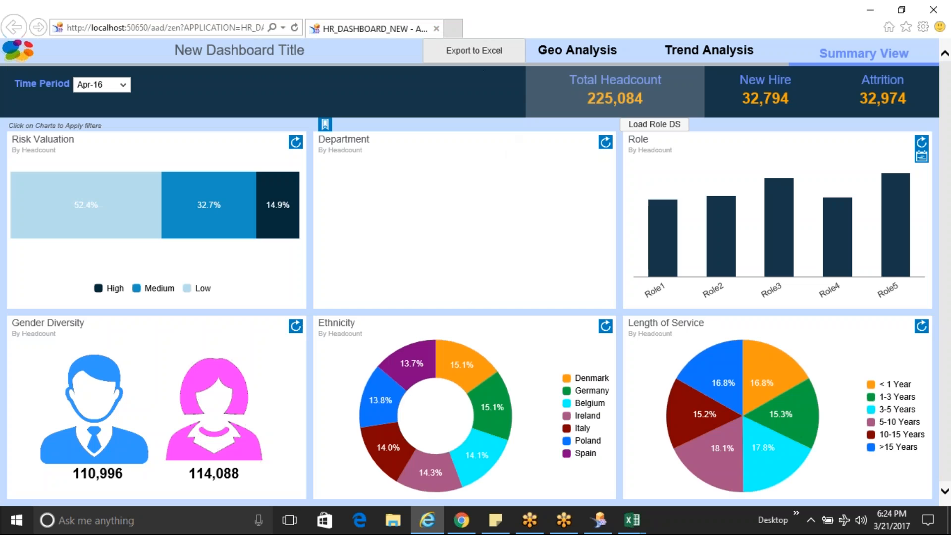
left_click(471, 52)
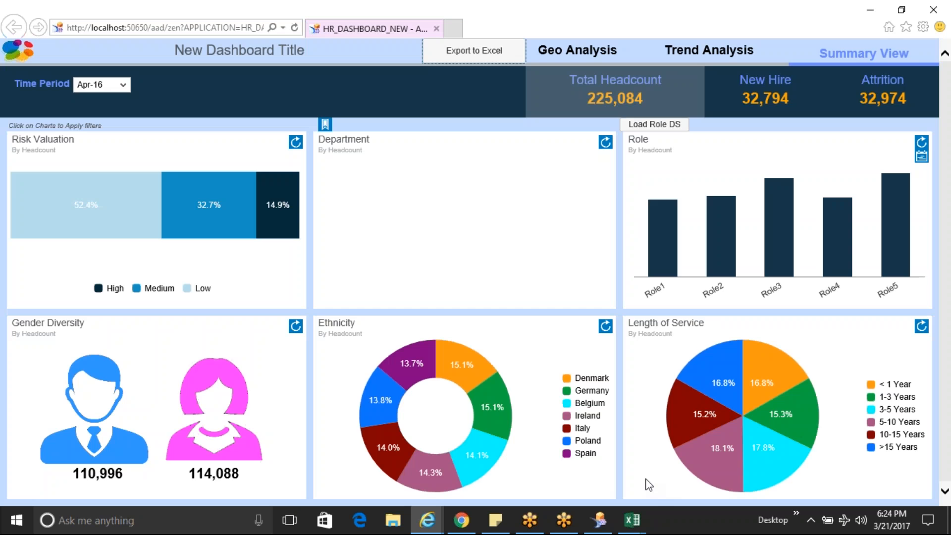
left_click(655, 495)
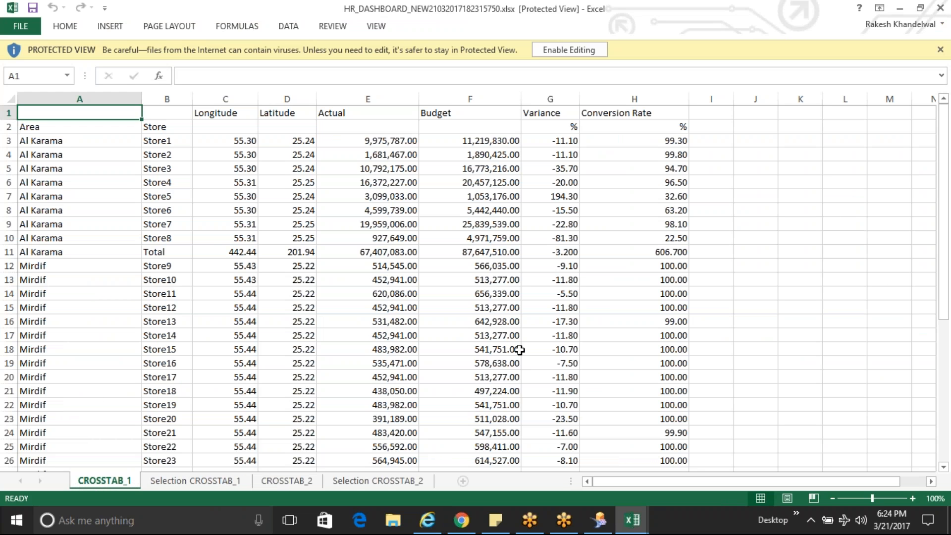
key("alt+Tab")
key("alt+Tab")
key("alt+Tab")
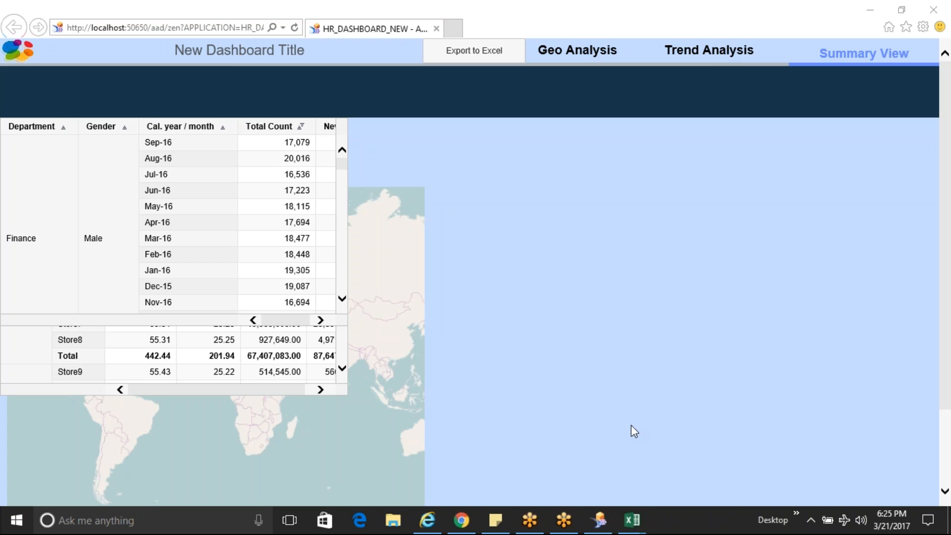
Add APPLICATION.export(ExportType.EXCEL_xlsx,CROSSTAB_2); on line 4 of the On Click script of BUTTON_2 and accept it.
left_click(599, 520)
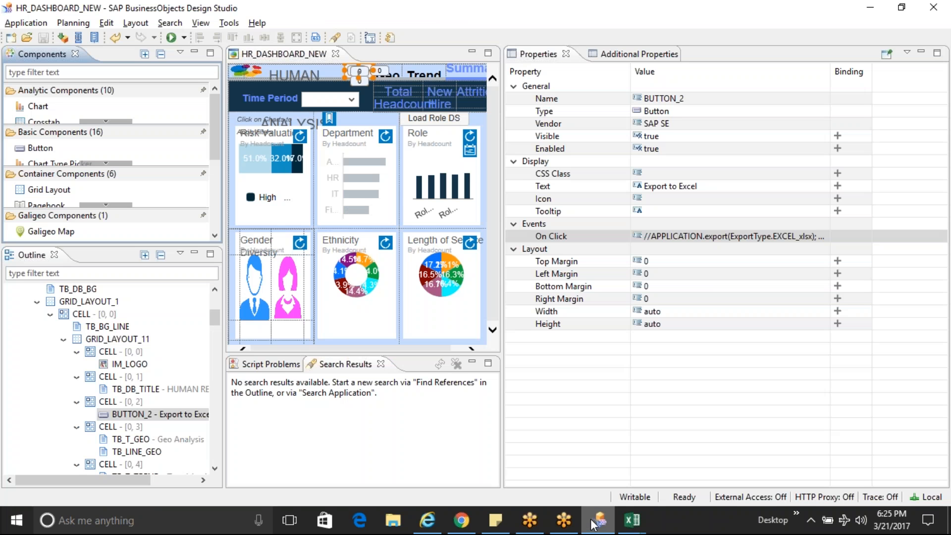
left_click(803, 240)
left_click(820, 236)
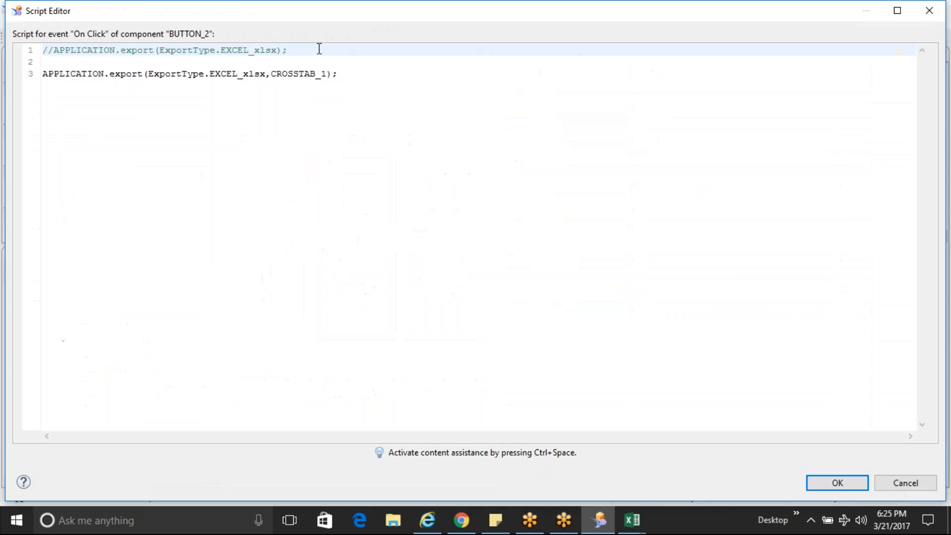
triple_click(366, 75)
key("ctrl+c")
left_click(366, 74)
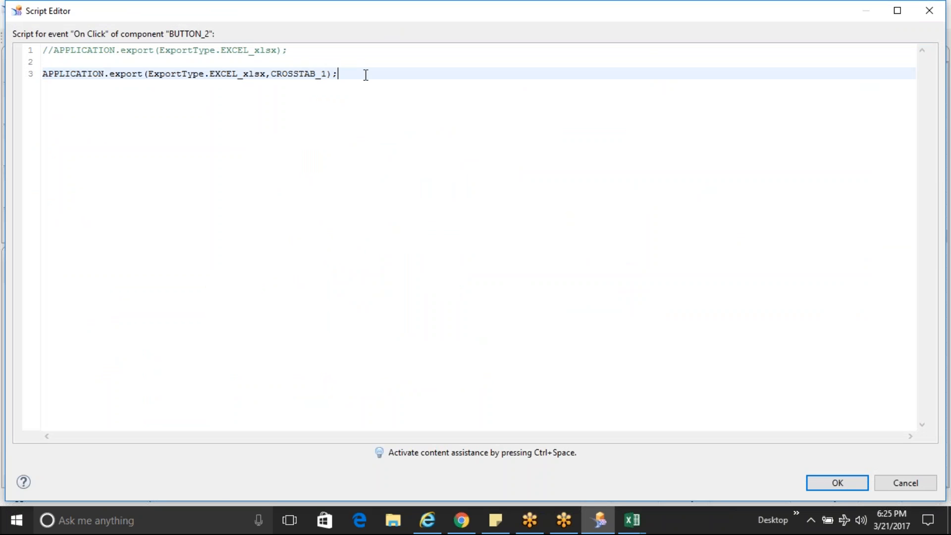
key("Return")
key("ctrl+v")
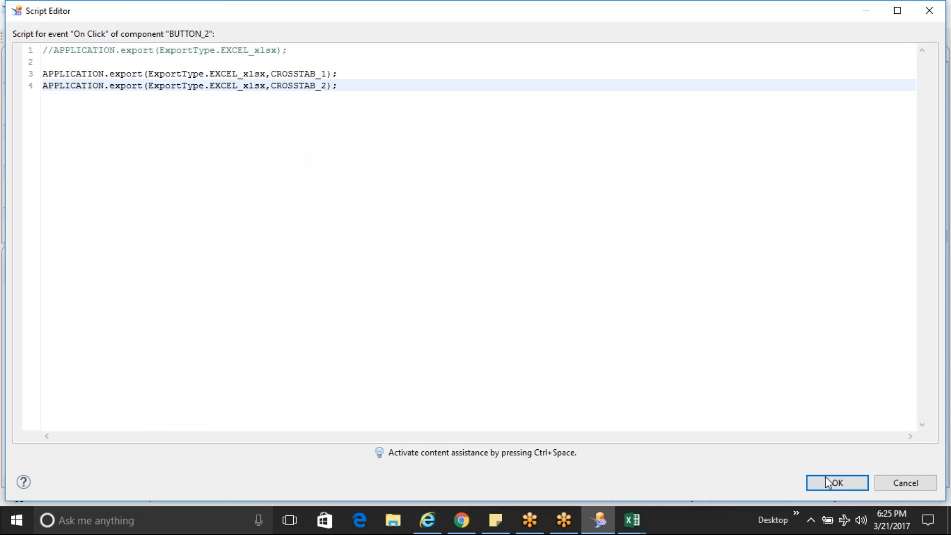
left_click(834, 487)
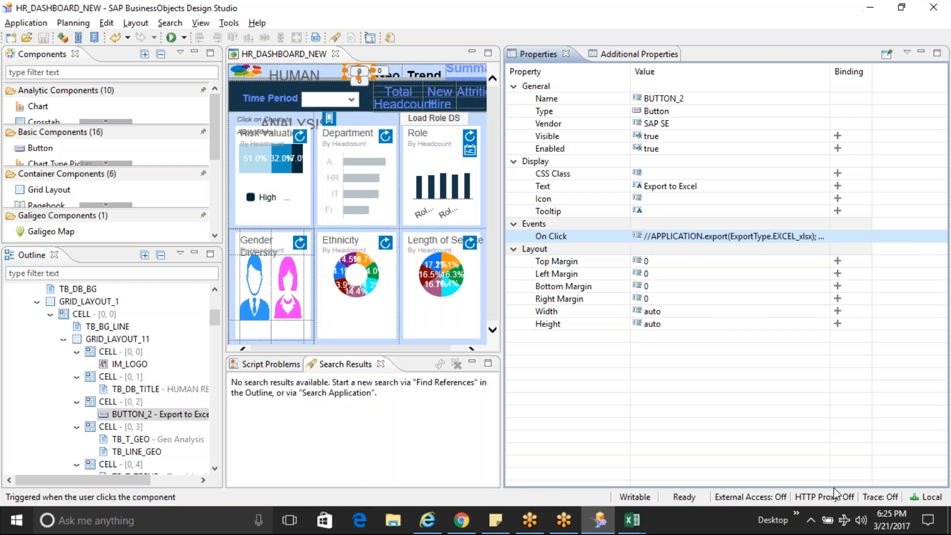
Run the dashboard with both crosstab export statements, open the exported workbook in Excel, and return to the browser.
left_click(172, 40)
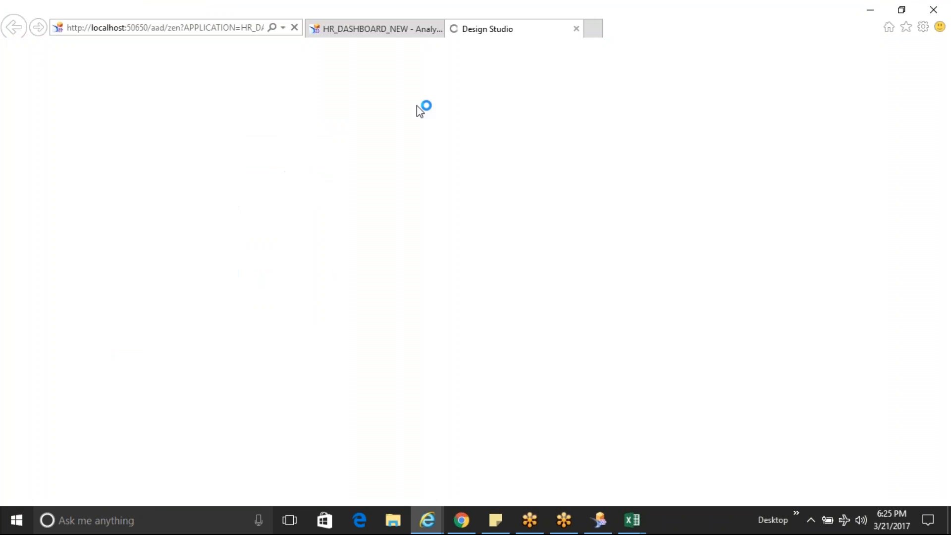
left_click(438, 30)
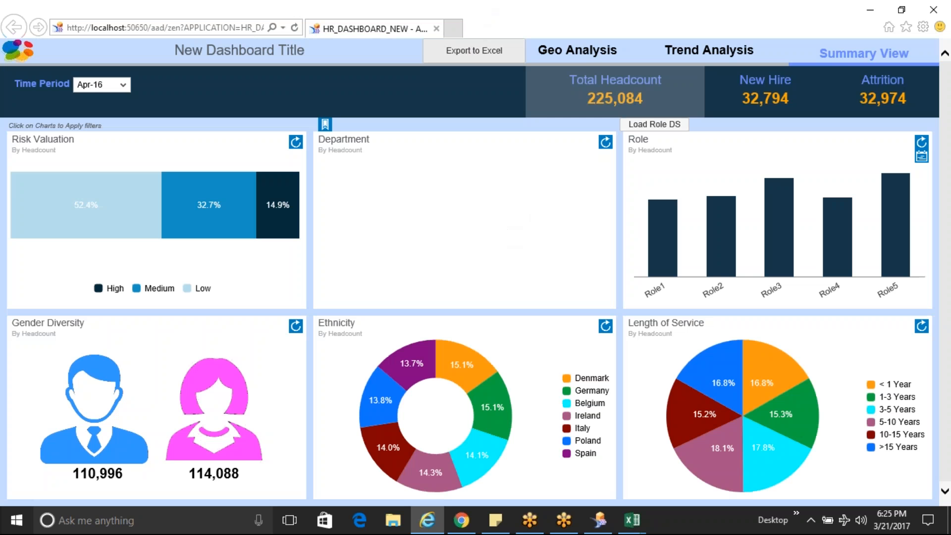
left_click(469, 59)
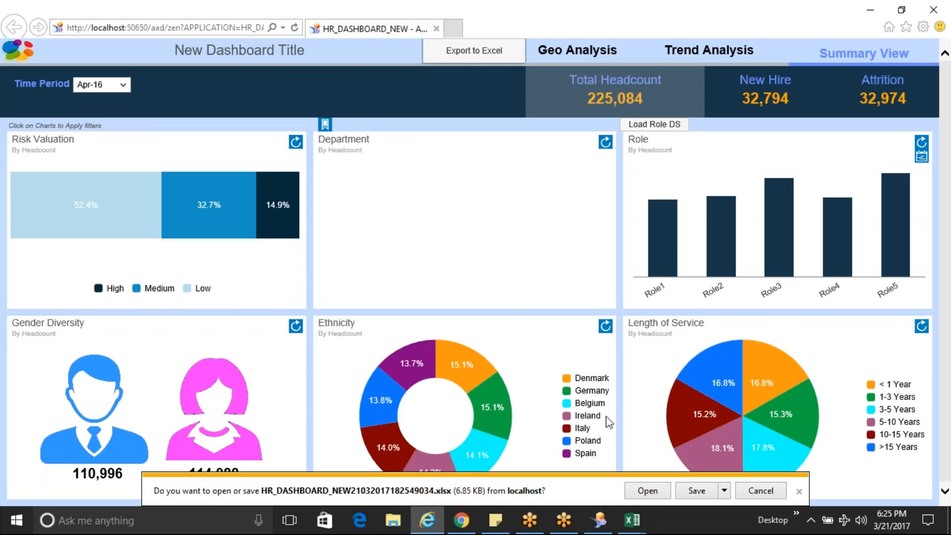
left_click(648, 491)
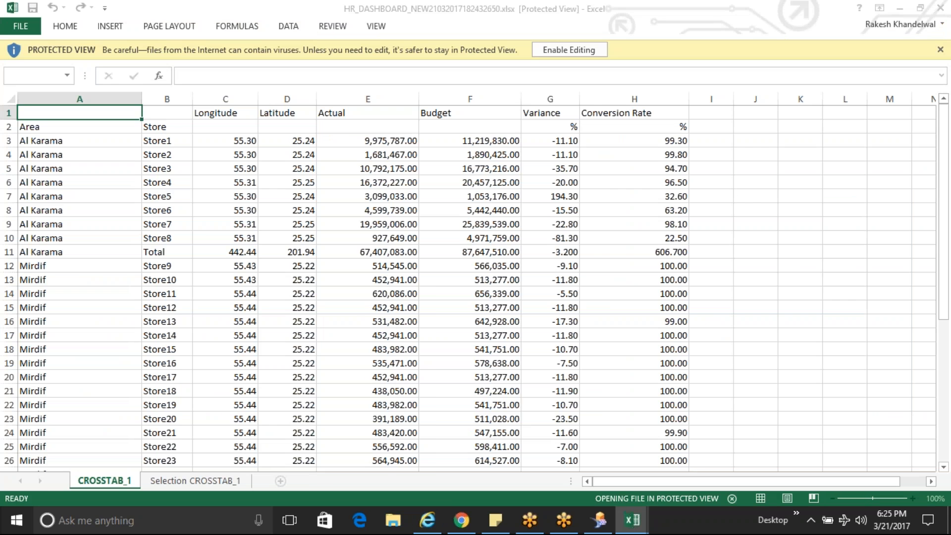
key("alt+Tab")
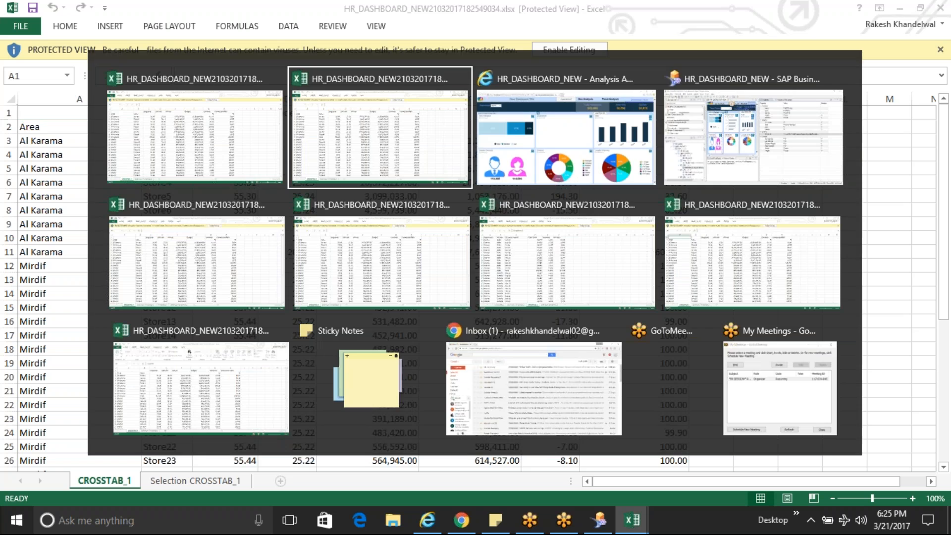
key("alt+Tab")
key("alt+Tab")
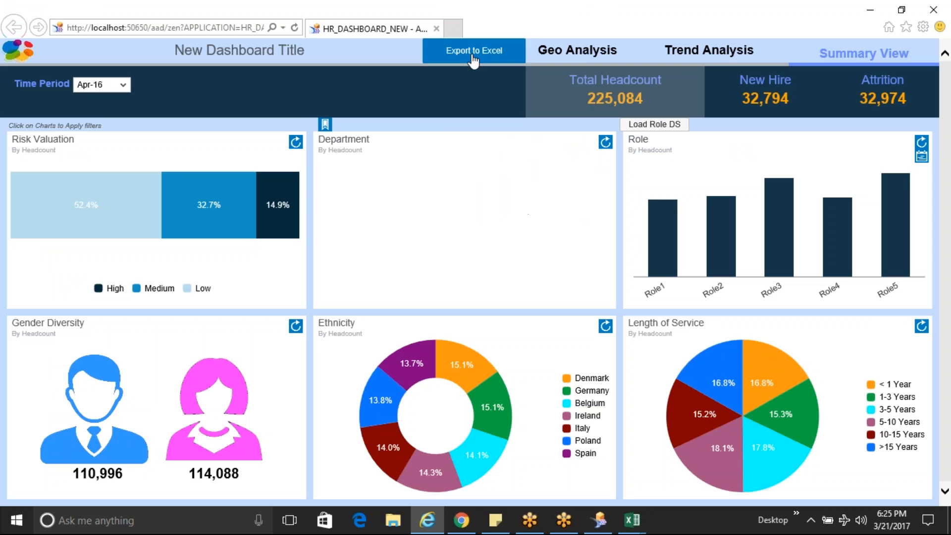
Export to Excel again and save the workbook to the Desktop as HR_DASHBOARD_NEW21032017182558729.xlsx.
left_click(474, 59)
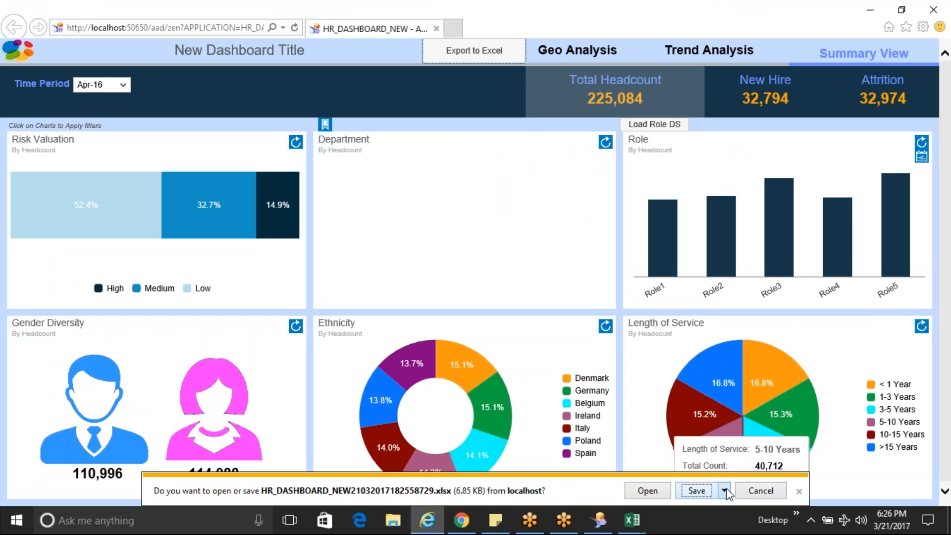
left_click(725, 491)
left_click(761, 475)
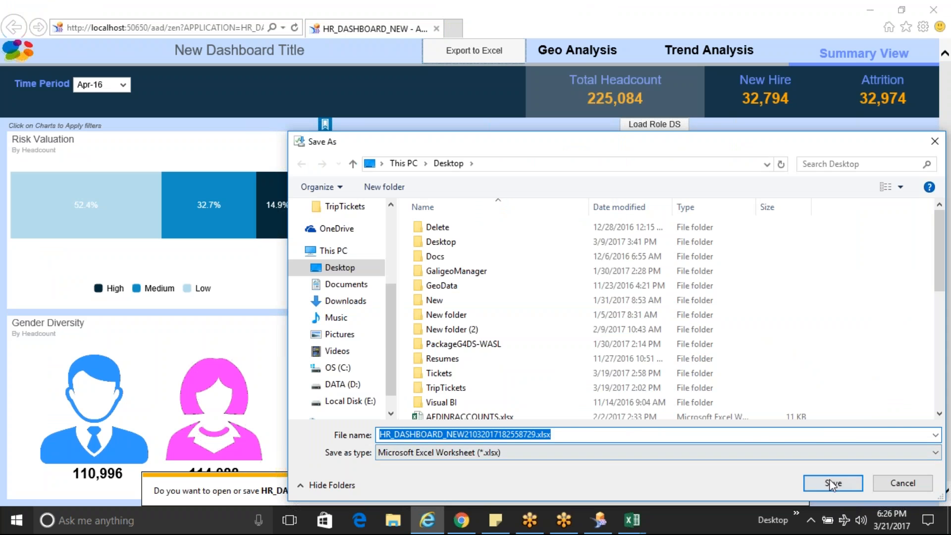
left_click(833, 483)
left_click(584, 490)
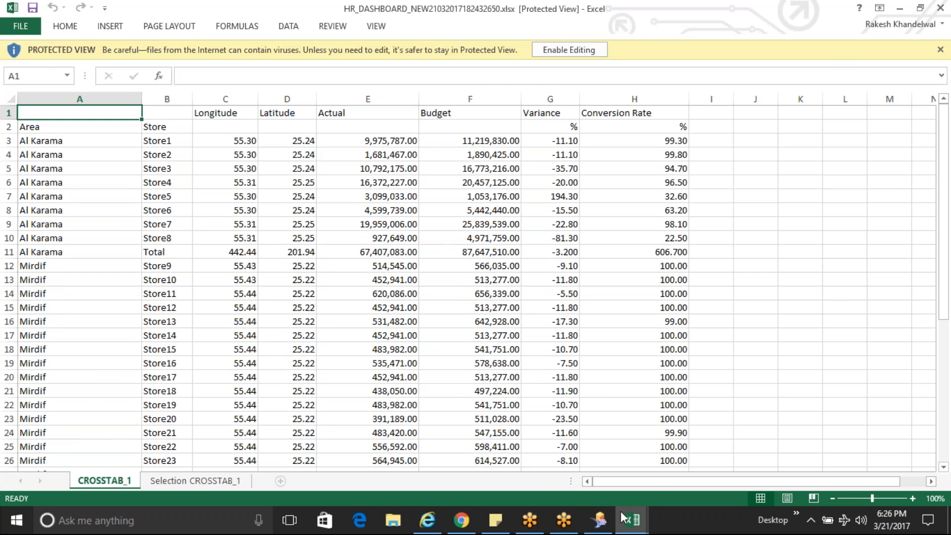
Switch to Design Studio and create a Timer under Technical Components in the outline.
left_click(598, 519)
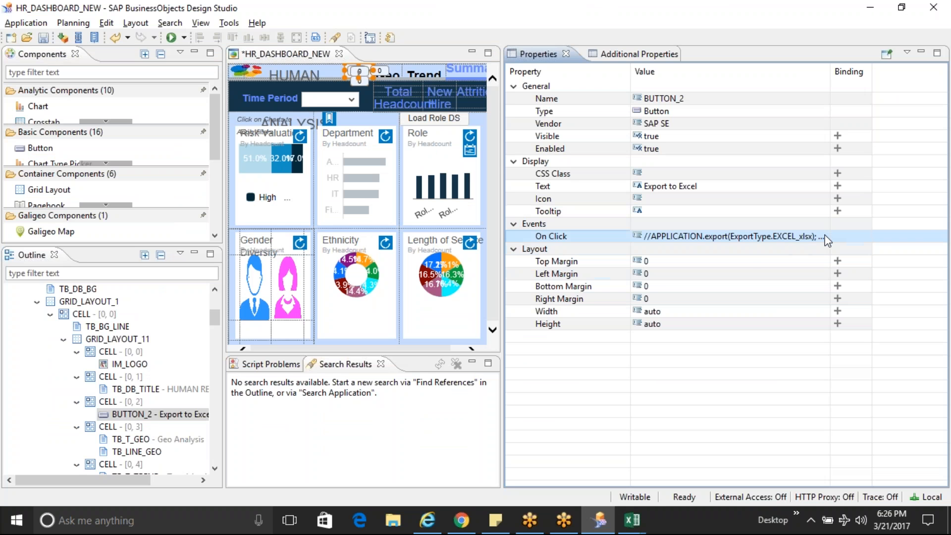
left_click_drag(214, 320, 210, 461)
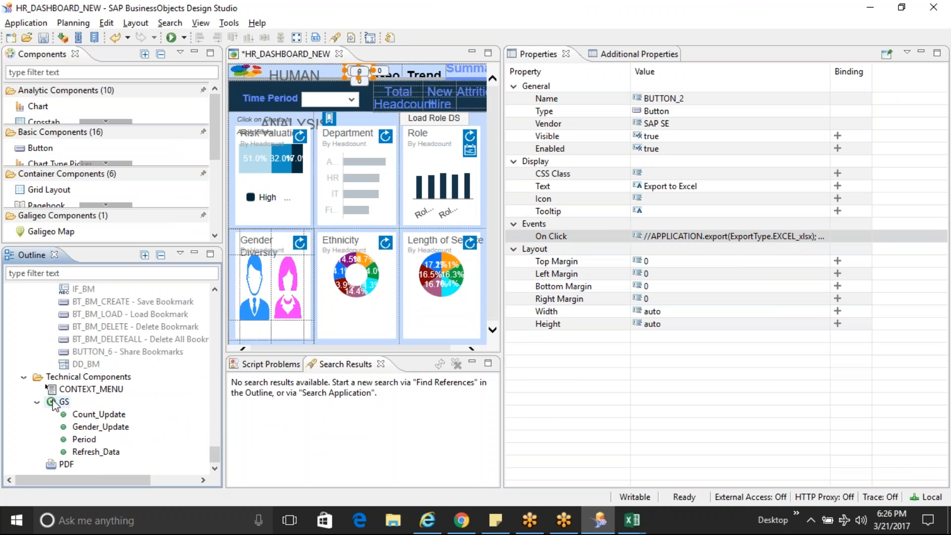
right_click(75, 378)
mouse_move(108, 386)
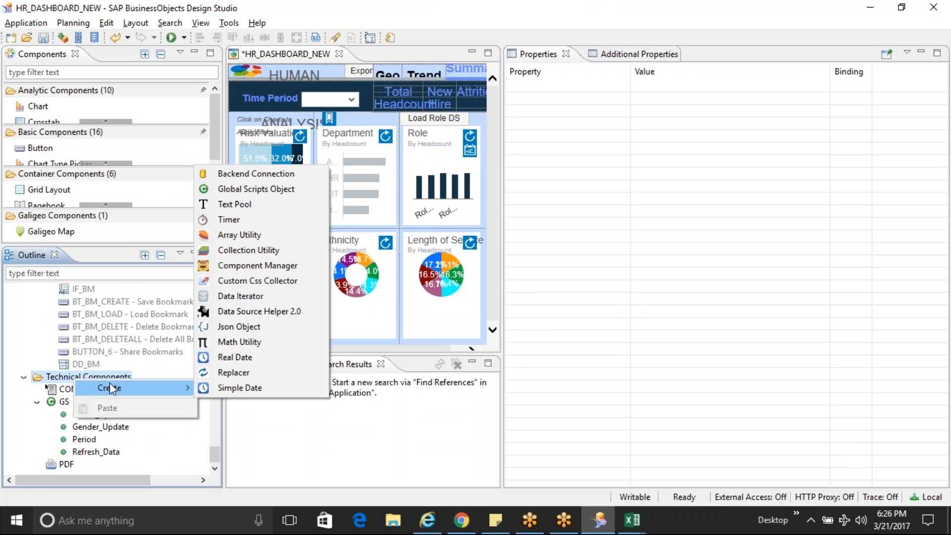
left_click(246, 221)
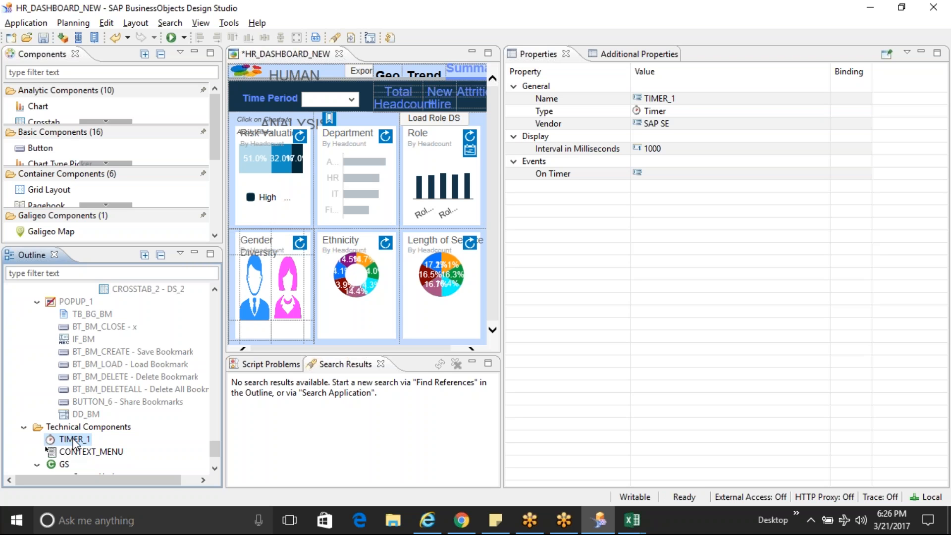
right_click(71, 439)
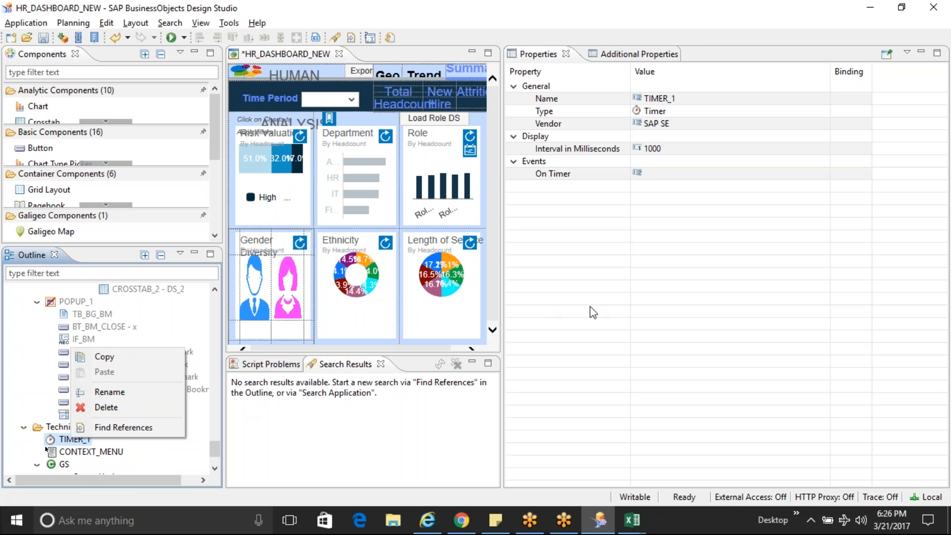
left_click(734, 190)
left_click(819, 173)
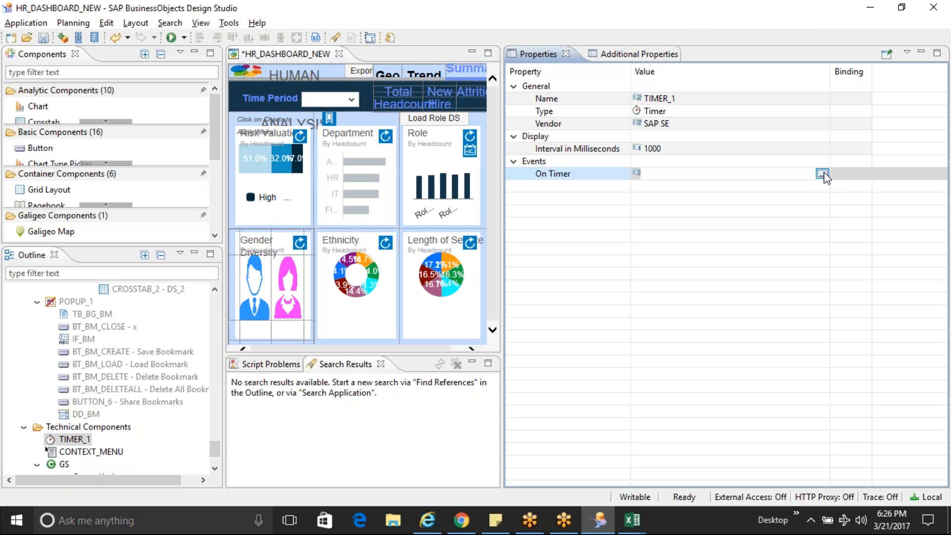
left_click(823, 173)
left_click(915, 479)
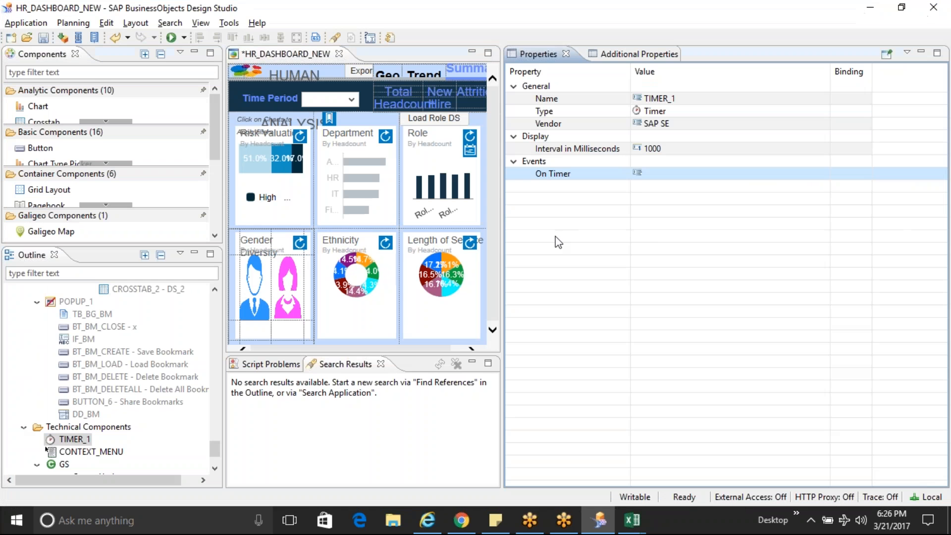
Open the On Click script of BUTTON_2 and insert TIMER_1.start(); on line 5, before the CROSSTAB_2 export statement.
left_click(360, 72)
left_click(796, 236)
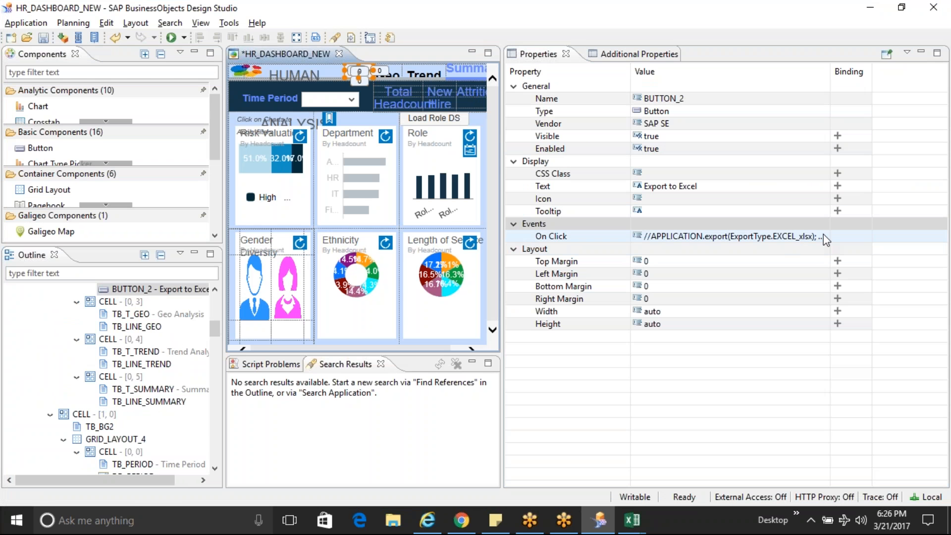
left_click(823, 236)
left_click(347, 74)
key("Return")
key("Return")
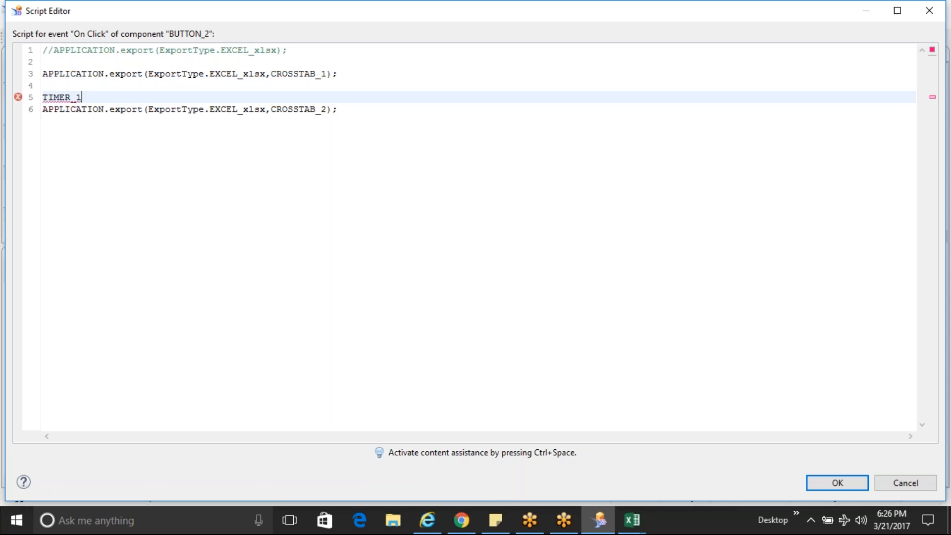
type("TIMER_1.")
key("ctrl+space")
key("Down")
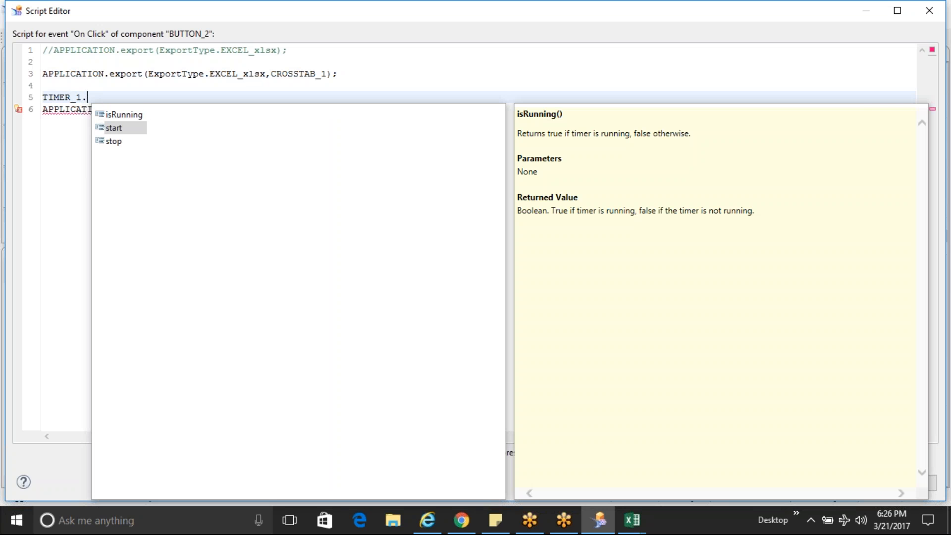
key("Return")
type(";")
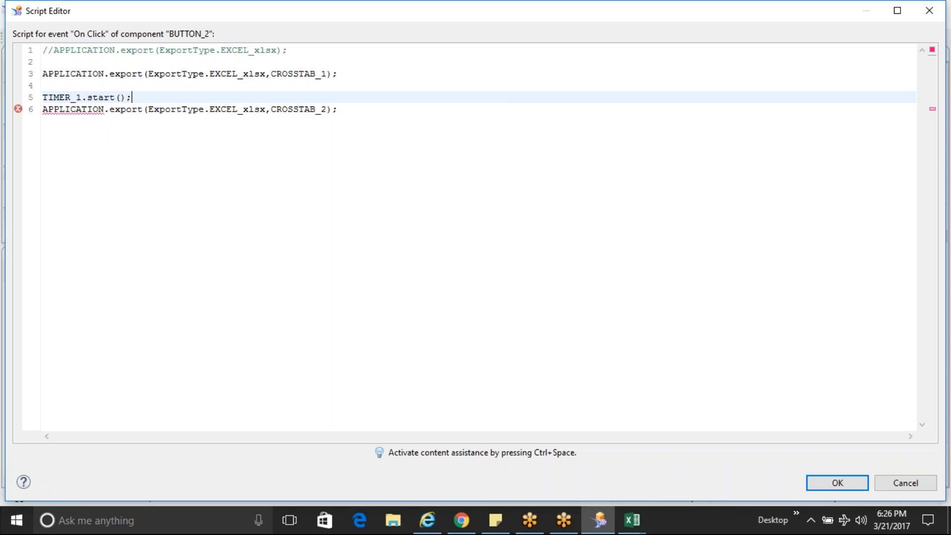
Copy the CROSSTAB_2 export statement on line 6, delete it from the BUTTON_2 script, and accept the script.
key("Down")
key("Home")
key("shift+End")
key("ctrl+c")
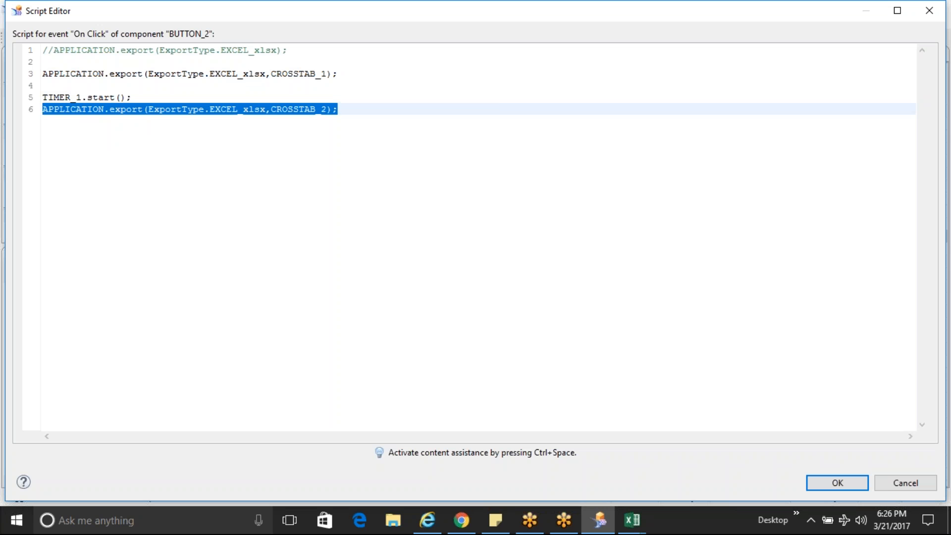
key("Delete")
left_click(839, 483)
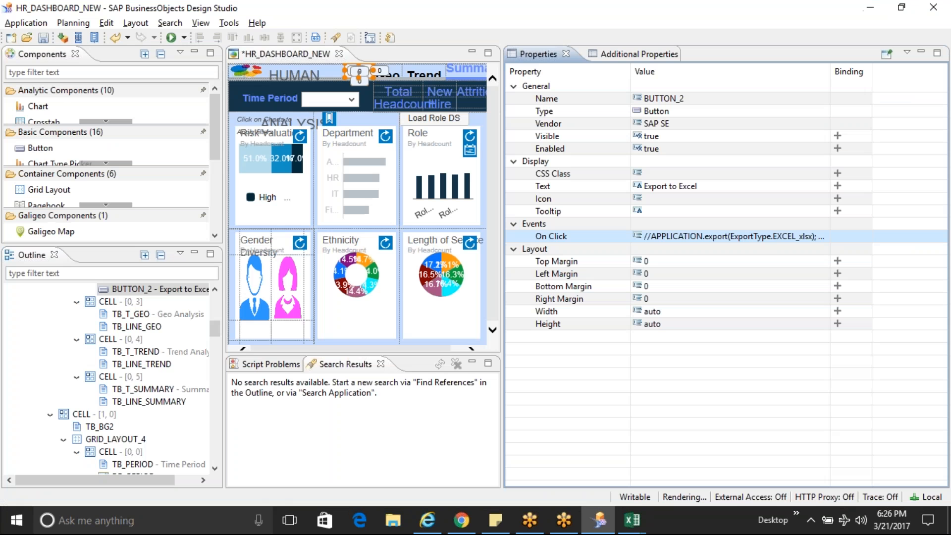
Open the On Timer script of TIMER_1 and paste APPLICATION.export(ExportType.EXCEL_xlsx,CROSSTAB_2); into line 1.
scroll(211, 326, "down", 10)
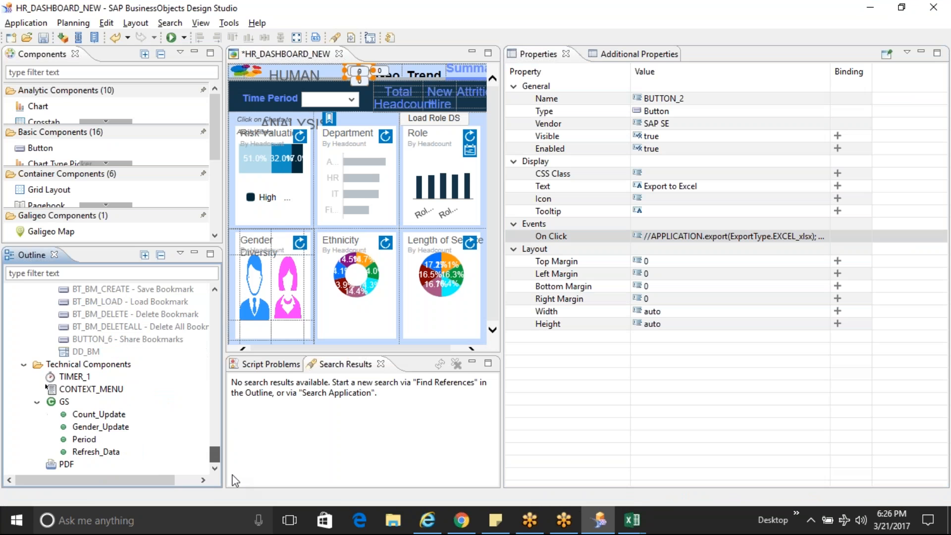
left_click(74, 377)
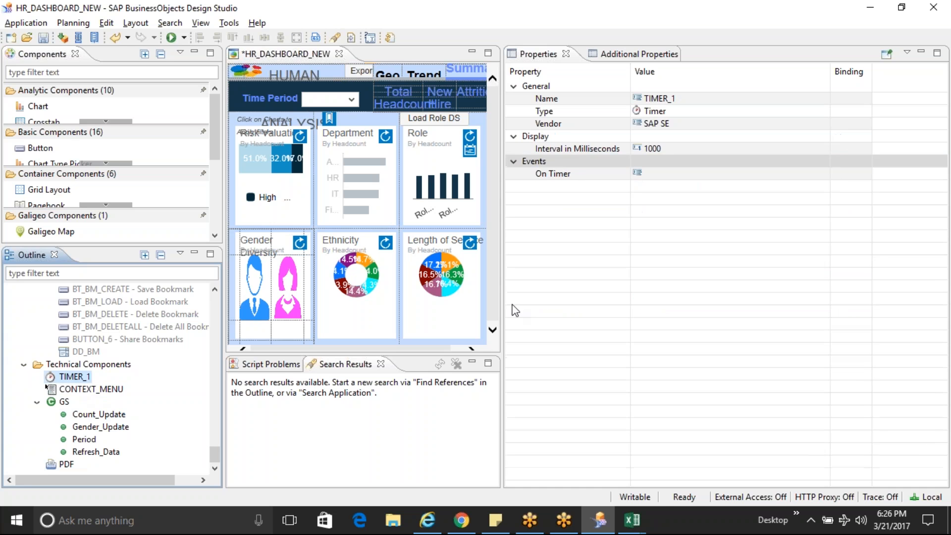
double_click(820, 175)
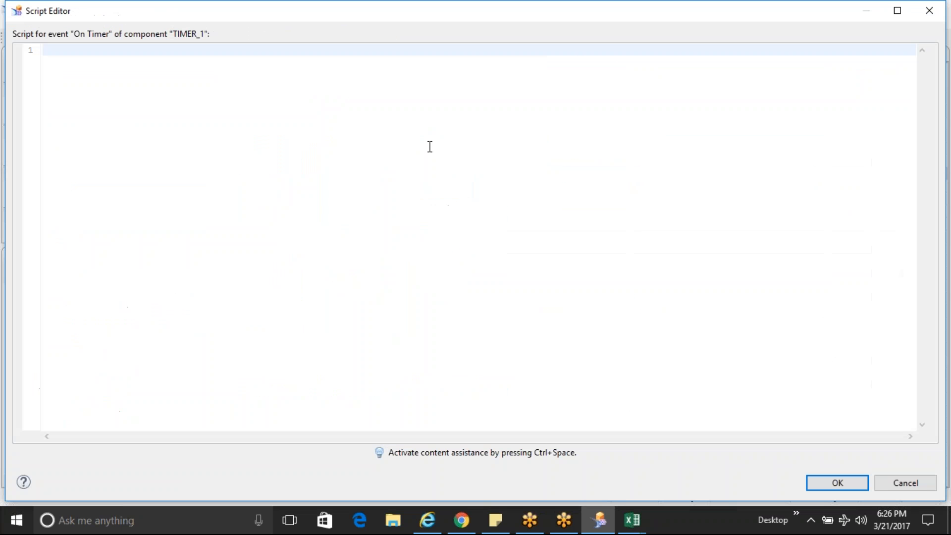
key("ctrl+v")
key("Return")
key("Return")
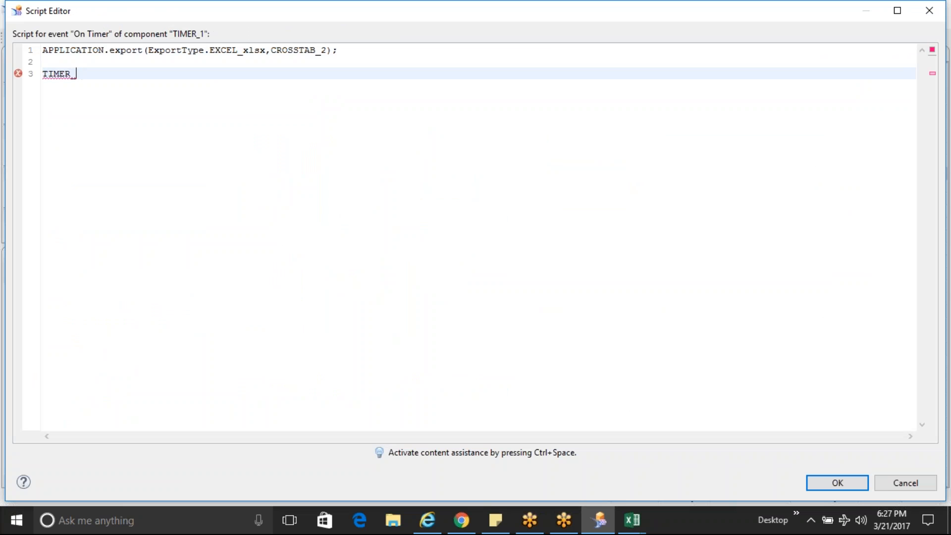
Add TIMER_1.stop(); on line 3 of the On Timer script and accept it.
key("ctrl+space")
key("Escape")
key("ctrl+space")
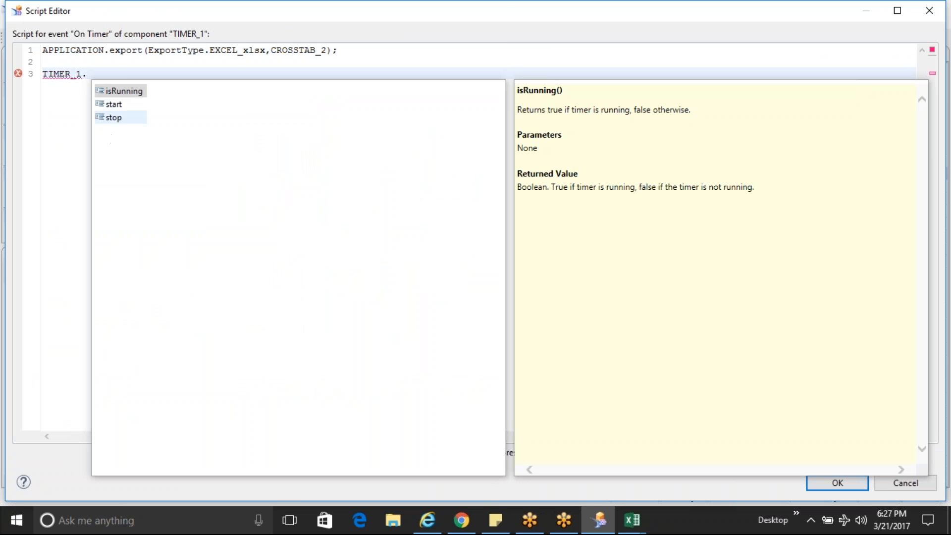
double_click(111, 118)
type(";")
left_click(826, 478)
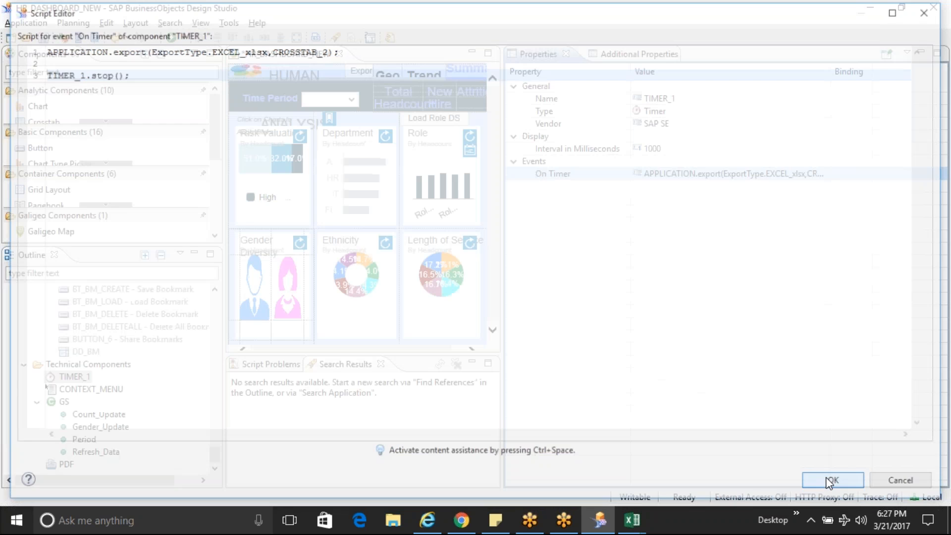
Set the interval of TIMER_1 to 5000 milliseconds.
left_click(662, 148)
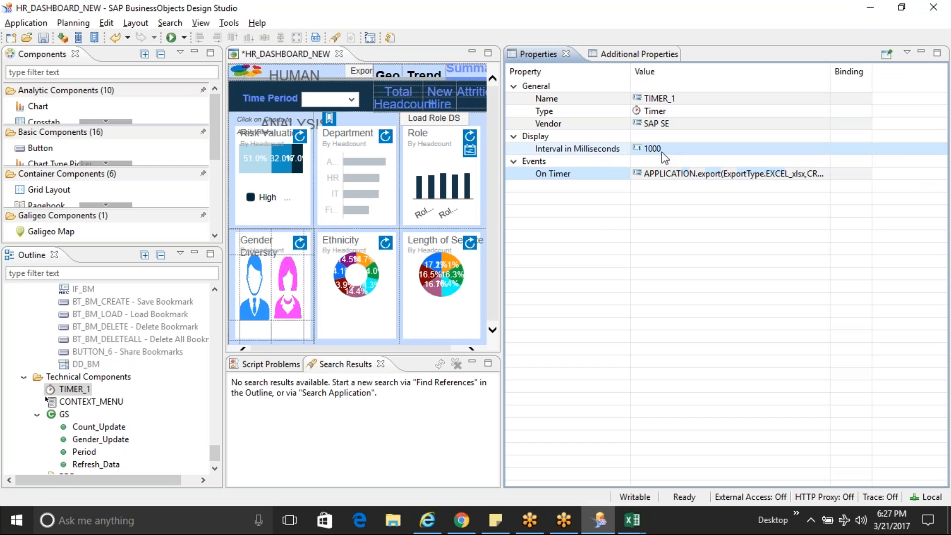
type("5")
key("Return")
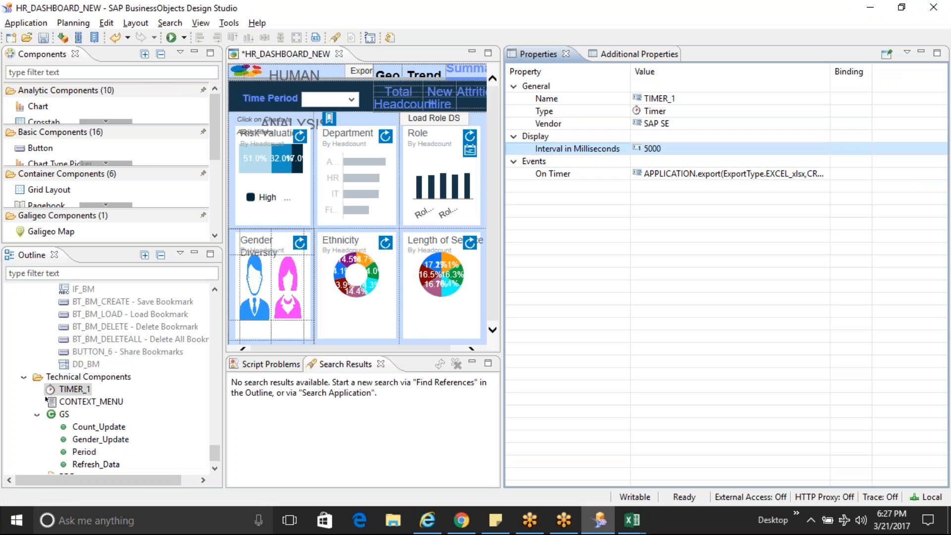
Run the dashboard, close the older dashboard browser tab, export to Excel, and open the exported workbook.
left_click(172, 37)
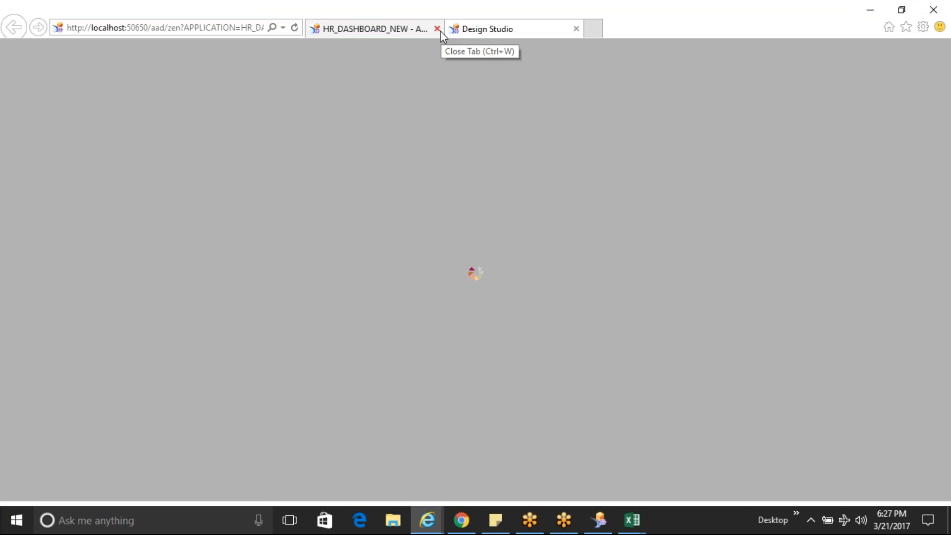
left_click(437, 28)
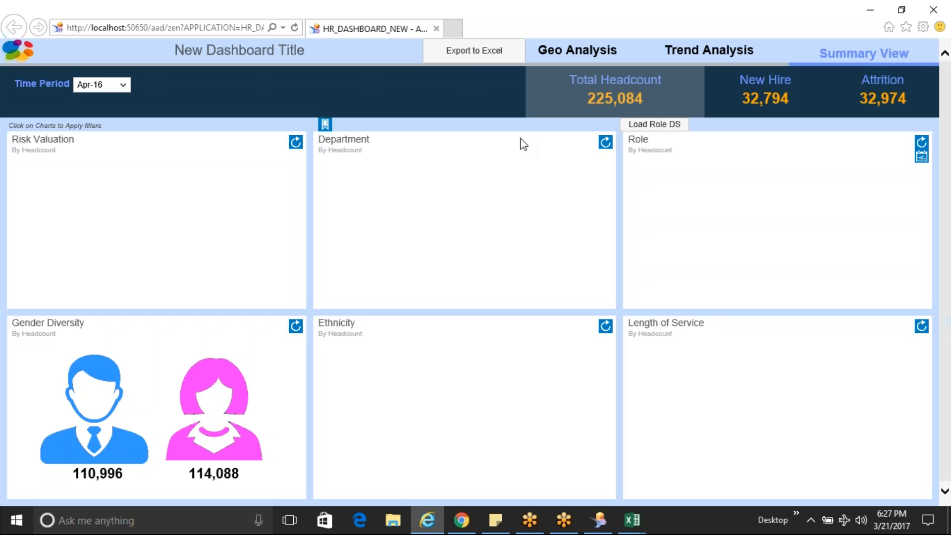
left_click(474, 51)
left_click(647, 491)
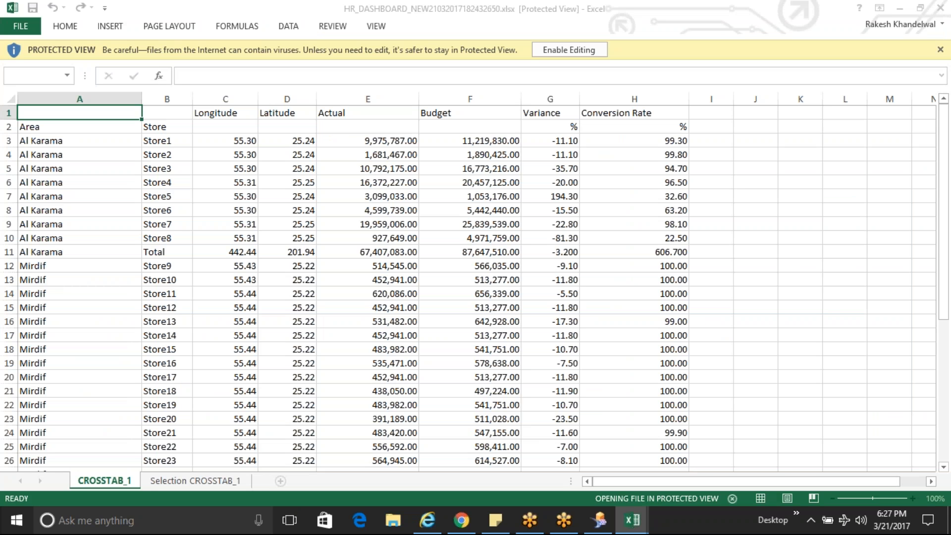
Look for a second exported workbook among the browser and Excel windows, and check the TIMER_1 interval in Design Studio.
key("alt+Tab")
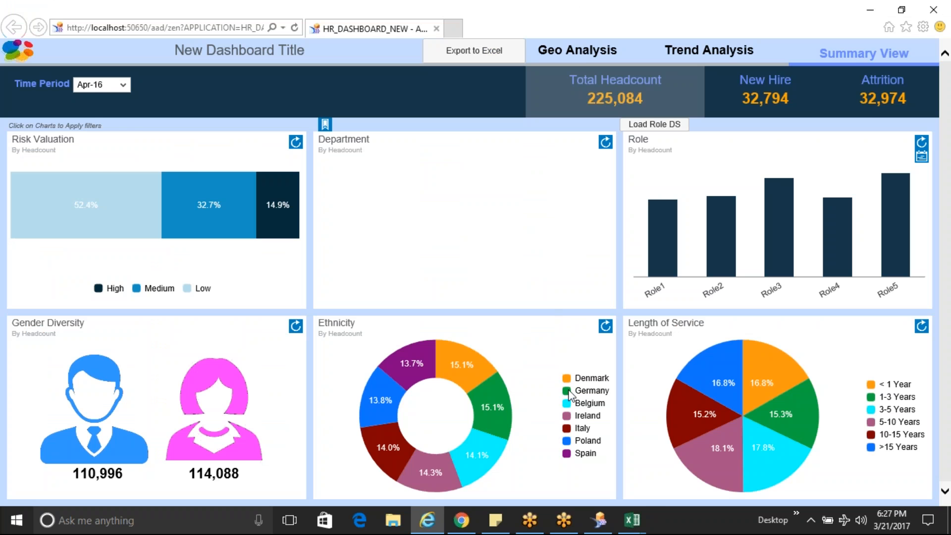
key("alt+Tab")
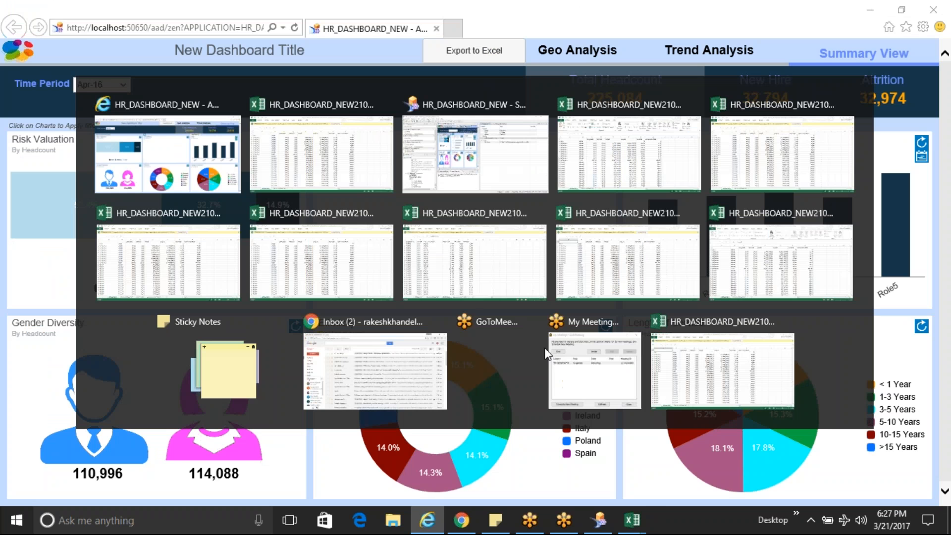
key("alt+Tab")
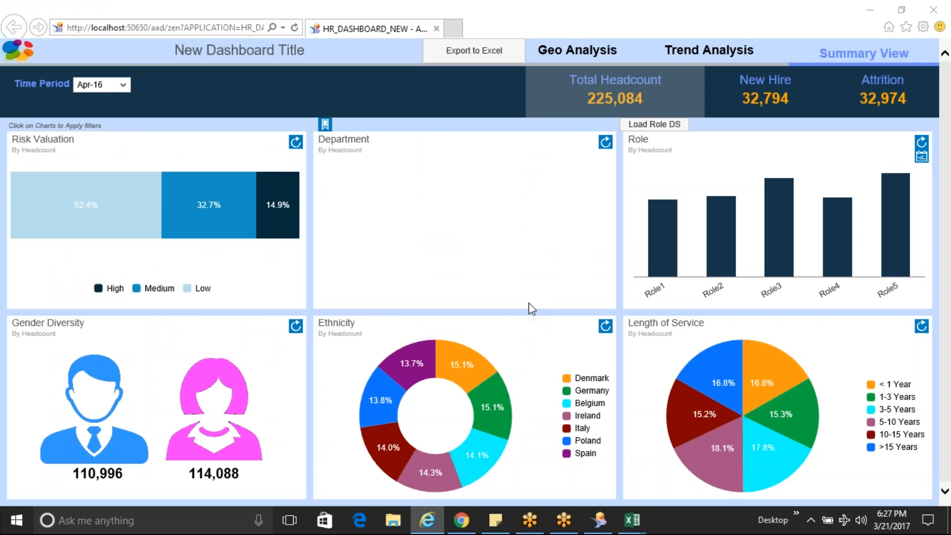
key("alt+Tab")
key("alt+Tab")
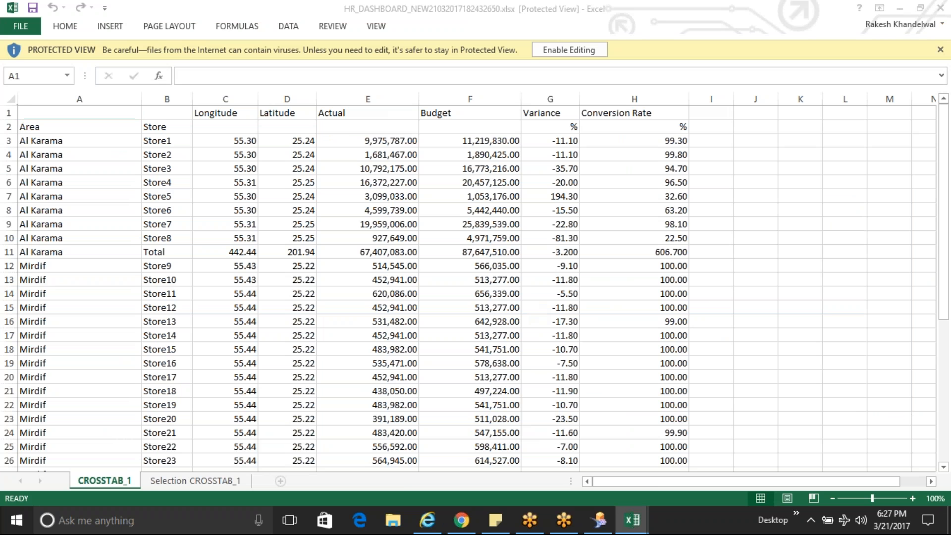
key("alt+Tab")
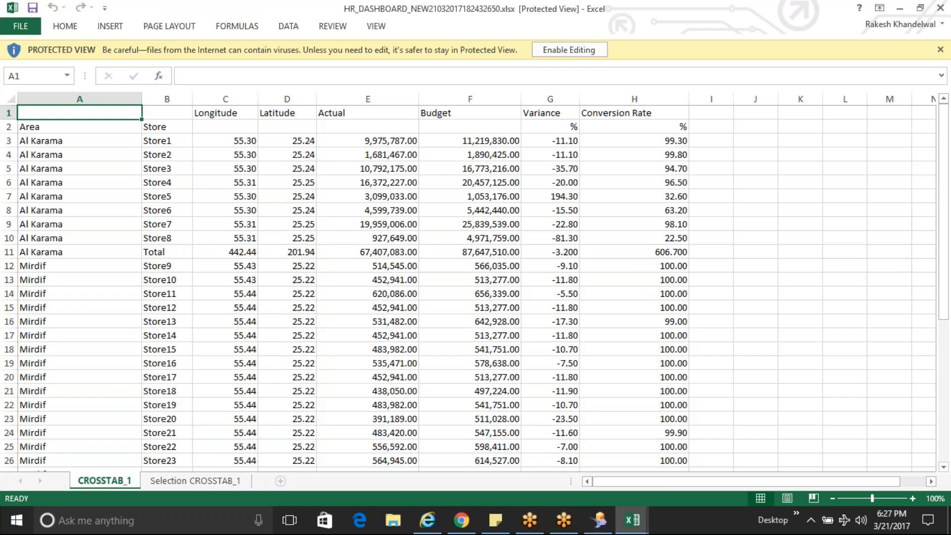
key("alt+Tab")
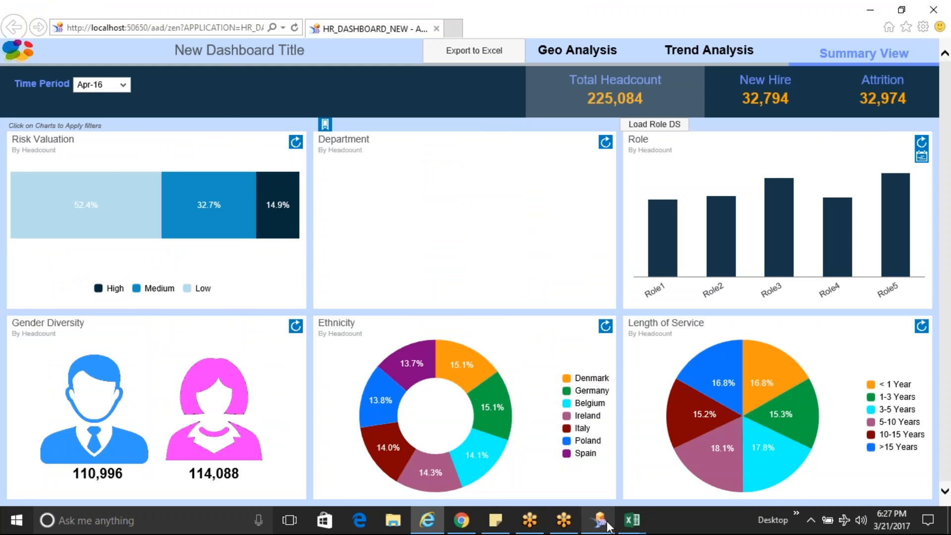
left_click(607, 525)
left_click(659, 148)
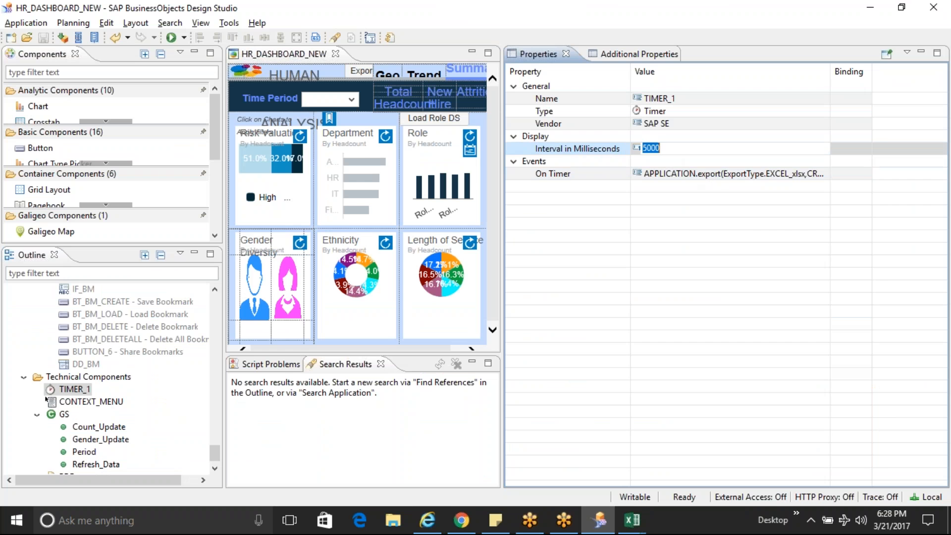
key("alt+Tab")
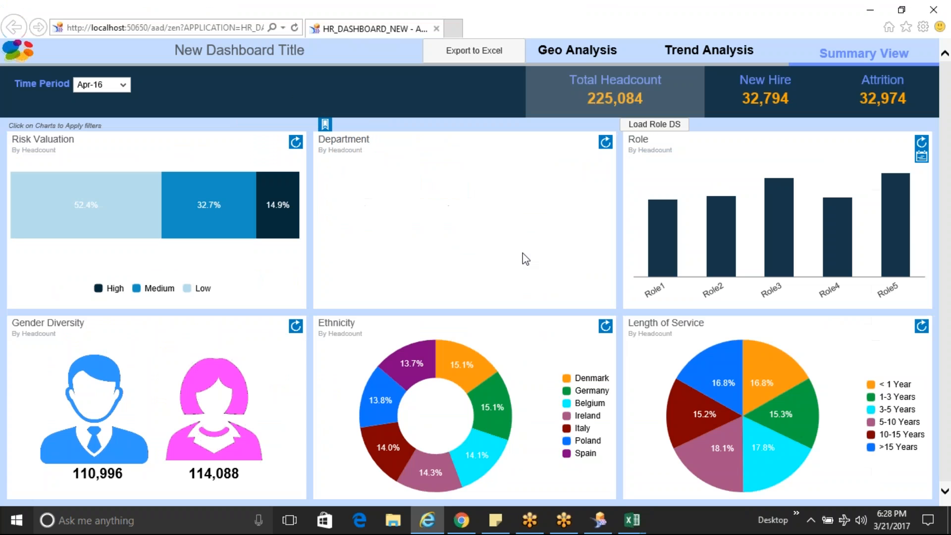
Close the open Excel workbooks from the earlier exports.
left_click(644, 529)
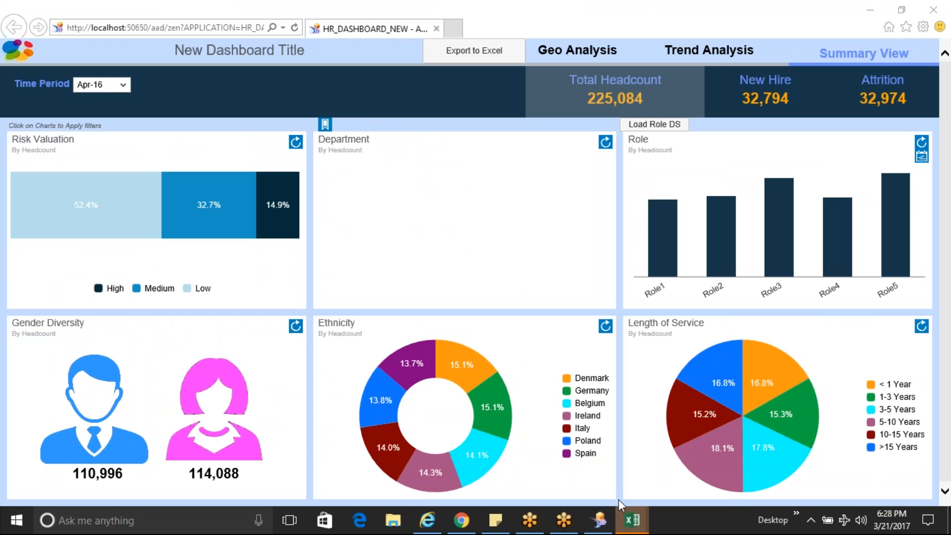
mouse_move(632, 520)
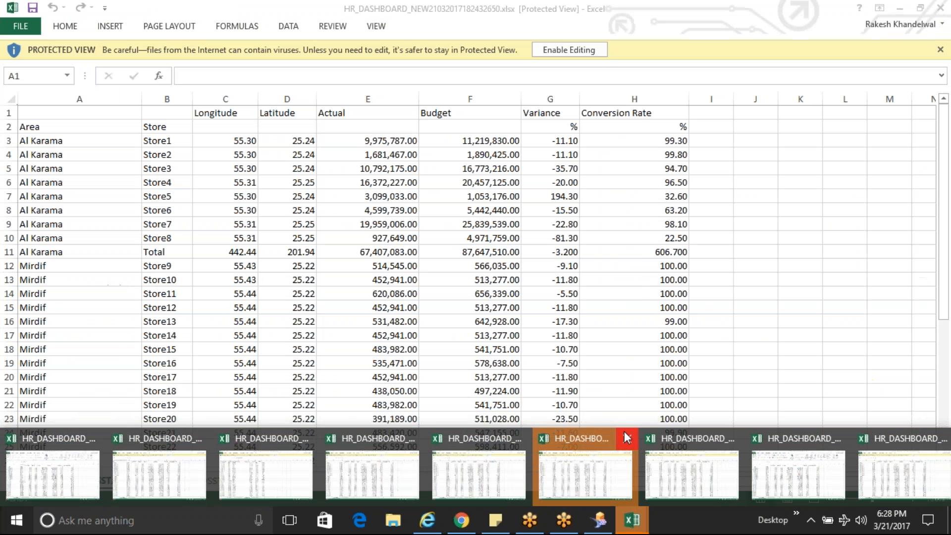
left_click(624, 431)
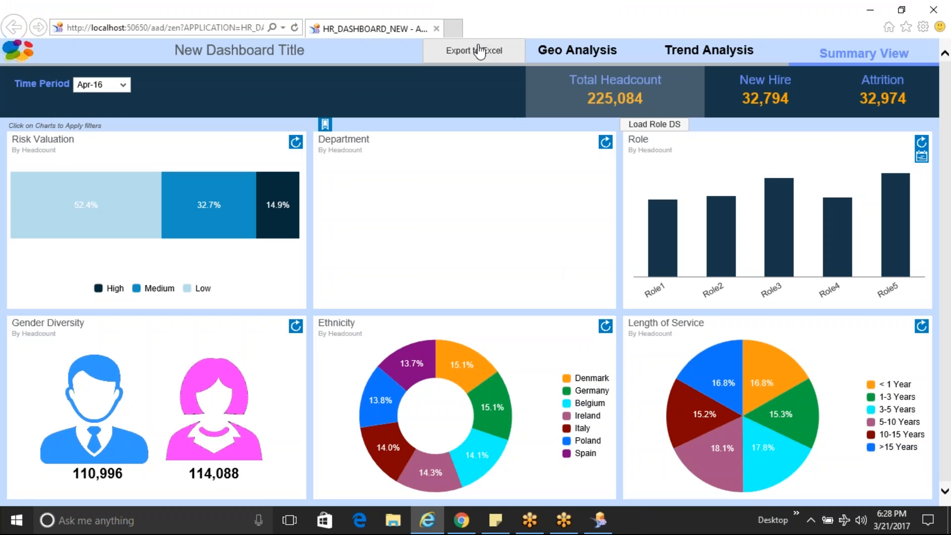
Export to Excel again, open HR_DASHBOARD_NEW21032017182813874.xlsx in Excel, and return to the dashboard in the browser.
left_click(479, 51)
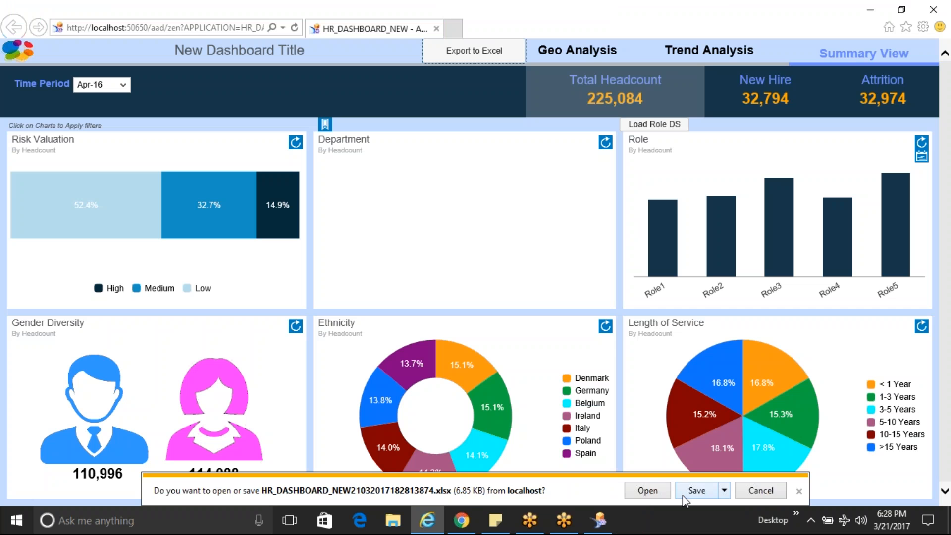
left_click(644, 490)
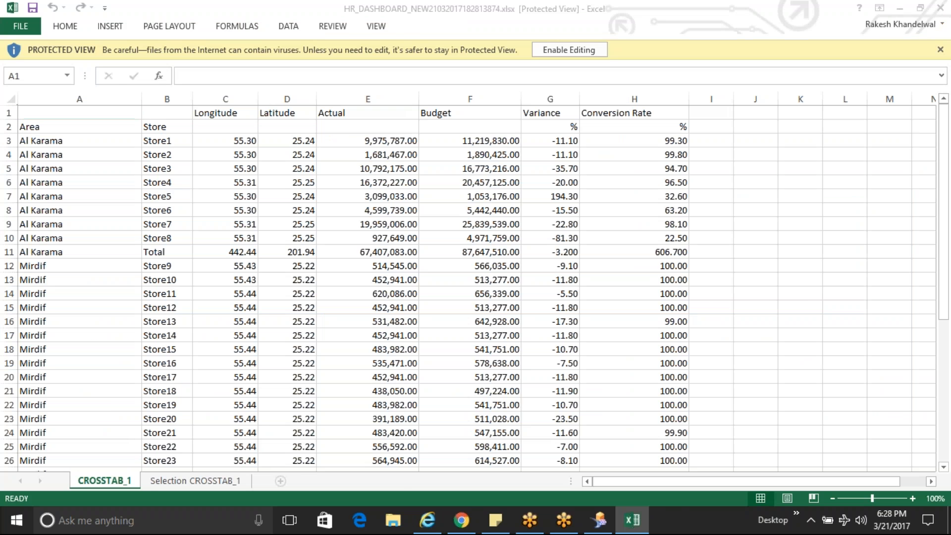
key("alt+Tab")
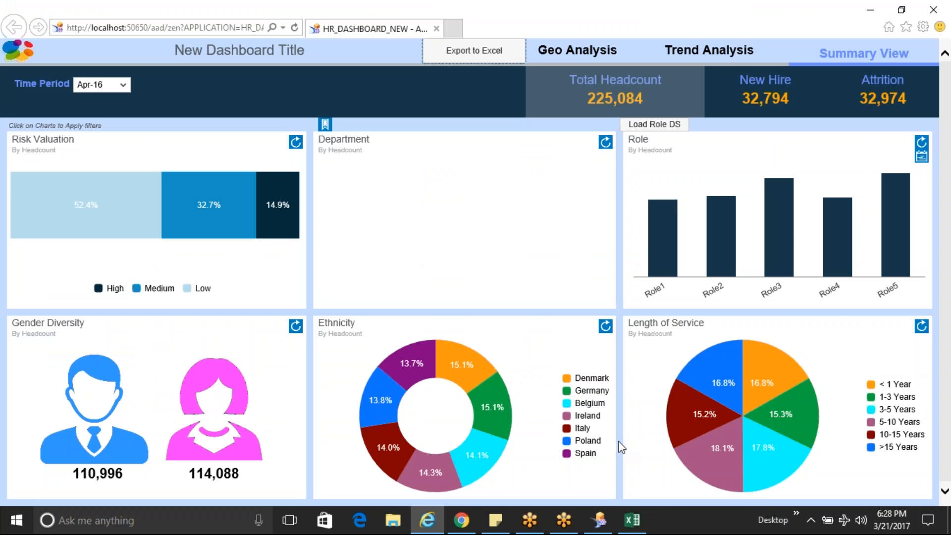
Open Sticky Notes to review the list of topics.
left_click(495, 519)
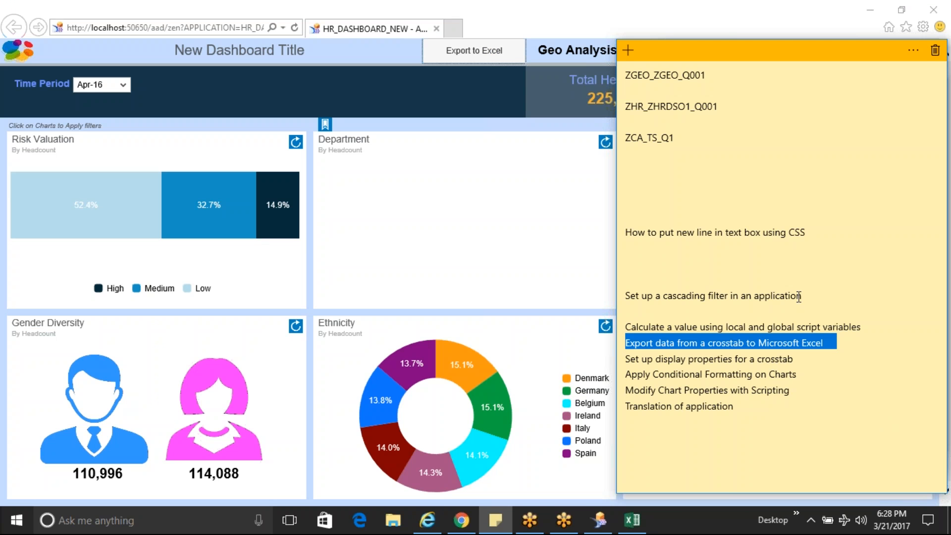
Start a new line with "Export" below "How to put new line in text box using CSS" in the sticky note.
left_click(822, 238)
key("Return")
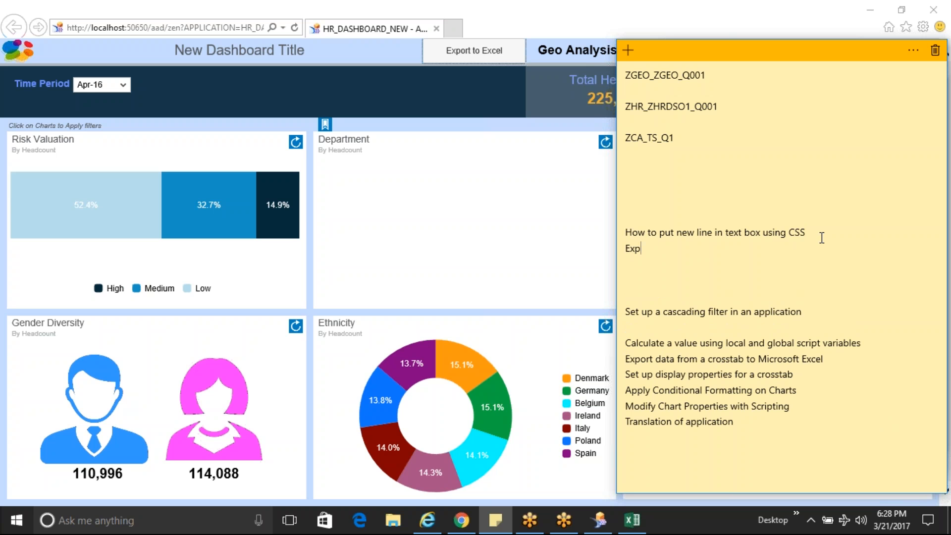
Switch to Design Studio and review the On Click script of the Export to Excel button without changing it.
left_click(599, 520)
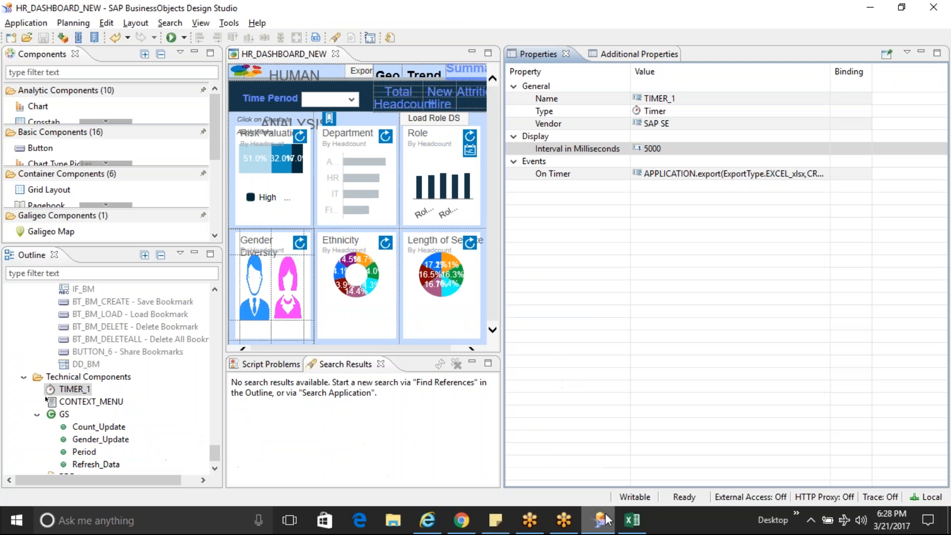
left_click(370, 73)
left_click(818, 236)
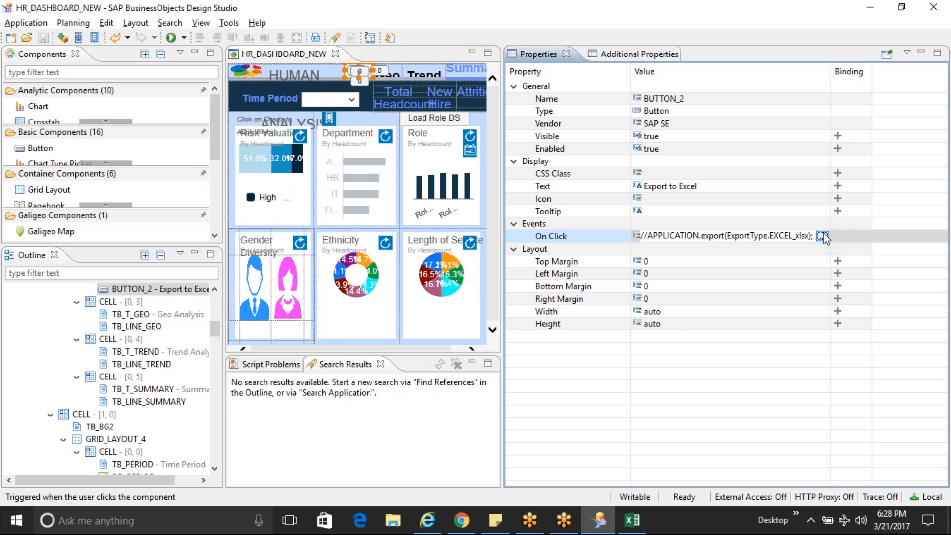
left_click(825, 236)
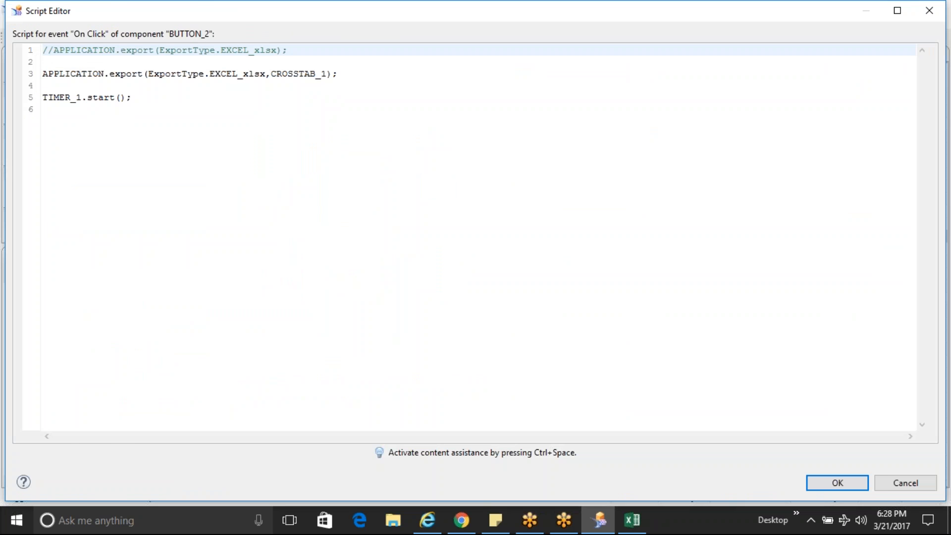
left_click(907, 483)
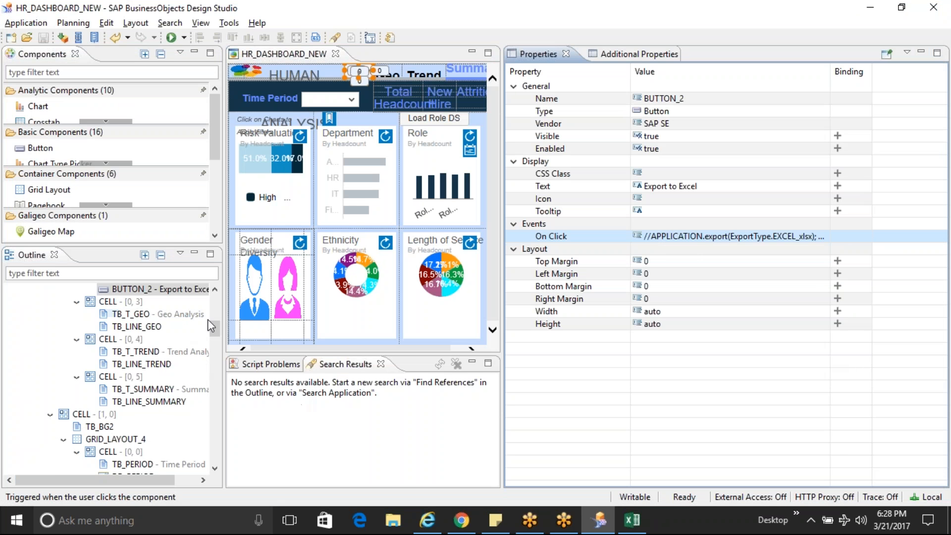
Check the interval in milliseconds of TIMER_1 under Technical Components.
left_click_drag(215, 329, 213, 478)
left_click(69, 378)
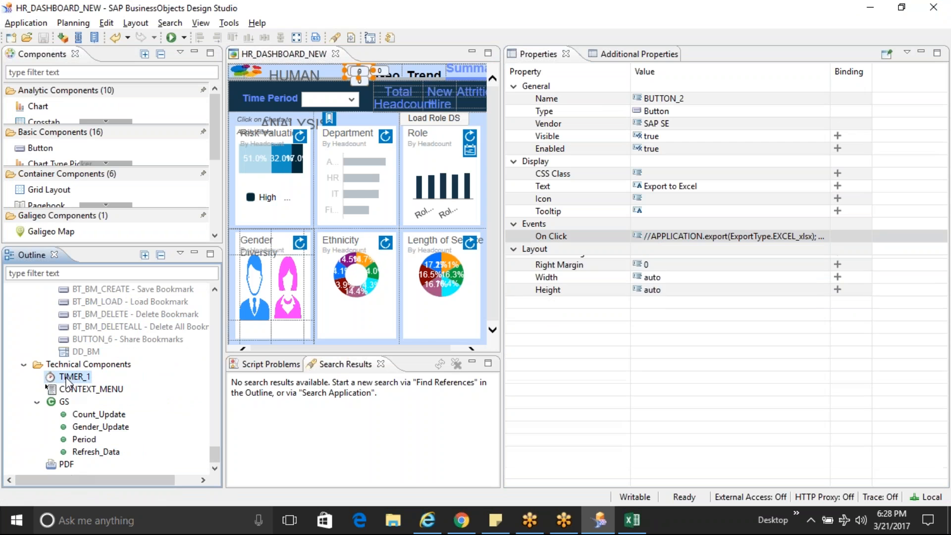
left_click(661, 148)
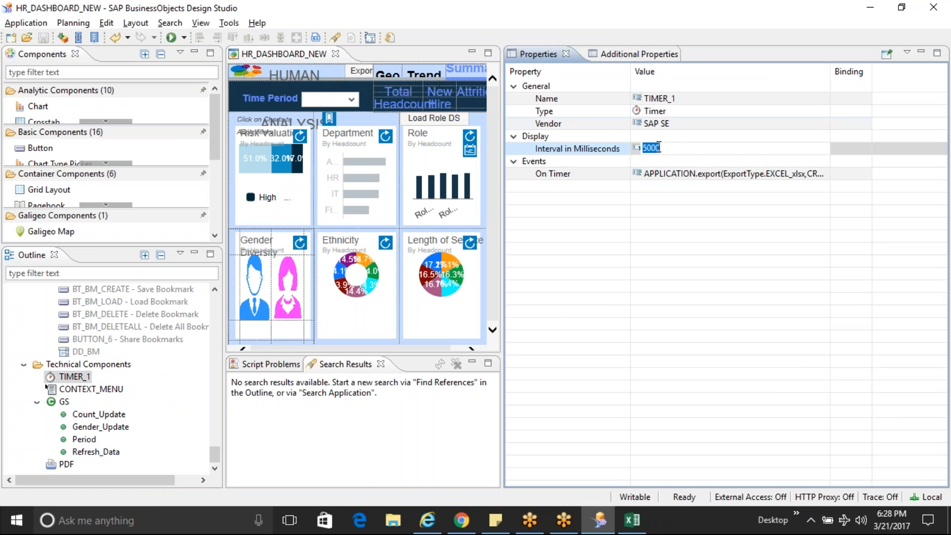
Add APPLICATION.alert("Start"); as the first line of TIMER_1's On Timer script, above the CROSSTAB_2 export.
left_click(824, 173)
left_click(824, 173)
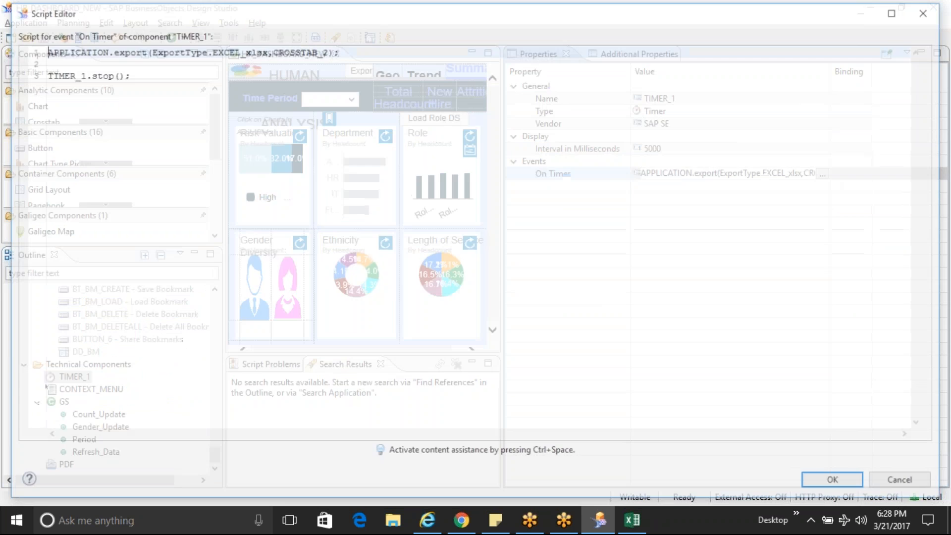
left_click(43, 50)
type("APP")
key("ctrl+space")
key("Return")
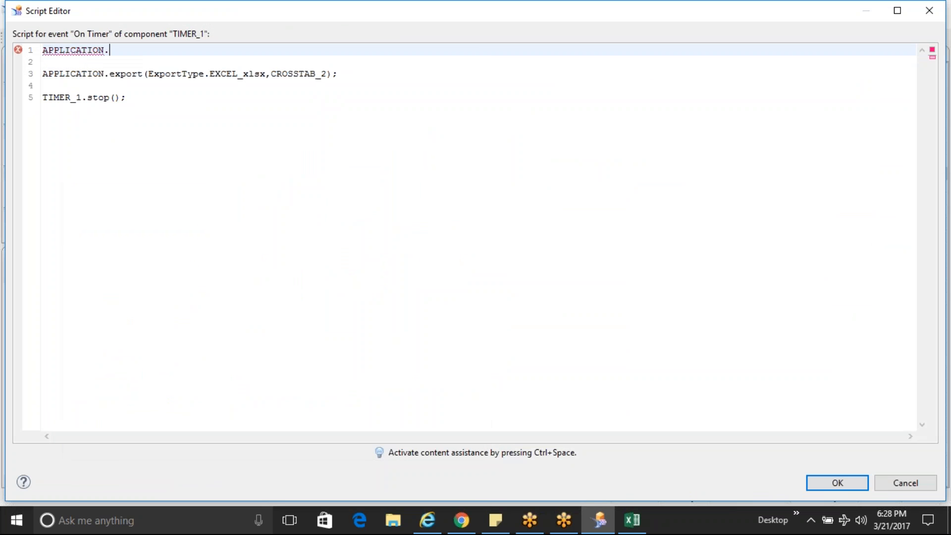
type("al")
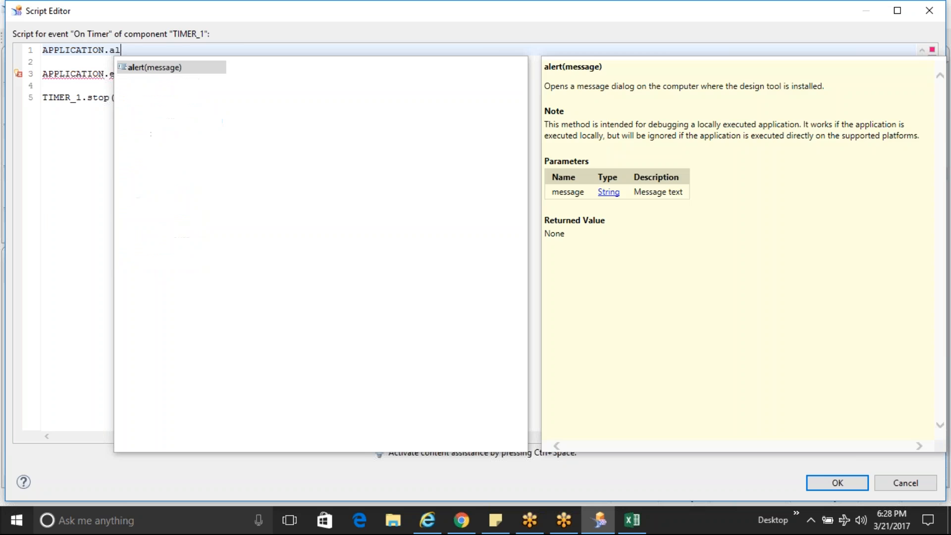
key("Return")
type("\"Start\");")
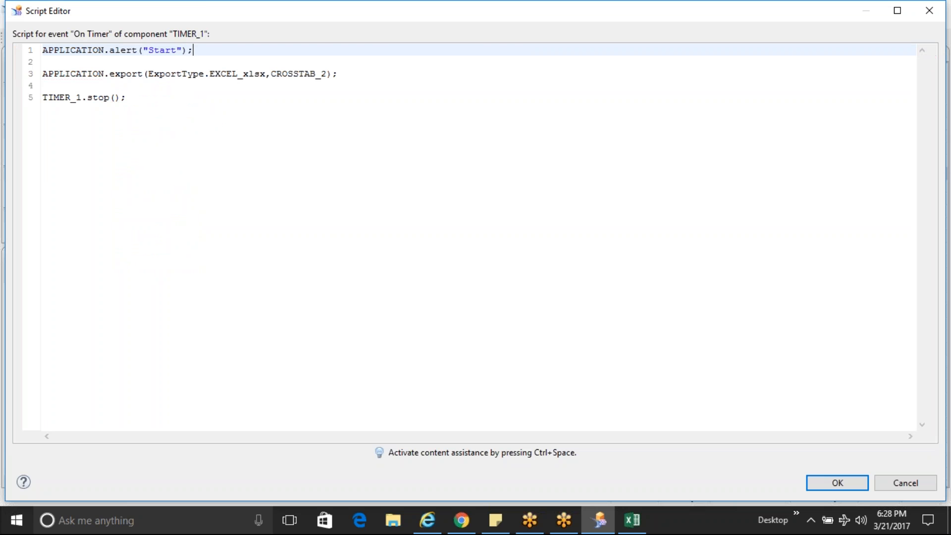
left_click(835, 483)
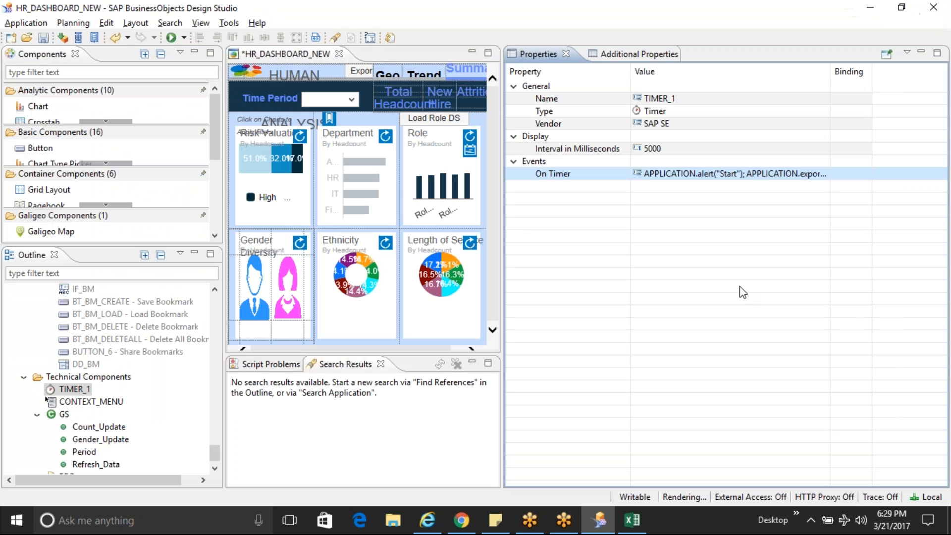
Run the dashboard in the browser again, closing the previous dashboard tab and the workbook from the earlier export.
left_click(172, 37)
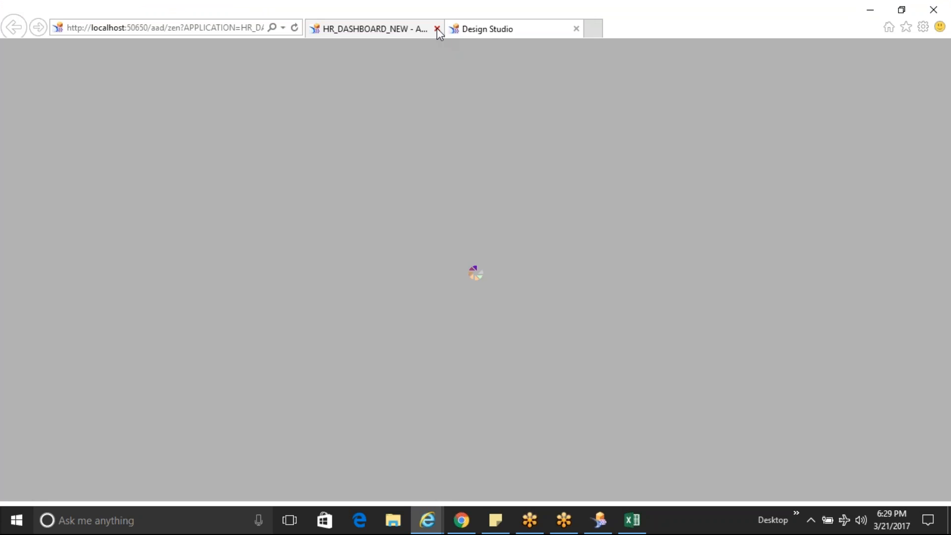
left_click(436, 28)
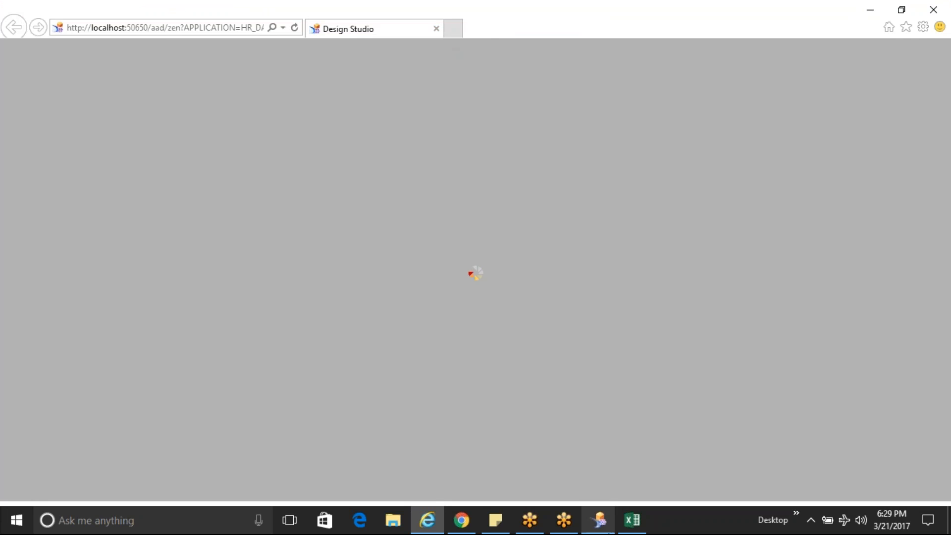
left_click(636, 523)
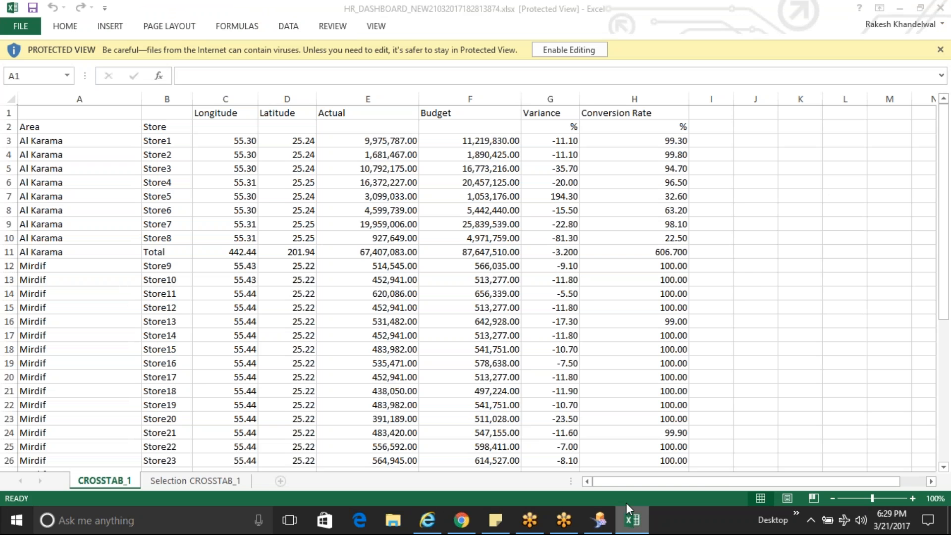
right_click(628, 514)
left_click(613, 489)
Complete the new sticky note line so that it reads "Export crosstab in multiple files".
left_click(496, 528)
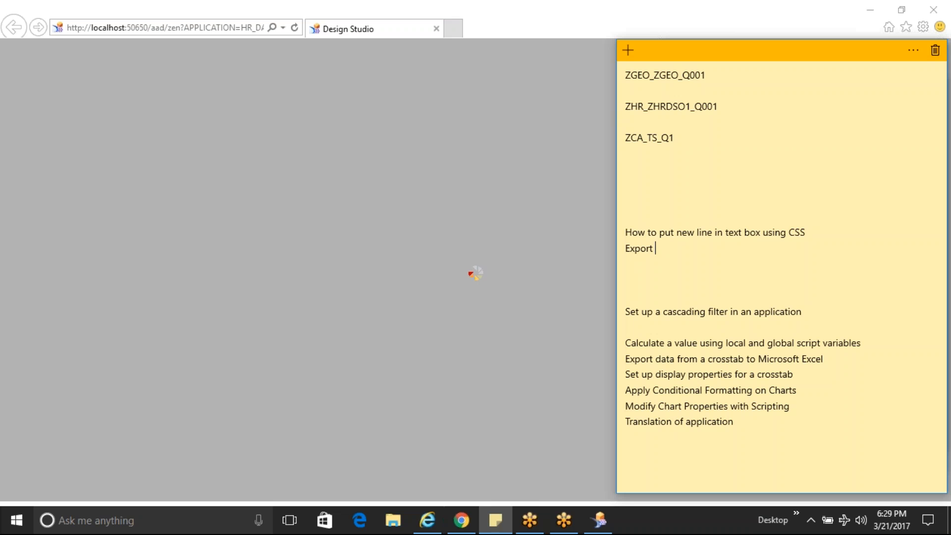
type("cro")
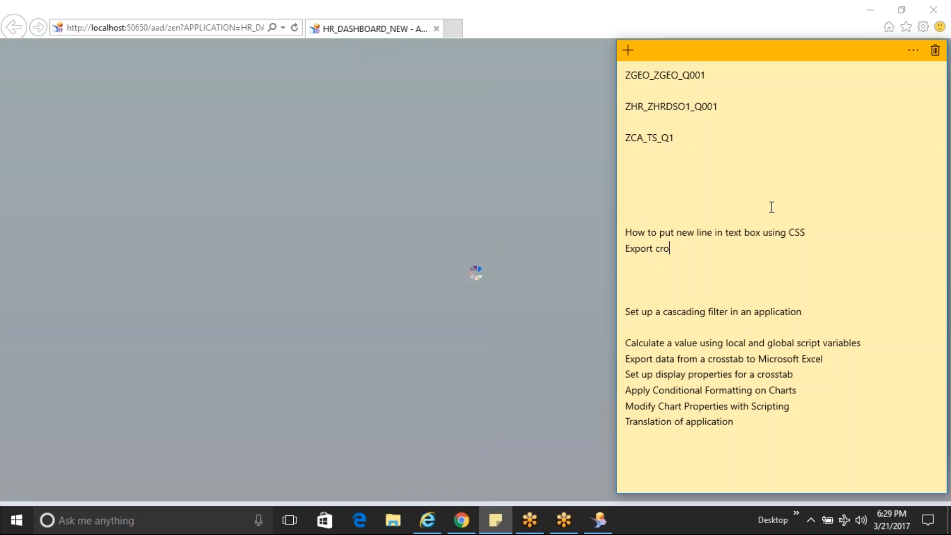
type("sstab in multiple files")
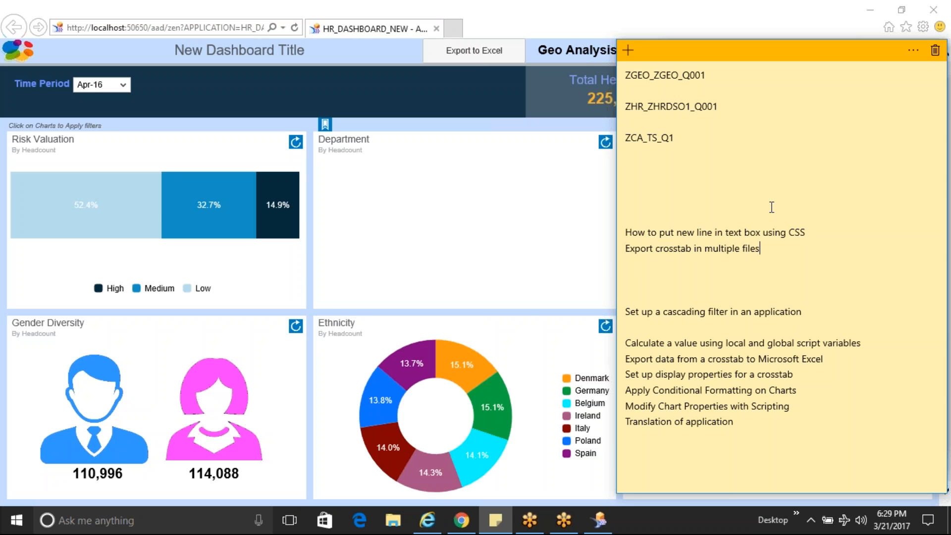
Export to Excel from the browser dashboard and open HR_DASHBOARD_NEW21032017182917552.xlsx in Excel.
key("alt+Tab")
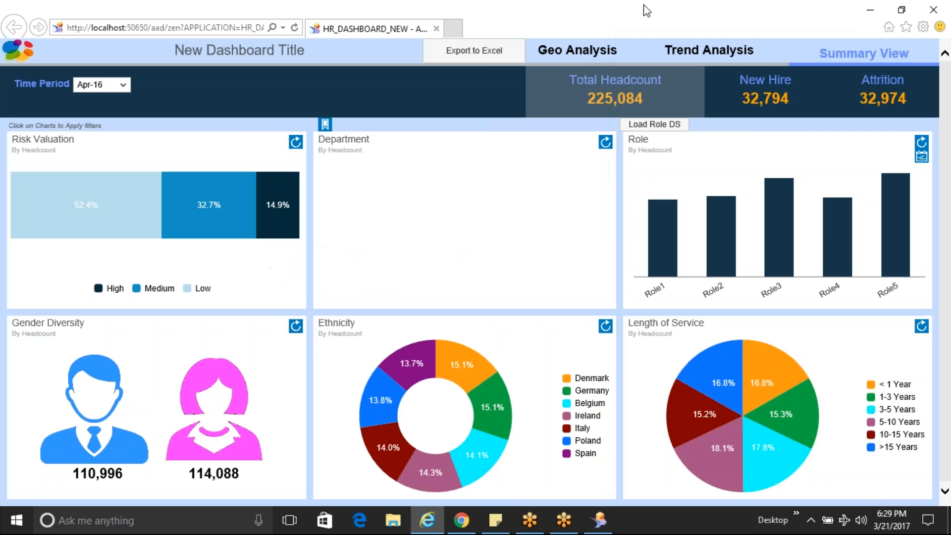
left_click(479, 55)
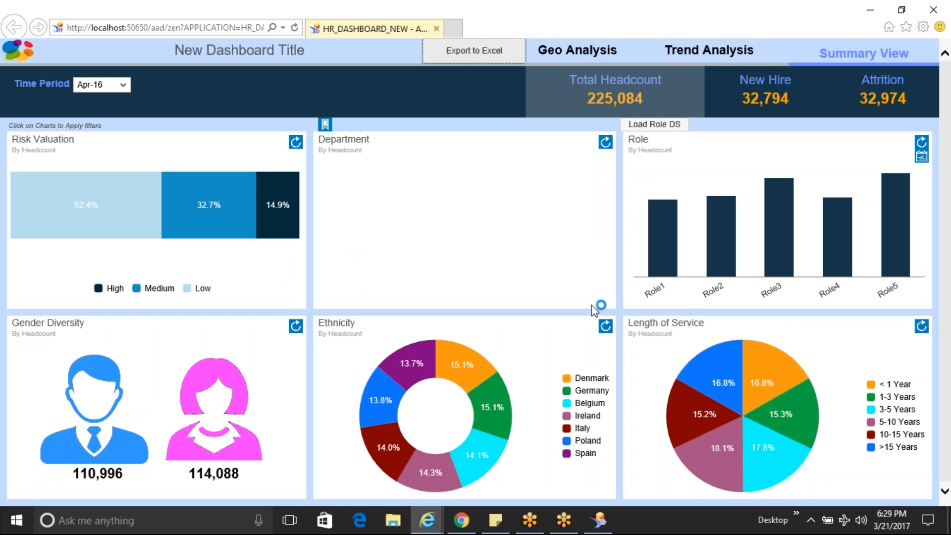
left_click(665, 490)
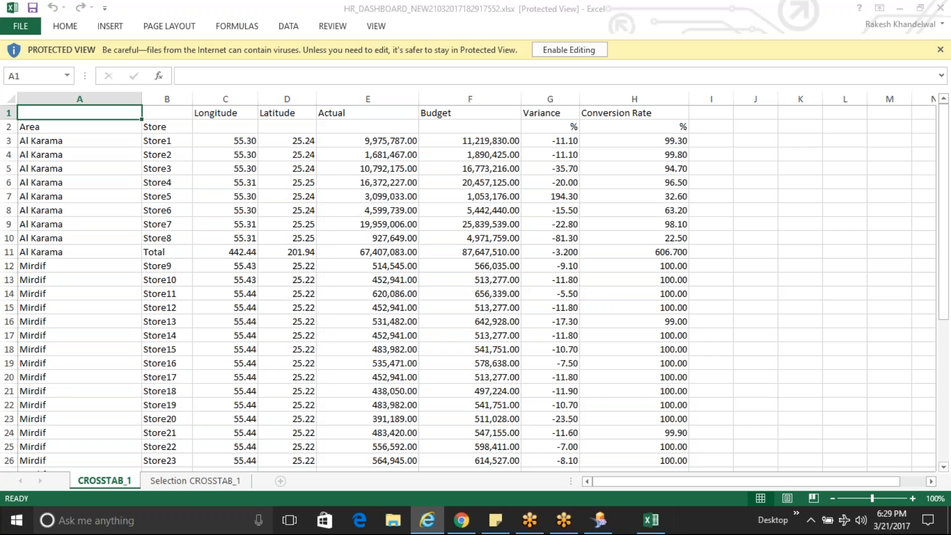
Look through the open windows for the timer's alert, returning to the dashboard in the browser.
key("alt+Tab")
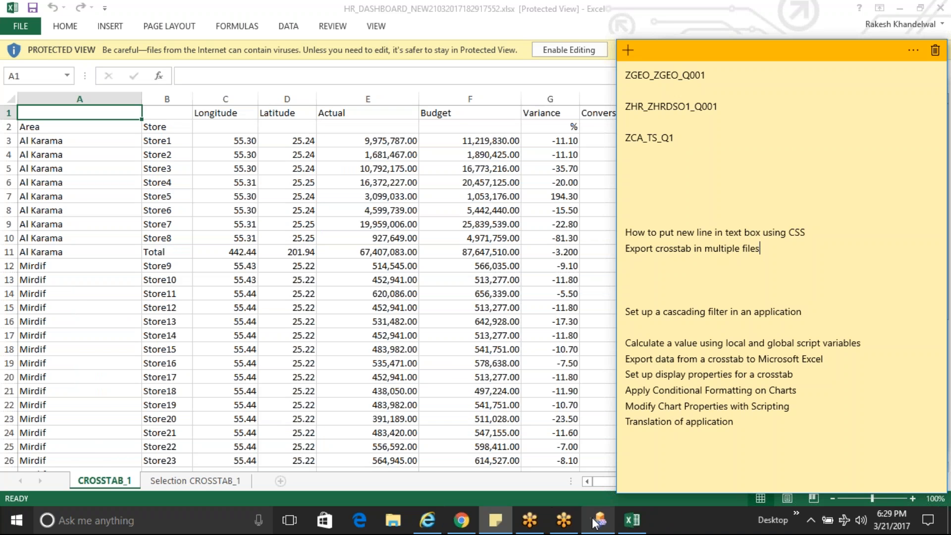
left_click(597, 523)
left_click(564, 524)
left_click(427, 520)
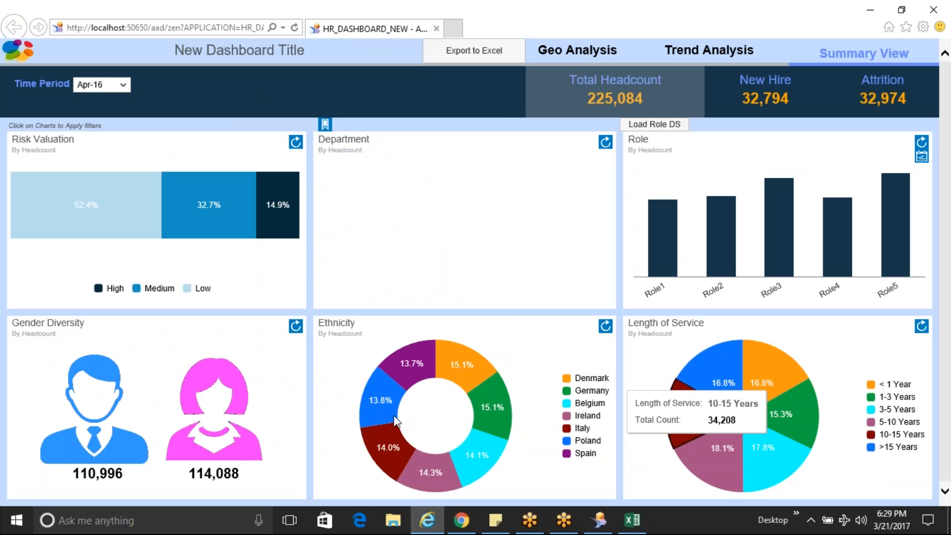
Return to Design Studio and review TIMER_1's On Timer script without changing it.
left_click(599, 523)
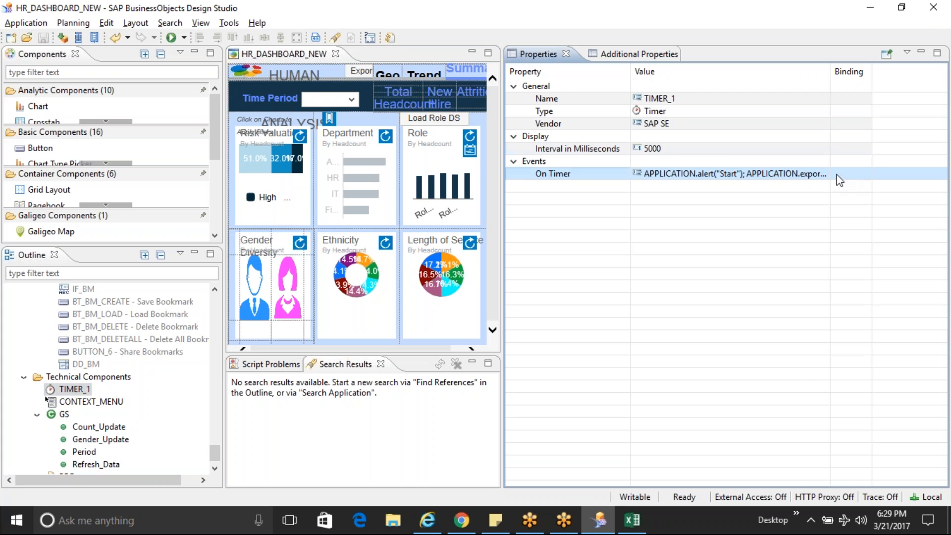
left_click(824, 177)
left_click(824, 176)
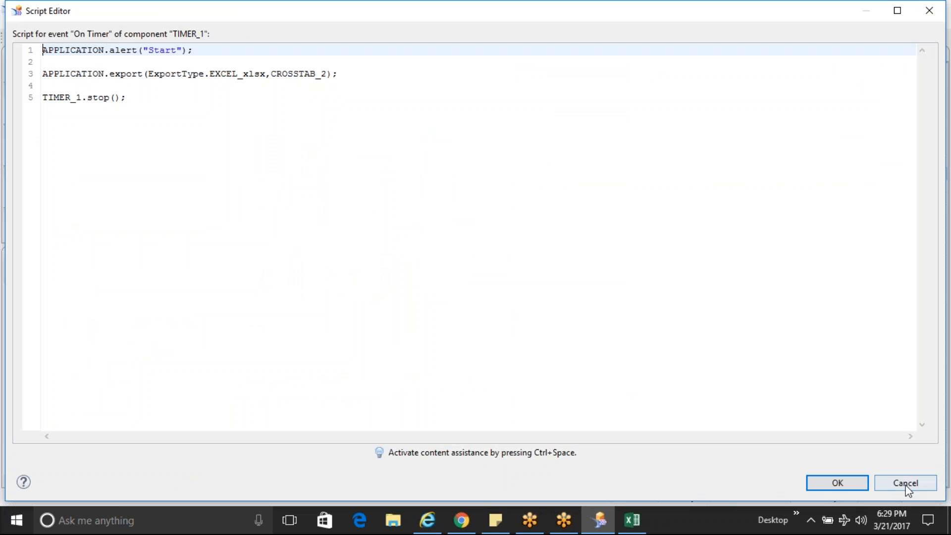
left_click(930, 481)
Examine the Export to Excel button's On Click script again, checking the export and timer start lines, and leave it unchanged.
left_click_drag(214, 451, 208, 318)
left_click(363, 73)
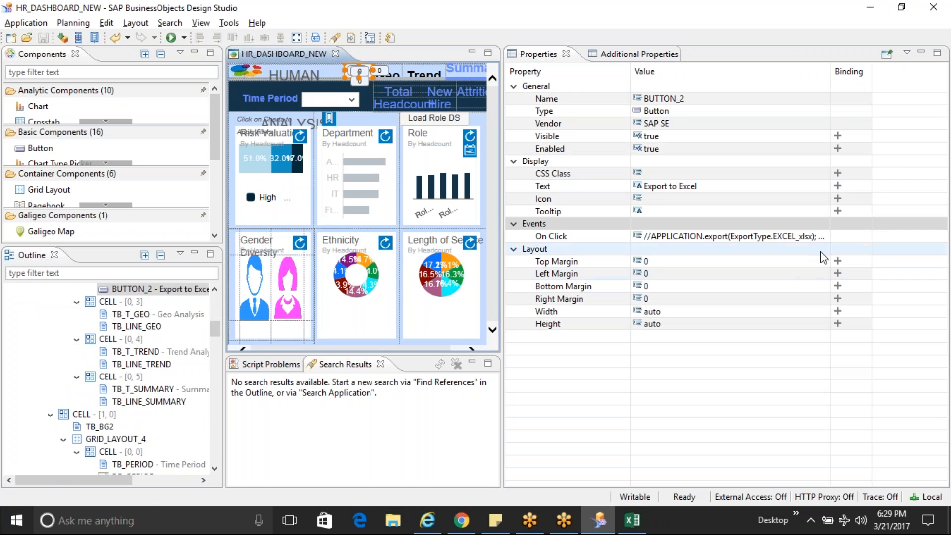
left_click(822, 237)
left_click(381, 167)
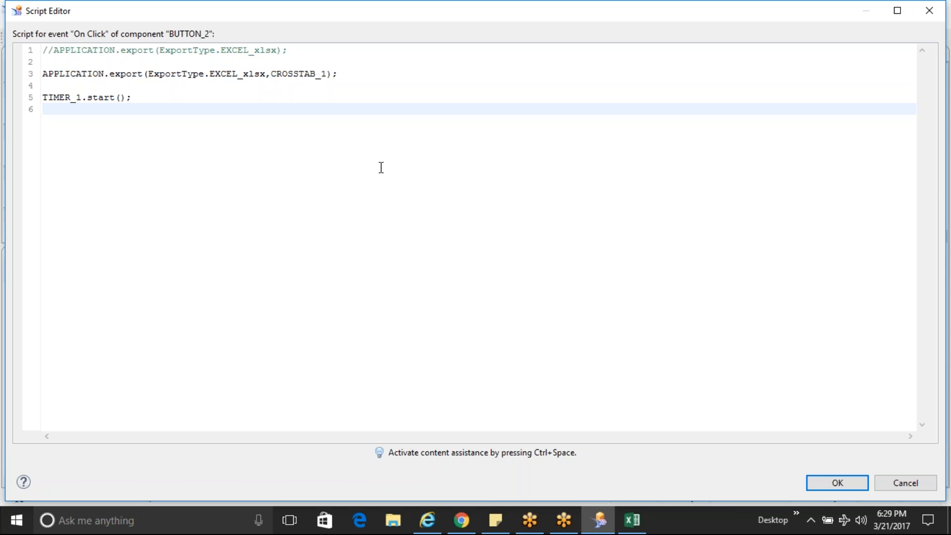
left_click(905, 483)
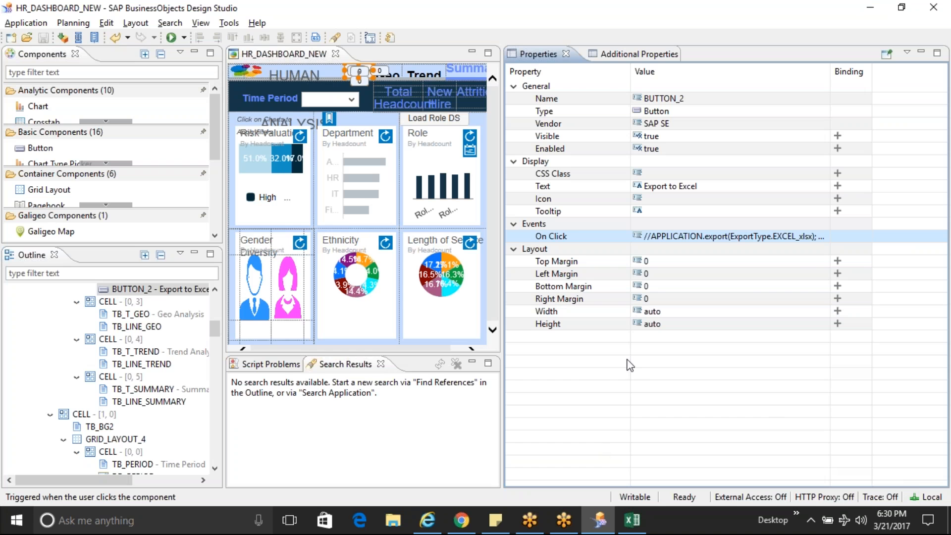
double_click(823, 241)
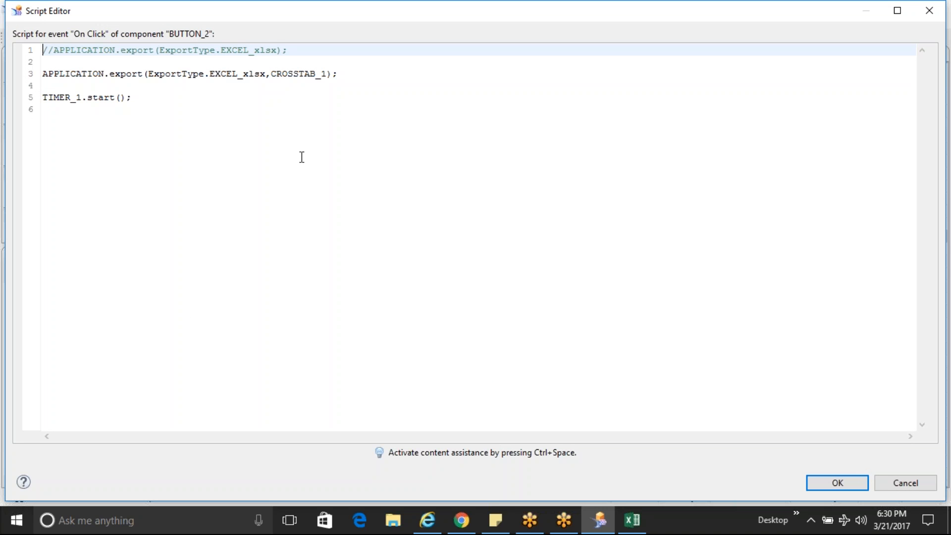
left_click(324, 55)
left_click(886, 481)
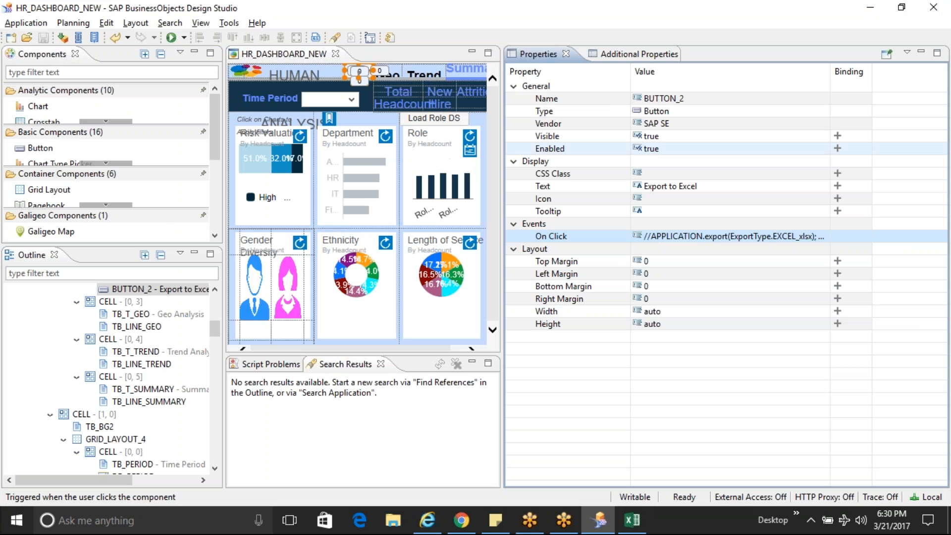
Review the topic list in Sticky Notes, then return to Design Studio.
left_click(495, 520)
left_click(826, 242)
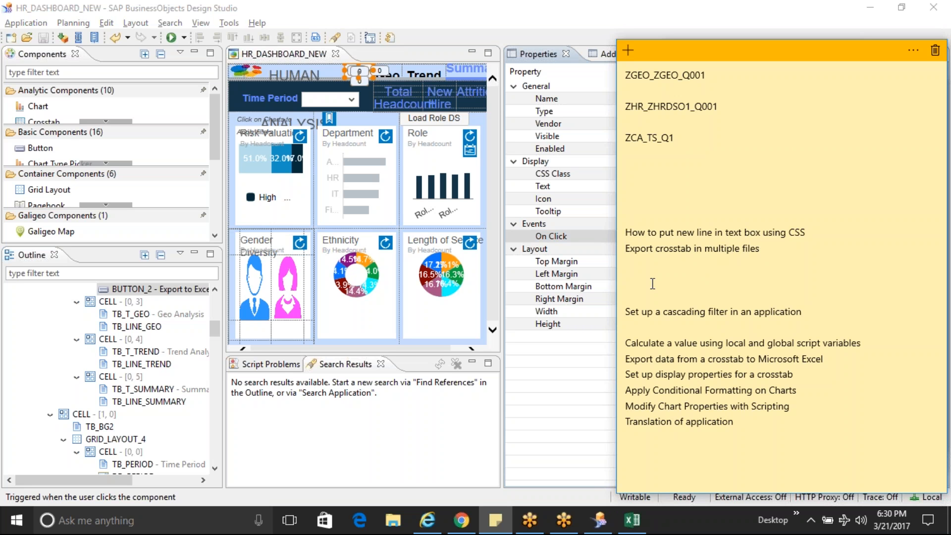
left_click(507, 7)
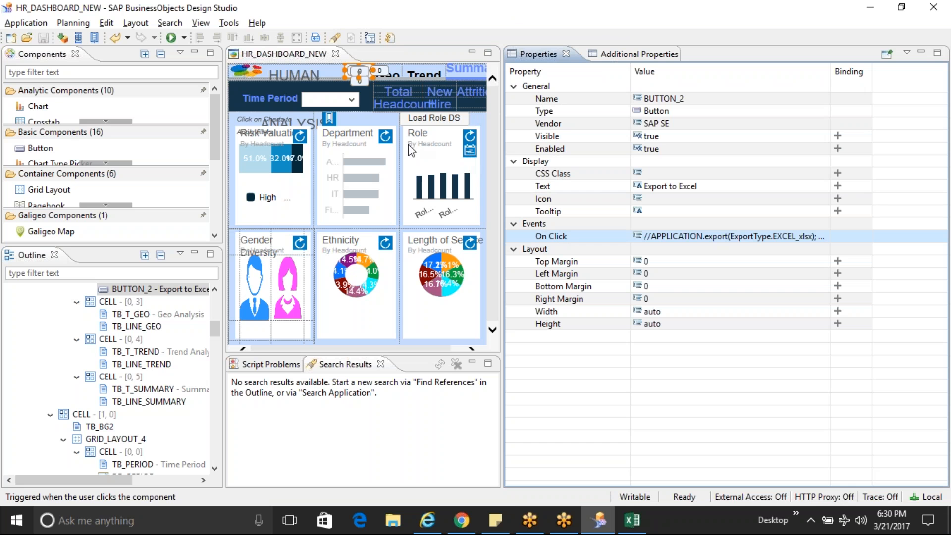
Set the right margin of ICON_3 in the Role chart cell to 45 and its top margin to 15.
left_click(470, 151)
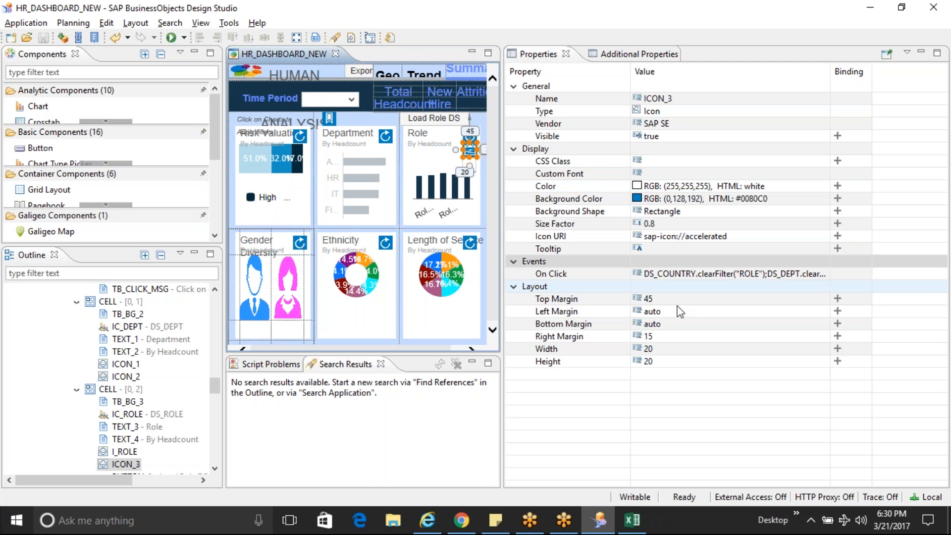
left_click(671, 338)
type("45")
key("Return")
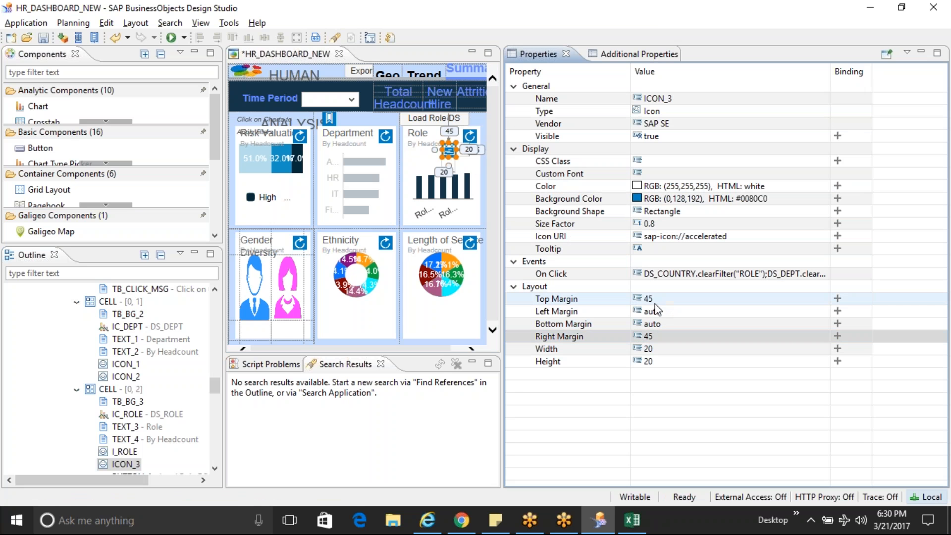
left_click(662, 300)
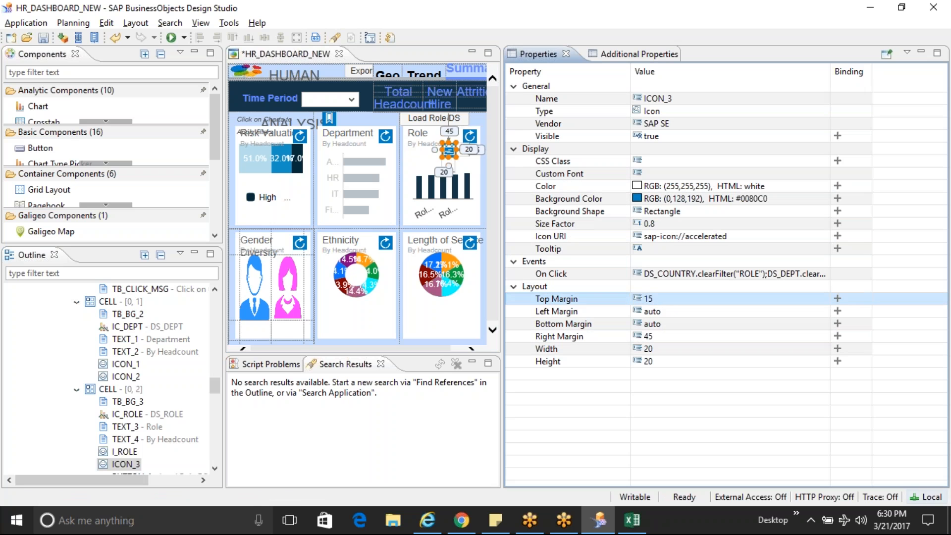
Set ICON_3's top margin to 25 and its right margin to 30 in the Role chart cell.
key("Return")
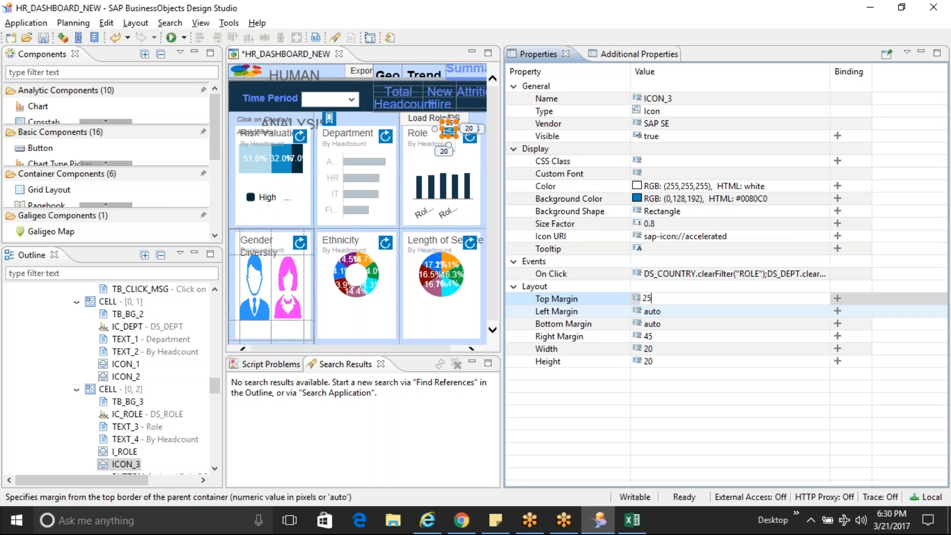
type("25")
key("Return")
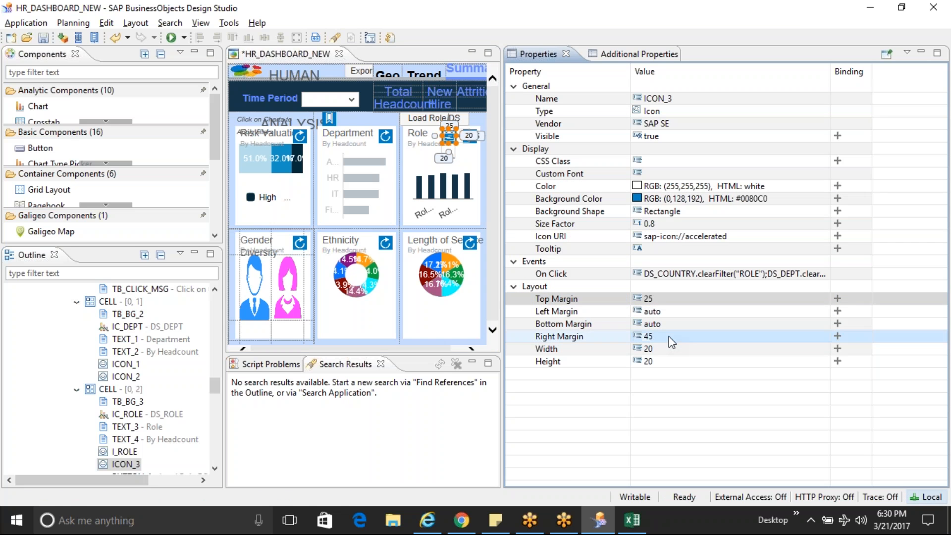
left_click(668, 338)
type("1")
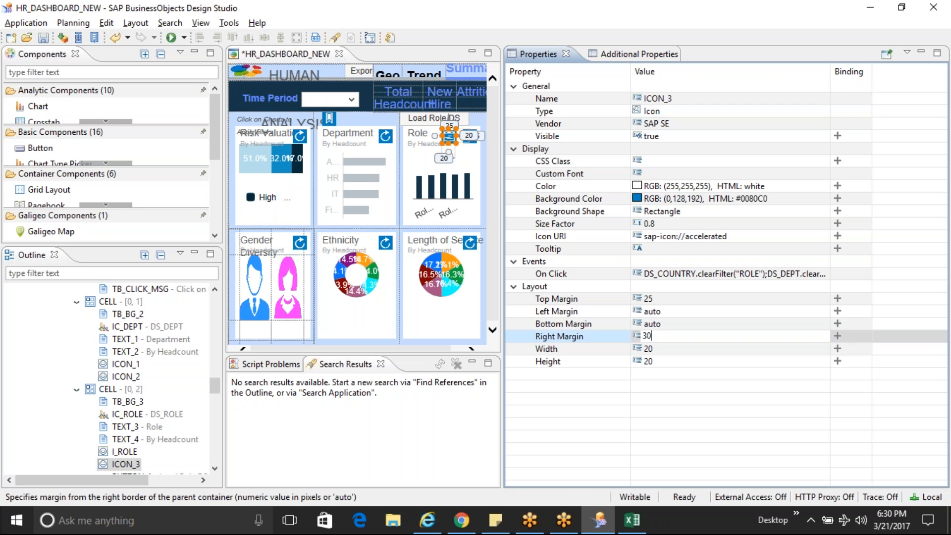
type("0")
key("Return")
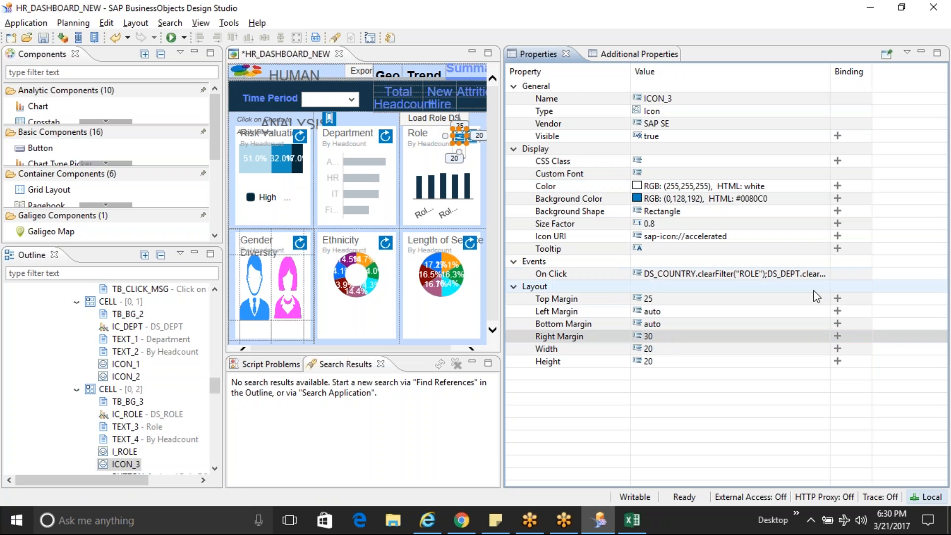
Clear ICON_3's On Click script and start it anew with an APPLICATION.export call.
left_click(815, 274)
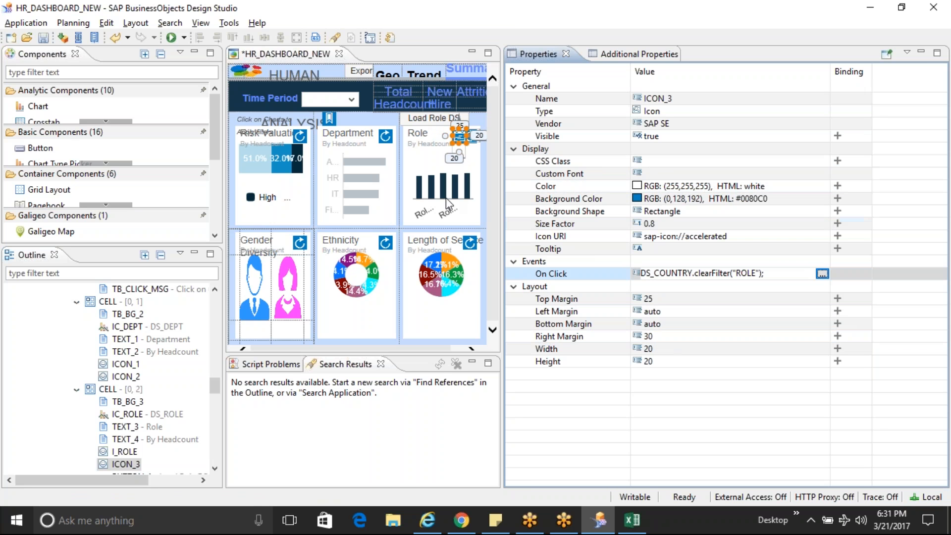
left_click(822, 273)
key("ctrl+a")
key("Delete")
type("app")
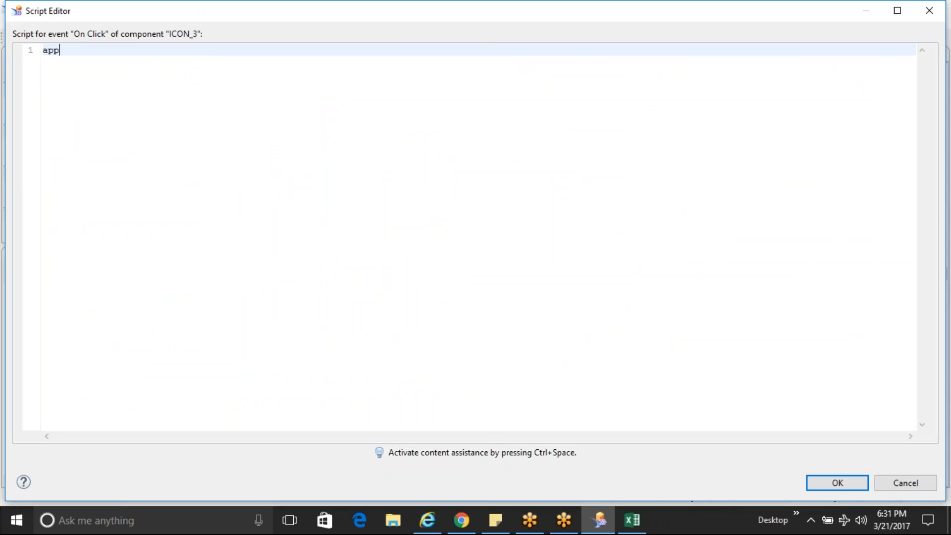
key("ctrl+space")
key("Return")
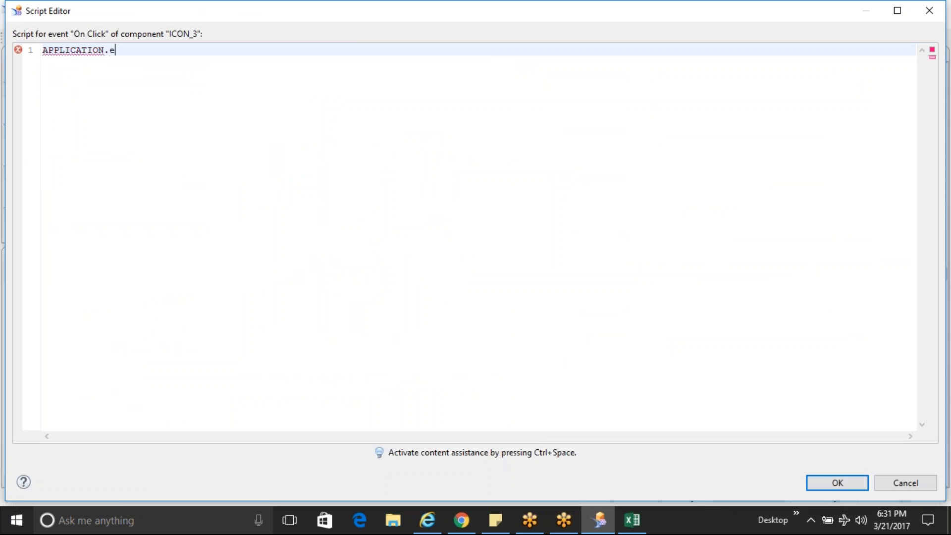
type(".expo")
key("ctrl+space")
key("Return")
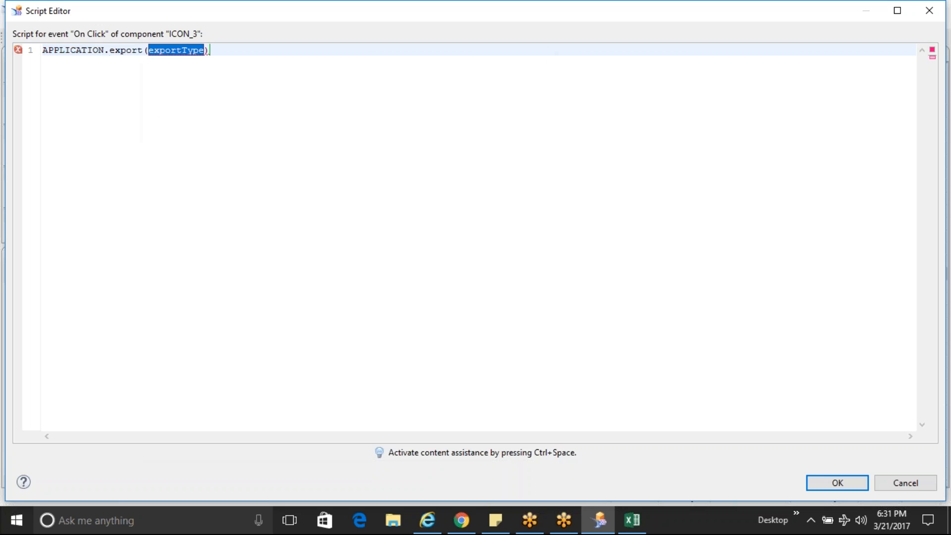
Complete the export call with ExportType.EXCEL_xlsx as its argument and a closing semicolon, and accept the script.
key("ctrl+space")
key("Down")
key("Down")
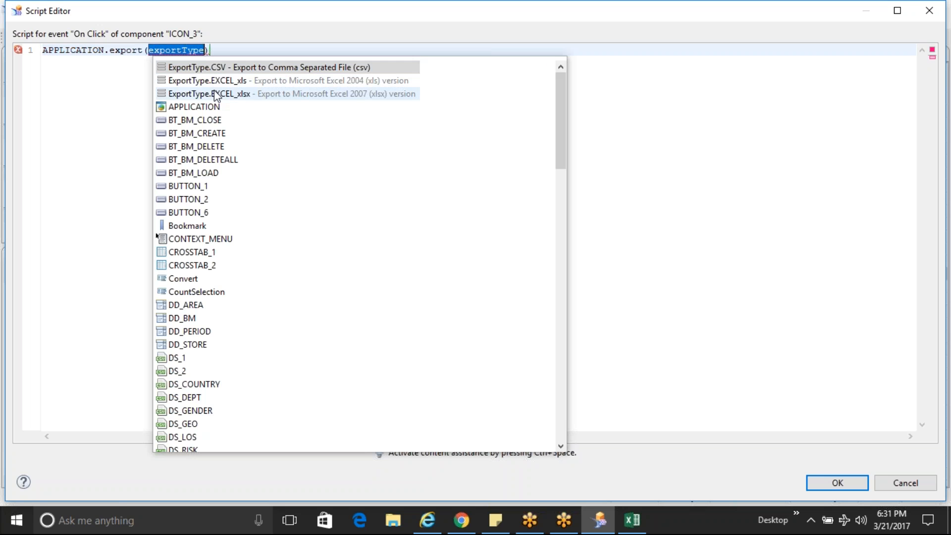
key("Return")
key("Return")
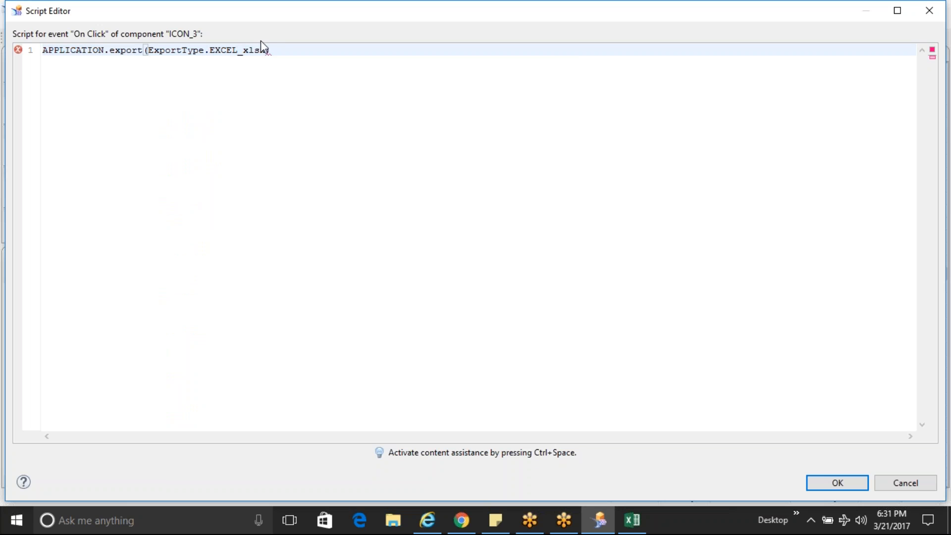
type(";")
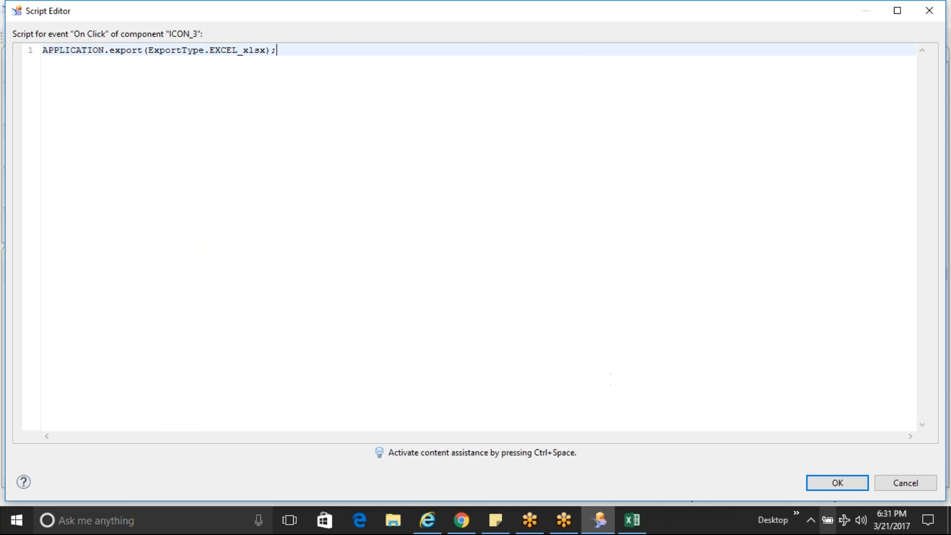
left_click(836, 483)
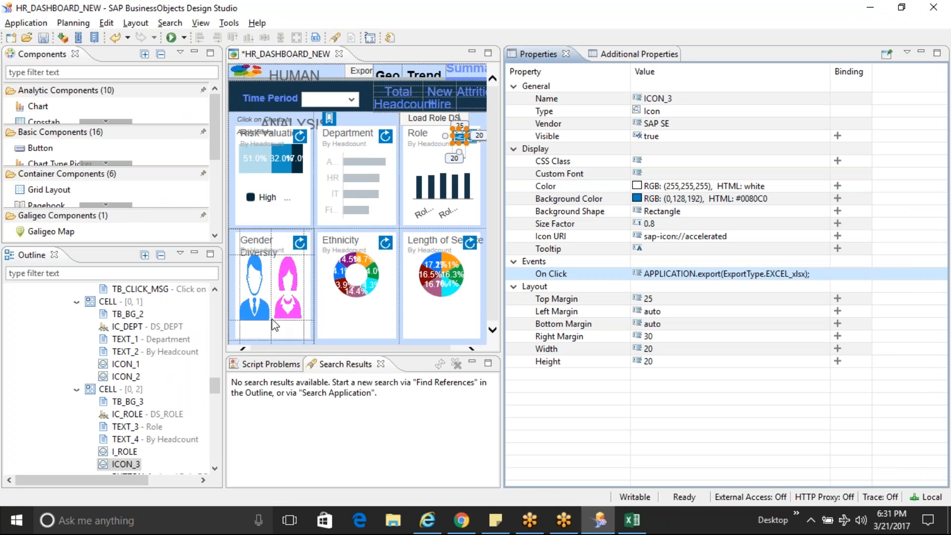
Add a crosstab to the Role chart's CELL [0, 2] and move it to the first position in that cell.
right_click(119, 392)
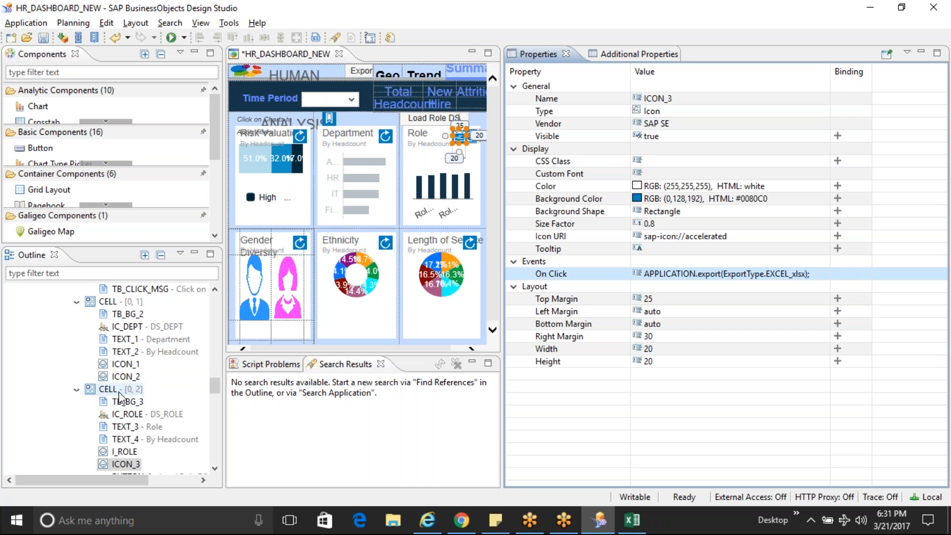
mouse_move(182, 401)
mouse_move(320, 401)
left_click(439, 278)
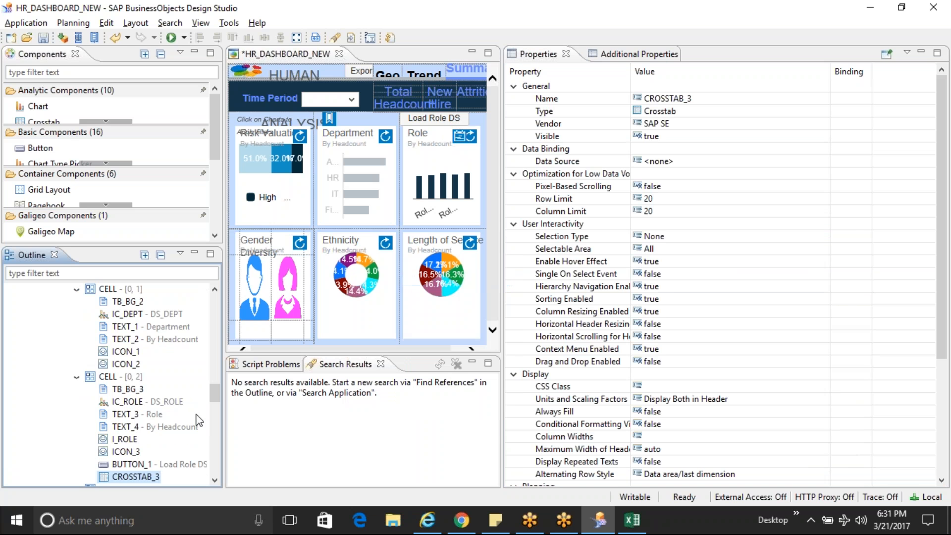
left_click_drag(137, 468, 133, 384)
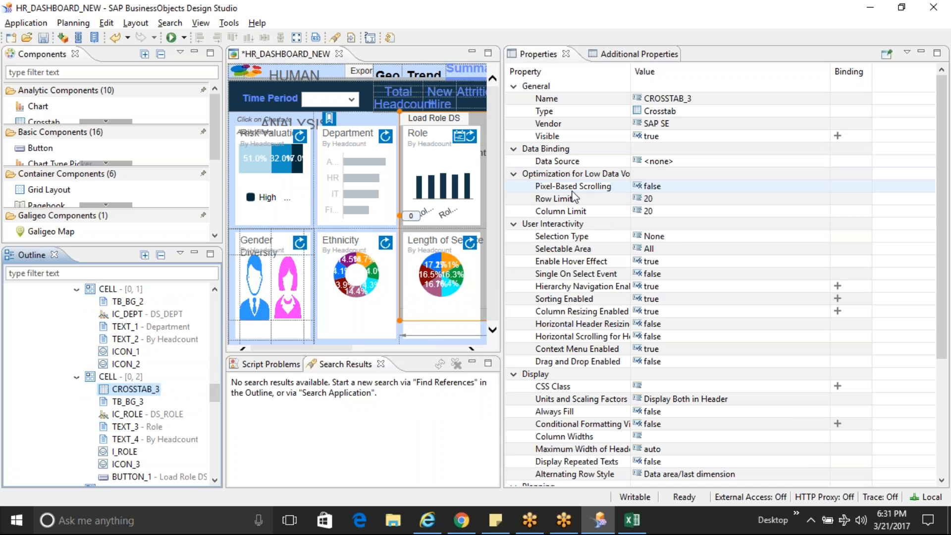
Set CROSSTAB_3's Visible property to false and assign DS_ROLE as its data source.
left_click(649, 136)
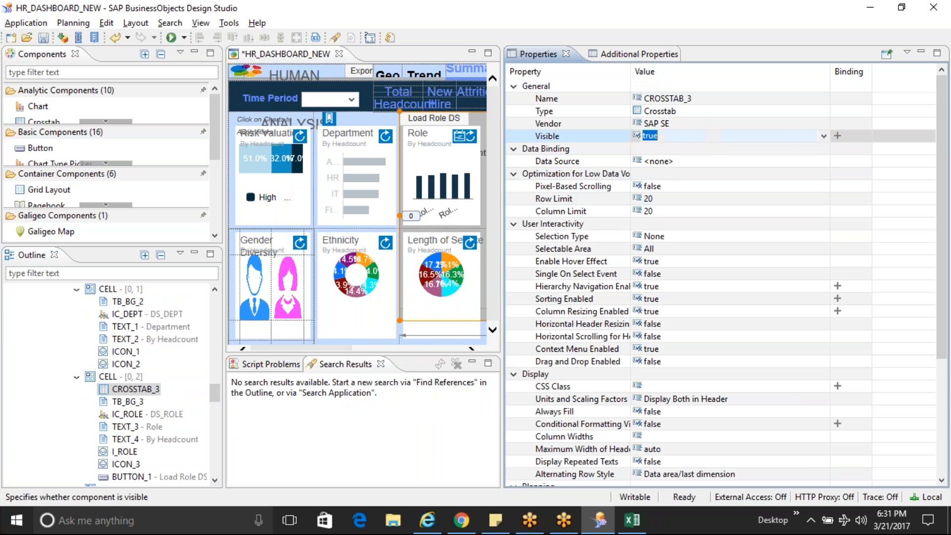
left_click(824, 136)
left_click(653, 153)
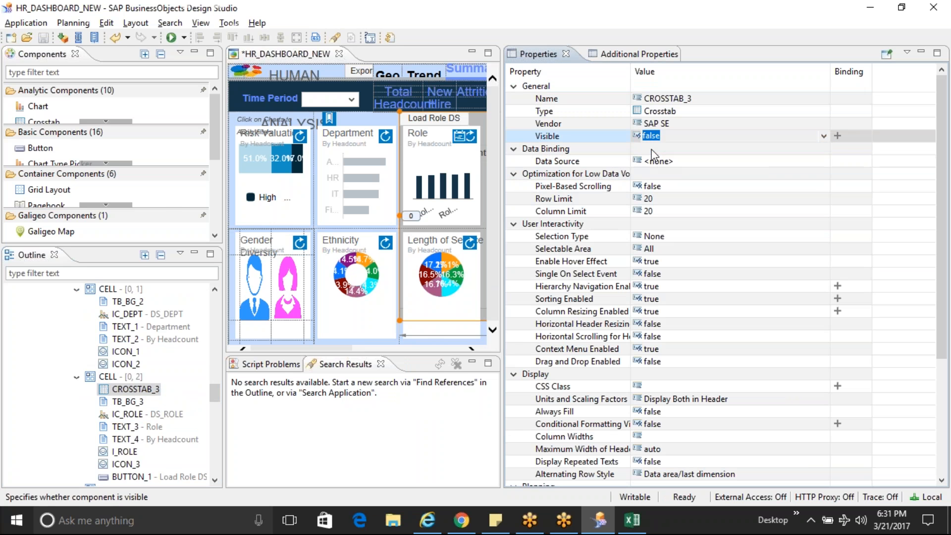
left_click(828, 165)
left_click(824, 161)
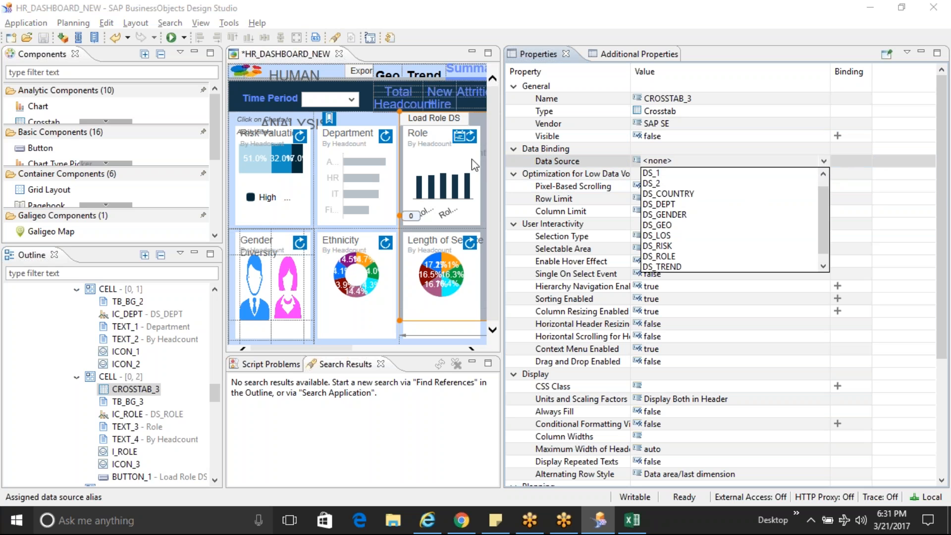
left_click(675, 257)
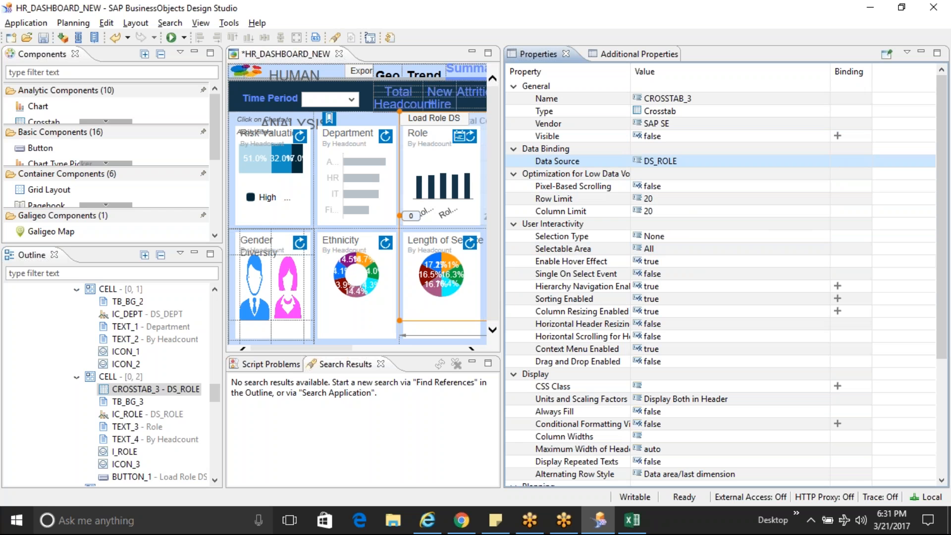
Review the properties of the Load Role DS button and the Role chart, including the button's On Click script.
left_click(126, 477)
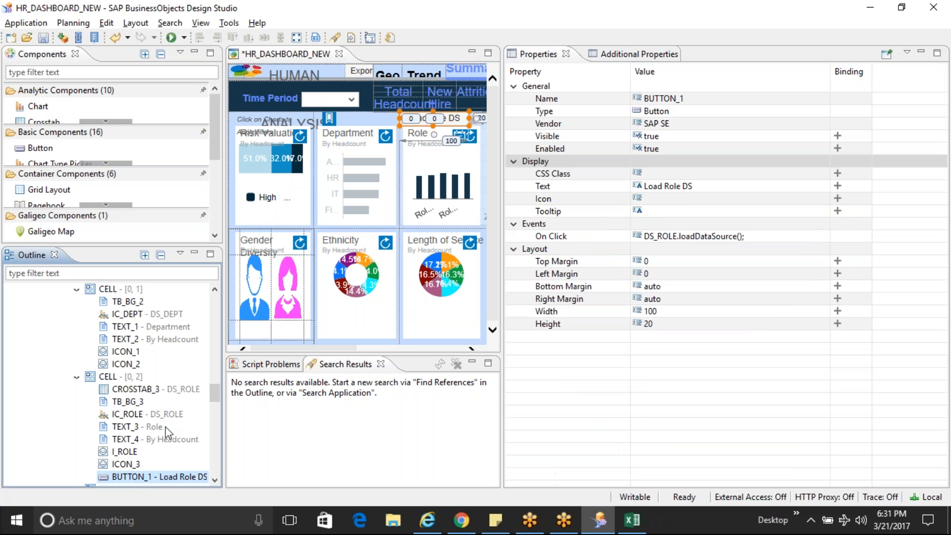
left_click(455, 135)
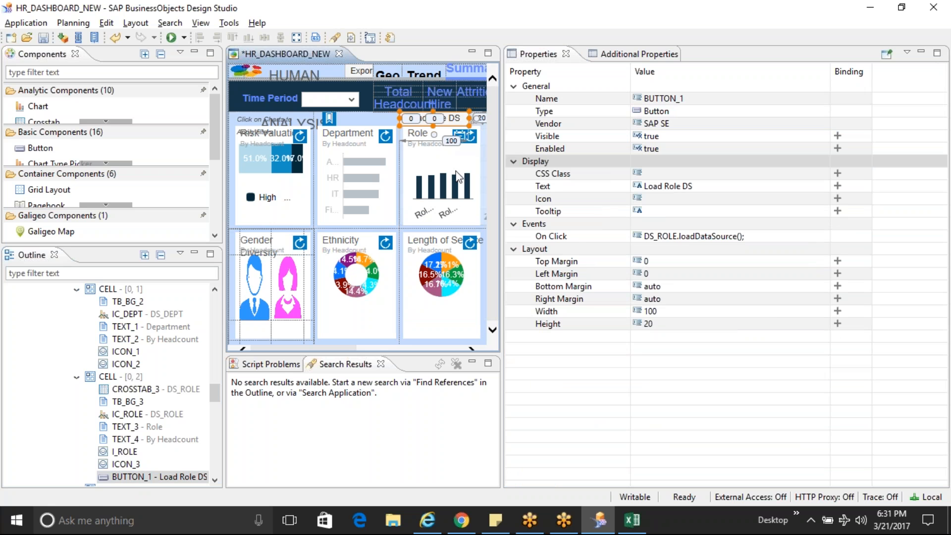
left_click(458, 207)
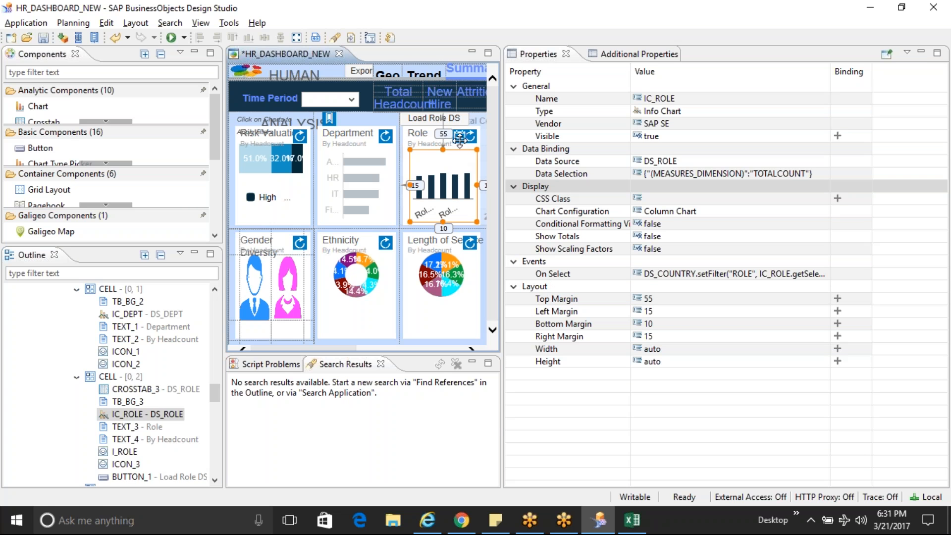
left_click(416, 119)
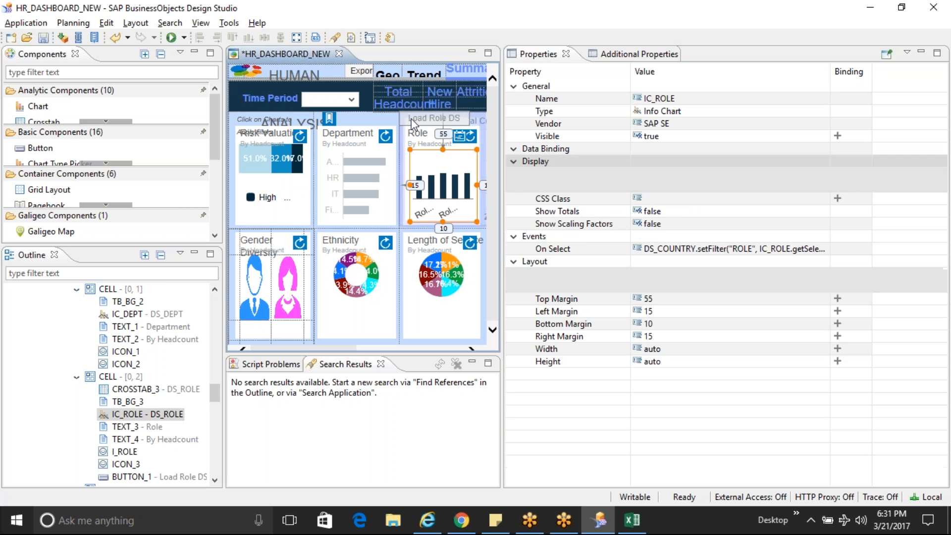
left_click(442, 184)
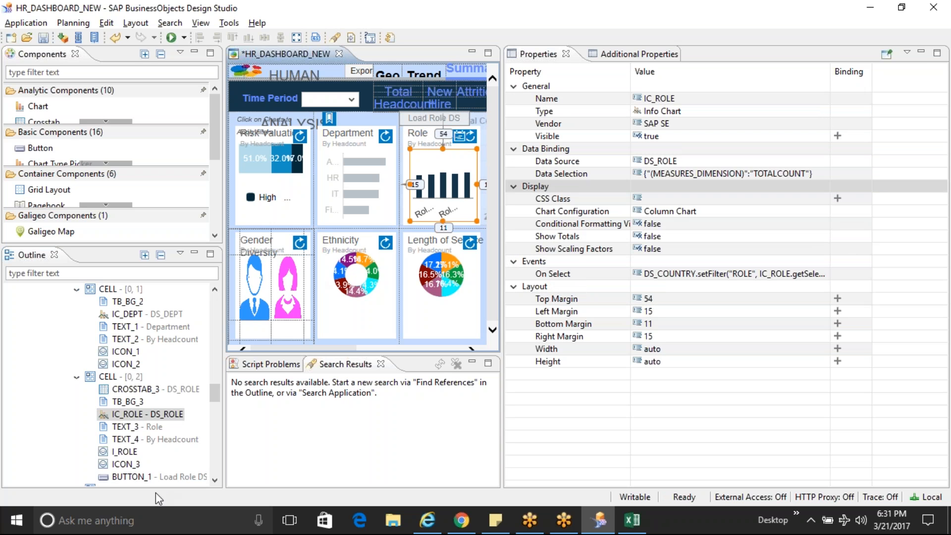
left_click(140, 478)
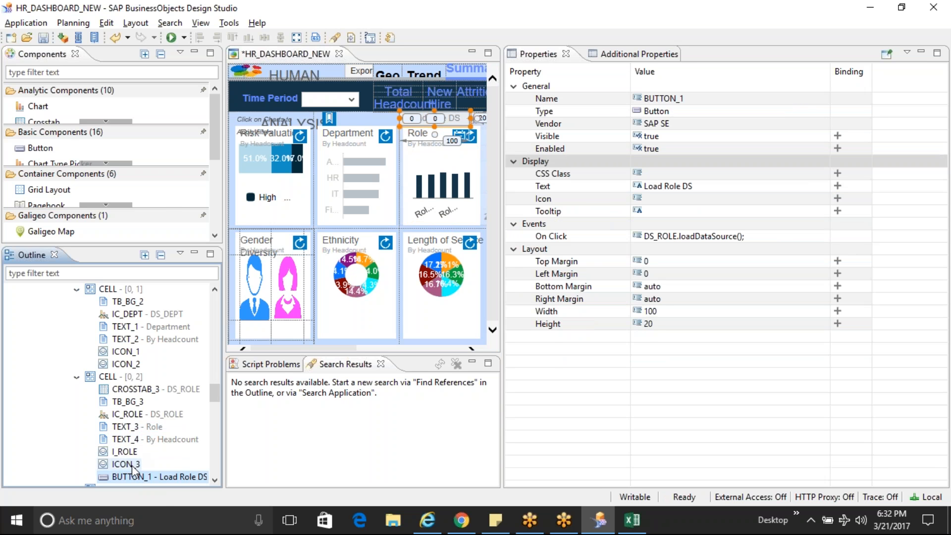
Open ICON_3's On Click script in the Script Editor.
left_click(128, 464)
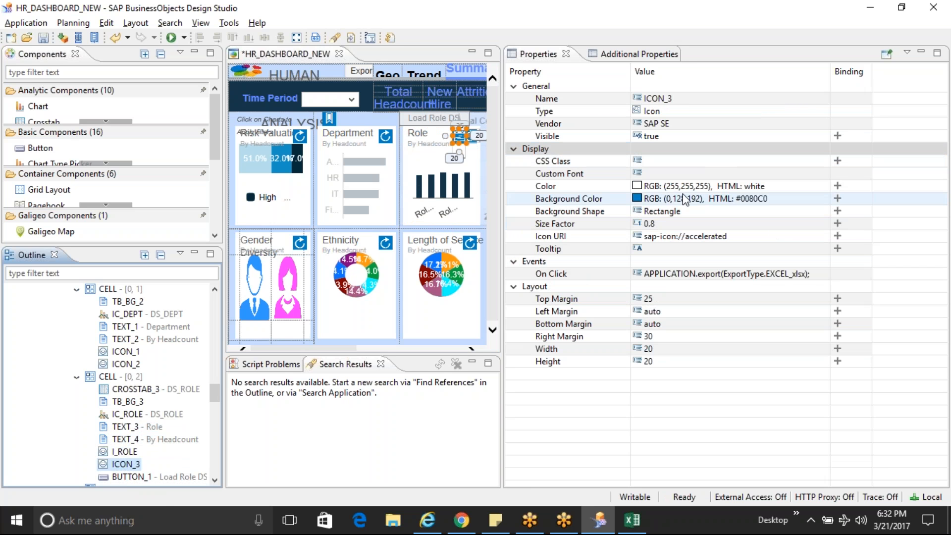
left_click(825, 276)
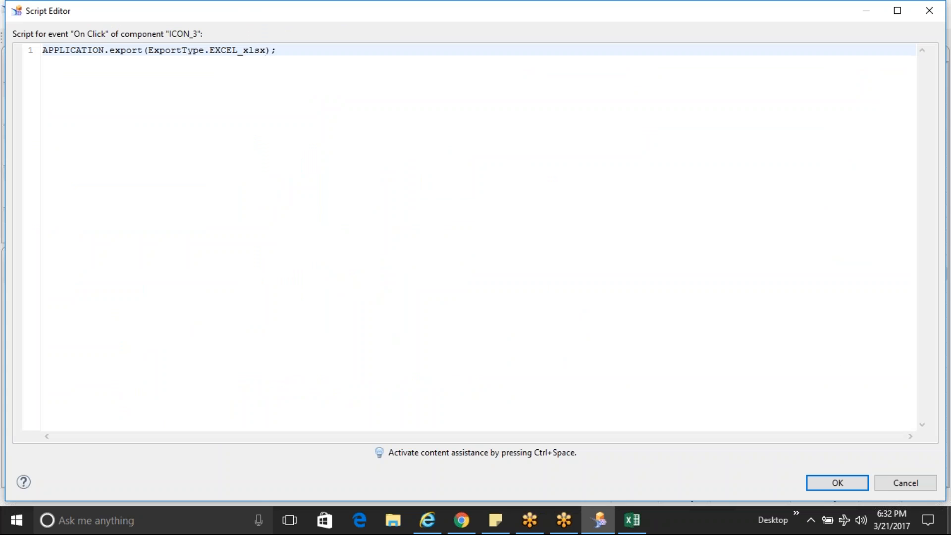
Leave ICON_3's script unchanged and rename the CROSSTAB_3 crosstab in the Role cell to CT_ROLE.
left_click(912, 483)
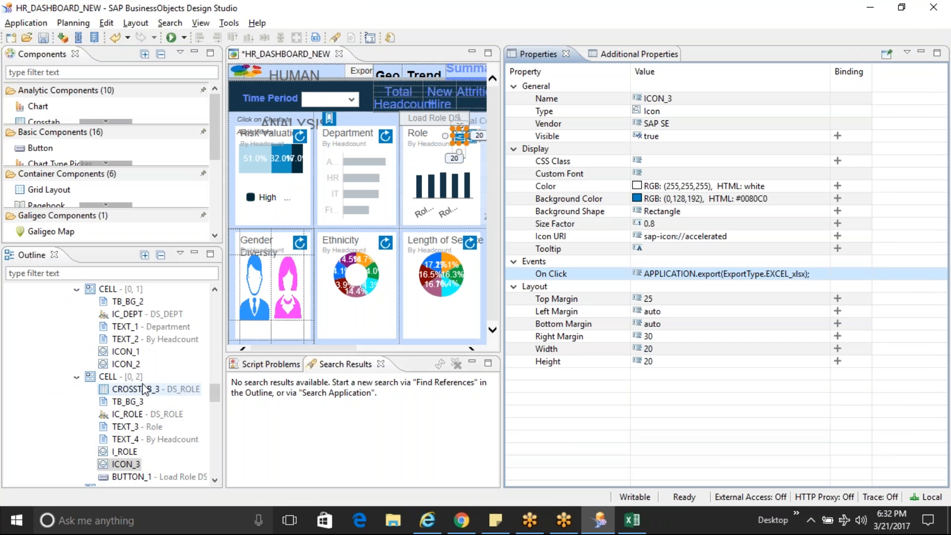
left_click(171, 389)
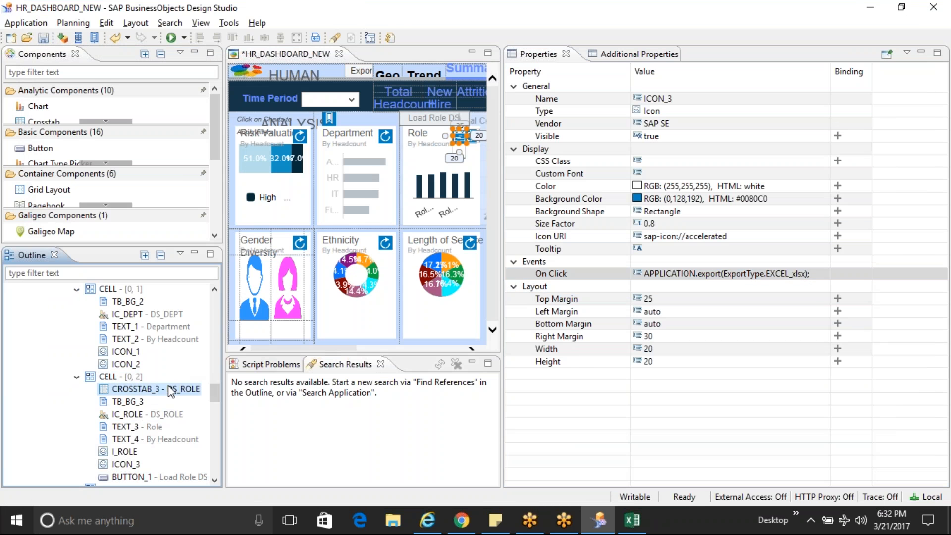
key("F2")
type("CT_ROLE")
key("Return")
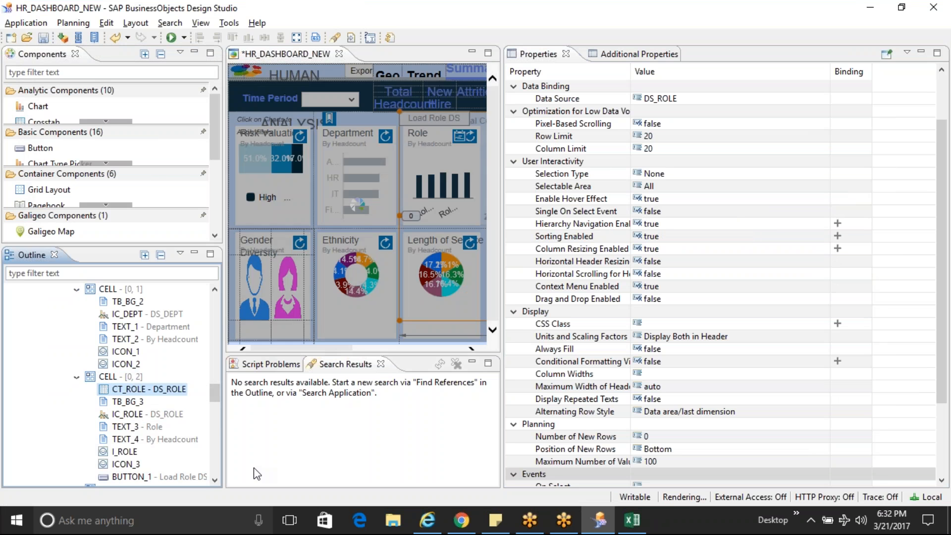
Extend ICON_3's On Click export script by adding CT_ROLE as the argument after ExportType.EXCEL_xlsx.
left_click(130, 477)
left_click(125, 464)
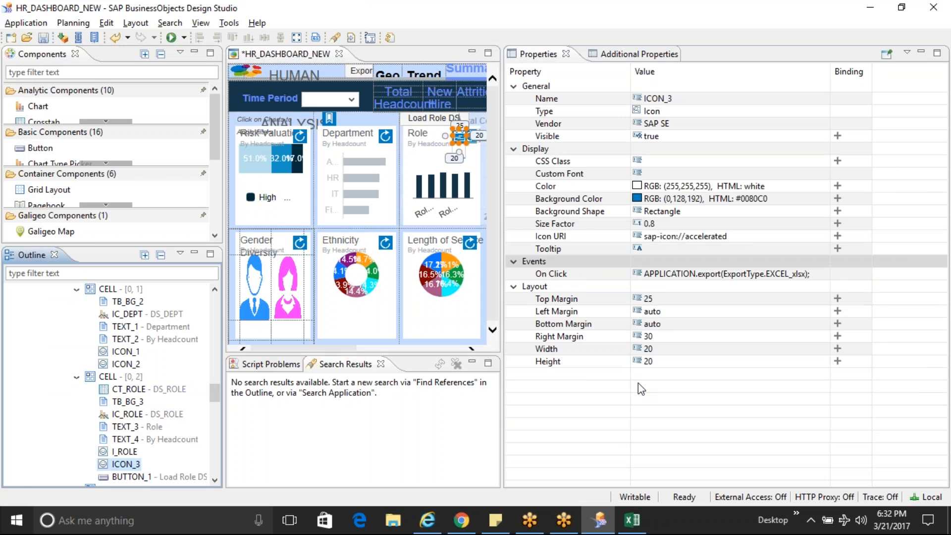
left_click(871, 273)
left_click(841, 274)
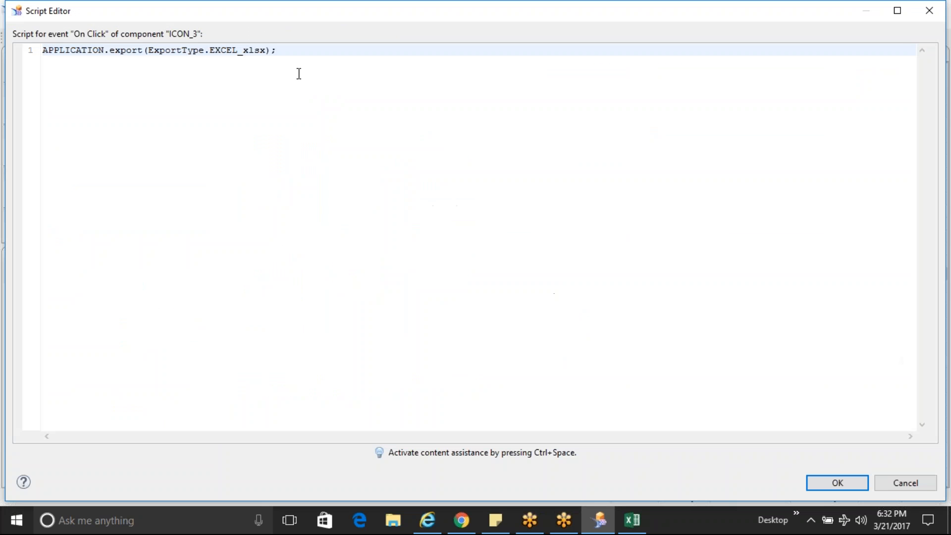
left_click(269, 50)
type("CT_ROLE")
left_click(837, 482)
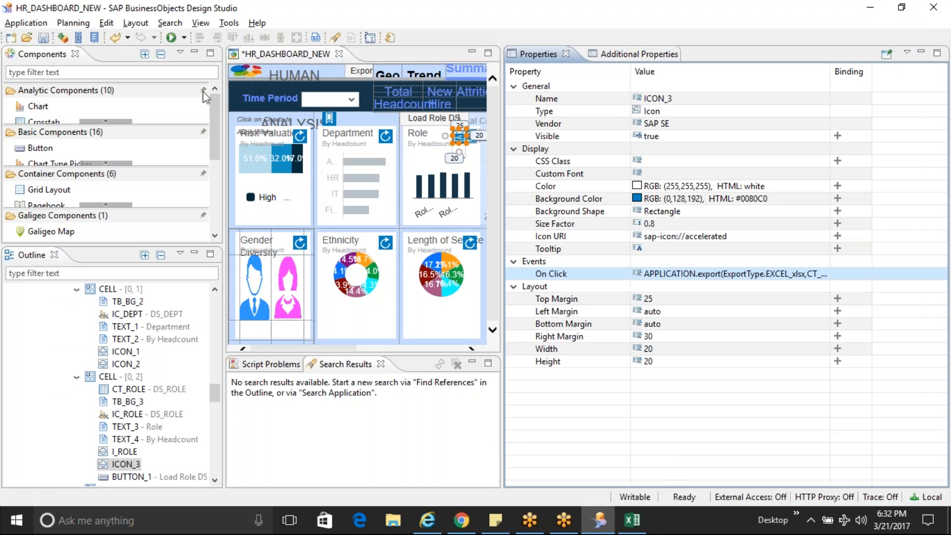
Run the dashboard, export the Role data with the Role tile's export icon, and examine the exported table in Excel.
left_click(171, 37)
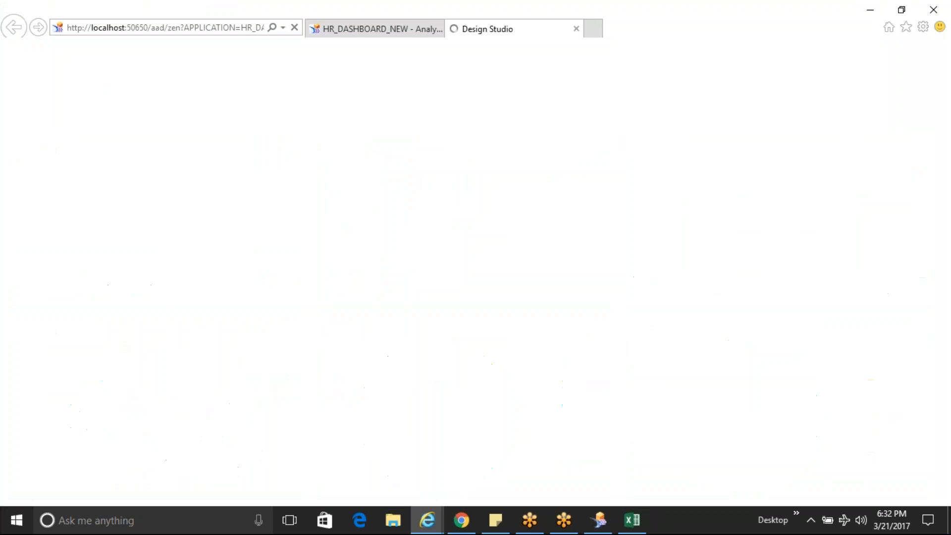
left_click(439, 29)
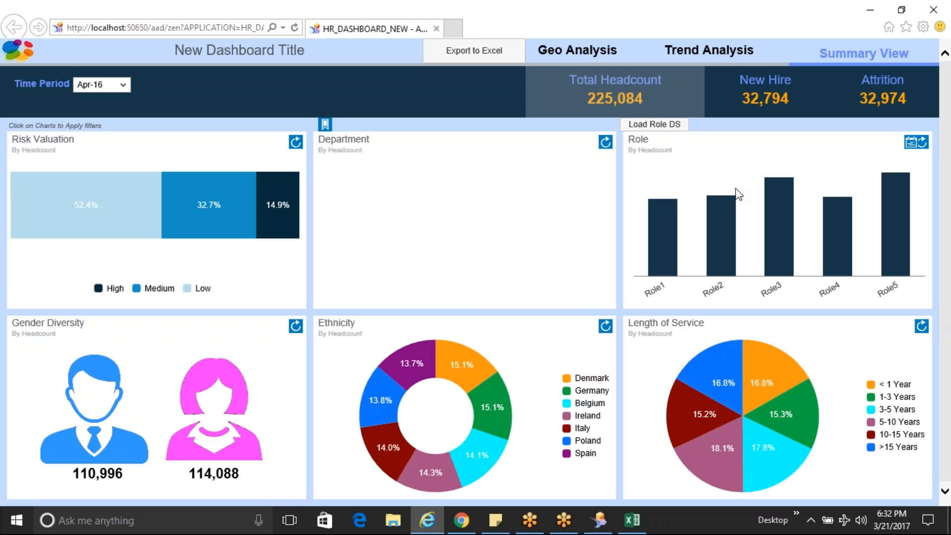
left_click(911, 142)
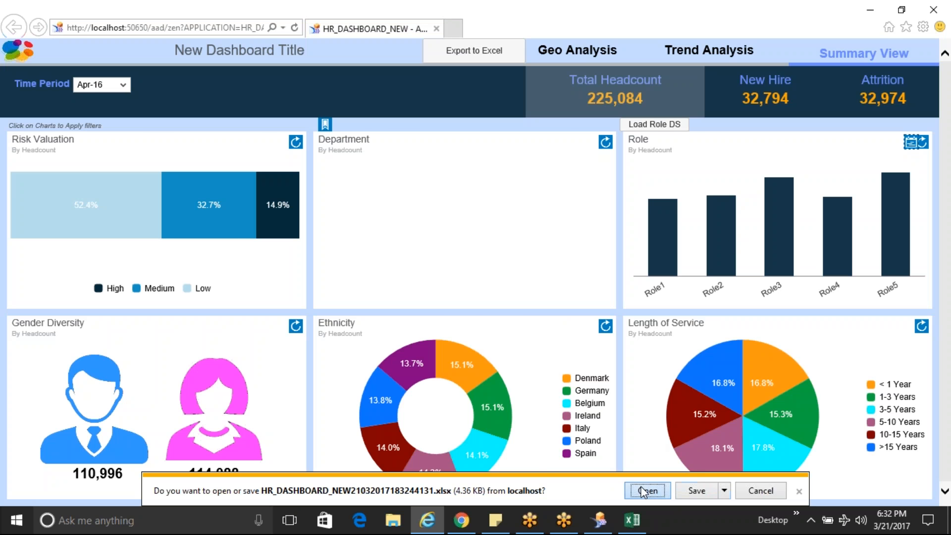
left_click(644, 490)
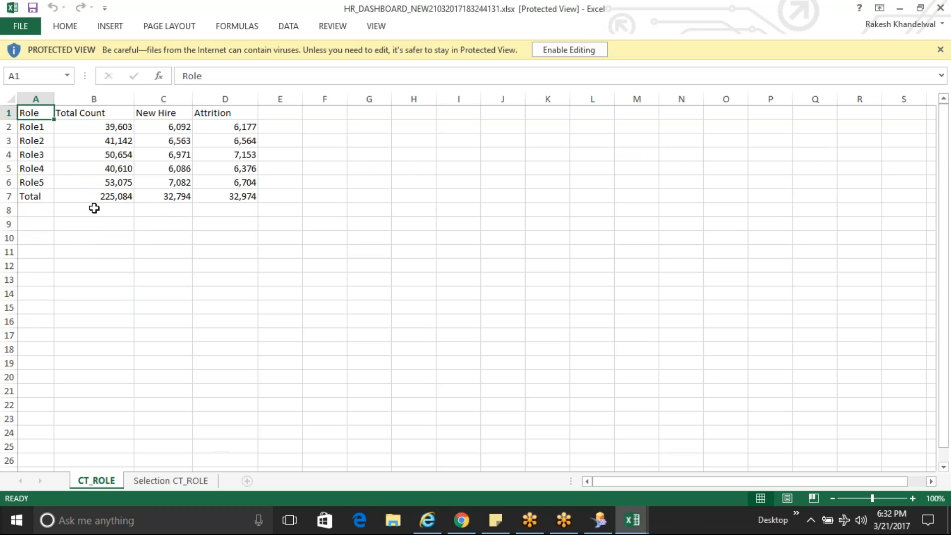
left_click_drag(36, 113, 244, 193)
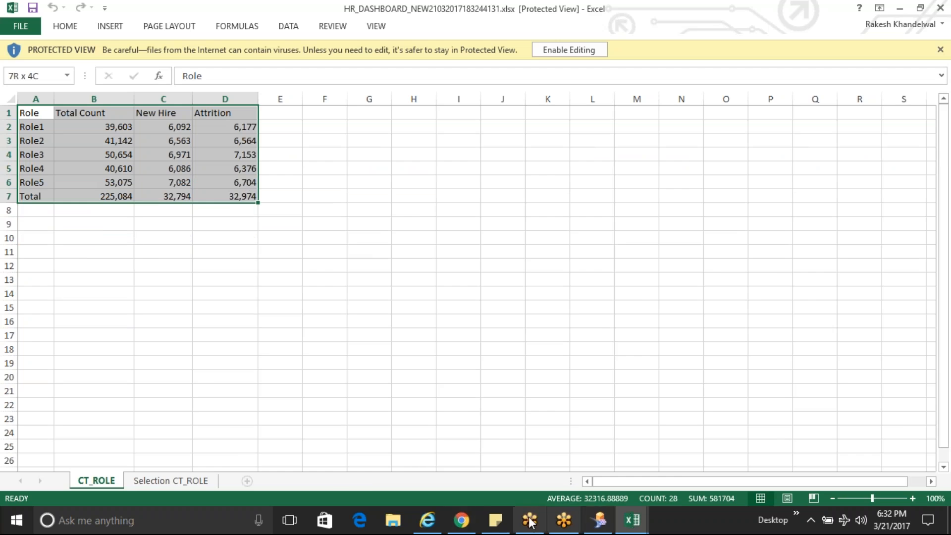
Return to the dashboard in the browser and close all open Excel windows.
left_click(427, 521)
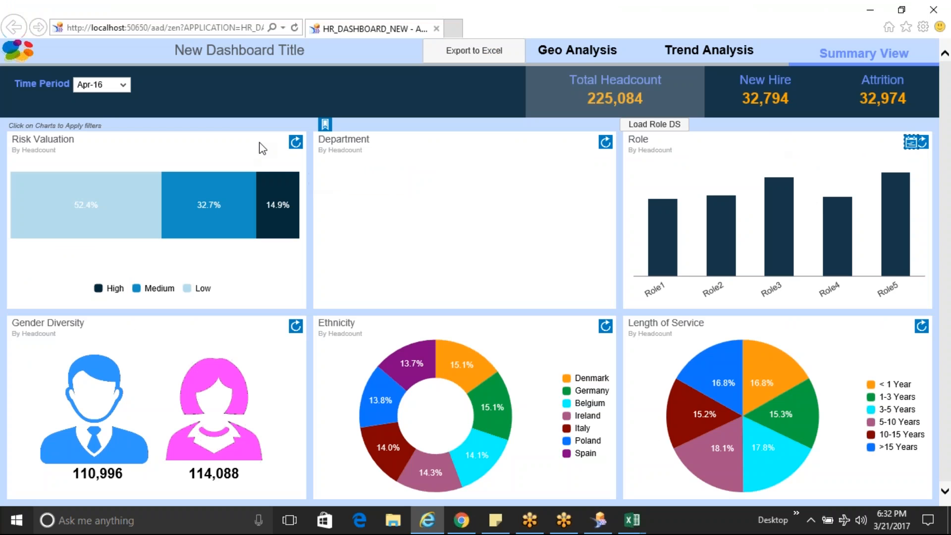
mouse_move(194, 165)
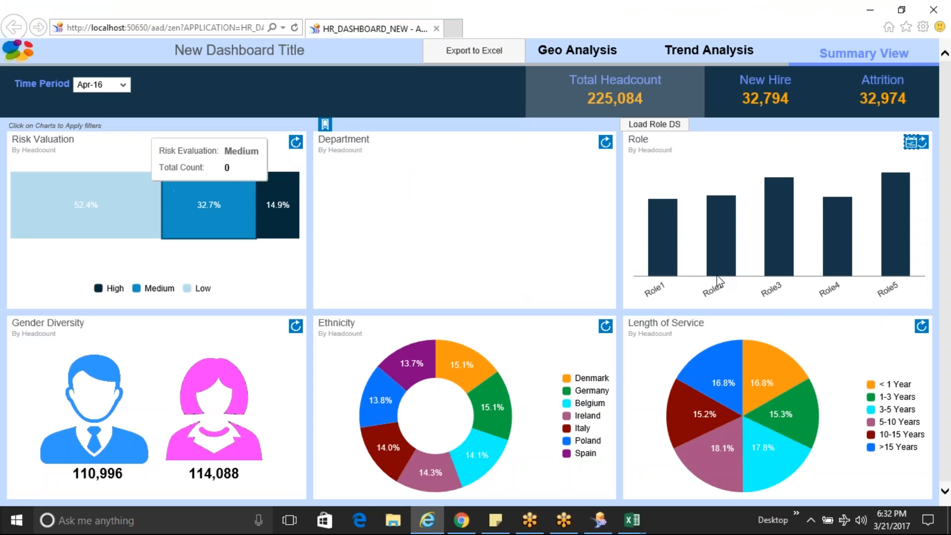
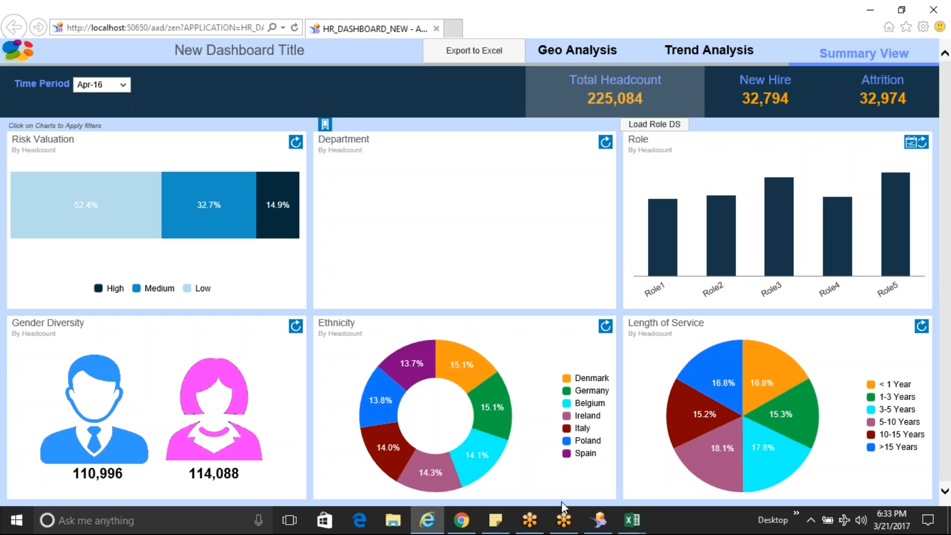
right_click(637, 520)
left_click(627, 494)
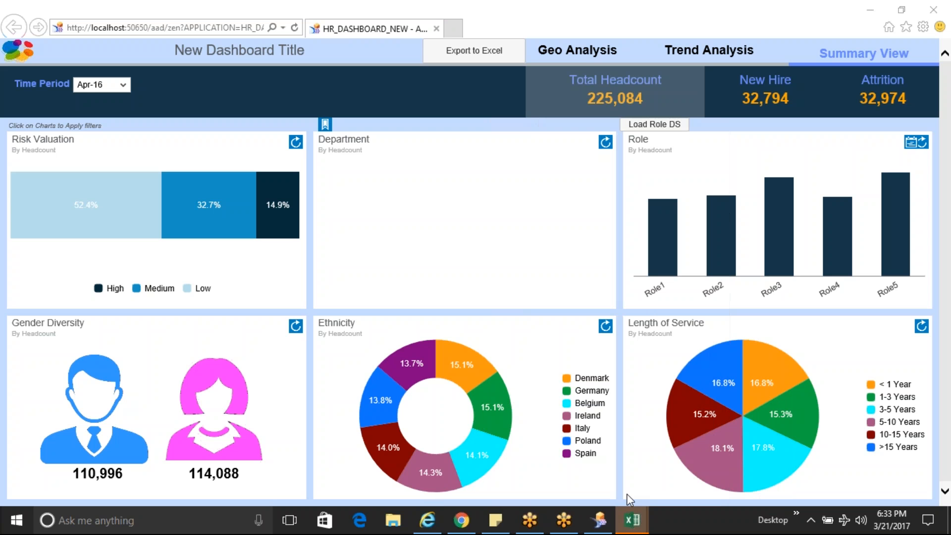
left_click(623, 455)
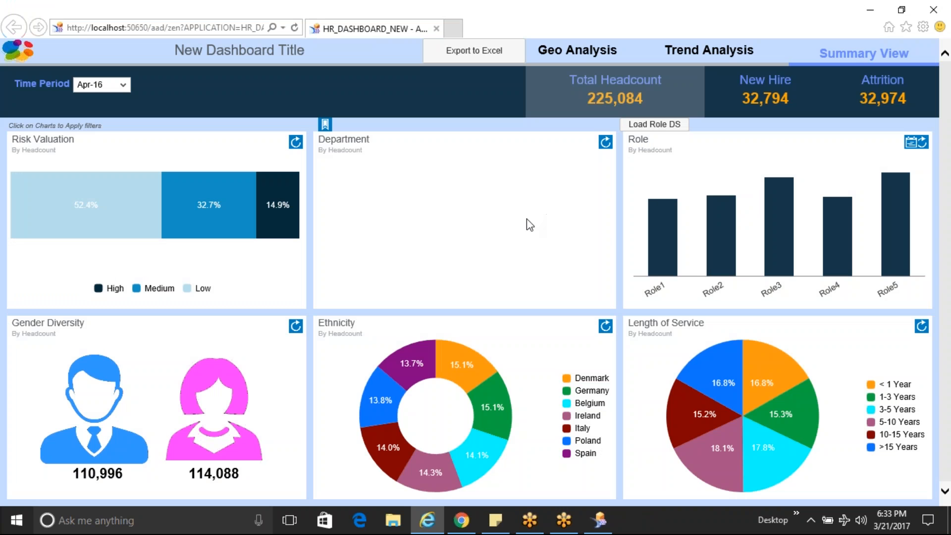
Switch to Design Studio, set the Department chart IC_DEPT's Visible property to true and save the application.
left_click(599, 520)
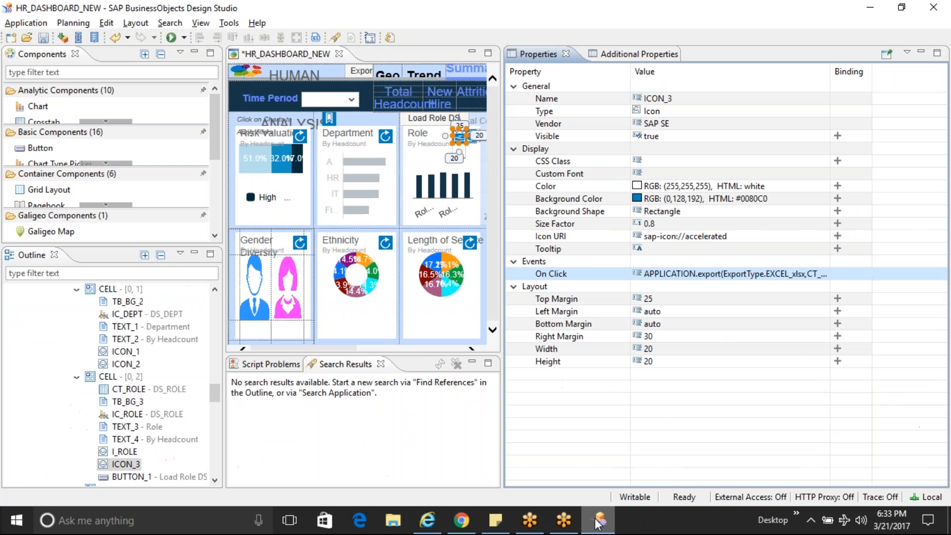
left_click(335, 178)
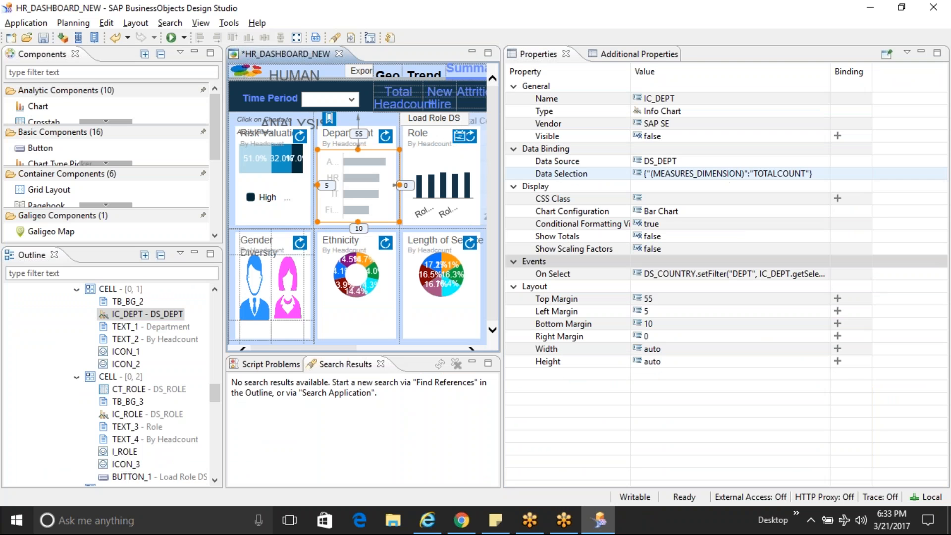
left_click(824, 138)
left_click(824, 137)
left_click(675, 160)
key("ctrl+s")
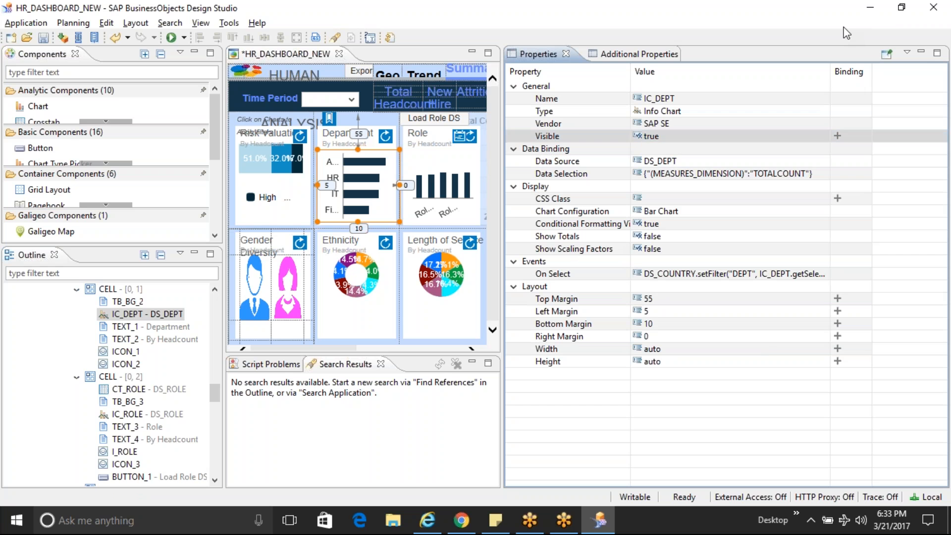
Delete the line "Export data from a crosstab to Microsoft Excel" from the sticky note's topic list.
left_click(495, 520)
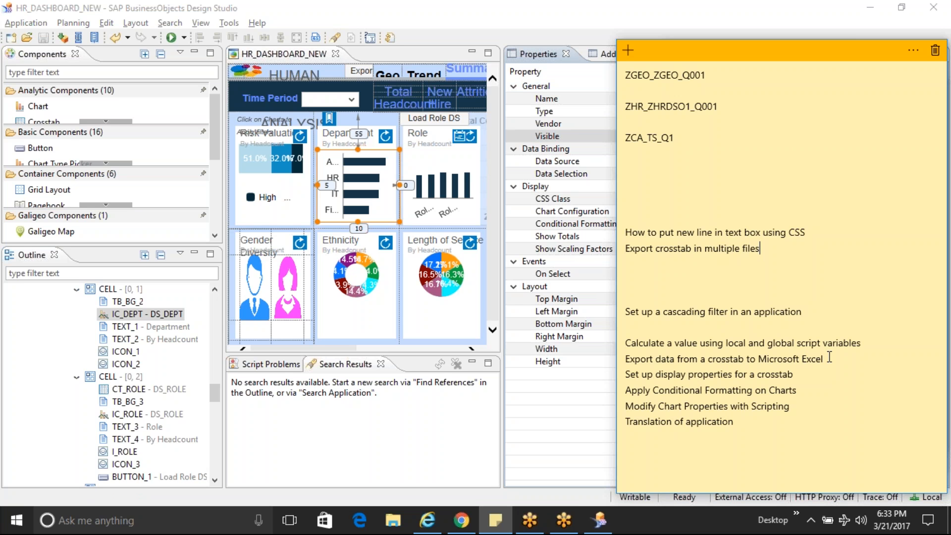
left_click_drag(832, 357, 604, 367)
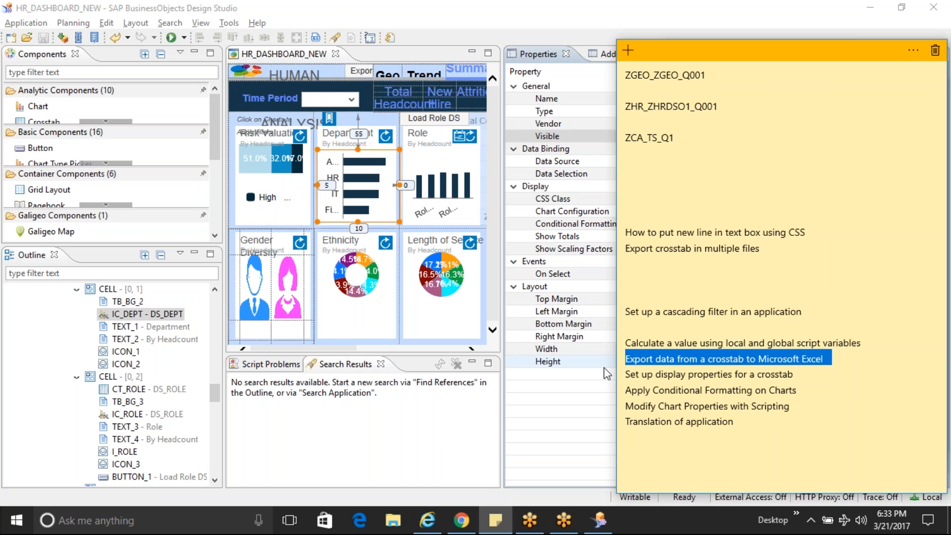
key("BackSpace")
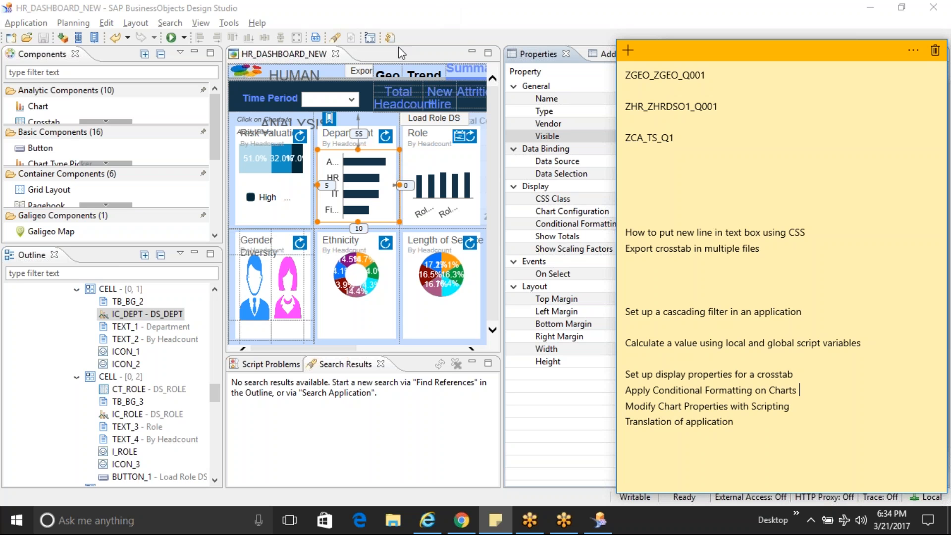
In Design Studio's outline, collapse the cells [0, 1] to [1, 2] above GRID_GEO and select GRID_GEO.
left_click(76, 289)
left_click(76, 301)
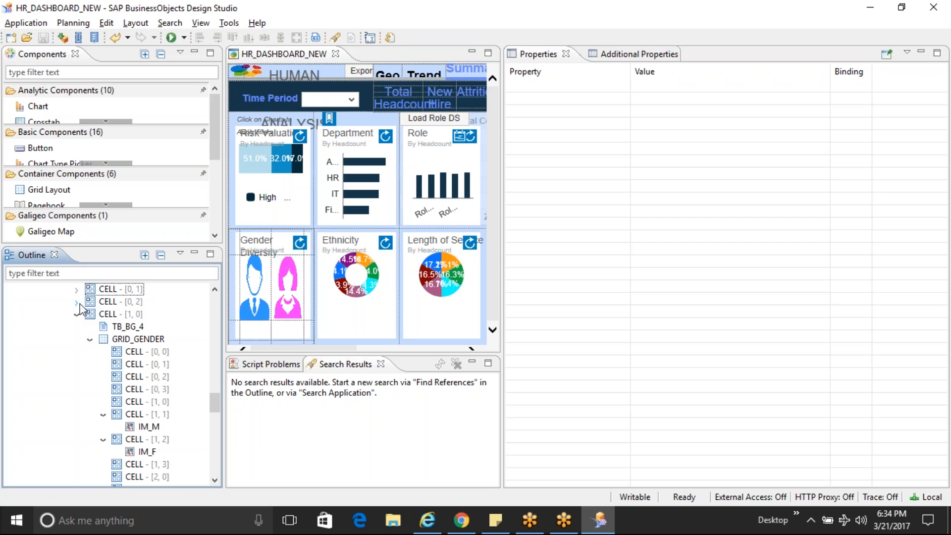
left_click(77, 314)
left_click(77, 327)
left_click(77, 338)
left_click(121, 352)
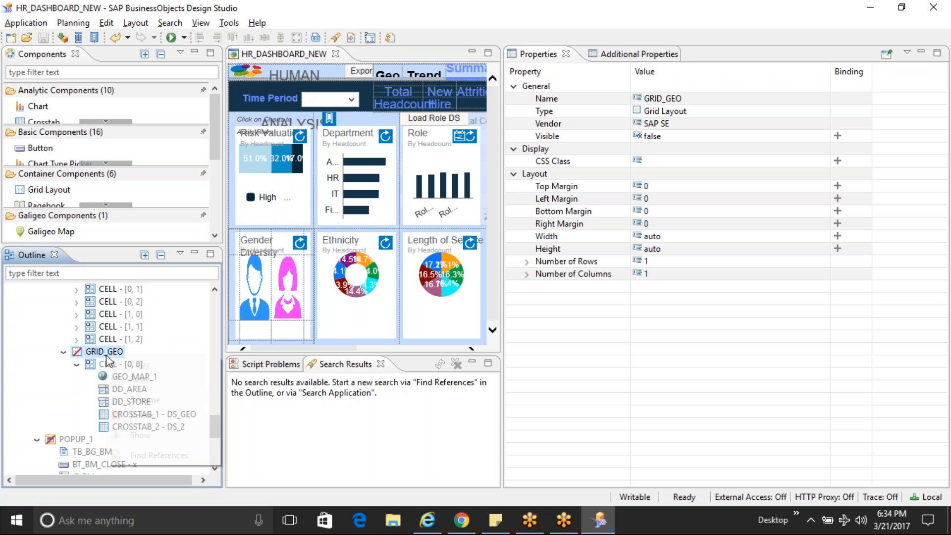
Show GRID_GEO on the canvas and hide it again.
right_click(106, 354)
left_click(151, 439)
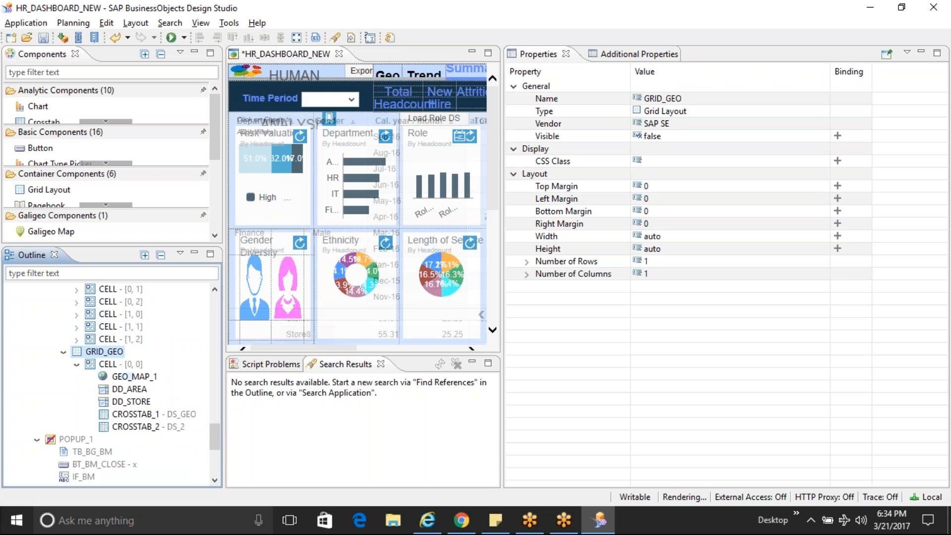
right_click(91, 357)
left_click(140, 432)
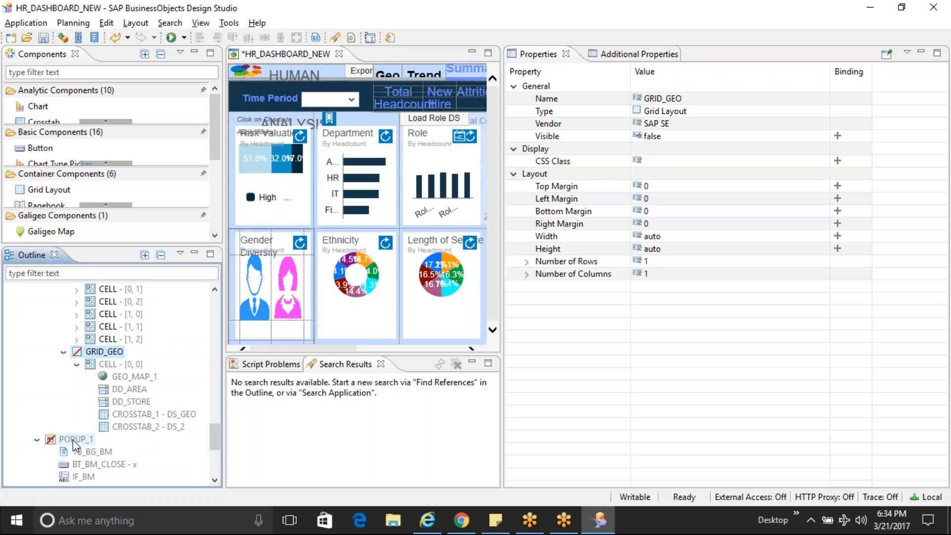
Show the bookmark popup POPUP_1 on the canvas, then save and run the dashboard.
right_click(74, 439)
left_click(103, 409)
left_click_drag(216, 414, 217, 440)
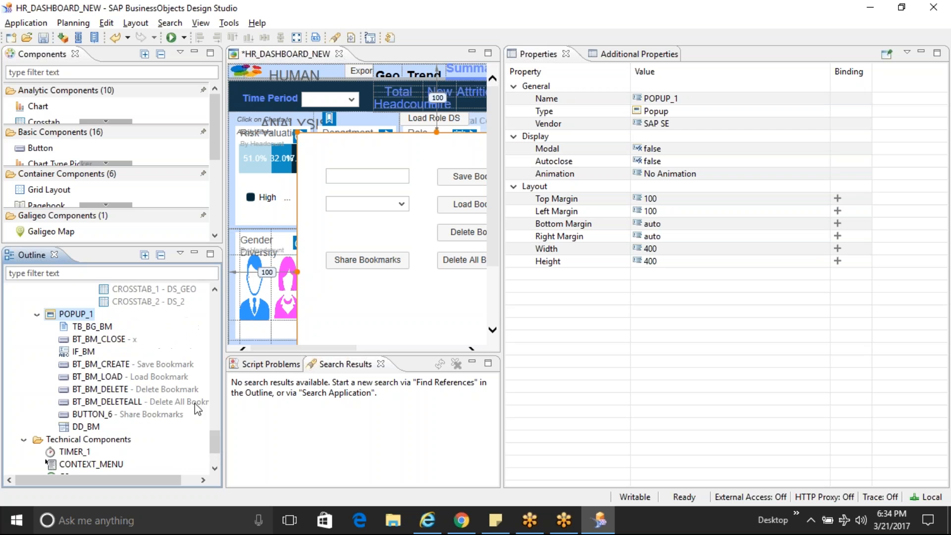
key("ctrl+s")
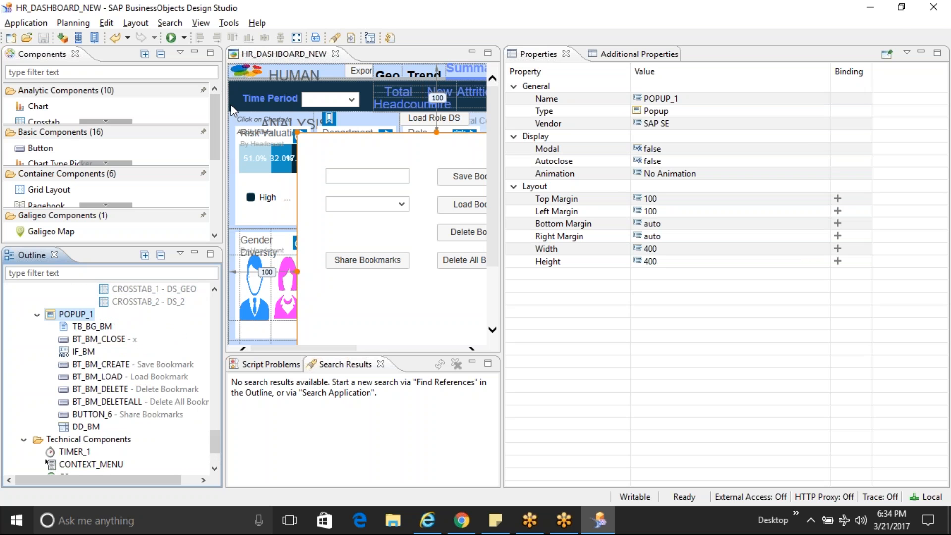
left_click(171, 38)
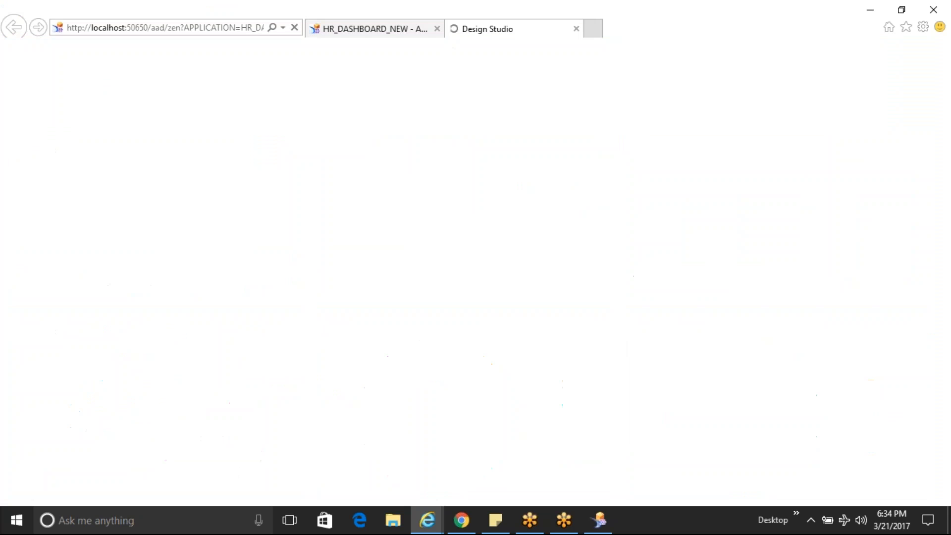
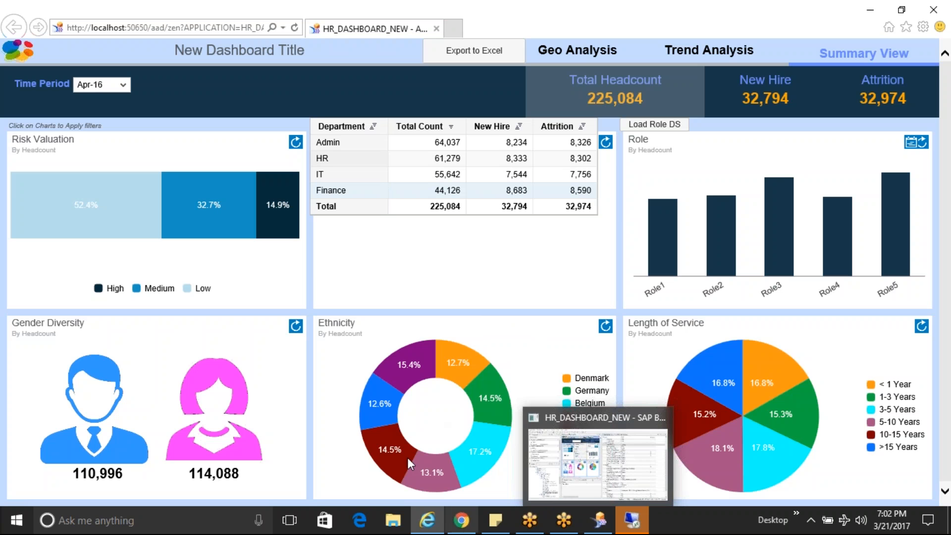
In CROSSTAB_4's On Select script in Design Studio, uncomment the first DS_DEPT.setFilter line and replace its IC_DEPT selection with ct_sel.
left_click(602, 523)
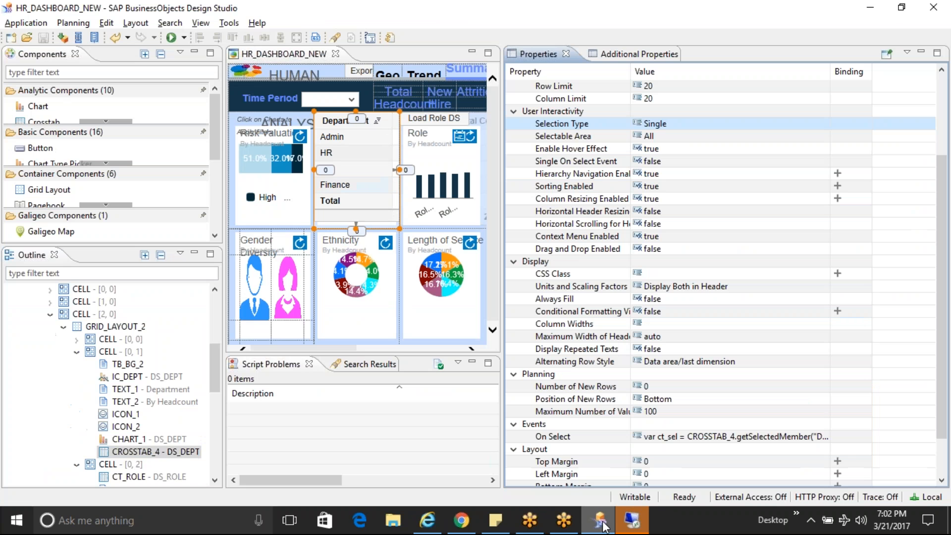
left_click(827, 437)
left_click(826, 438)
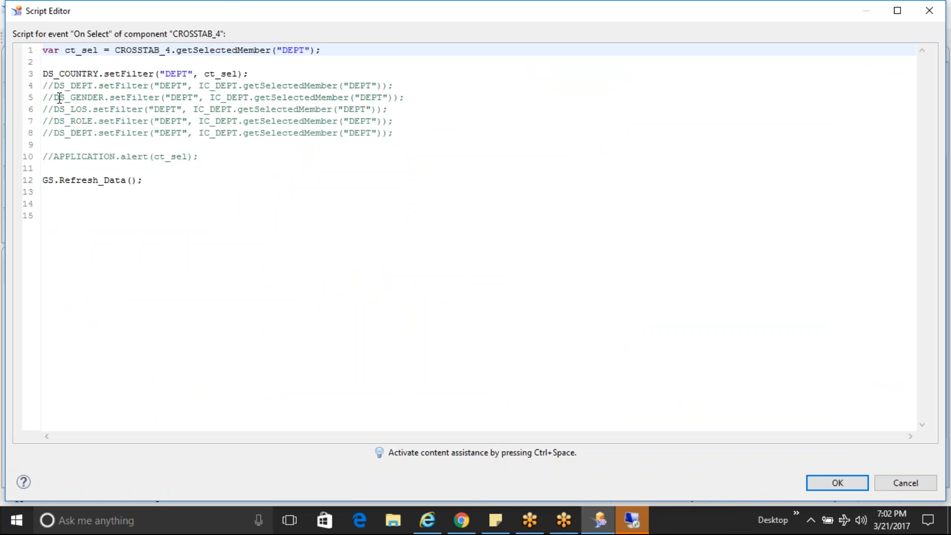
left_click(53, 85)
key("BackSpace")
key("BackSpace")
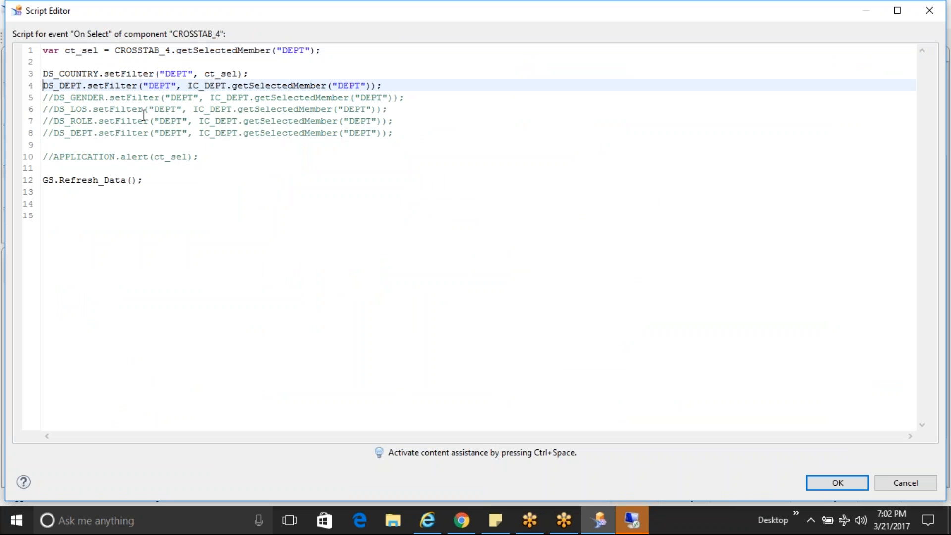
left_click_drag(187, 85, 372, 86)
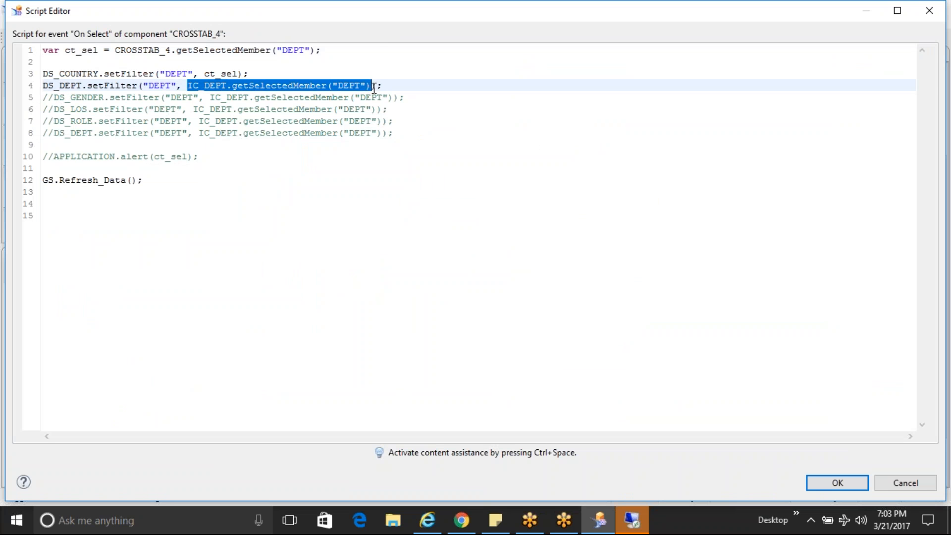
type("ct_sel")
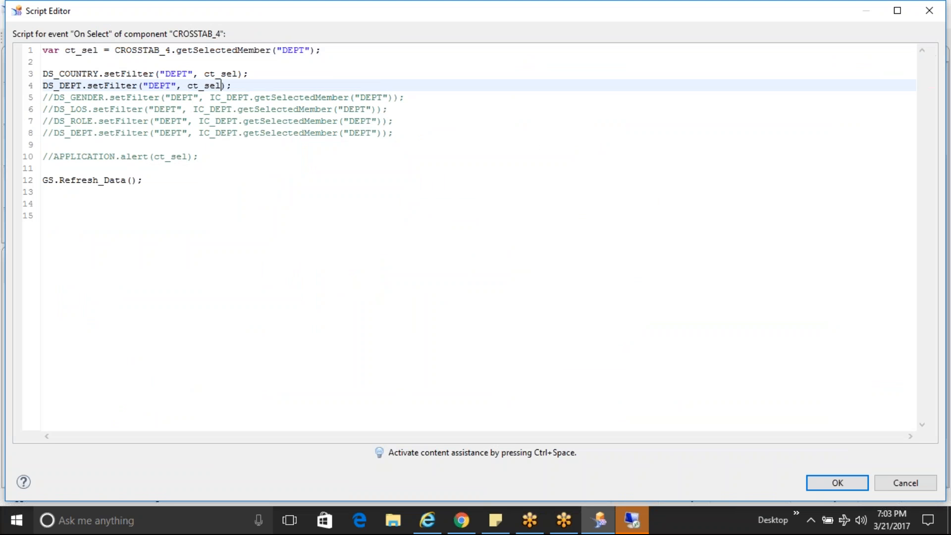
Accept CROSSTAB_4's edited script, run the dashboard, and test the department filter by selecting Admin in the crosstab.
left_click(842, 482)
left_click(171, 38)
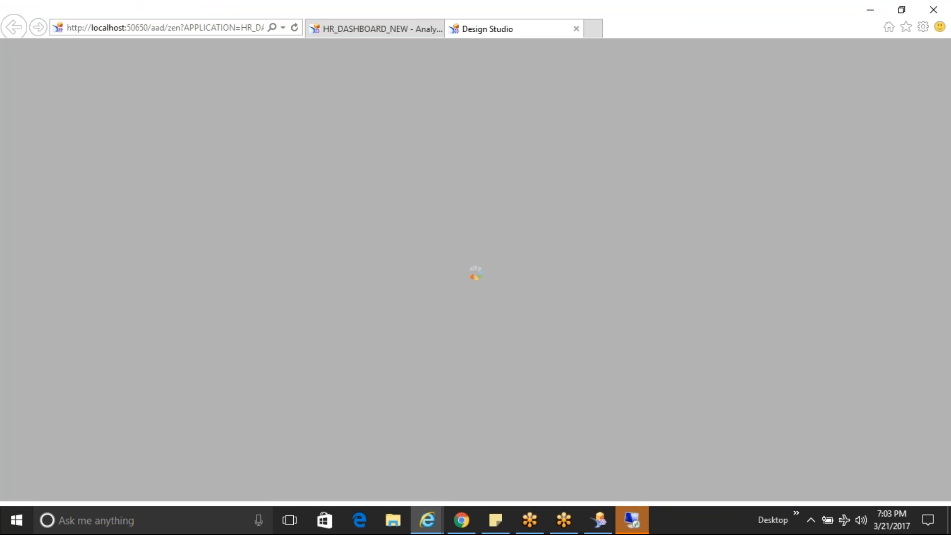
left_click(437, 28)
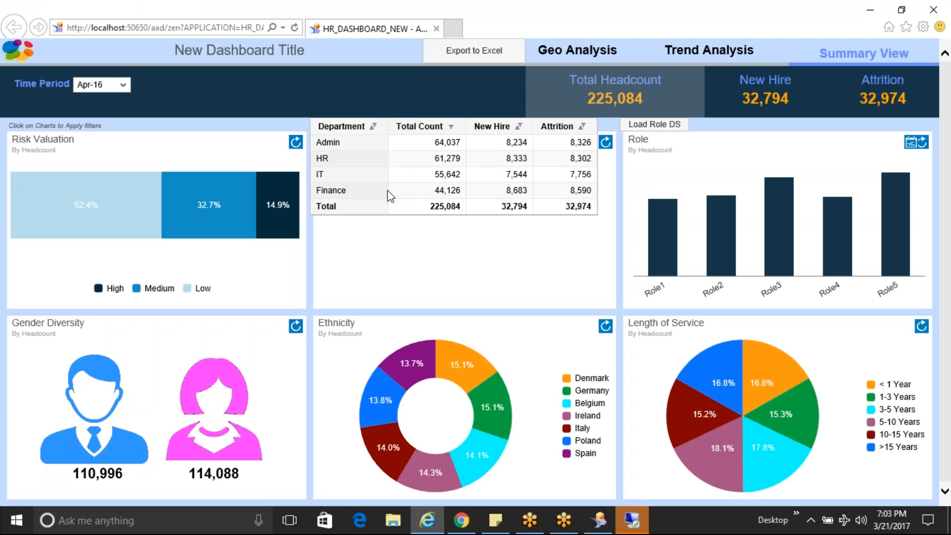
left_click(348, 147)
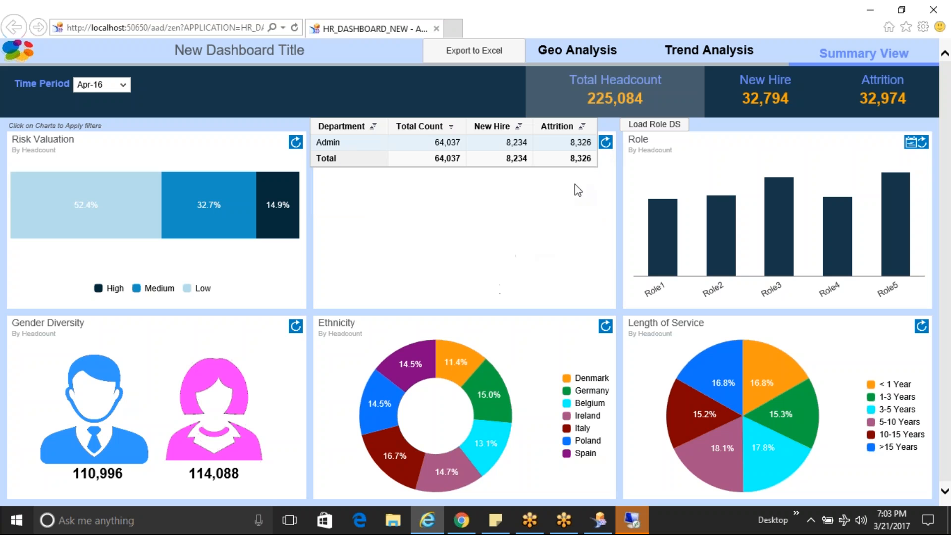
Close the Remote Desktop Connection window and reopen CROSSTAB_4's On Select script in Design Studio for review.
left_click(632, 520)
left_click(600, 92)
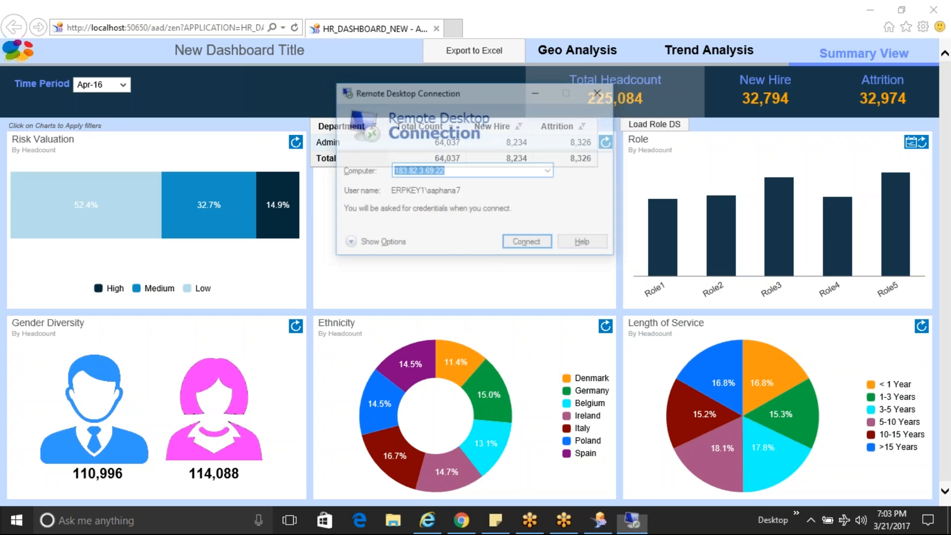
left_click(600, 523)
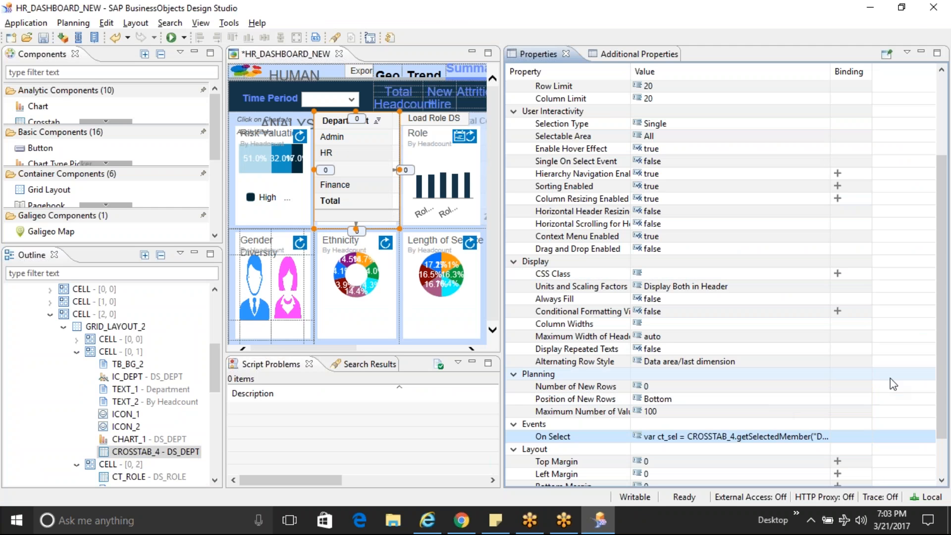
left_click(824, 436)
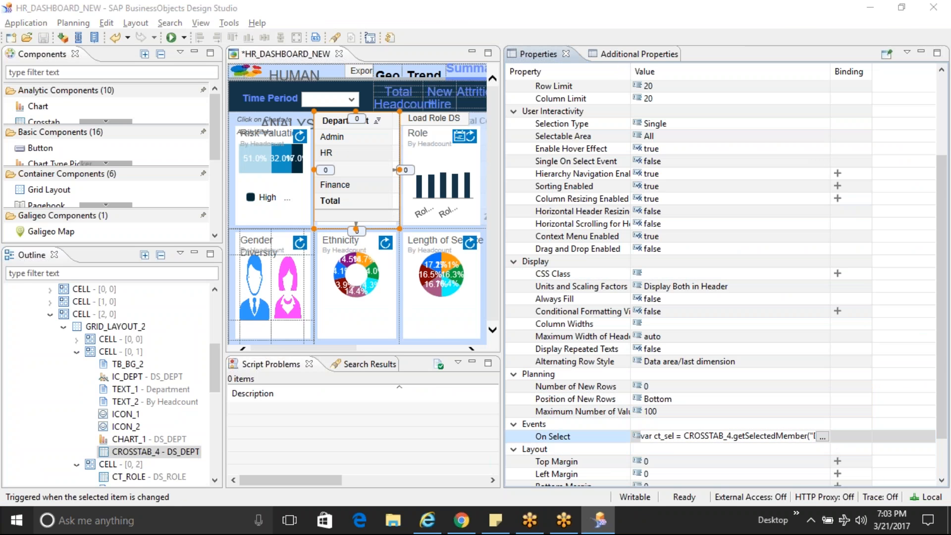
left_click(824, 435)
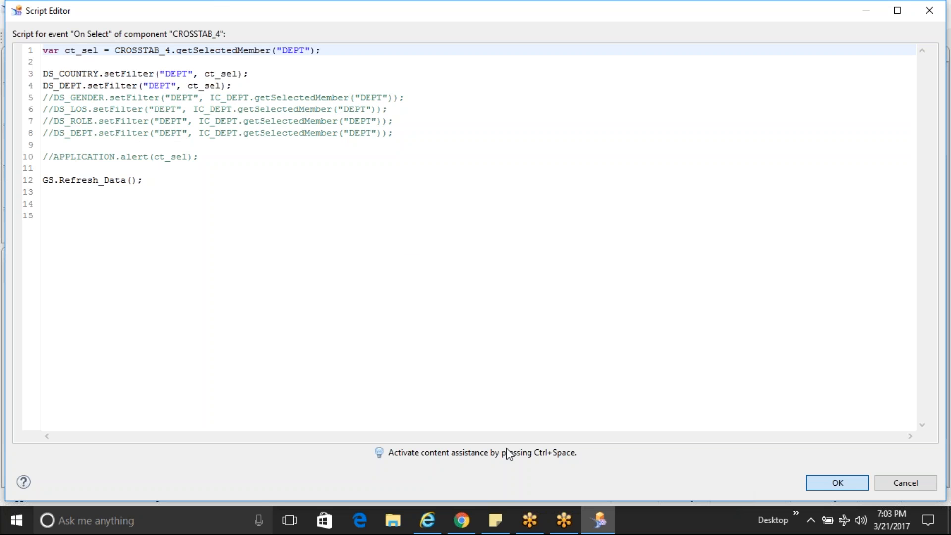
Check the topic list in Sticky Notes and collapse GS under Technical Components in Design Studio's outline.
left_click(503, 511)
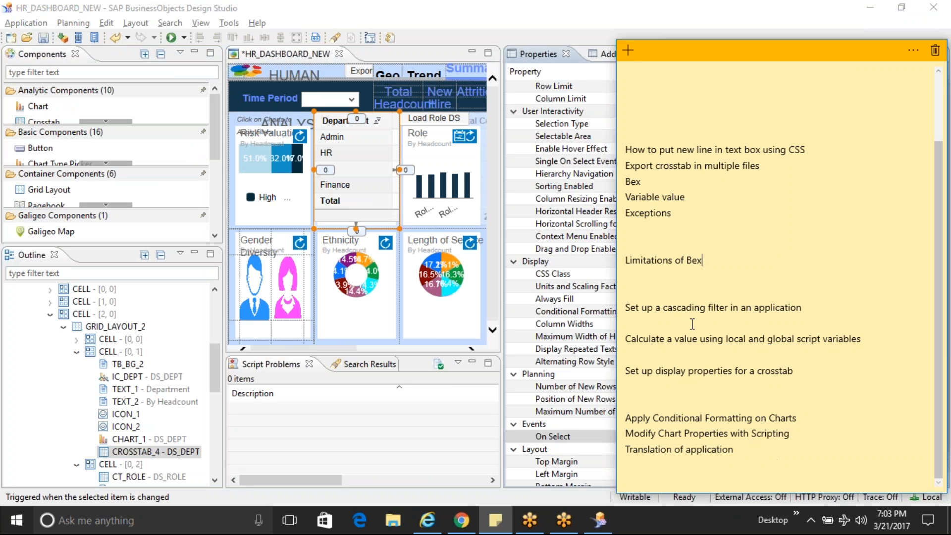
left_click(742, 456)
left_click(209, 349)
left_click_drag(209, 349, 214, 483)
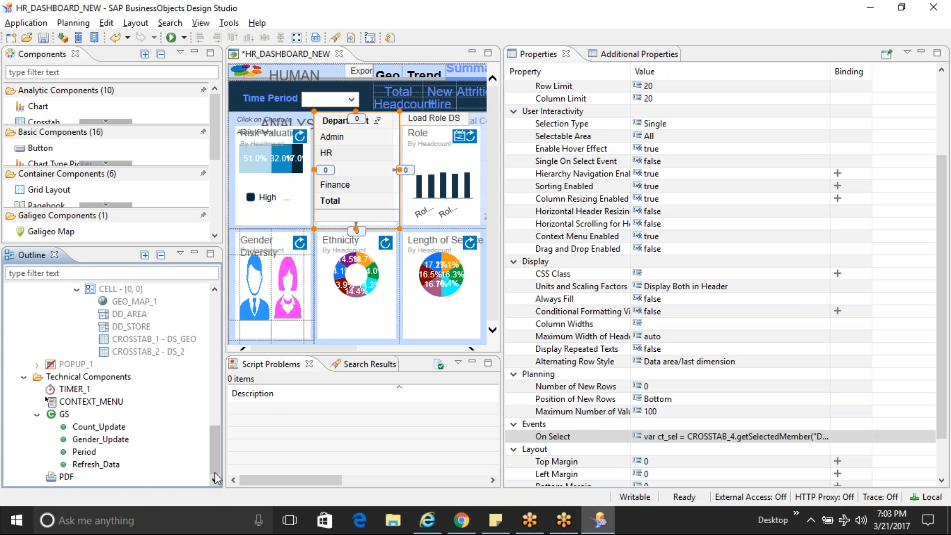
double_click(52, 416)
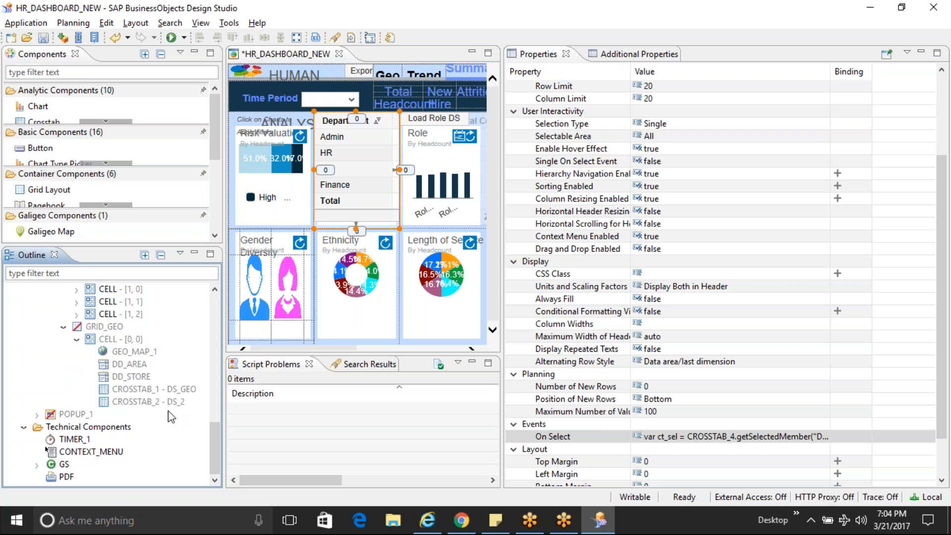
Look over the running dashboard in Internet Explorer and open the Text property of the Trend Analysis heading in Design Studio.
left_click(495, 520)
left_click(437, 520)
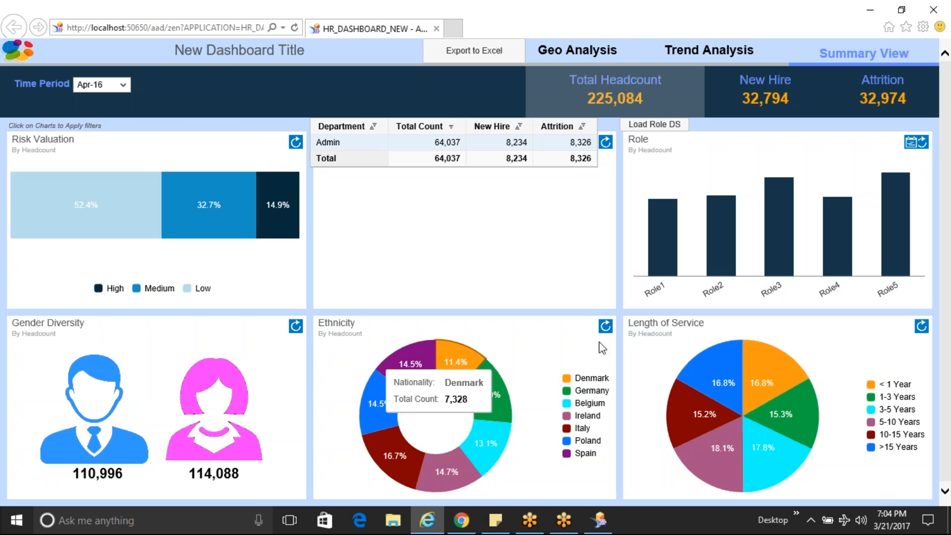
left_click(598, 520)
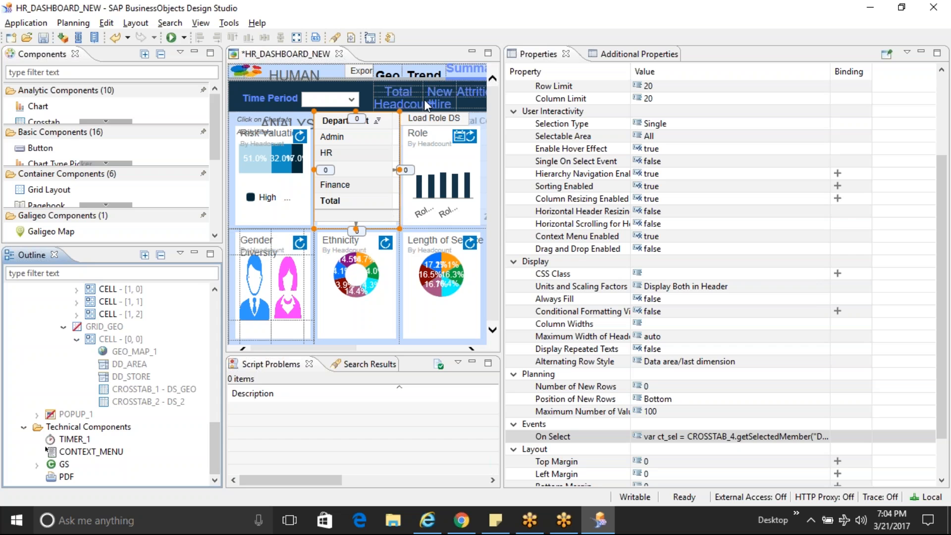
left_click(424, 74)
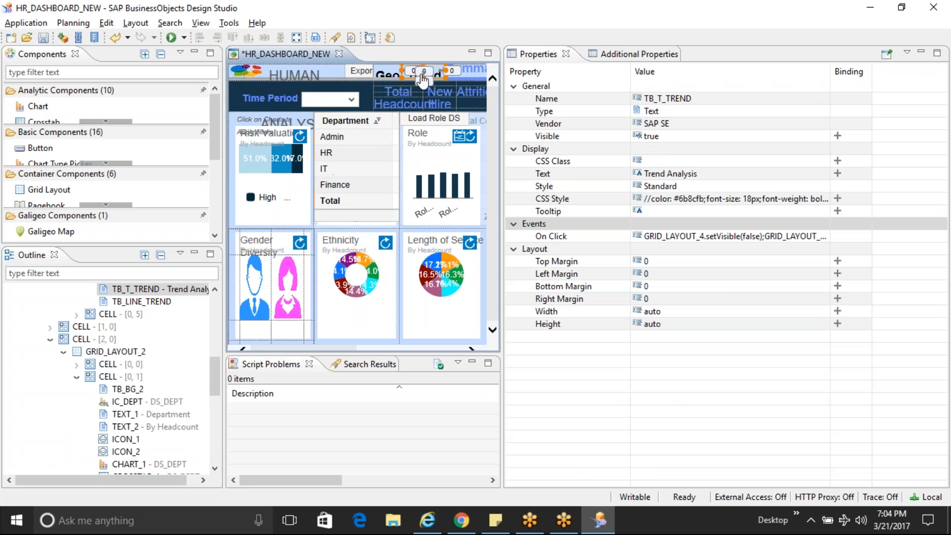
left_click(676, 173)
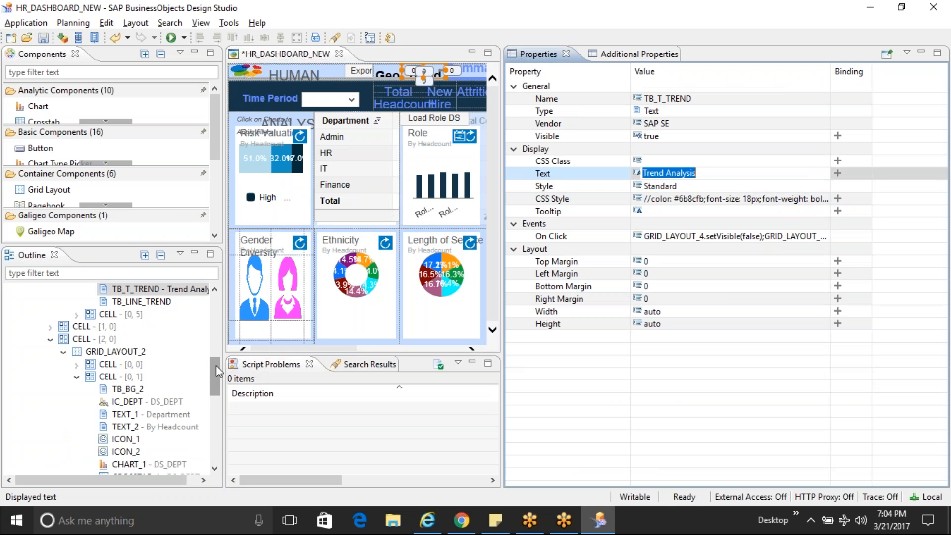
Create a Text Pool under Technical Components in the outline.
left_click_drag(216, 364, 215, 446)
left_click(70, 415)
right_click(69, 419)
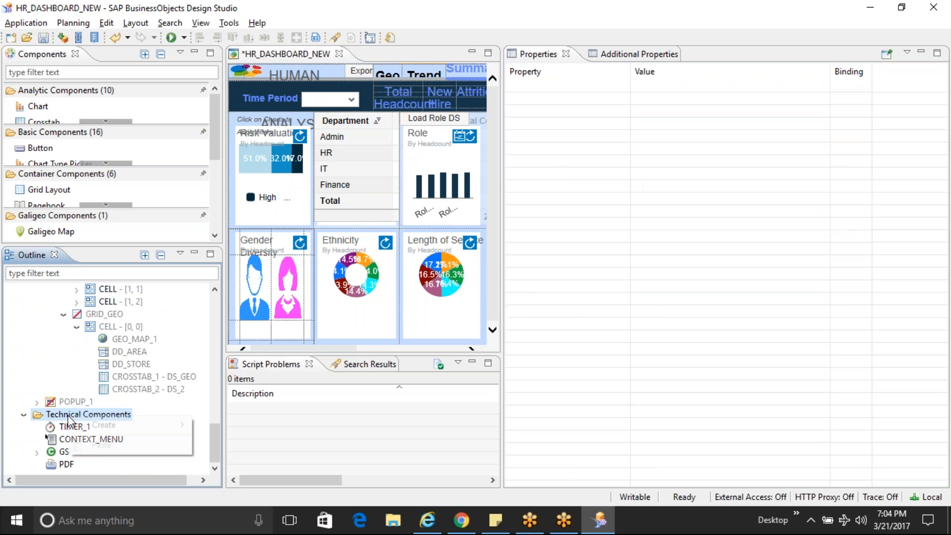
mouse_move(132, 426)
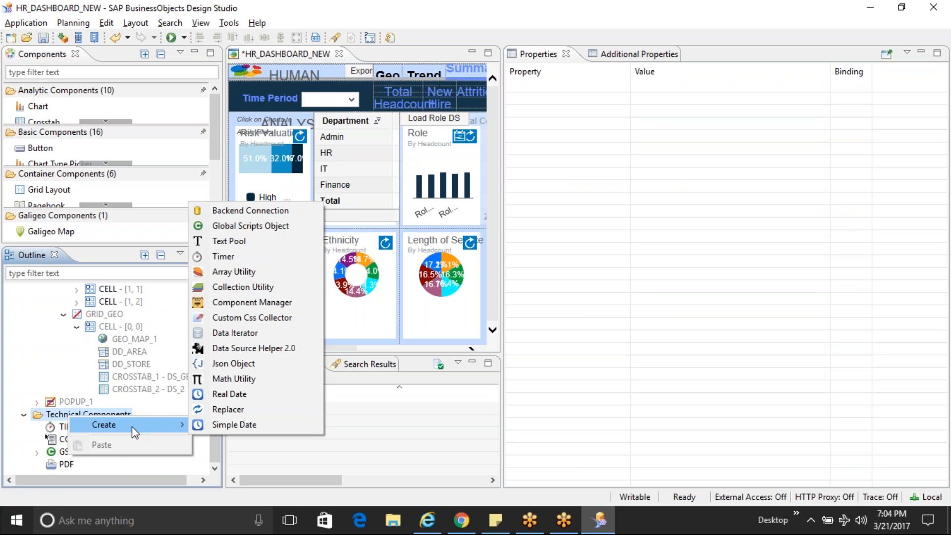
left_click(236, 242)
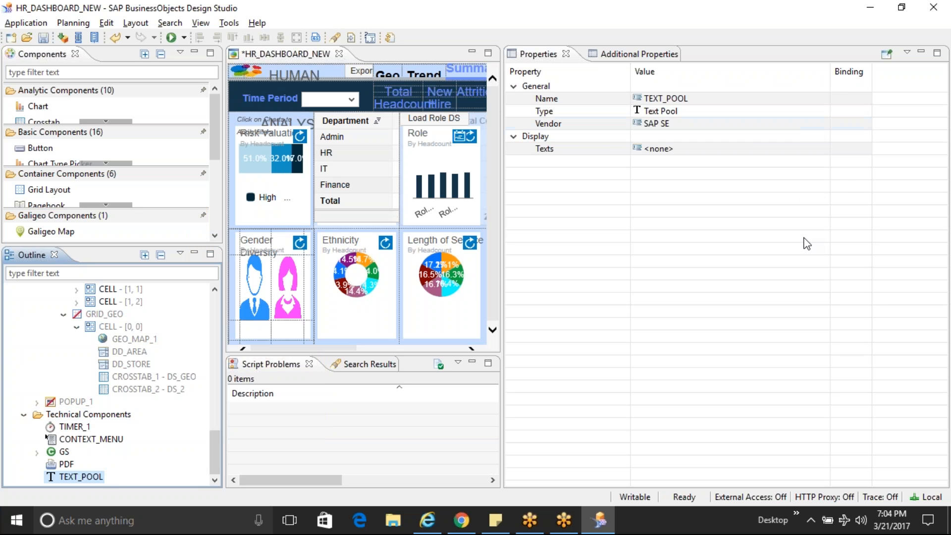
Insert a first entry in the new text pool's Texts with the text Trend Analysis.
left_click(828, 146)
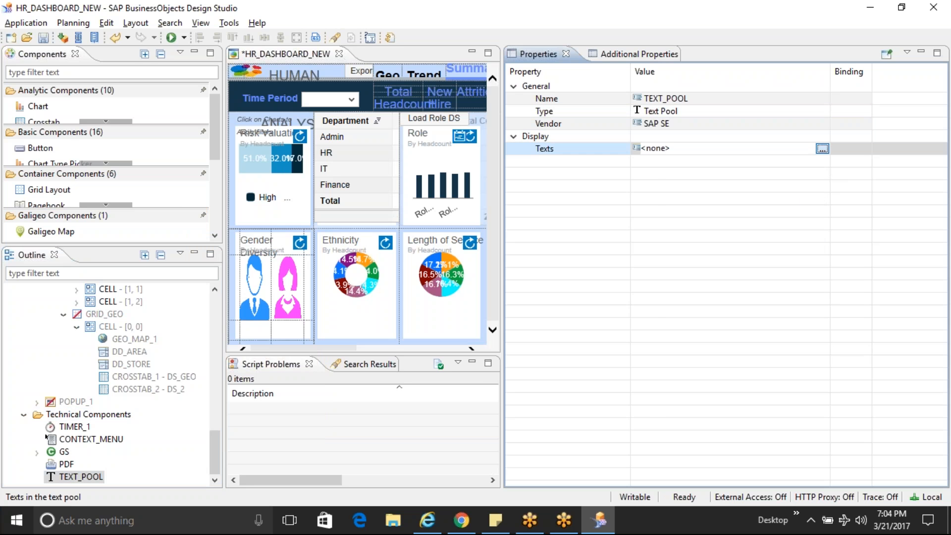
left_click(822, 148)
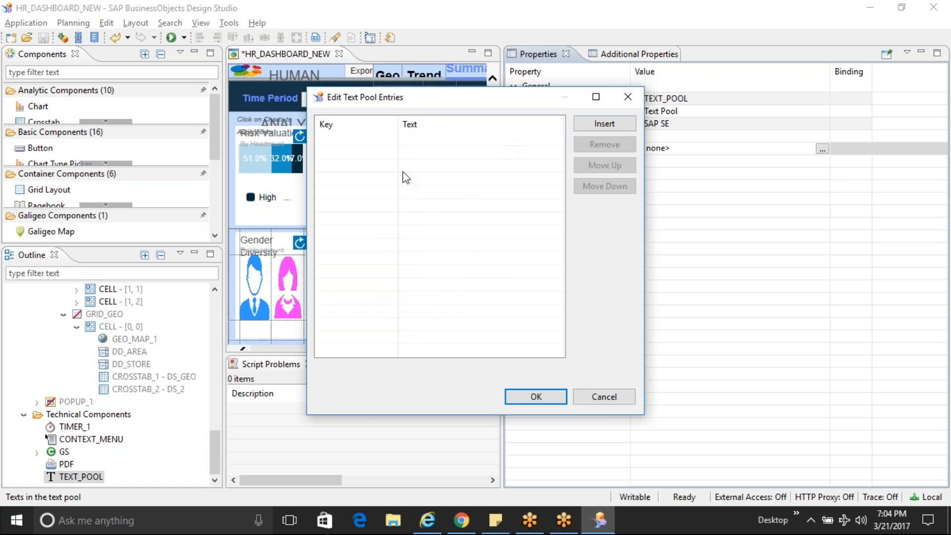
left_click(590, 123)
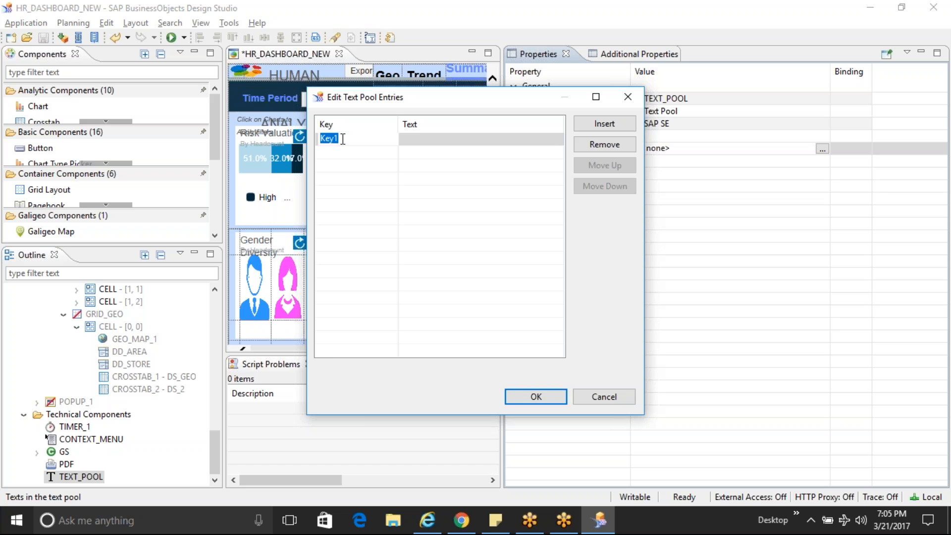
left_click(439, 147)
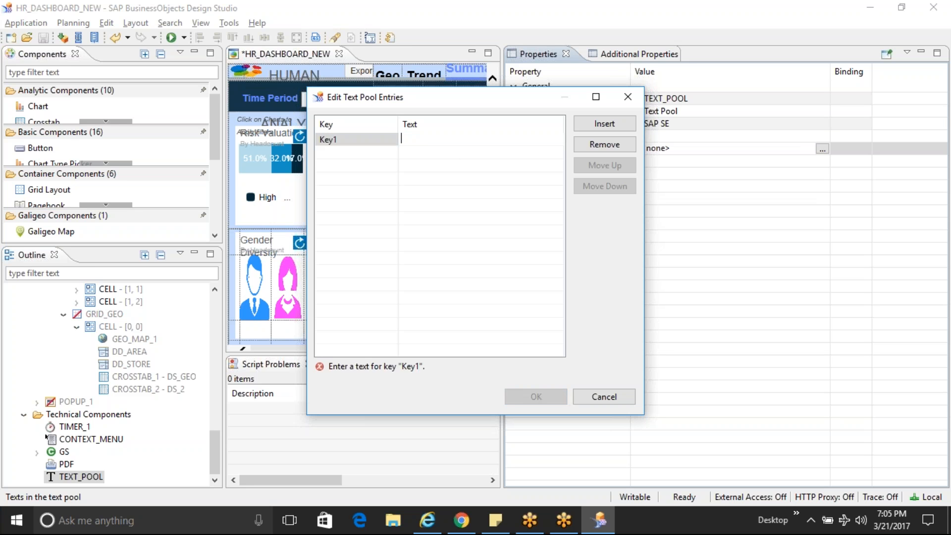
type("Trend Analysis")
key("Return")
Rename the Trend Analysis entry's key to ID1 and back to Key1.
left_click(363, 139)
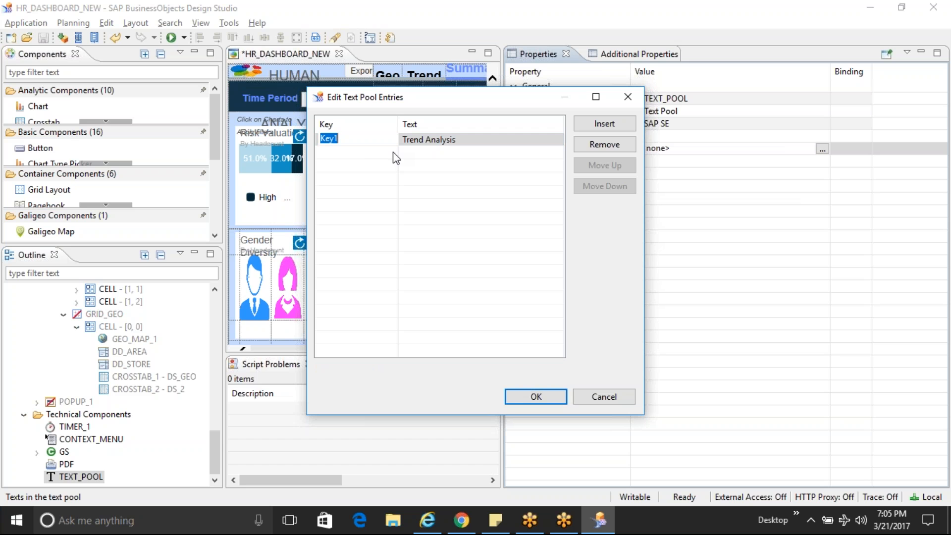
type("ID1")
key("Return")
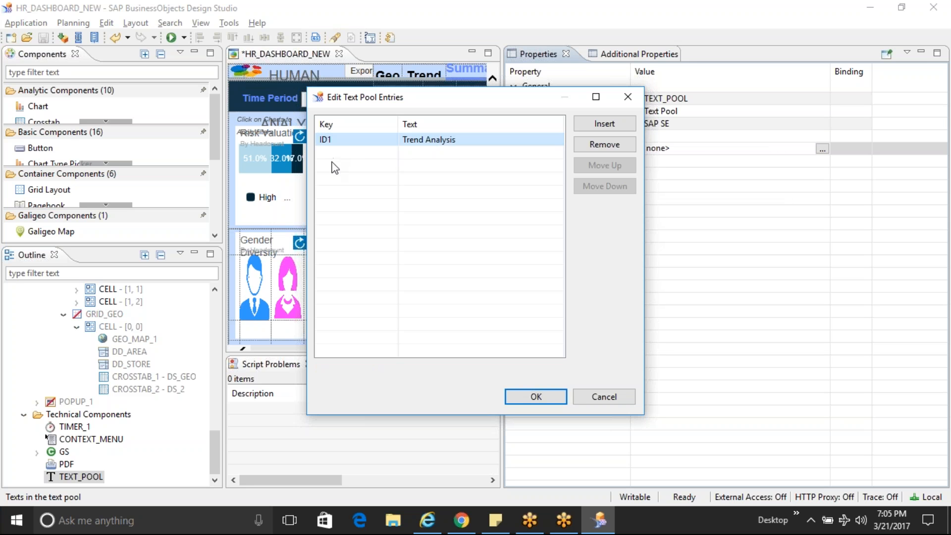
left_click(332, 140)
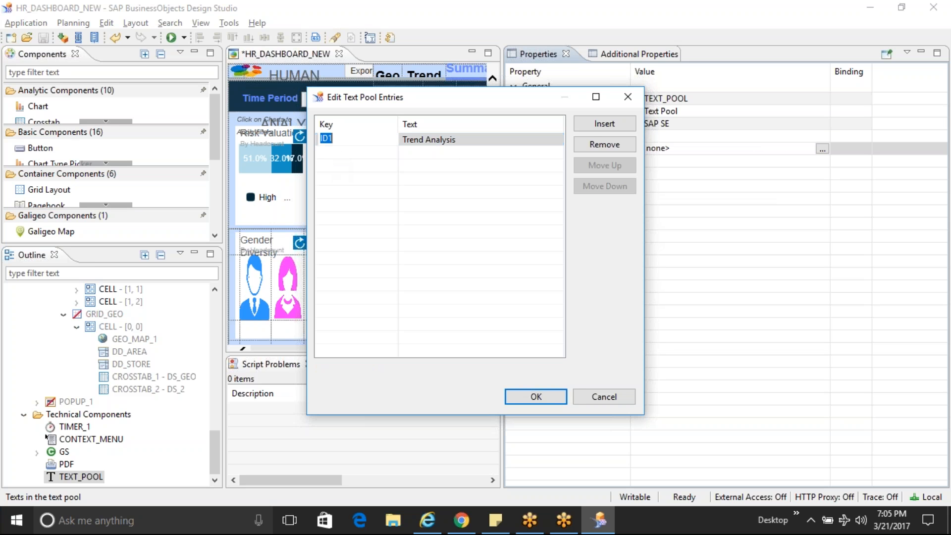
type("Ke")
key("Return")
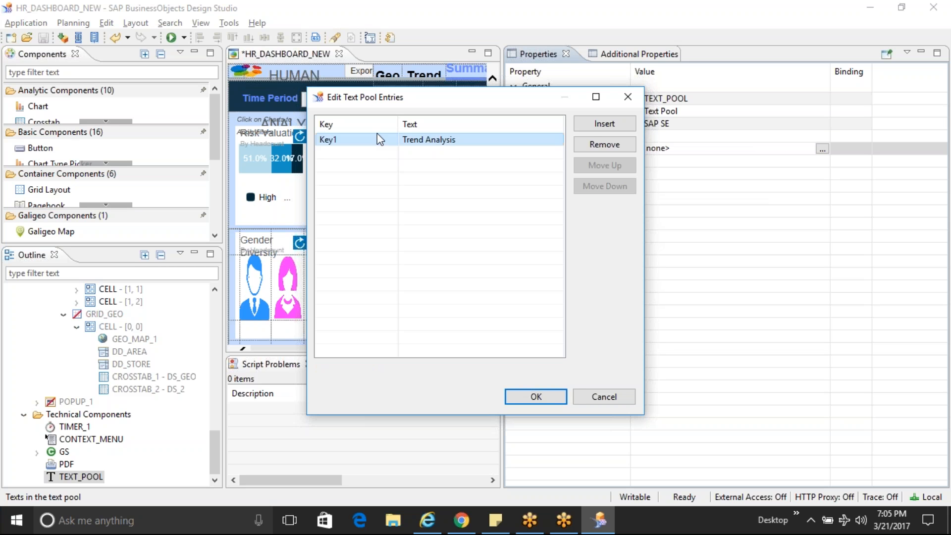
Set the Trend Analysis entry's key to ID1 and insert a second text pool entry.
left_click(342, 139)
type("ID1")
key("Return")
left_click(604, 123)
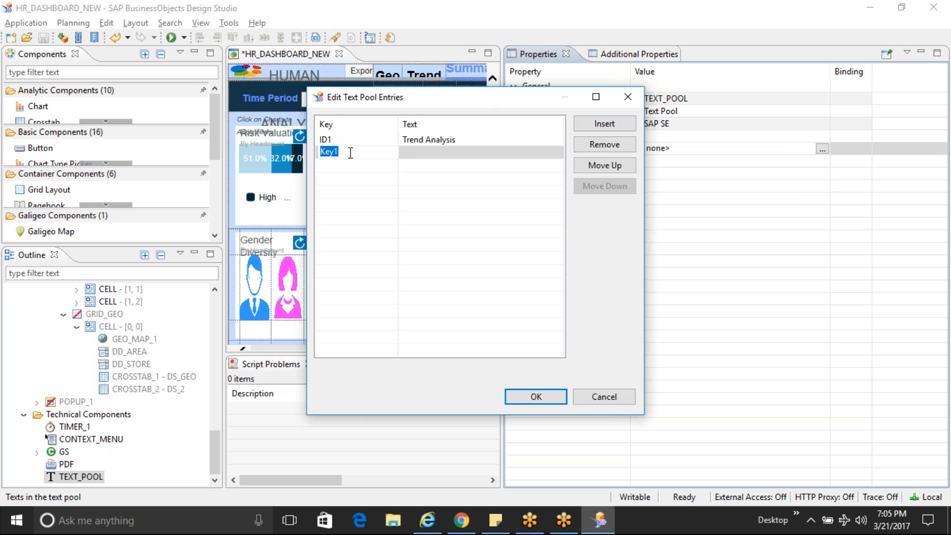
Move the Trend Analysis entry below the new Key1 entry and set its key to Key2.
key("Up")
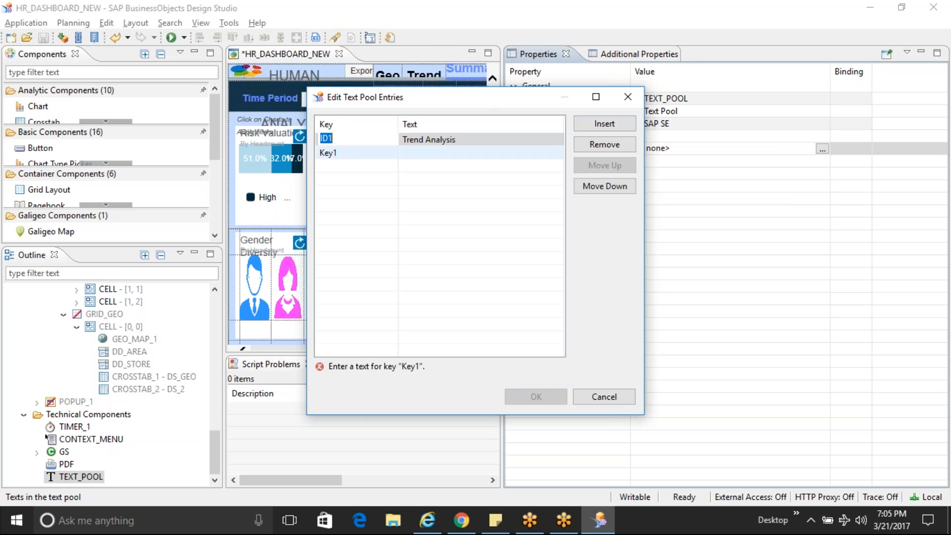
left_click(615, 186)
left_click(330, 152)
type("Key2")
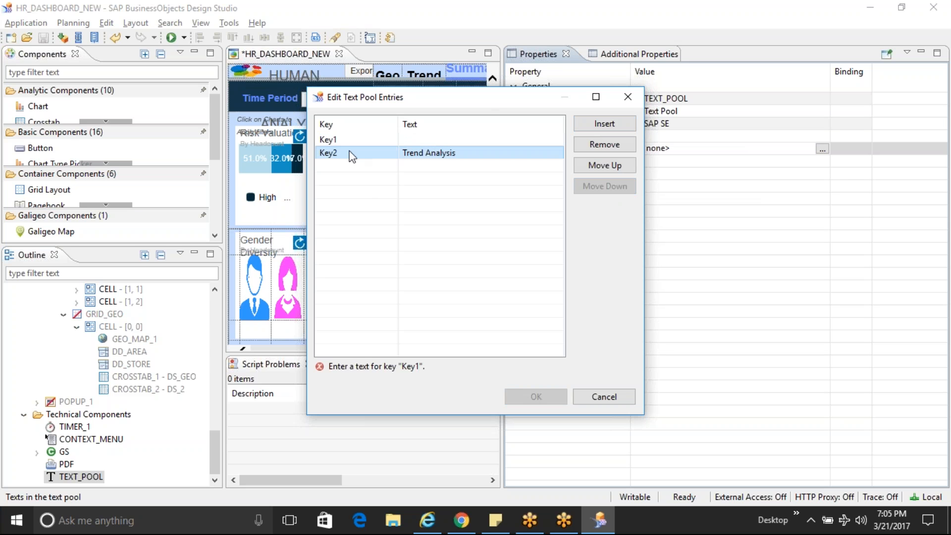
Set Key1's text to Geo Analysis and accept the text pool entries.
left_click(405, 139)
type("Ge")
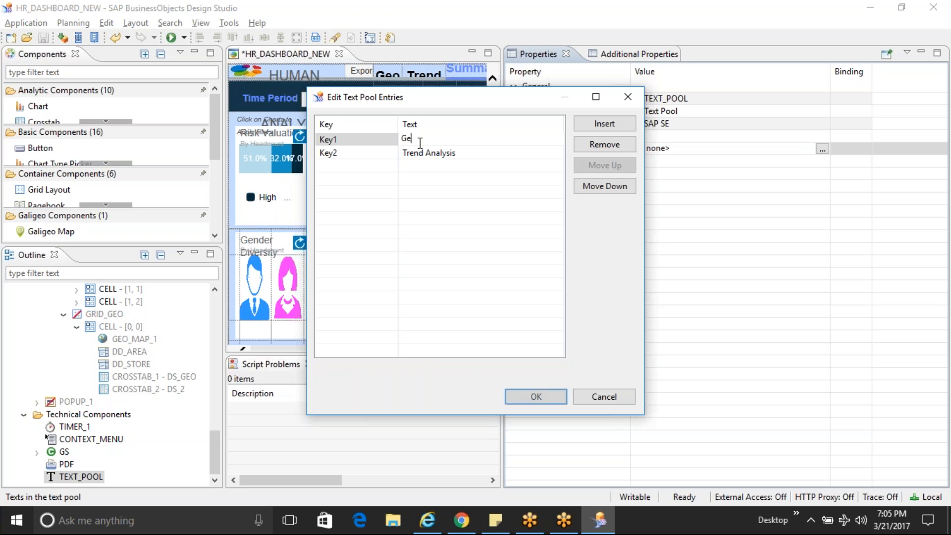
type("o Analysi")
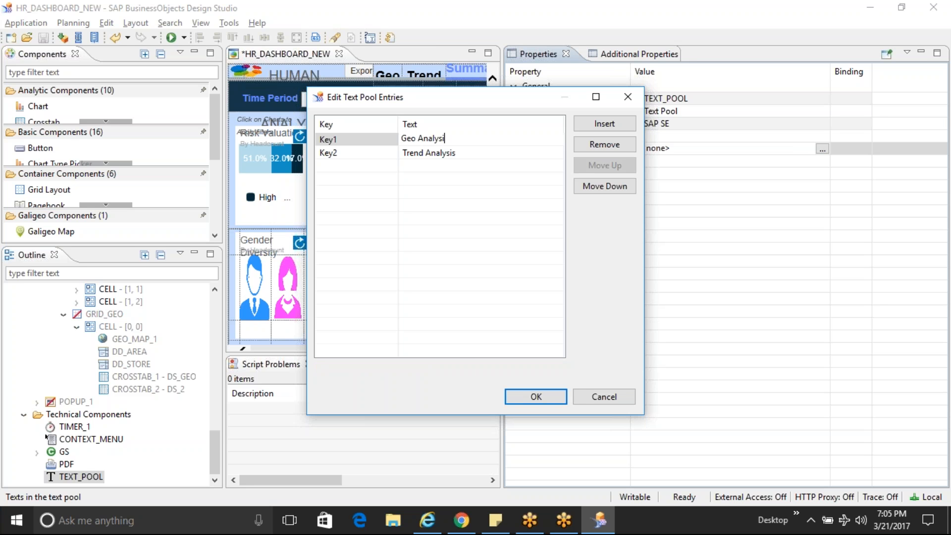
type("s")
key("Return")
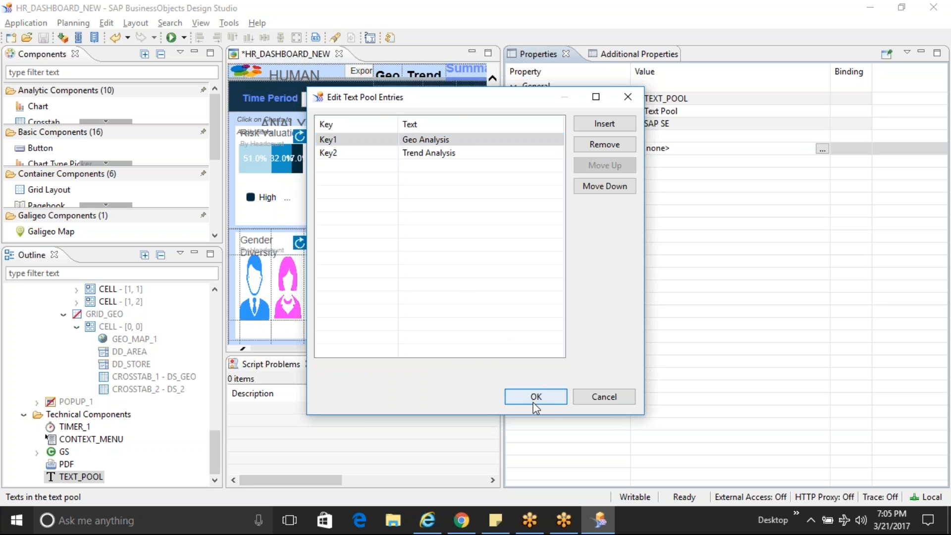
left_click(536, 396)
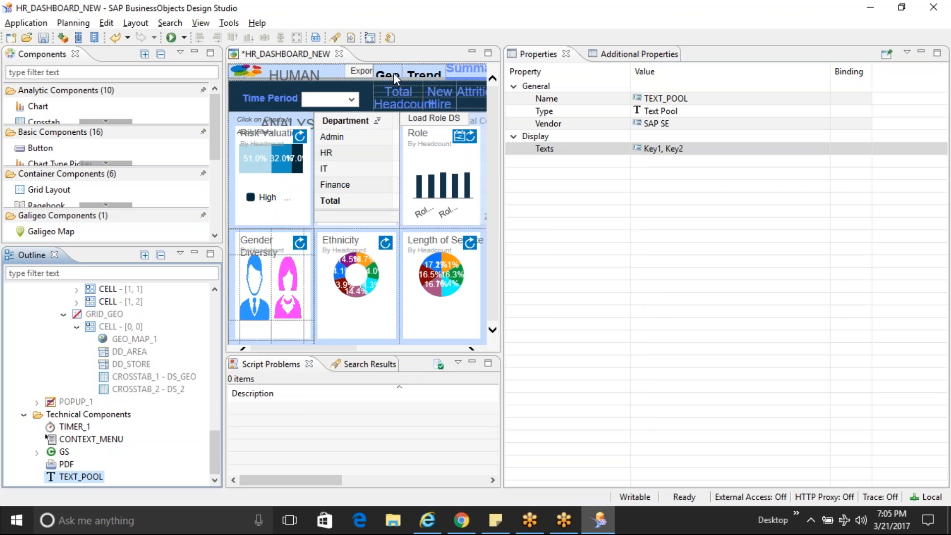
Clear the displayed text of the Trend Analysis heading TB_T_TREND.
left_click(434, 74)
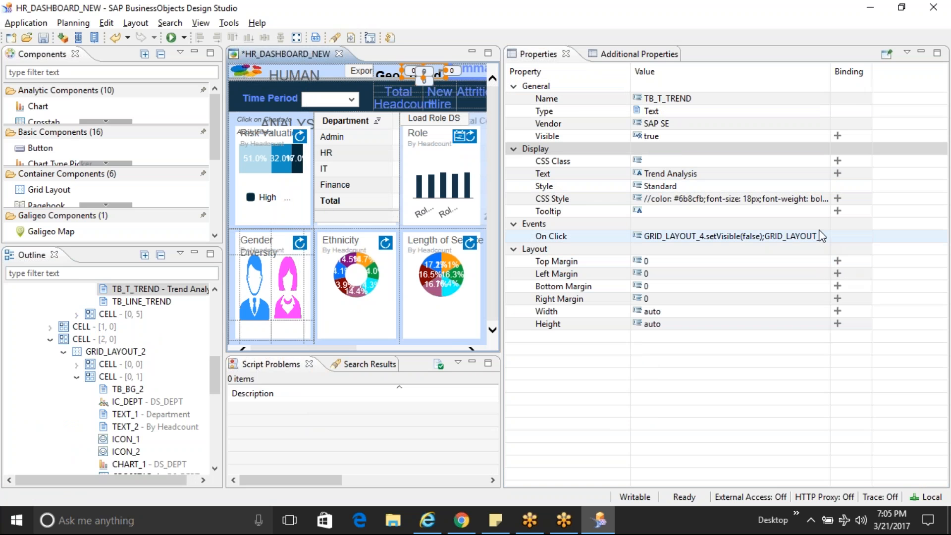
left_click(670, 173)
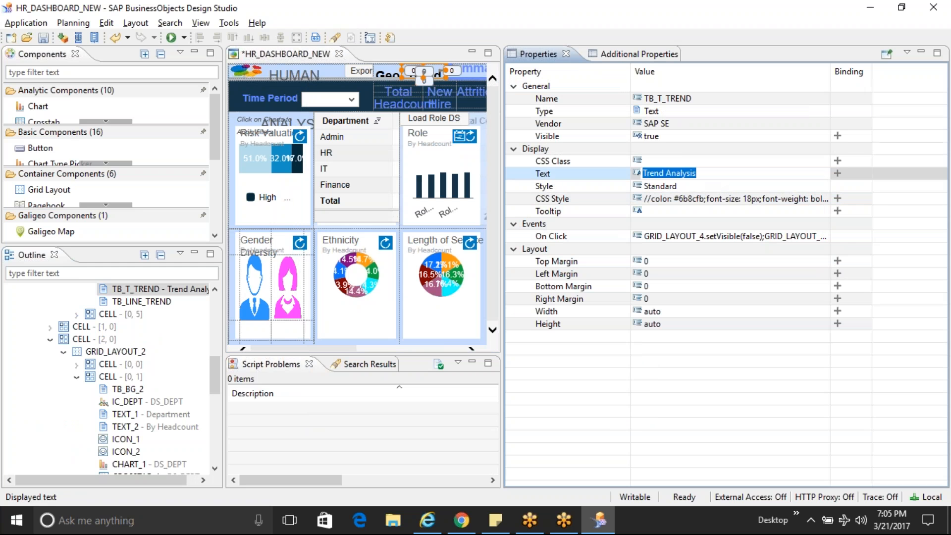
key("BackSpace")
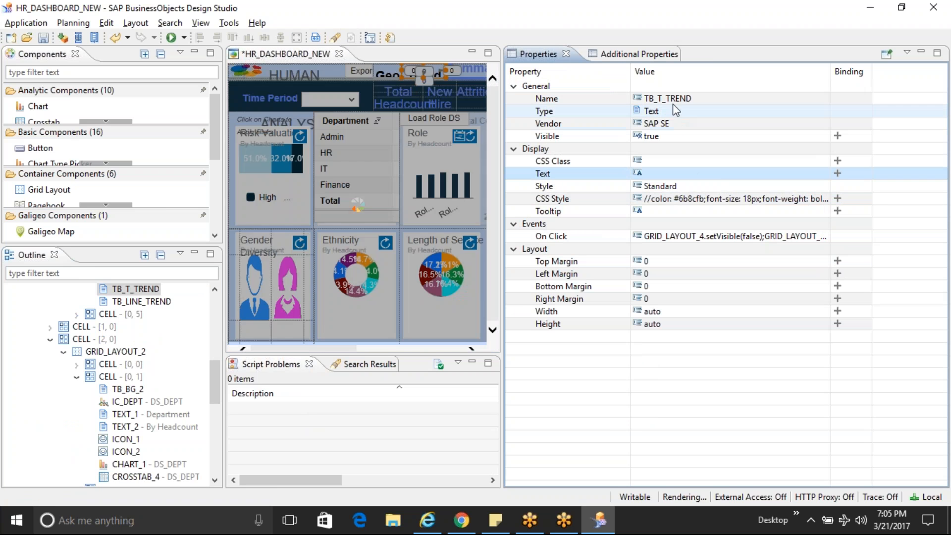
Copy the heading's component name TB_T_TREND and open the On Startup script of the HR_DASHBOARD_NEW application.
left_click(673, 100)
key("ctrl+c")
left_click_drag(216, 371, 221, 284)
left_click(110, 291)
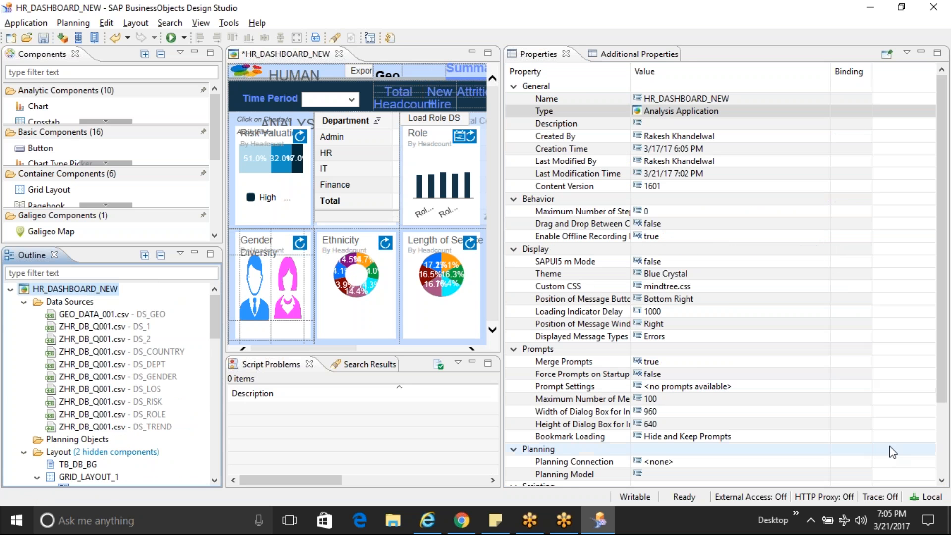
left_click(944, 456)
left_click(817, 449)
left_click(822, 448)
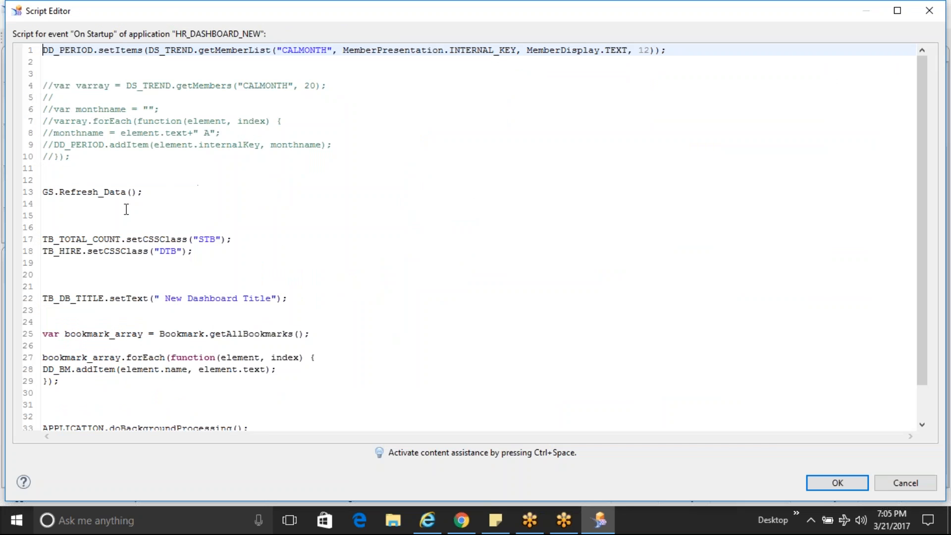
Add a TB_T_TREND.setText() call on the blank line below GS.Refresh_Data() in the On Startup script.
left_click(119, 212)
key("ctrl+v")
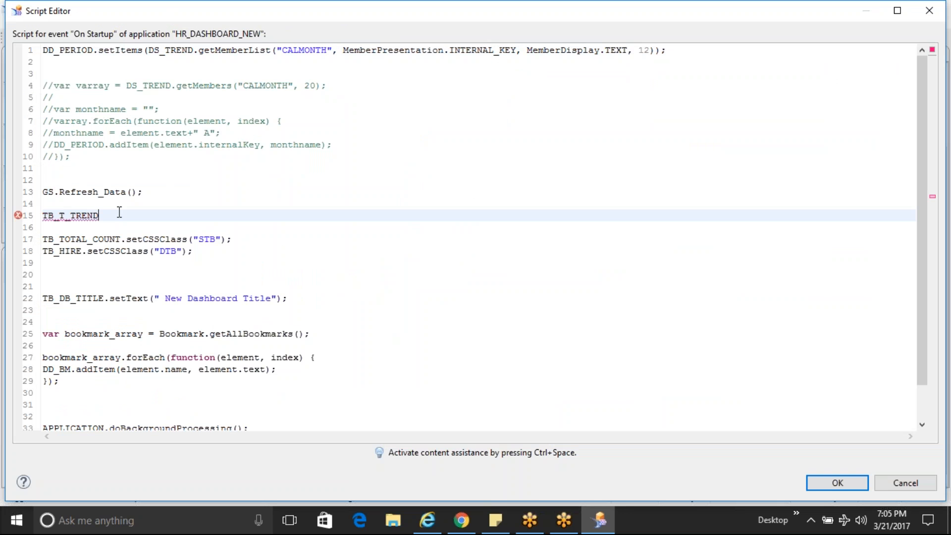
type(".s")
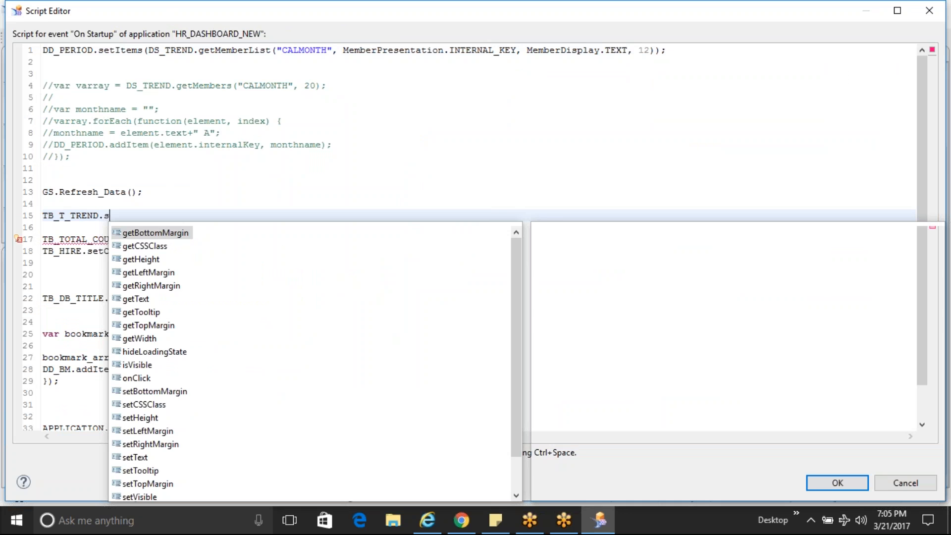
type("etT")
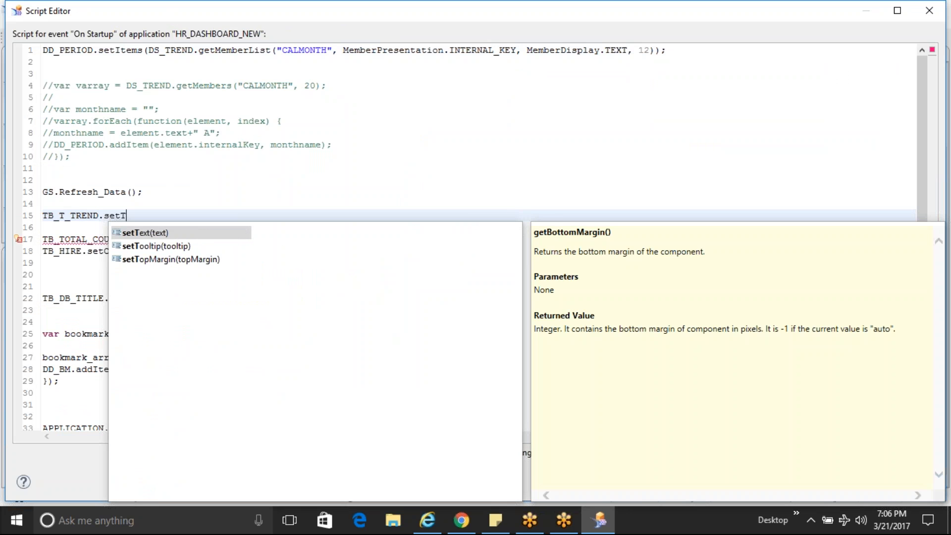
key("Escape")
key("ctrl+space")
key("Return")
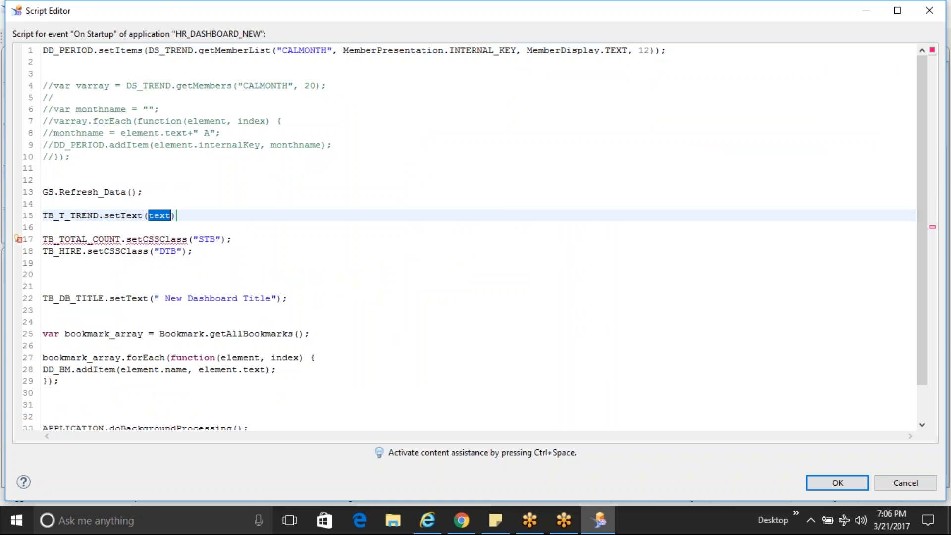
Try the literal text "Geo Analysis" as the argument of TB_T_TREND.setText and remove it.
type("\"Geo A")
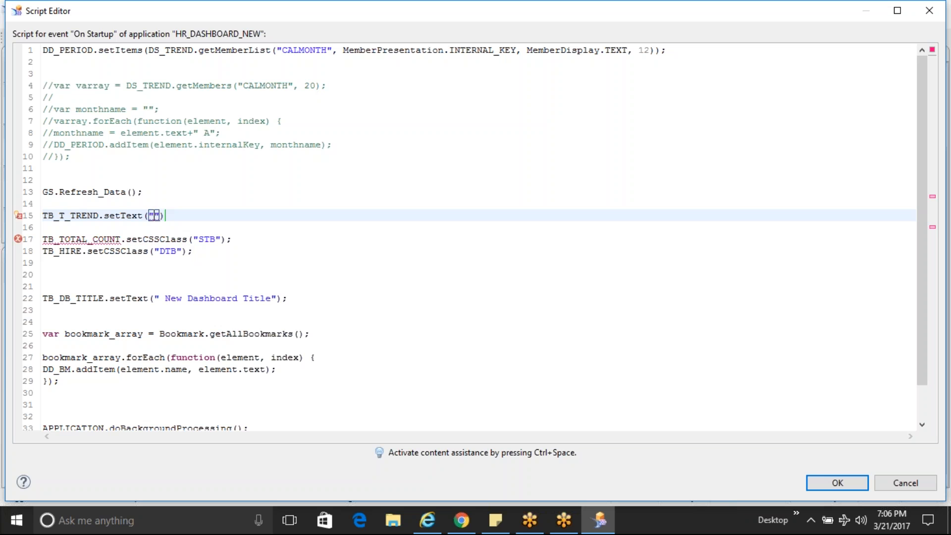
type("nalysis")
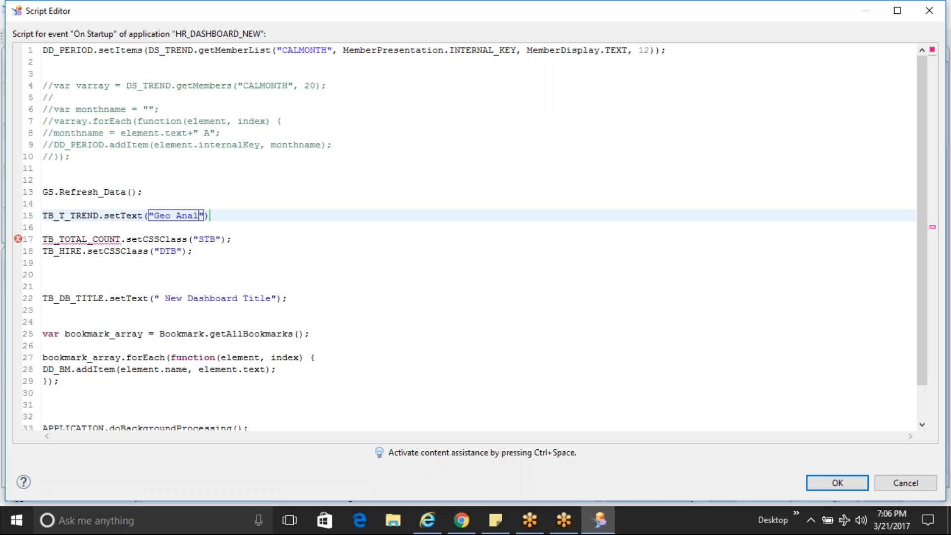
key("shift+Right")
key("shift+Left")
key("shift+Left")
key("shift+Left")
key("shift+Left")
key("shift+Left")
key("shift+Left")
key("shift+Left")
key("shift+Left")
key("shift+Left")
key("shift+Left")
key("shift+Left")
key("shift+Left")
key("shift+Left")
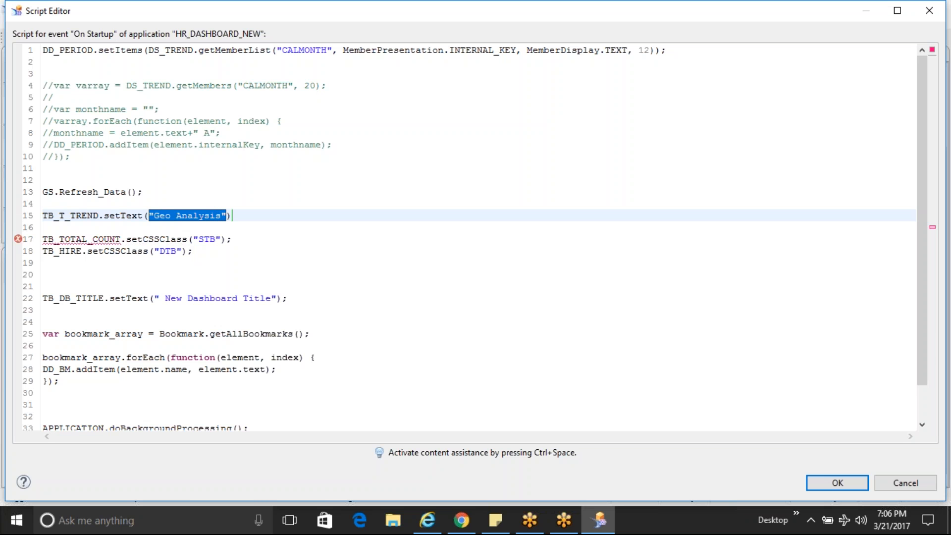
key("BackSpace")
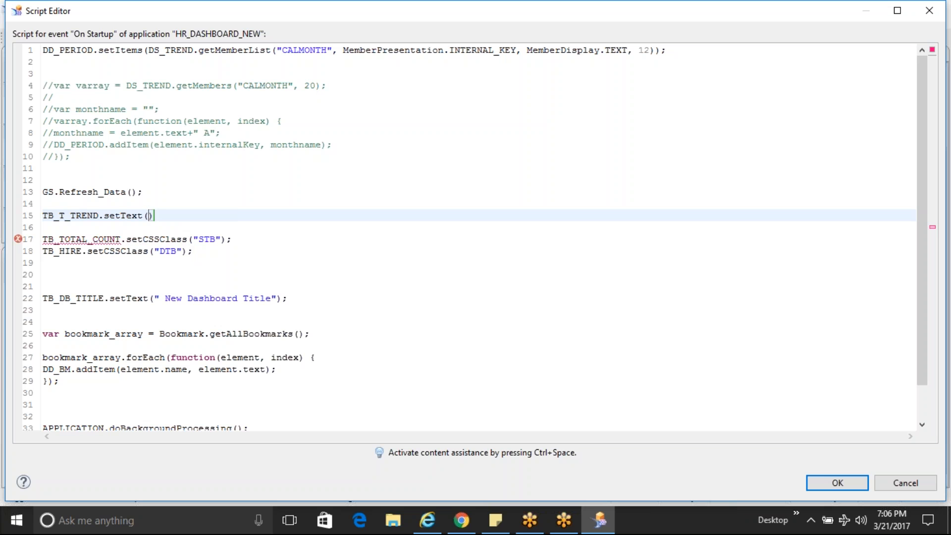
Pass TEXT_POOL.Key1 to TB_T_TREND.setText, end the statement with a semicolon and accept the script.
type("TEXT_P")
key("ctrl+space")
key("Return")
type(".")
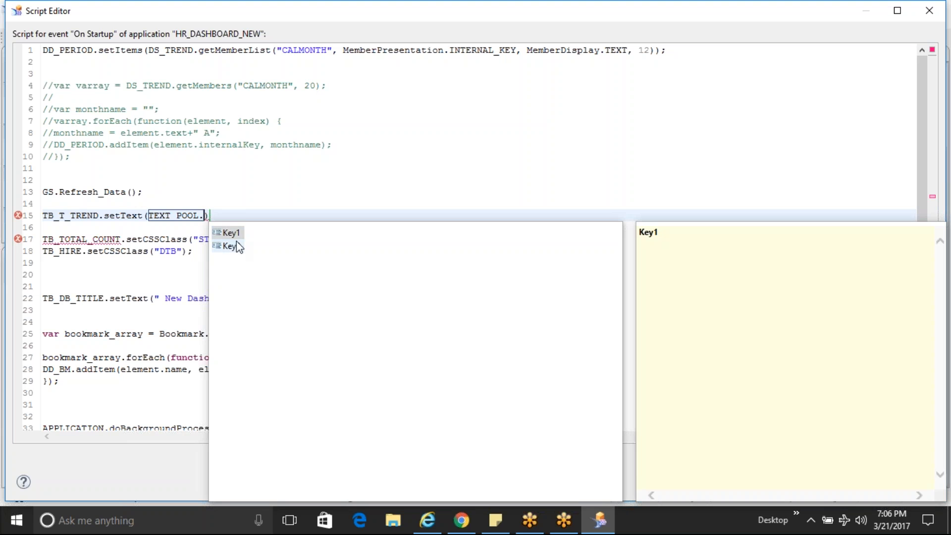
key("Escape")
type("Key1")
key("End")
type(";")
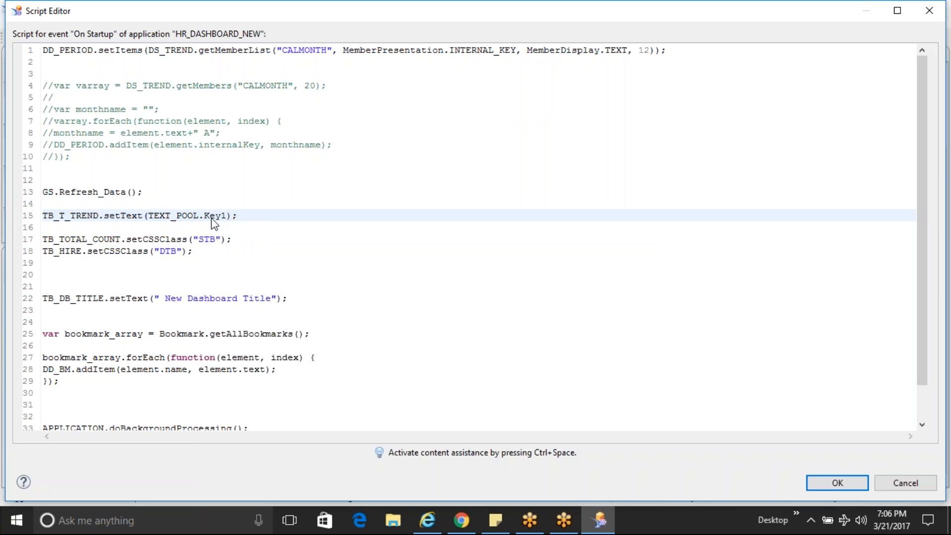
left_click(79, 217)
left_click(831, 479)
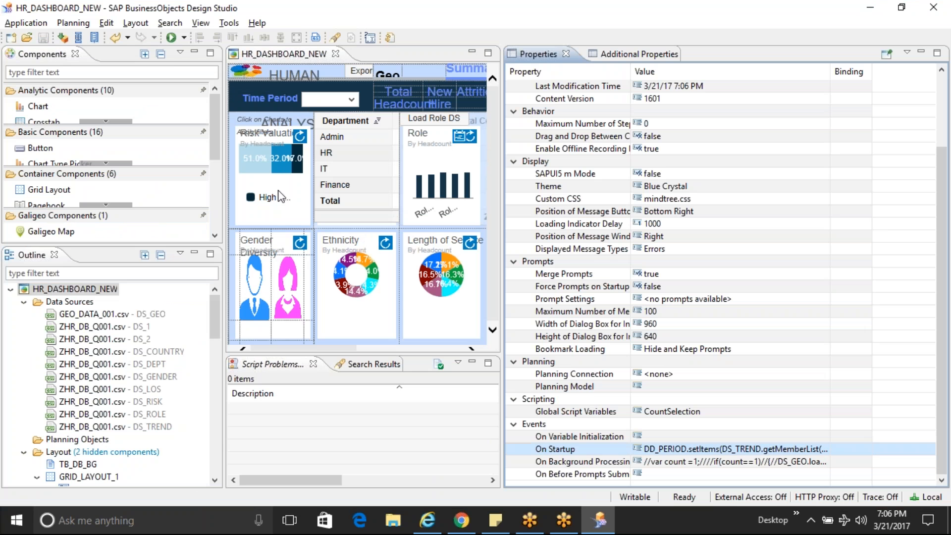
Run the dashboard in the browser, close the old preview, and check the heading text before returning to Design Studio.
left_click(172, 38)
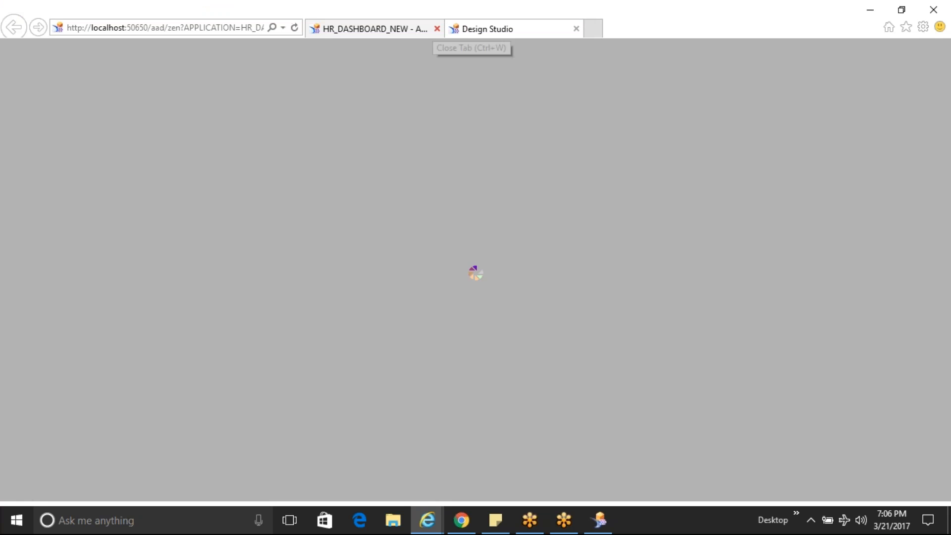
left_click(437, 29)
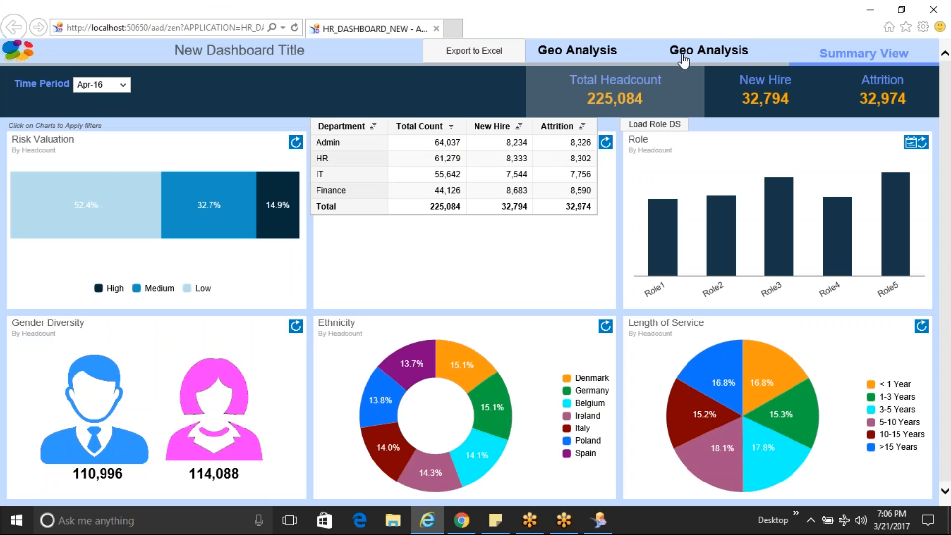
key("alt+Tab")
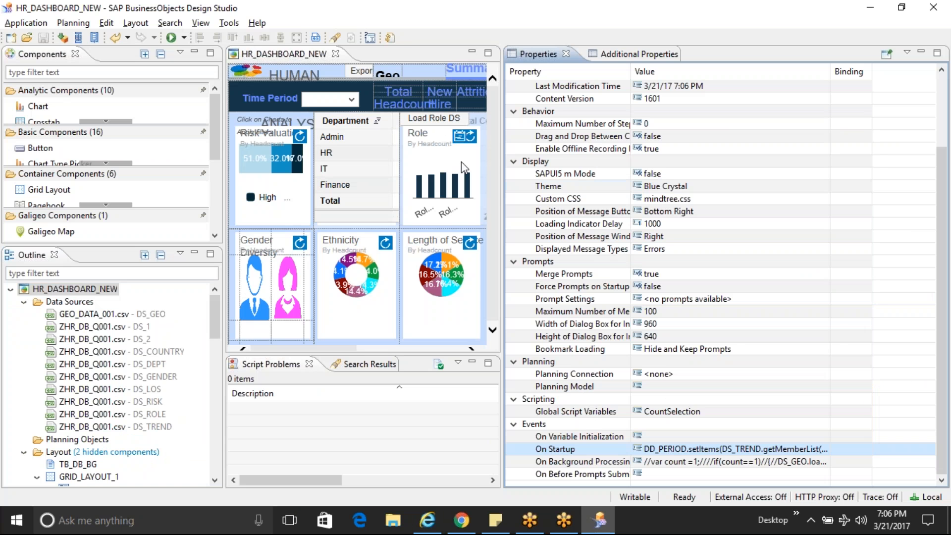
Change the setText argument for TB_T_TREND to TEXT_POOL.Key2 in the On Startup script and run the dashboard again.
left_click(824, 450)
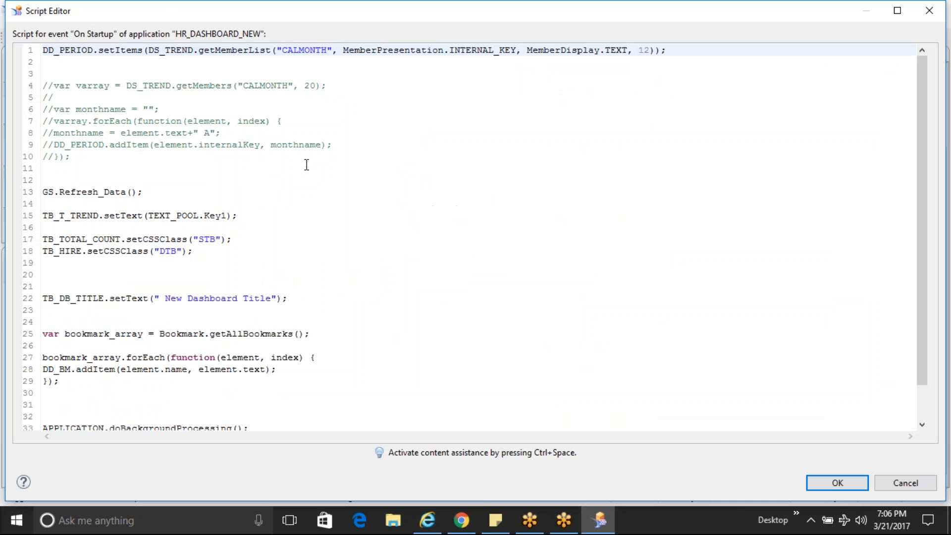
left_click_drag(221, 216, 227, 216)
type("2")
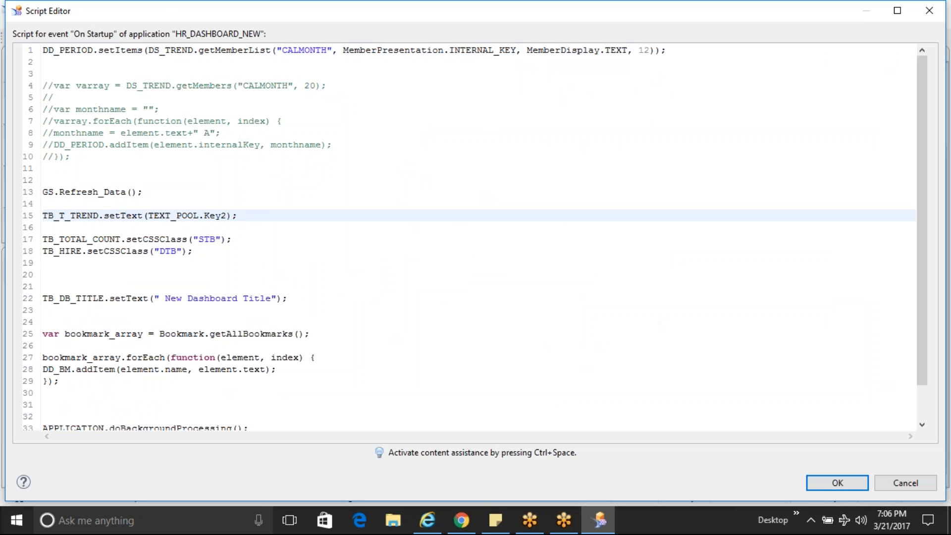
left_click(837, 483)
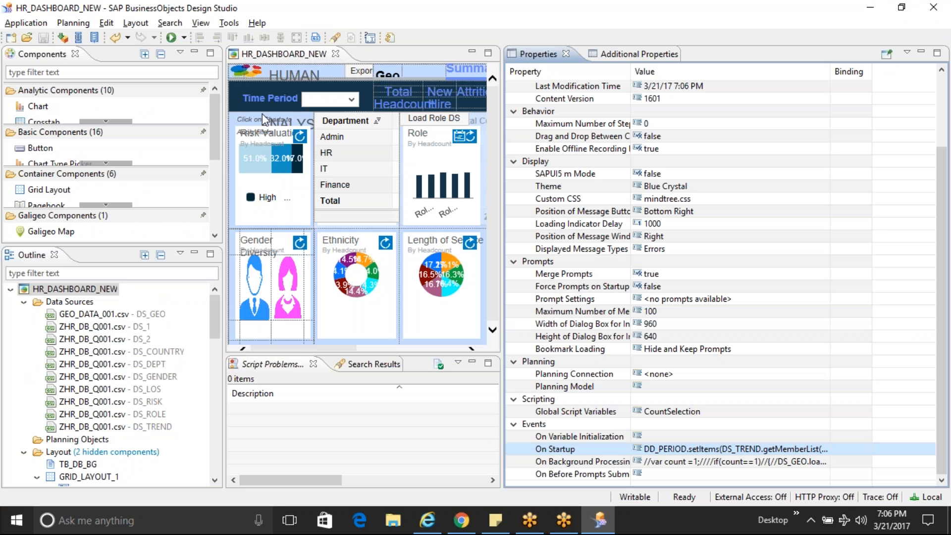
left_click(171, 38)
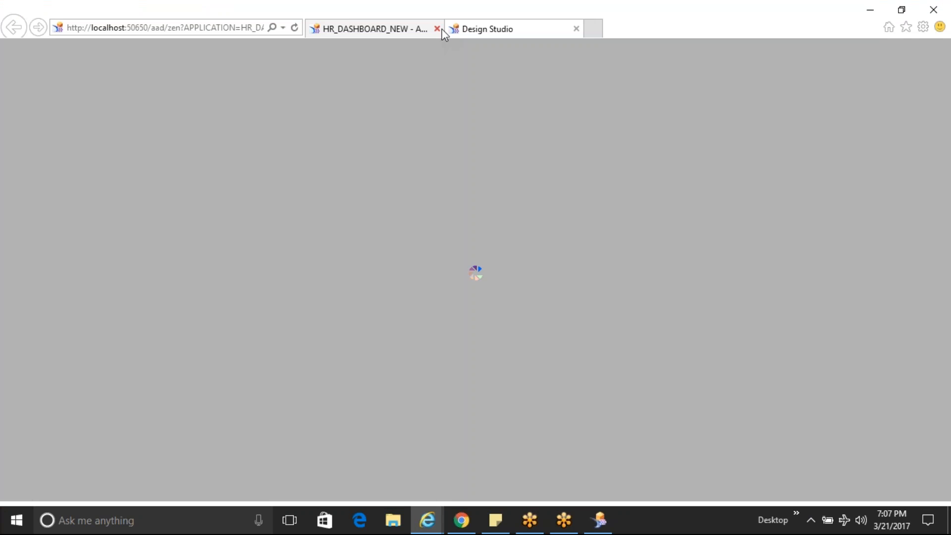
left_click(440, 28)
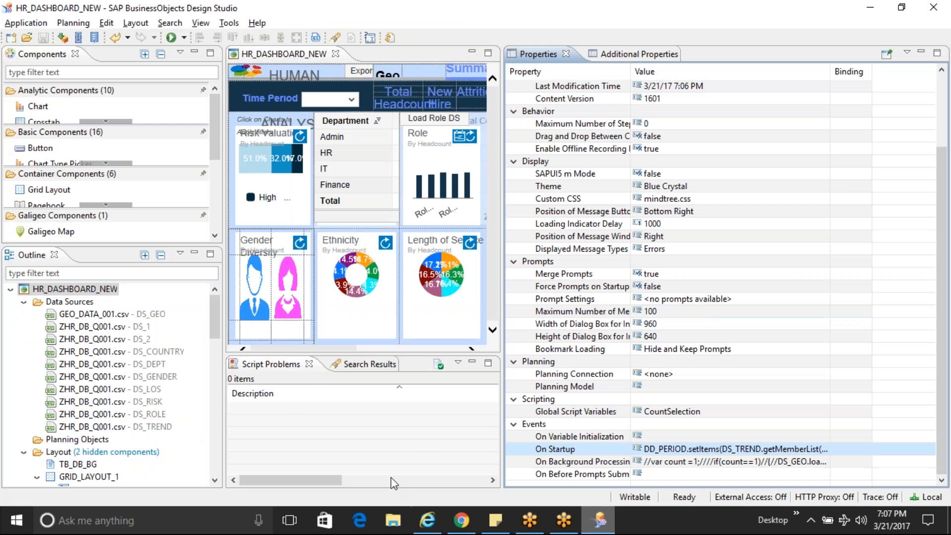
Review the keys and texts in TEXT_POOL, compare them with the headings in the running dashboard, and leave the entries as they are.
left_click_drag(213, 323, 209, 470)
left_click(94, 476)
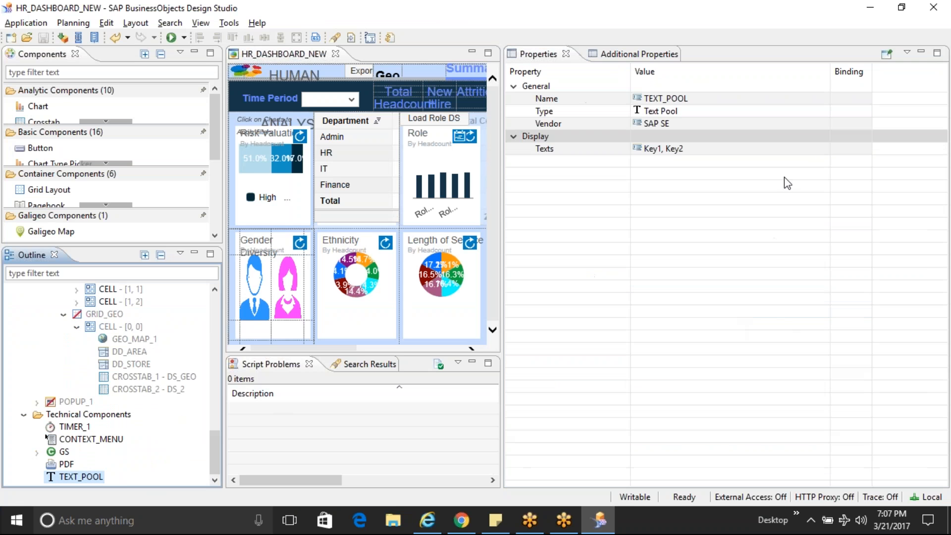
left_click(822, 150)
left_click(340, 139)
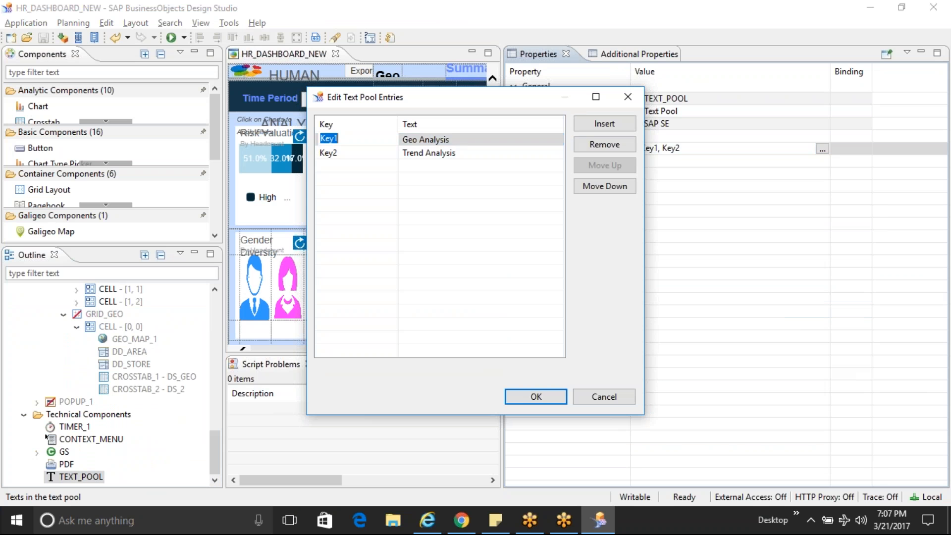
left_click(447, 139)
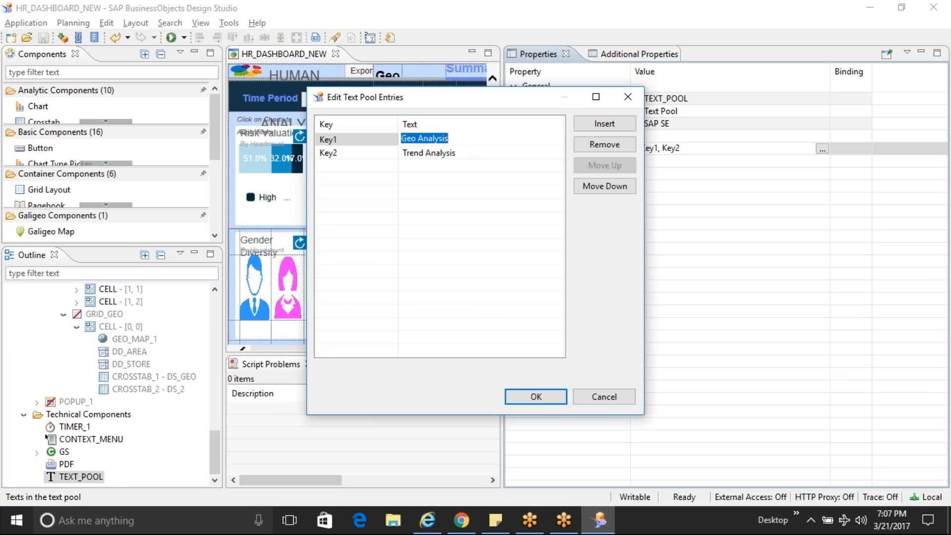
left_click(355, 154)
left_click(459, 156)
key("alt+Tab")
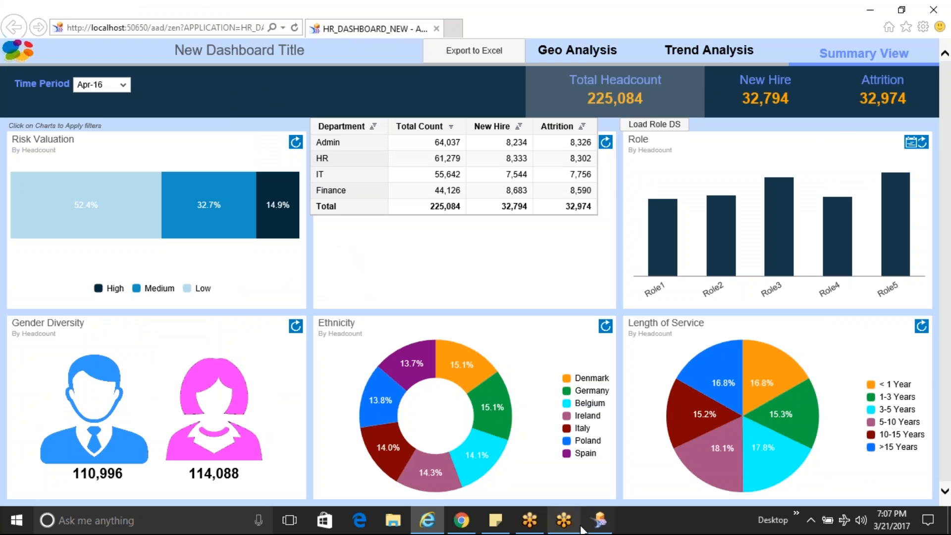
key("alt+Tab")
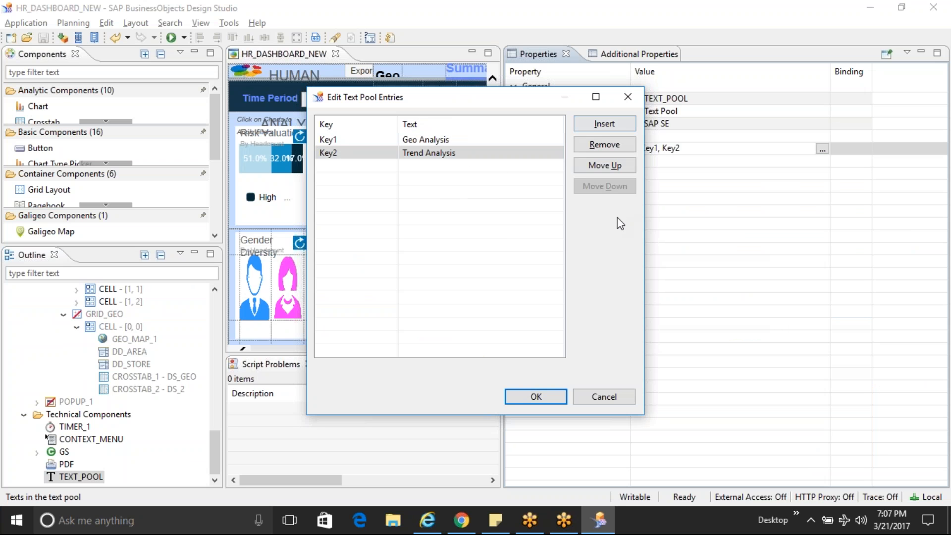
left_click(612, 402)
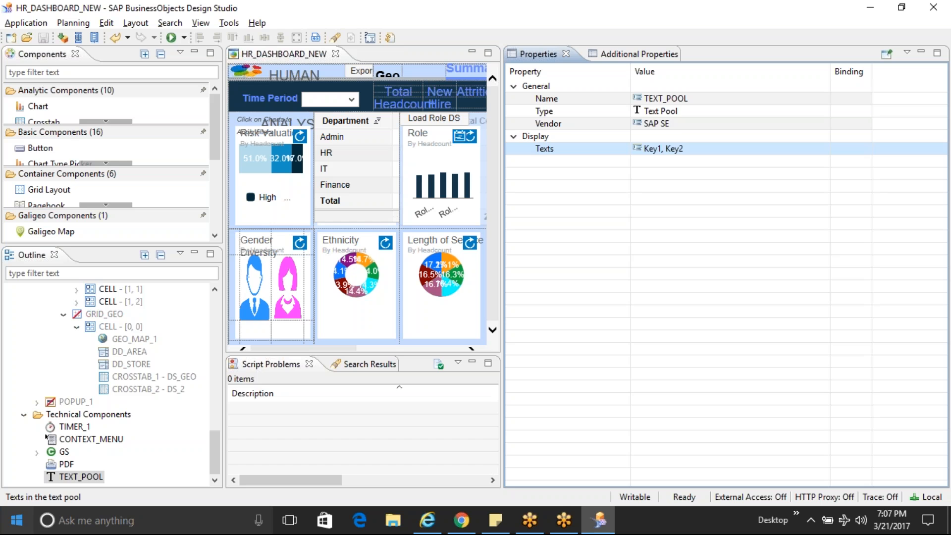
Open Notepad and write "BI Platform" as the first line of a new note.
key("super")
type("note")
key("Return")
type("B")
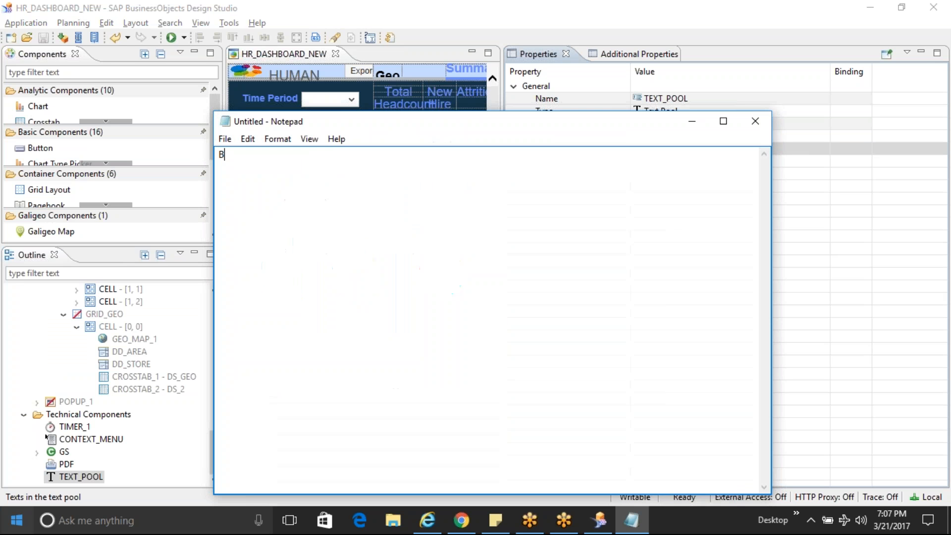
type("I Platform")
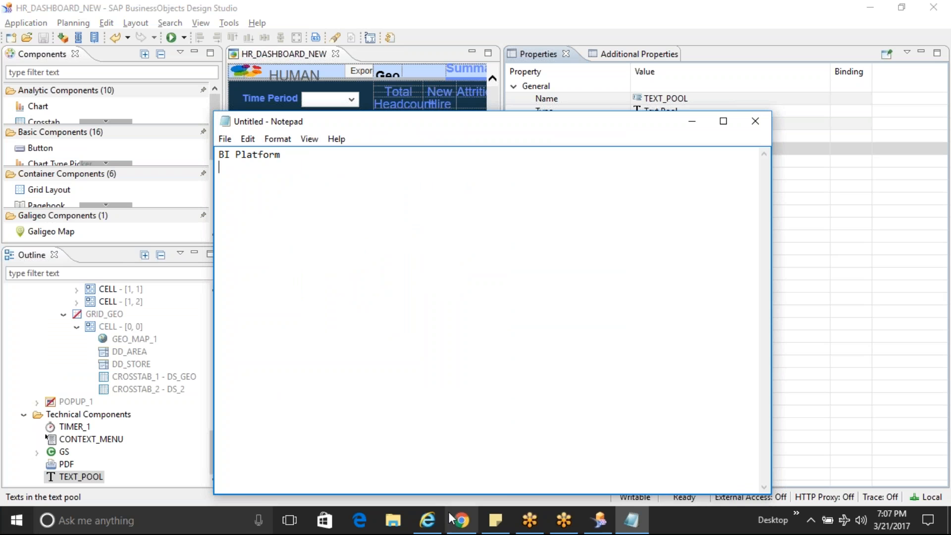
Add the lines "Translation Management Tool" and "Add Lang" below BI Platform, with an empty line in between.
mouse_move(599, 521)
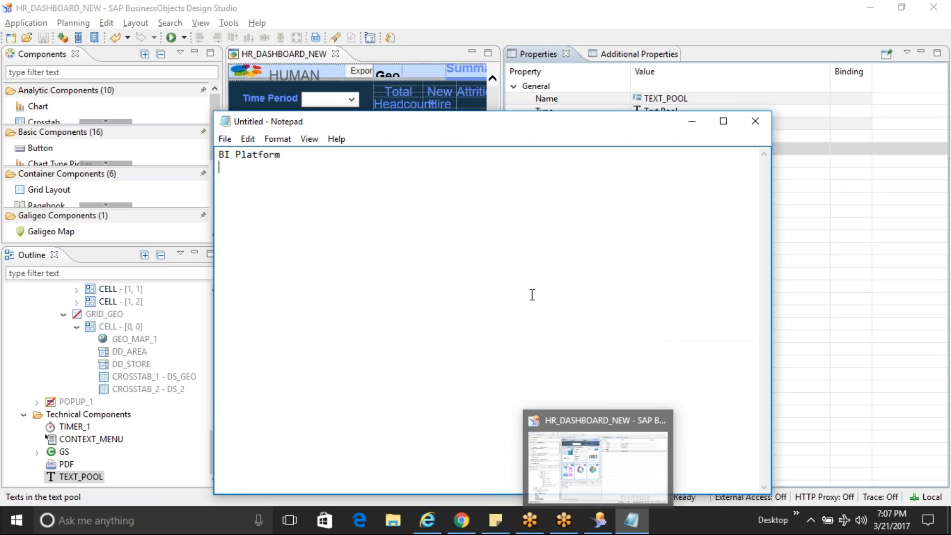
key("Return")
key("Return")
type("Transl")
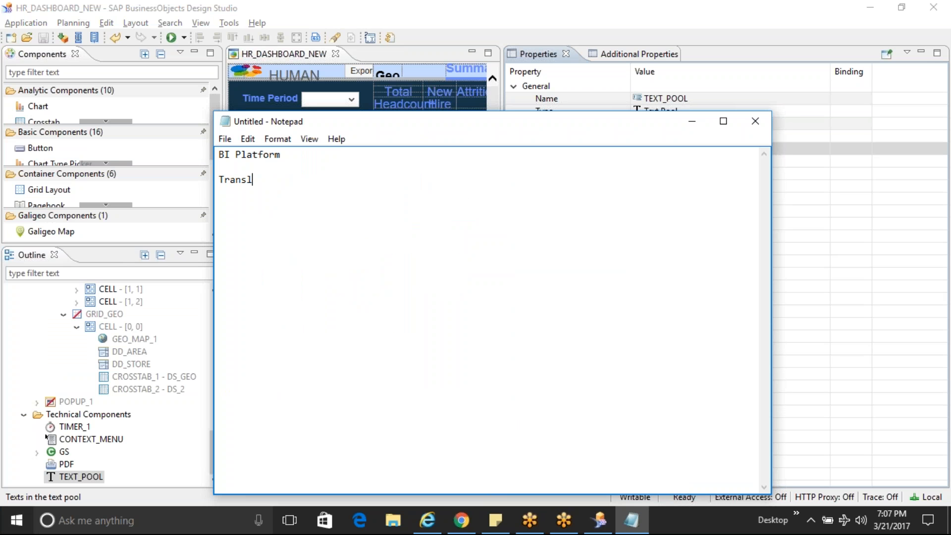
type("ation Management TRoo")
key("BackSpace")
key("BackSpace")
key("BackSpace")
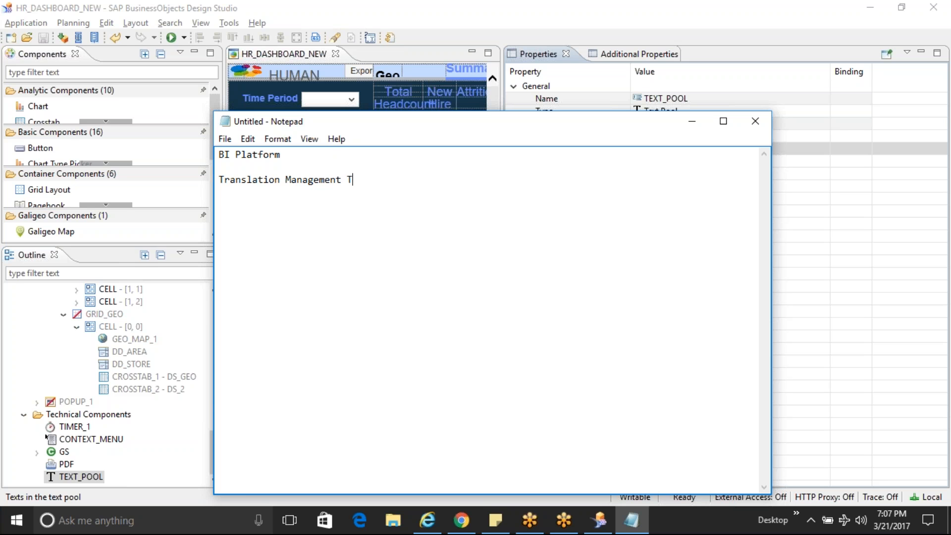
type("ool")
key("Return")
type("Add Lang")
Open Excel with a blank workbook and select cell F5.
key("super")
type("excel")
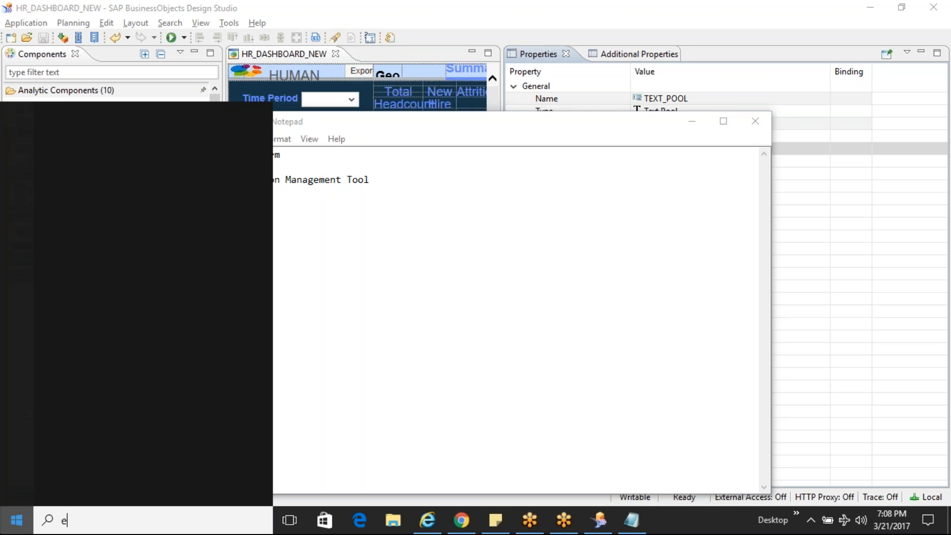
key("Return")
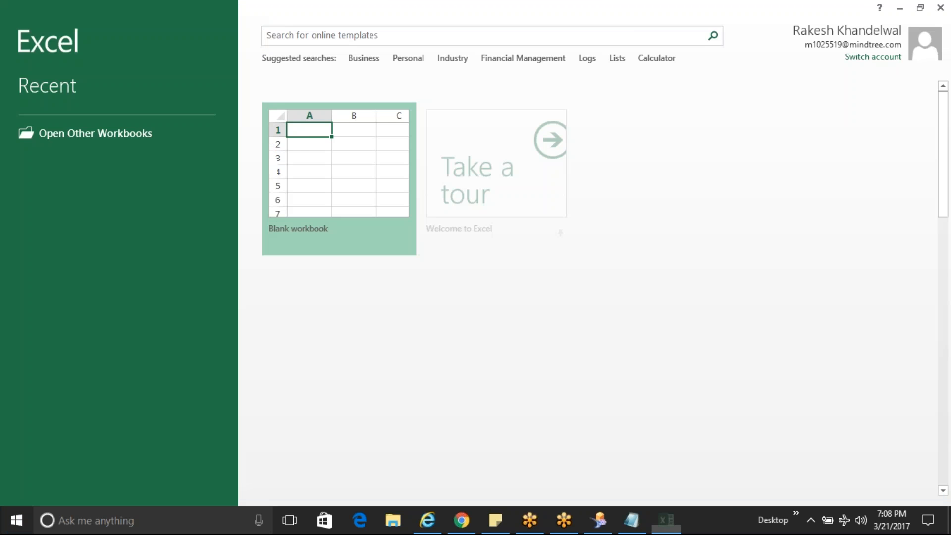
left_click(355, 180)
left_click(354, 180)
left_click(266, 210)
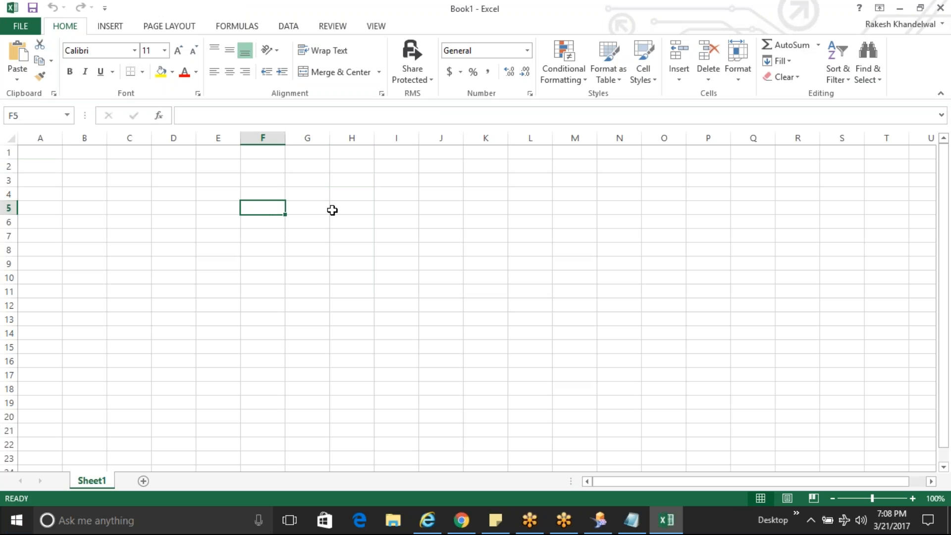
Enter the column headings Text, English and German in cells F5 to H5.
type("Text")
key("Tab")
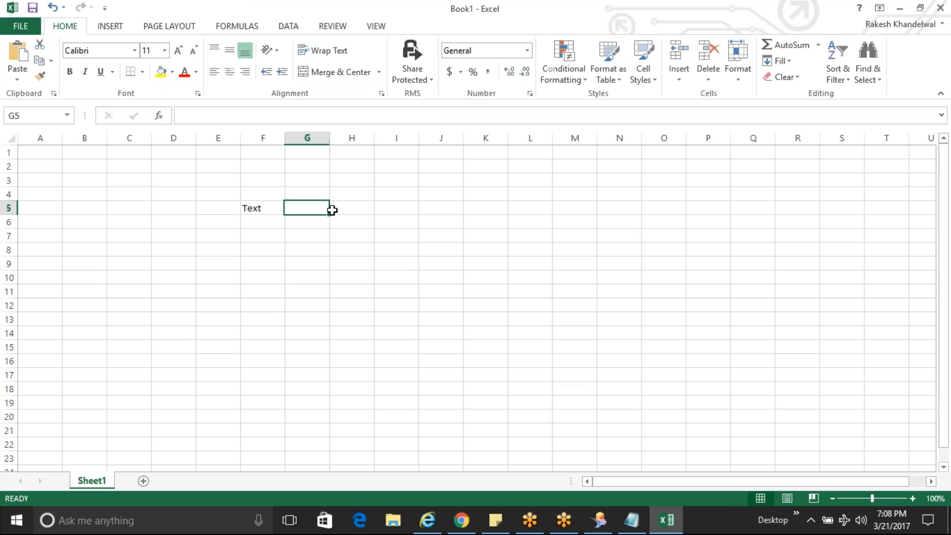
type("English")
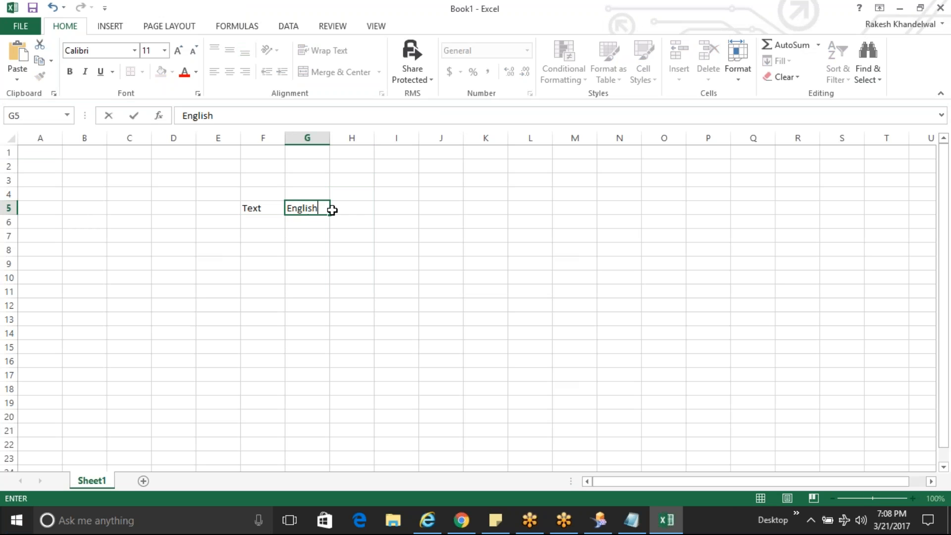
key("Tab")
type("German")
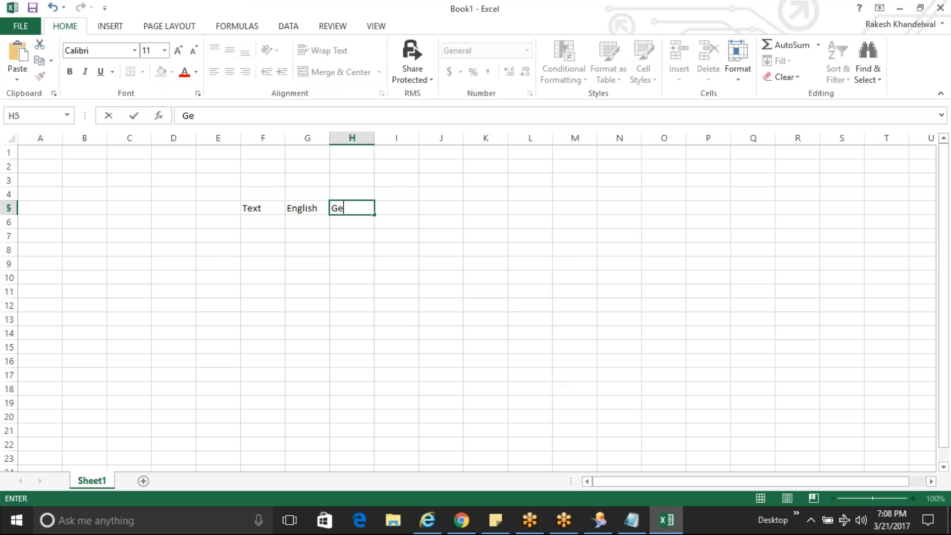
key("Return")
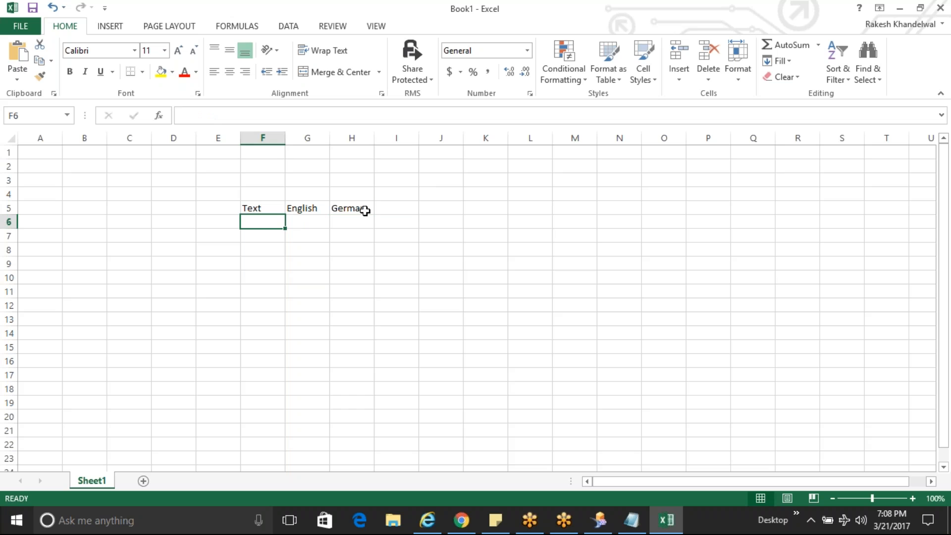
Enter Key1 as the first key below the Text heading in cell F6.
type("G")
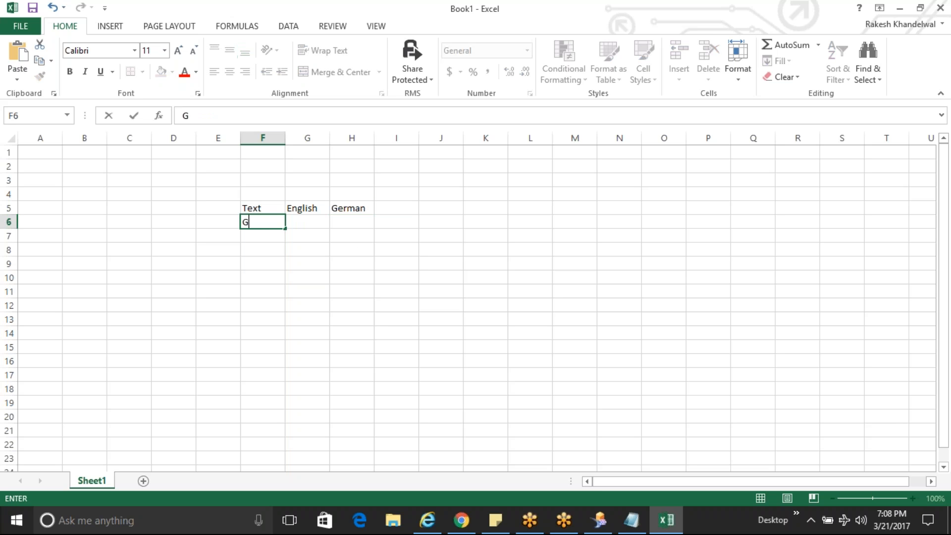
type("eo")
key("BackSpace")
key("BackSpace")
key("BackSpace")
type("Key1")
key("Tab")
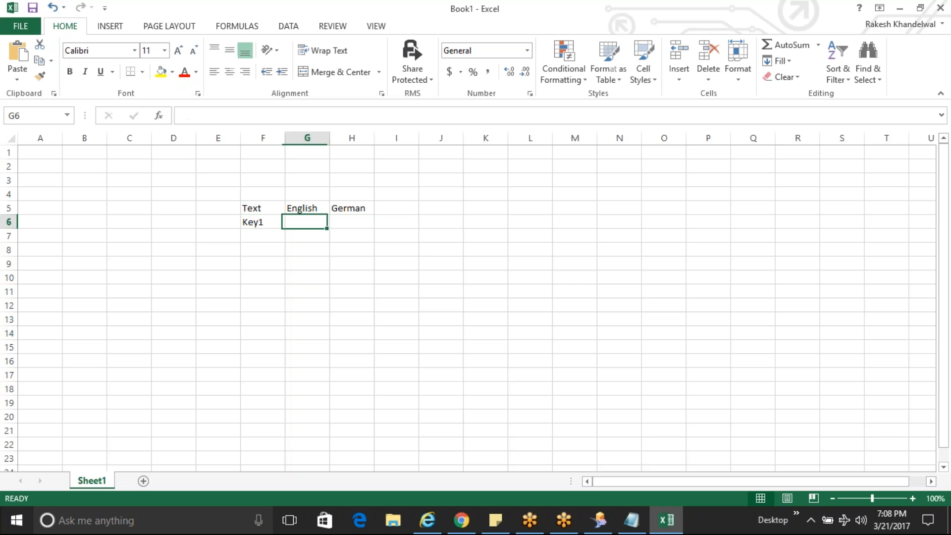
Fill in Key1's English text "Geo Analysis" and German text "ABC", fitting the English column's width to its content.
type("Geo Na")
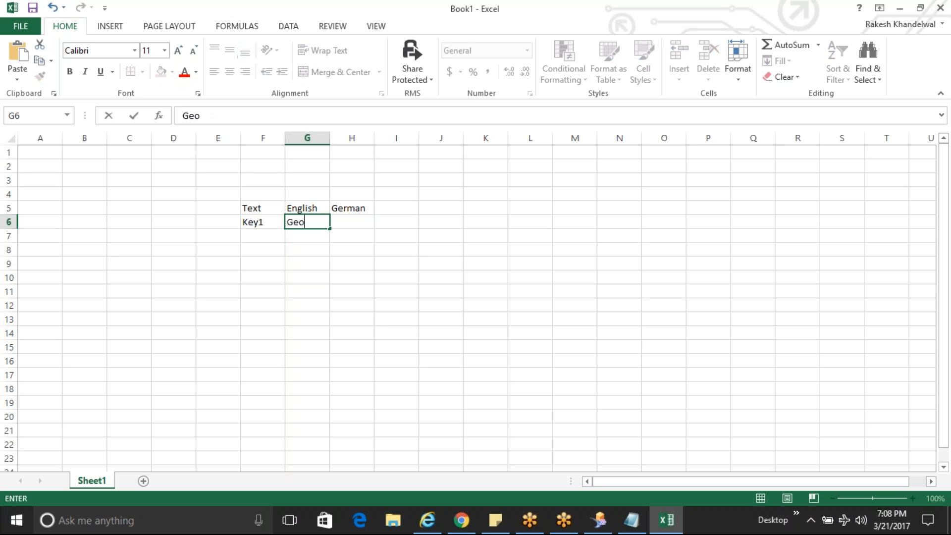
key("BackSpace")
key("BackSpace")
type("Analysis")
key("ctrl+Return")
key("Tab")
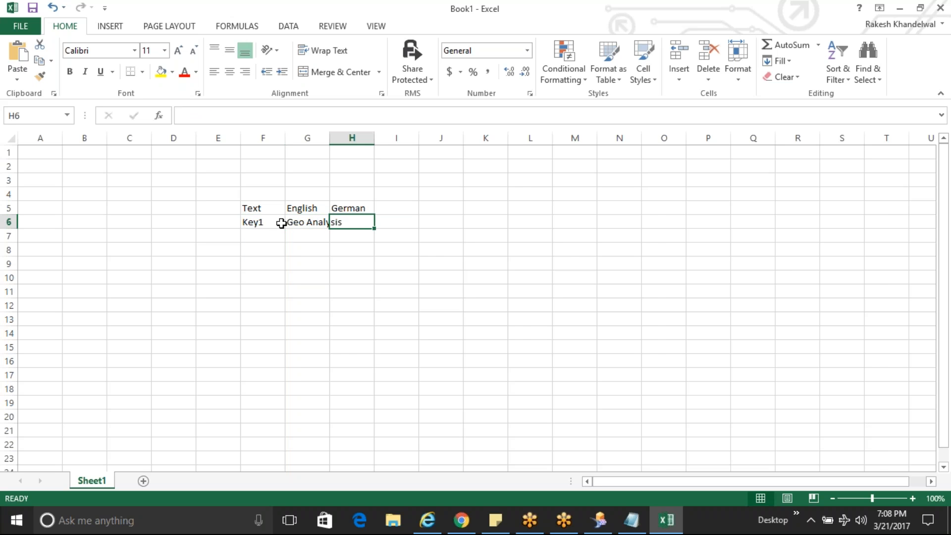
double_click(329, 138)
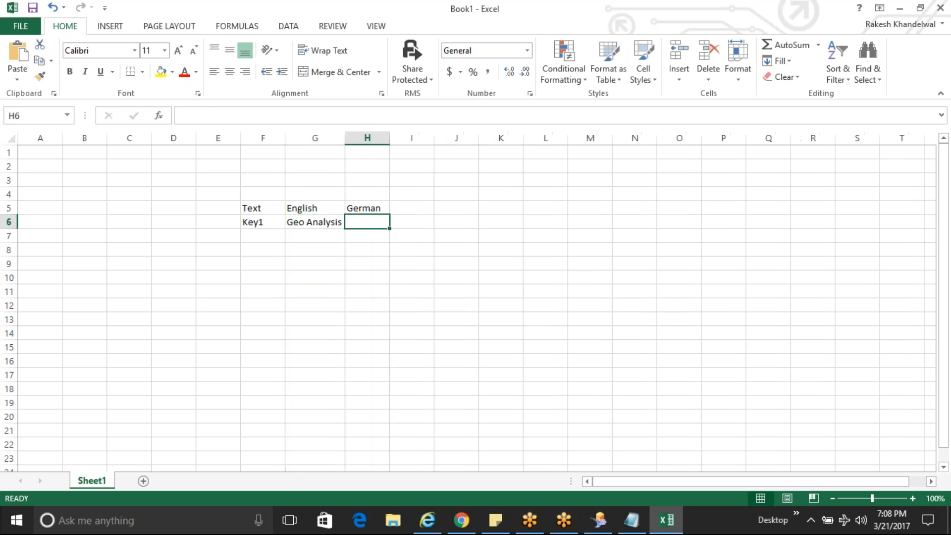
double_click(379, 219)
type("ABC")
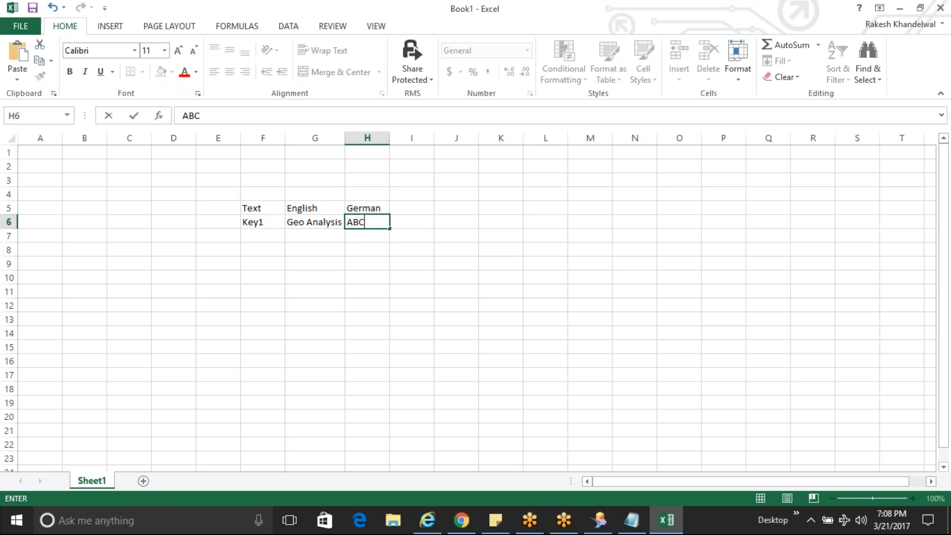
key("Return")
Add a second row with the key Key2, the English text "Trend Analysis" and the German text "DEF".
type("Key2")
key("Tab")
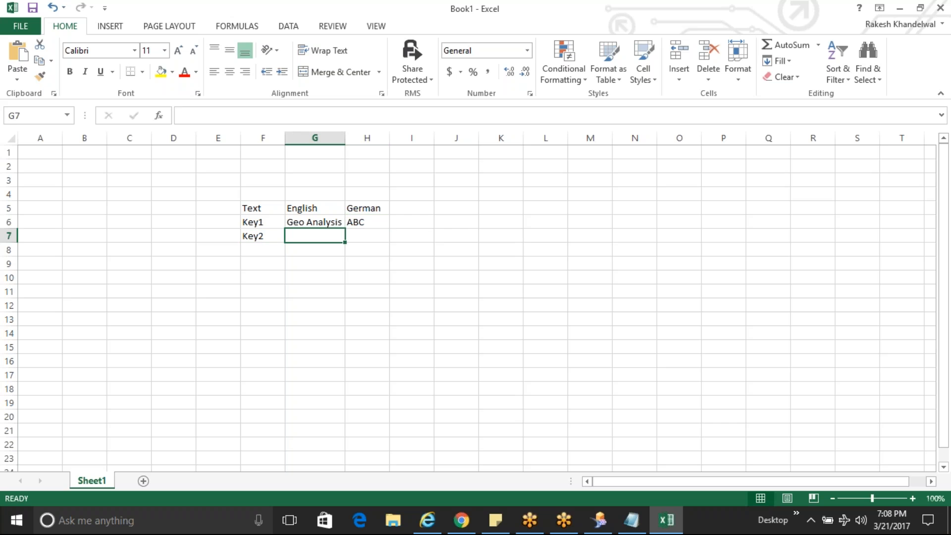
type("Trend Analysis")
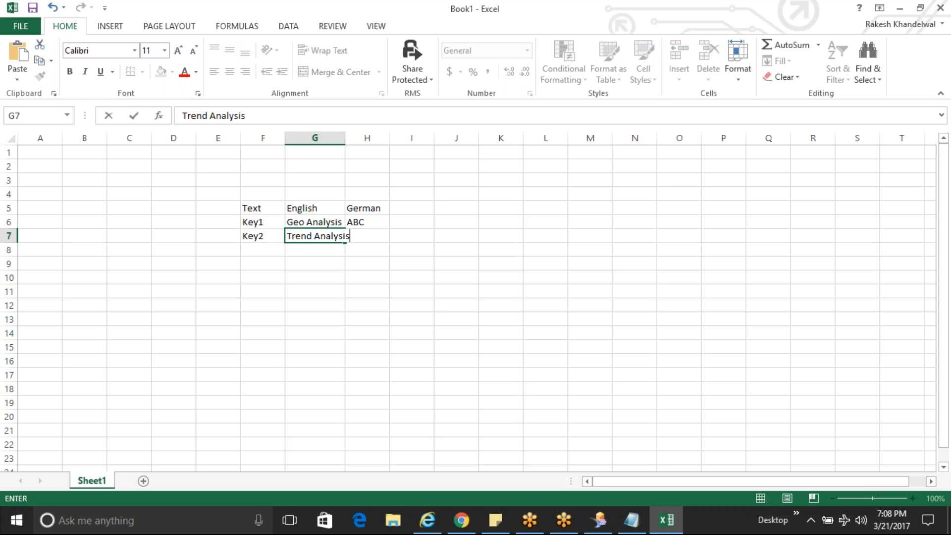
key("Tab")
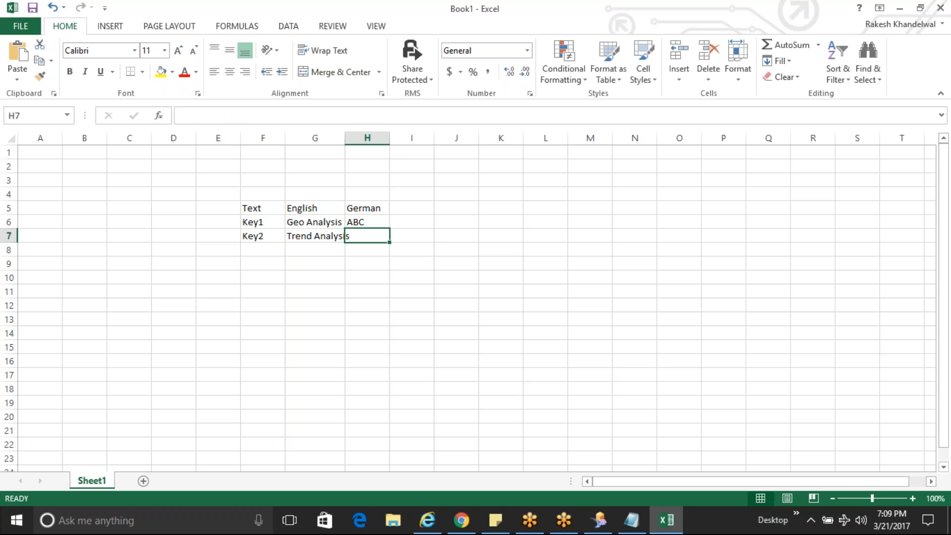
type("DEF")
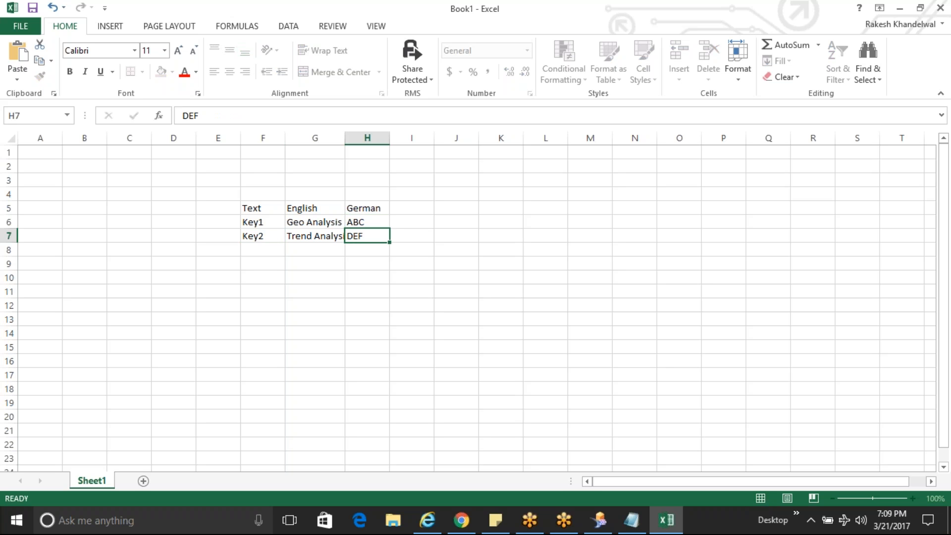
key("Return")
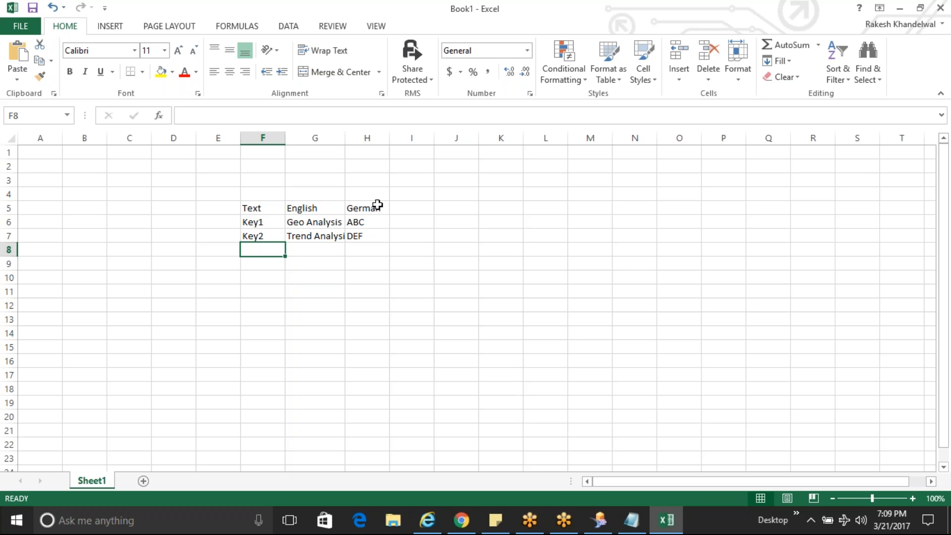
Highlight the table's German column and its English column in turn, and minimize the workbook.
left_click_drag(367, 179, 368, 295)
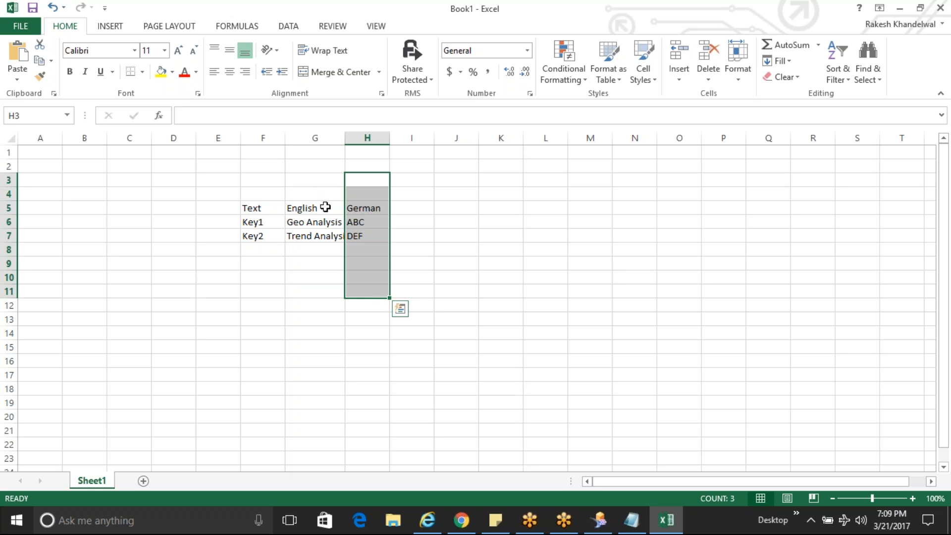
left_click_drag(320, 180, 319, 309)
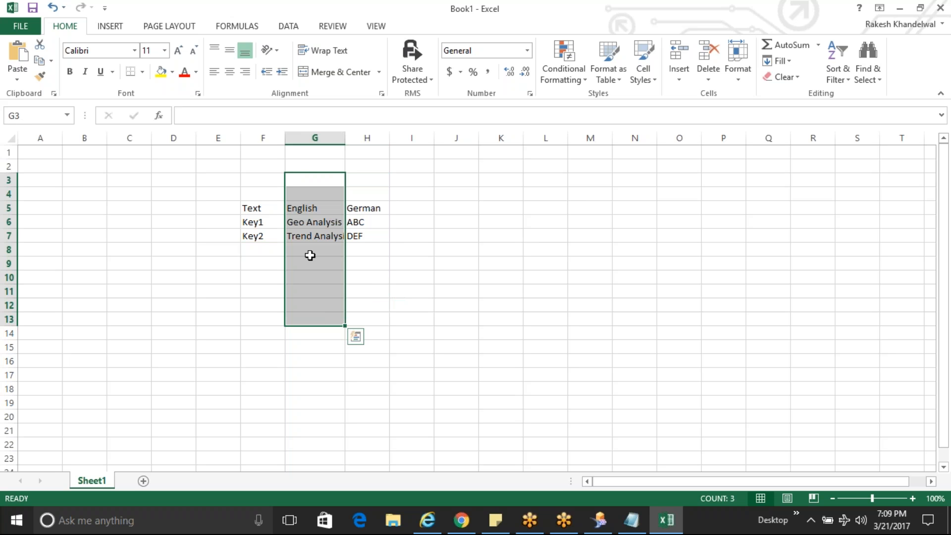
left_click(899, 9)
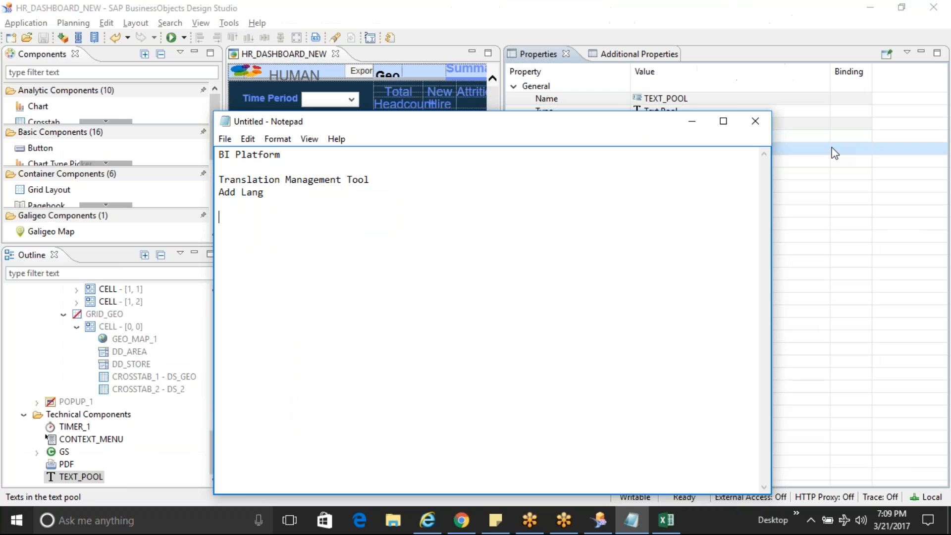
In the Notepad note, add the lines "NW" and "/SE63" below Add Lang, and a line "T" after an empty line.
key("ctrl+a")
left_click(286, 203)
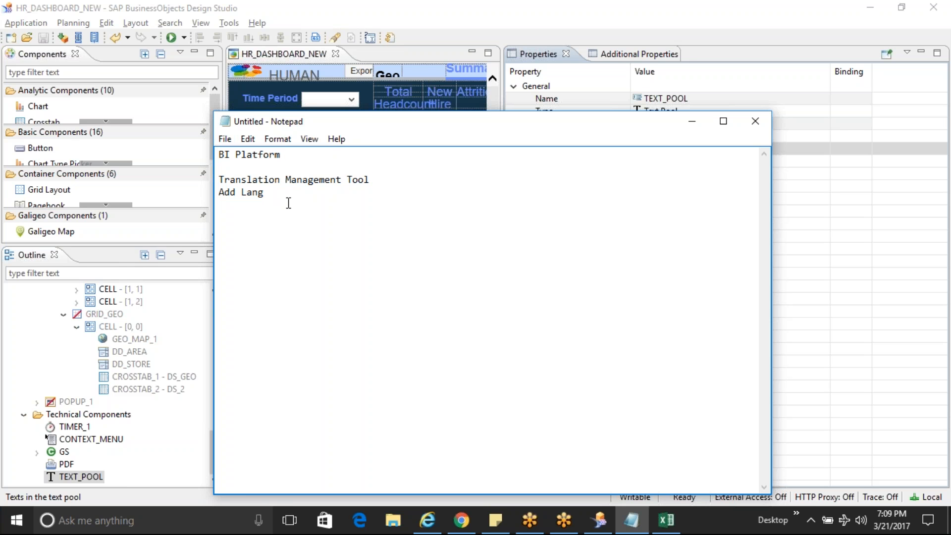
type("N")
left_click_drag(280, 196, 210, 152)
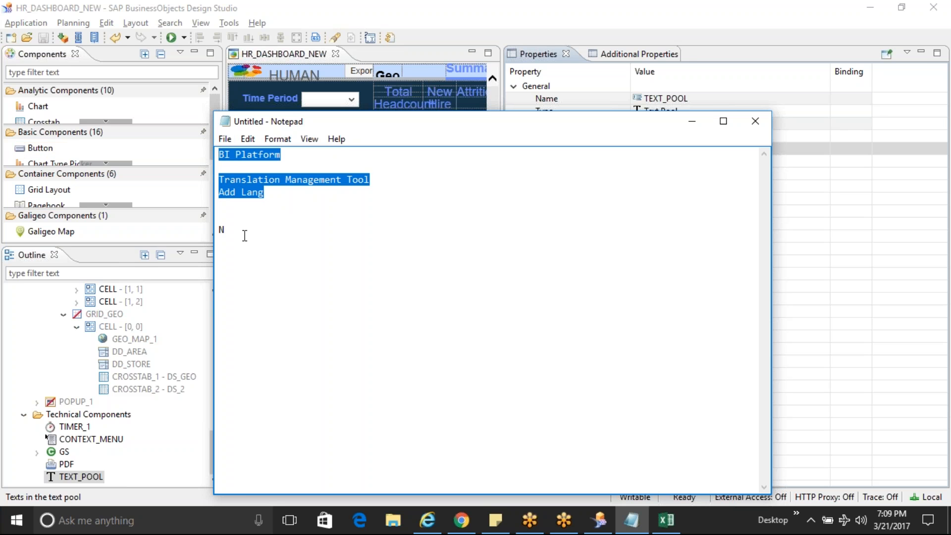
left_click(252, 233)
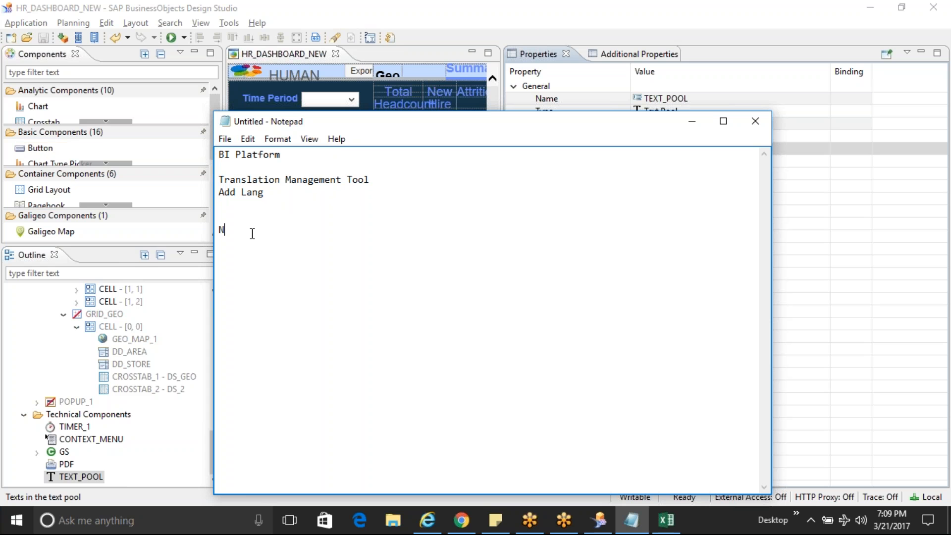
type("W")
key("Return")
type("/SE63")
left_click(16, 520)
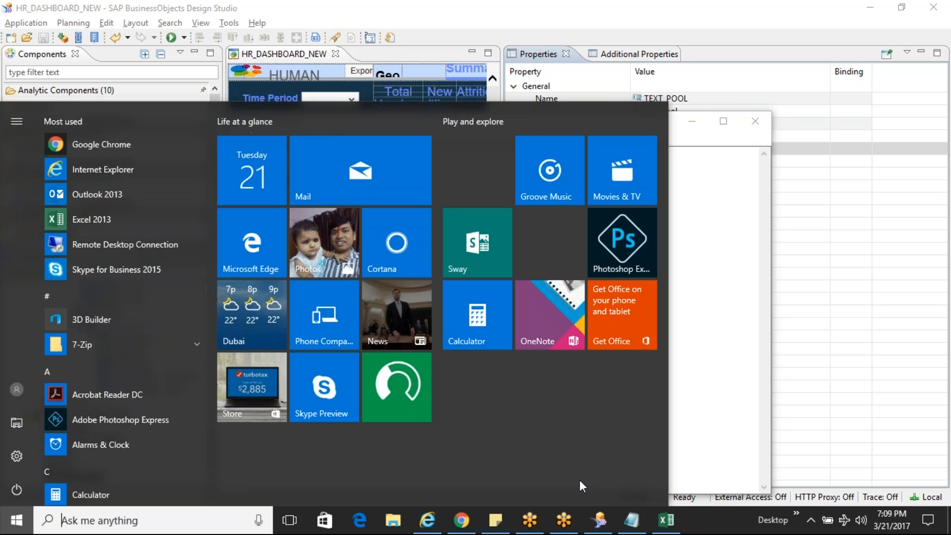
left_click(716, 416)
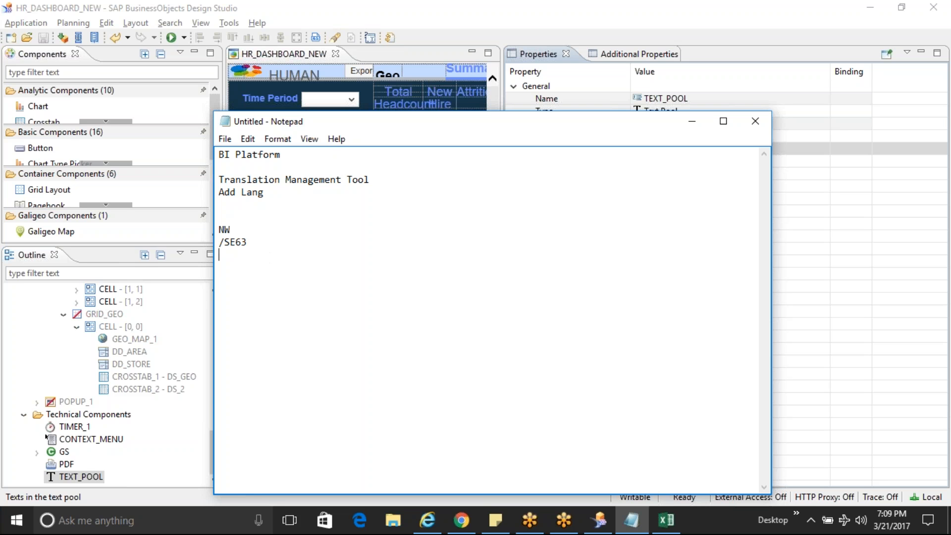
type("T")
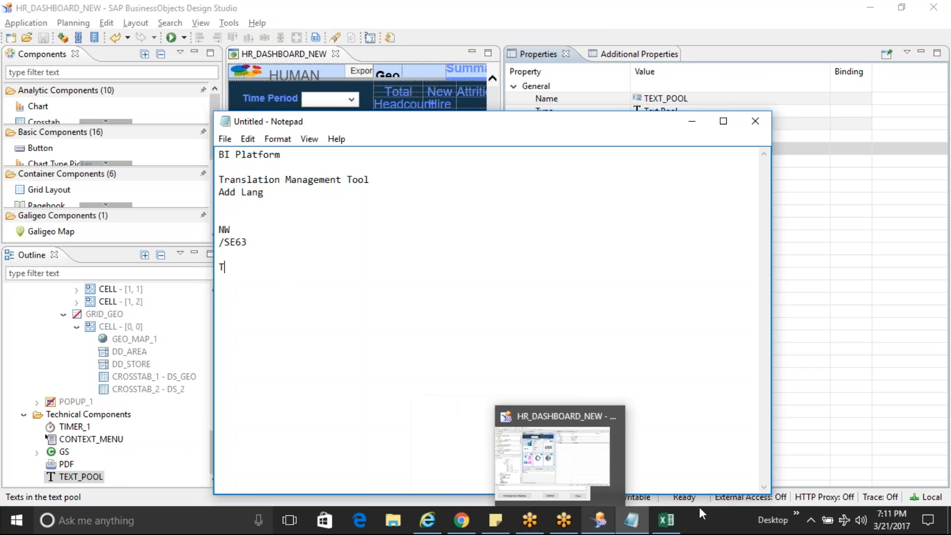
Check the "Translation of application" topic in the sticky note and return to the HR_DASHBOARD_NEW application in Design Studio.
left_click(511, 523)
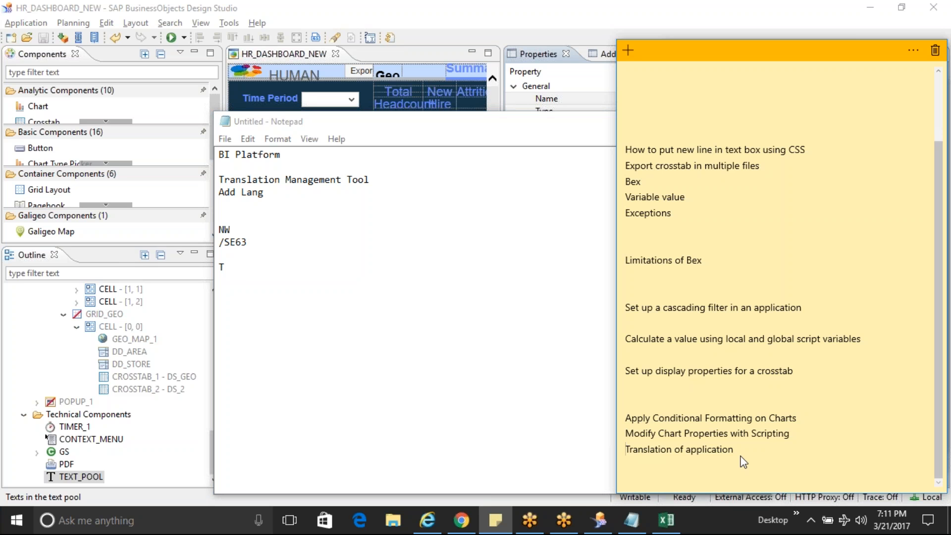
left_click_drag(733, 453, 622, 449)
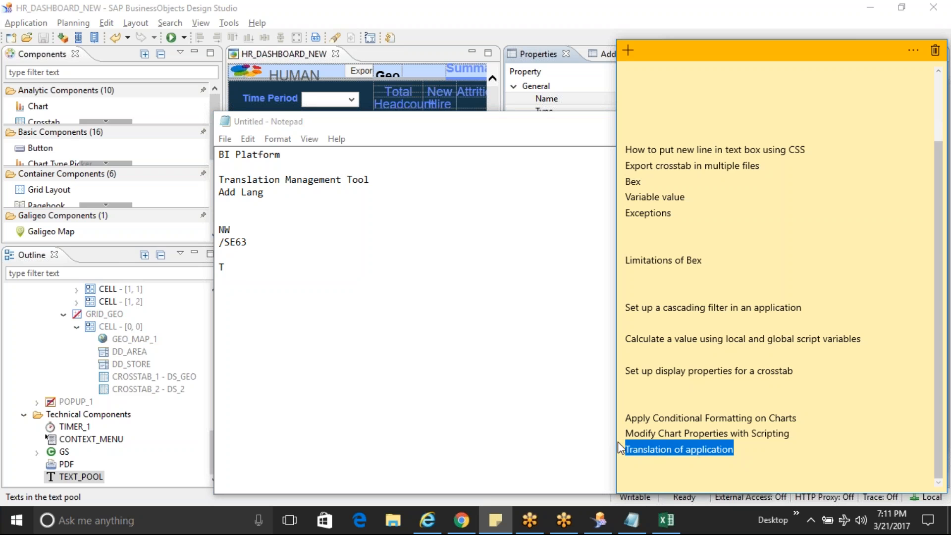
left_click(561, 7)
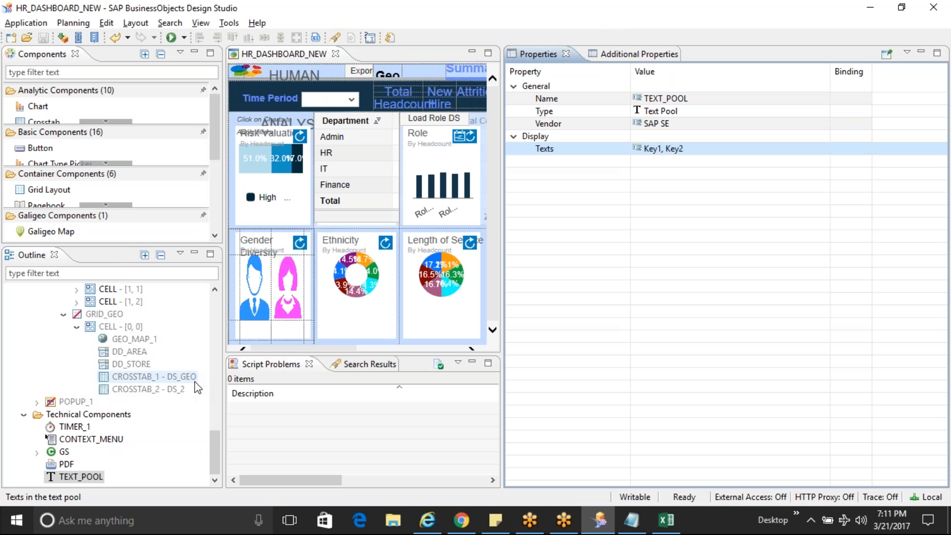
Open the TEXT_POOL entries, narrow the Key column, examine the Key1 and Key2 rows, and switch back to the Notepad note.
left_click_drag(214, 458, 219, 471)
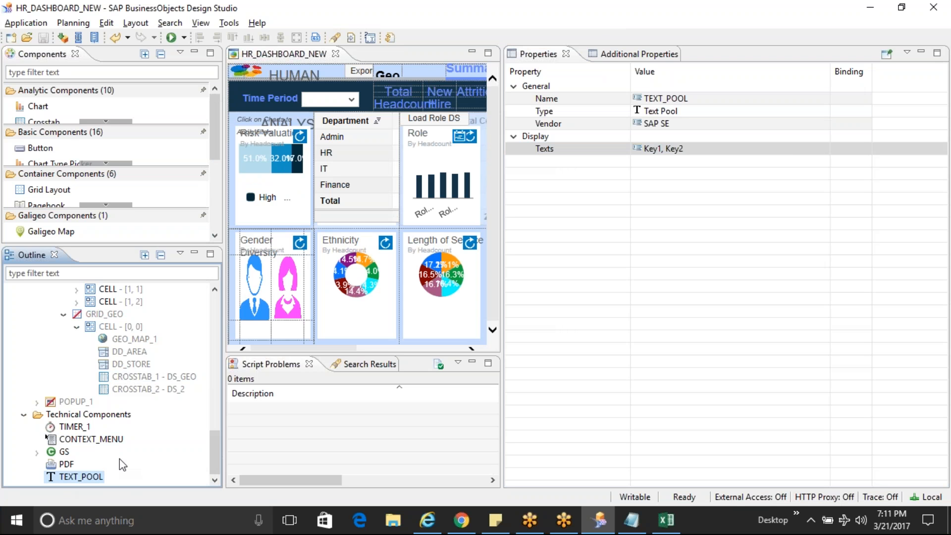
left_click(796, 155)
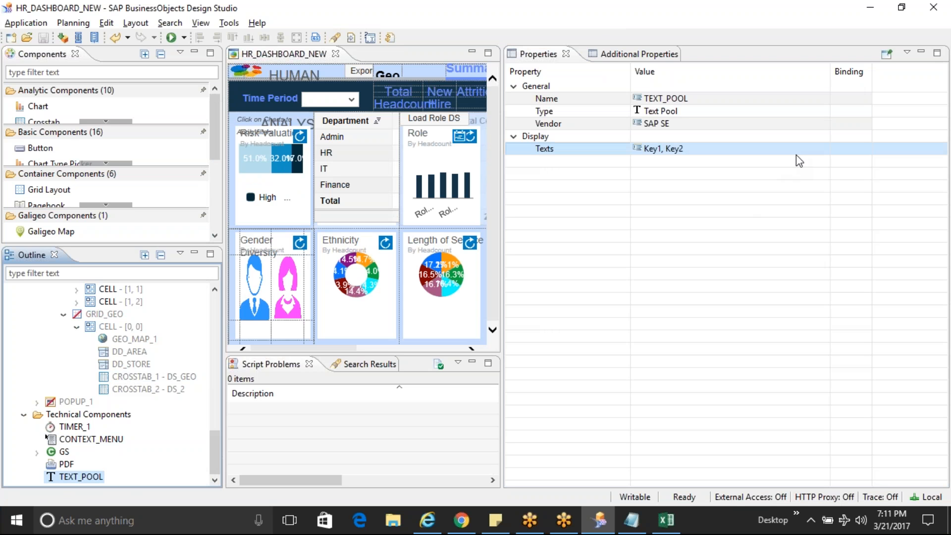
left_click(822, 154)
left_click(823, 150)
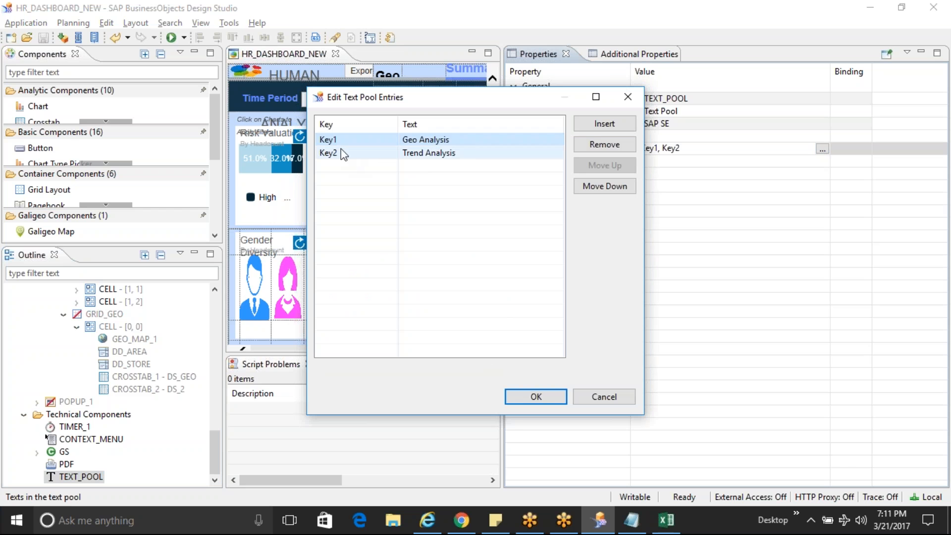
left_click_drag(398, 124, 357, 124)
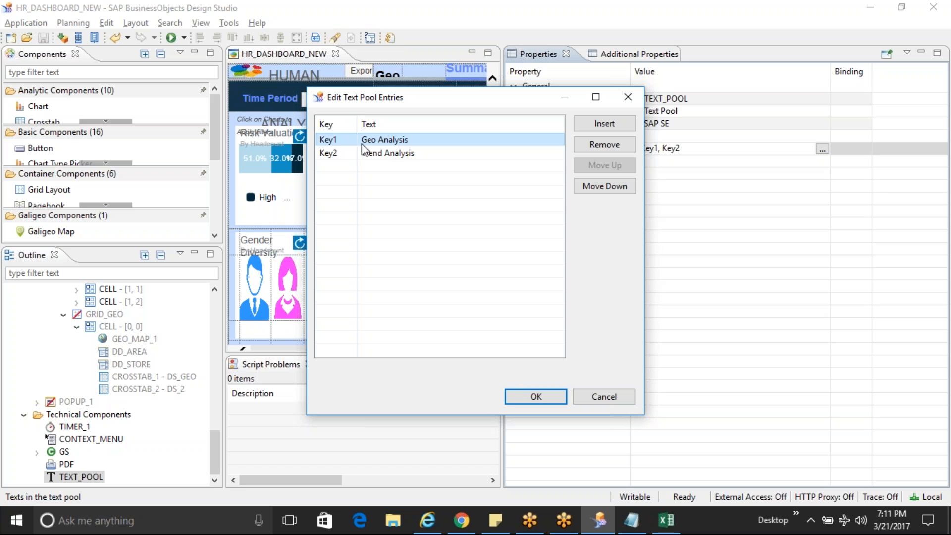
left_click(333, 140)
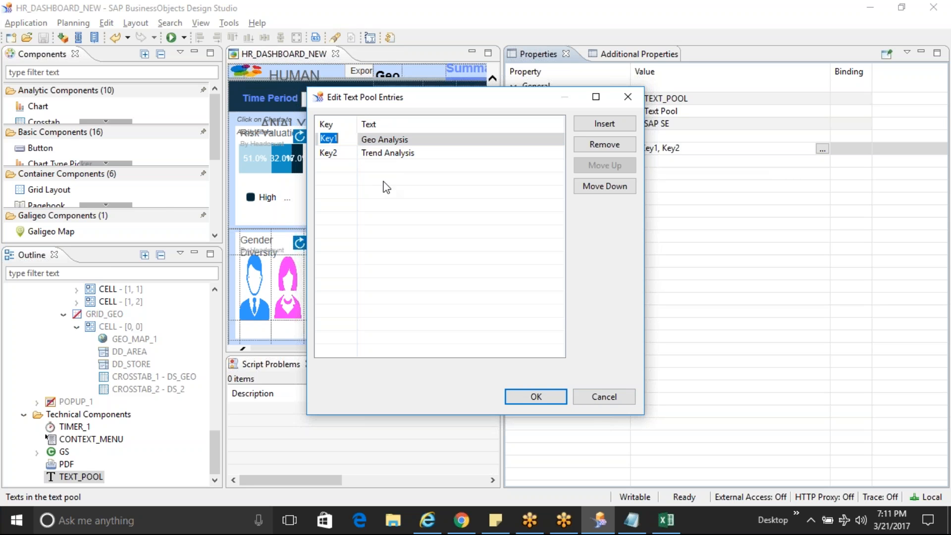
left_click(398, 166)
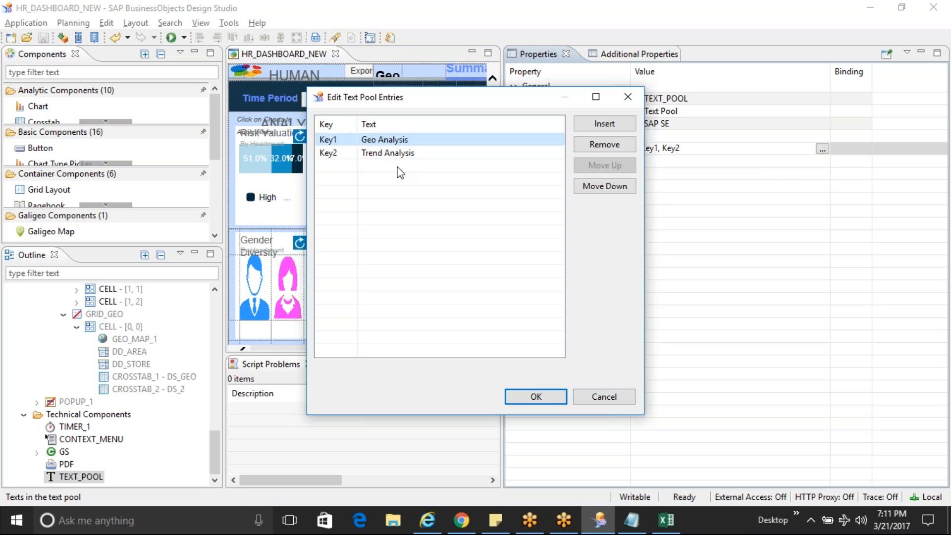
left_click(402, 153)
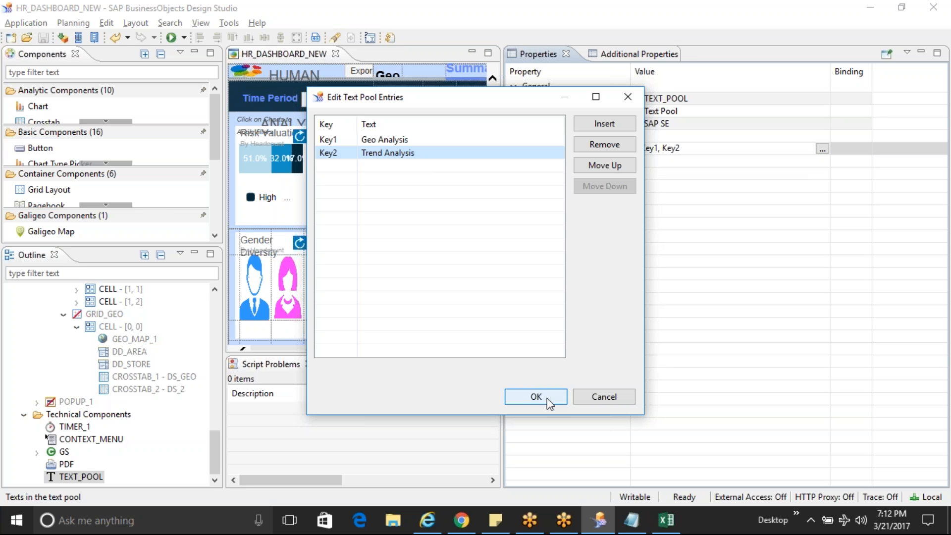
left_click(631, 521)
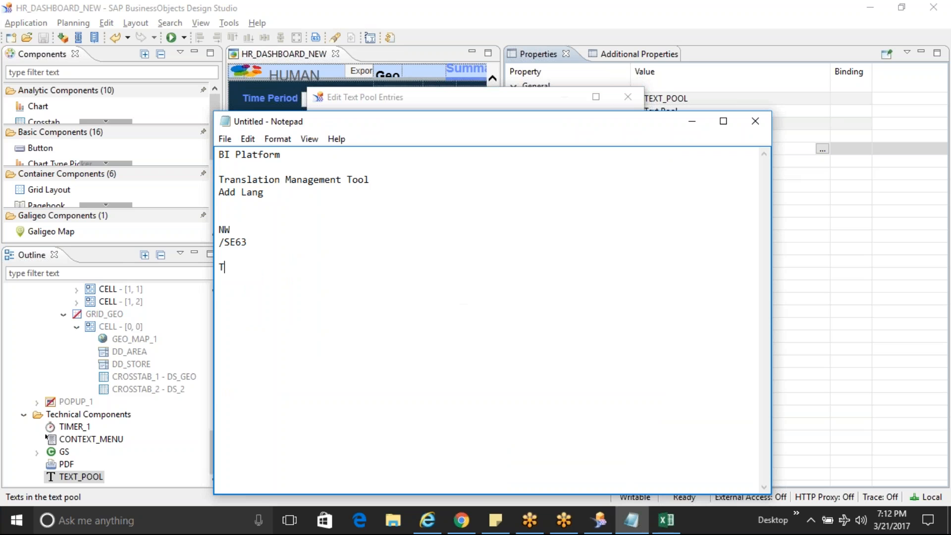
Add the line "BI4.1 SP6" to the Notepad note, and confirm the text pool entries in Design Studio.
type("BI4.1 Sp6")
key("BackSpace")
key("BackSpace")
type("P6")
key("Return")
left_click(496, 2)
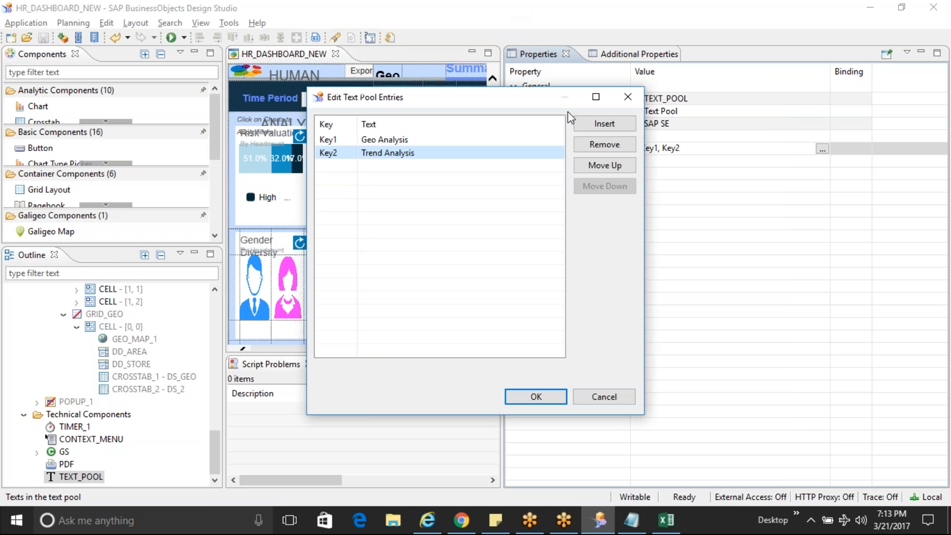
left_click(544, 396)
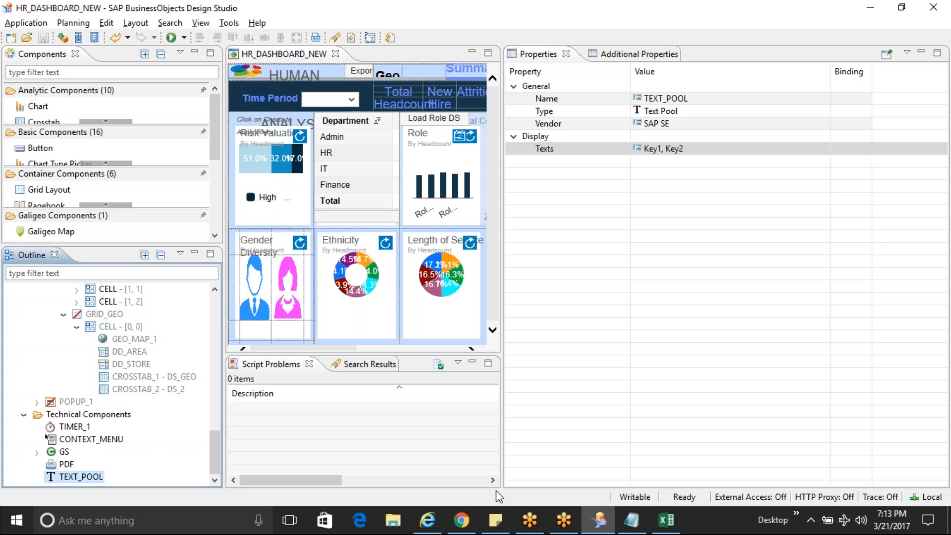
Highlight the topic "How to put new line in text box using CSS" in the sticky note and return to HR_DASHBOARD_NEW.
left_click(496, 519)
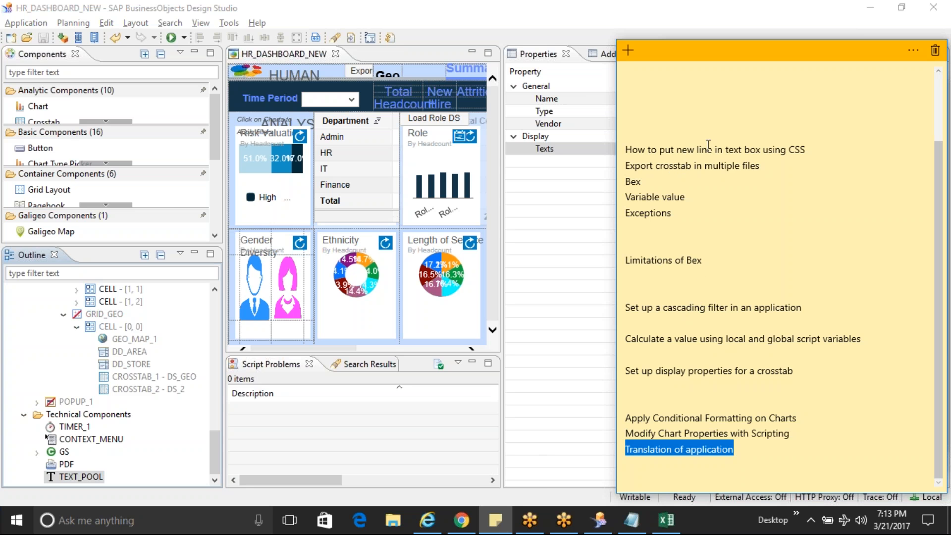
left_click_drag(667, 155, 629, 156)
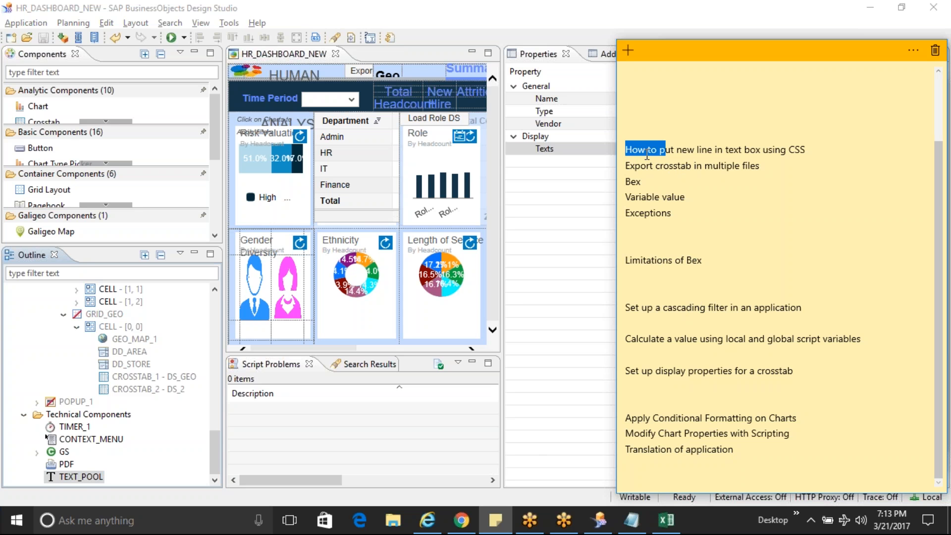
left_click(814, 148)
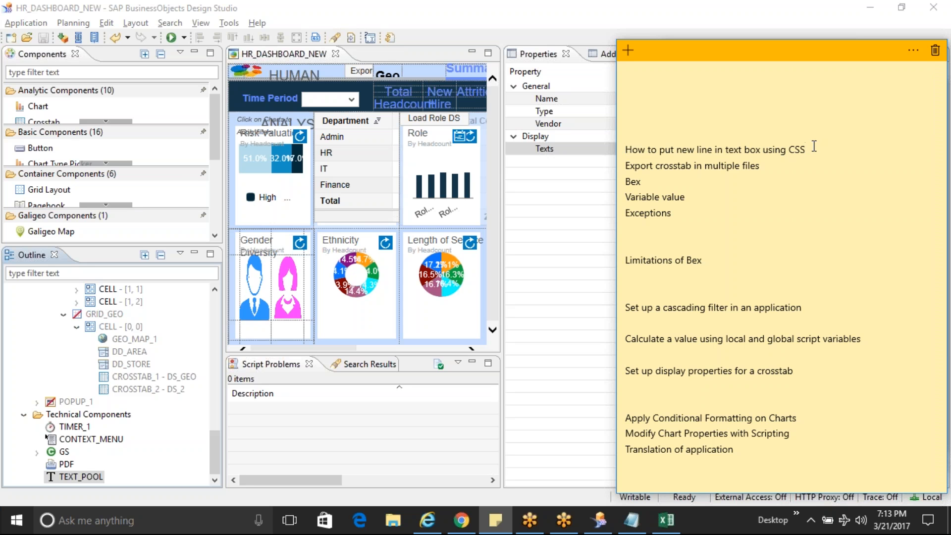
left_click_drag(814, 147, 638, 149)
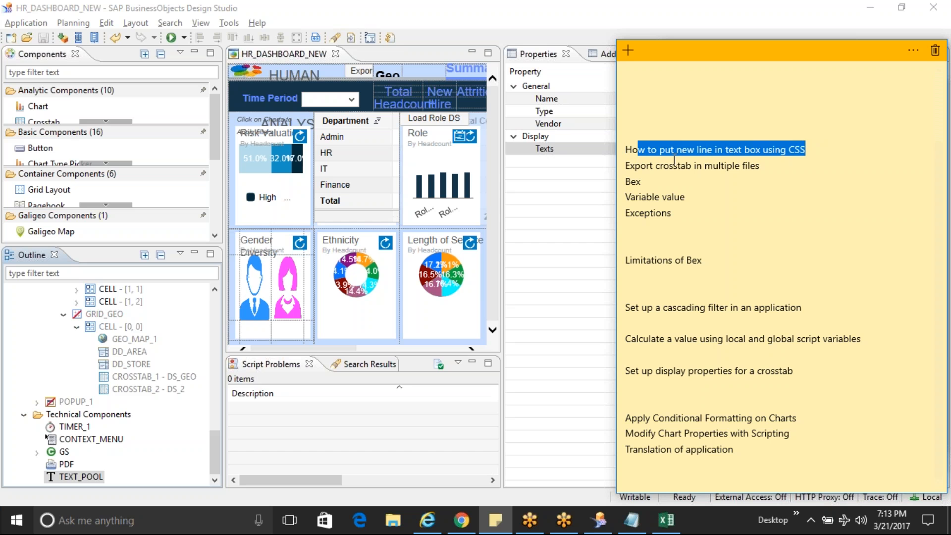
left_click(812, 151)
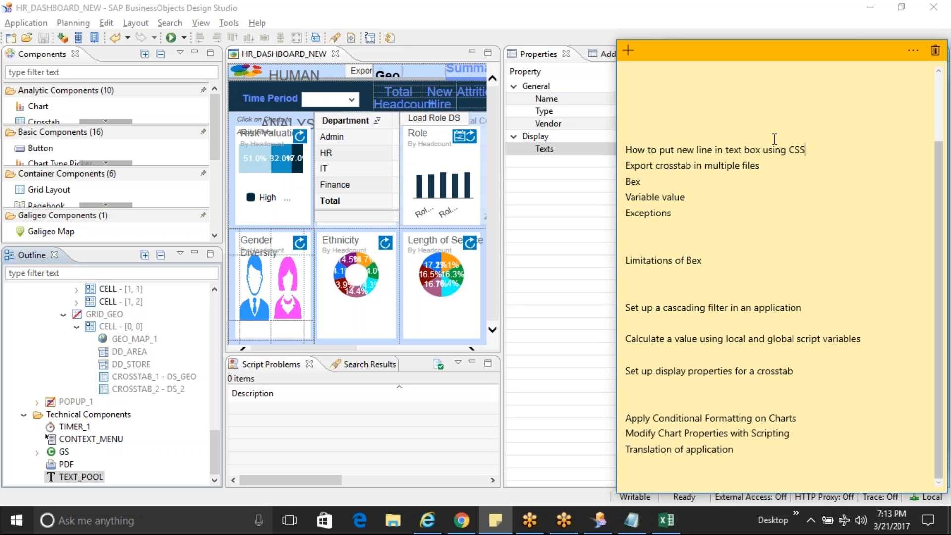
left_click(619, 6)
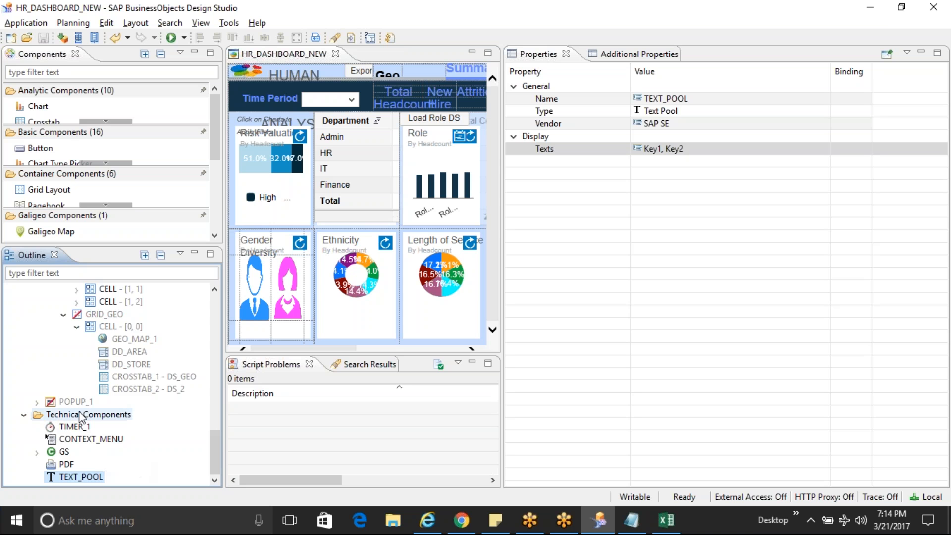
Open the TEXT_POOL entries and insert two new entries directly below Key1.
right_click(82, 483)
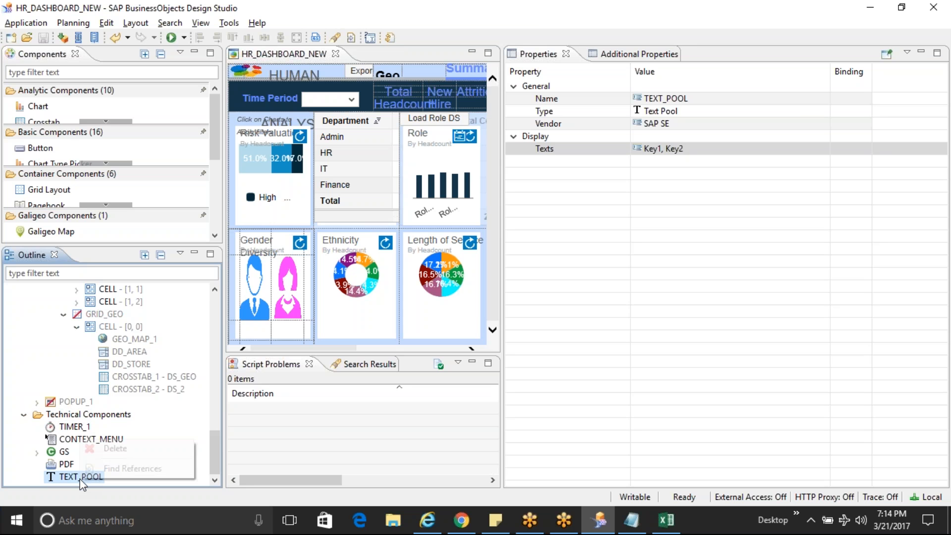
left_click(717, 148)
left_click(822, 148)
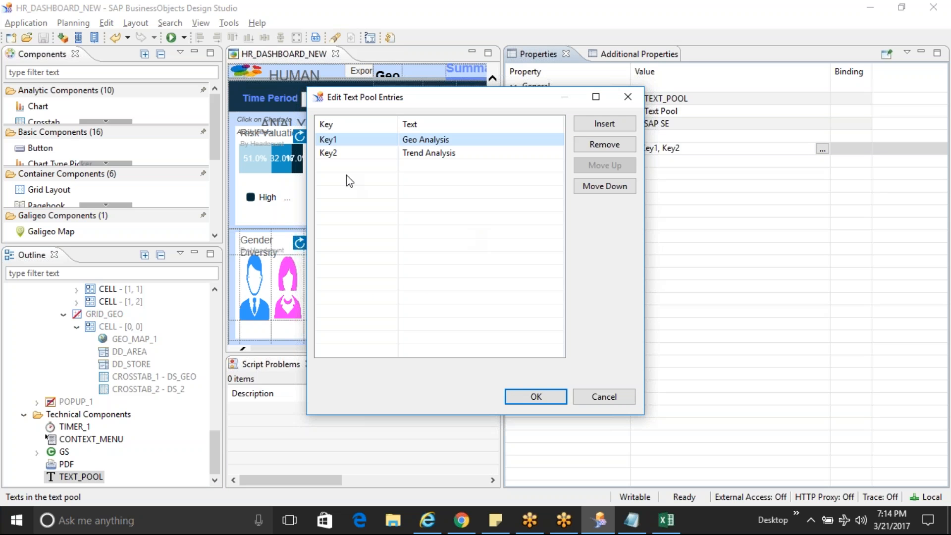
left_click(604, 123)
left_click(604, 123)
Set the text of Key3 to "Role" and of Key4 to "Dept", and confirm the text pool entries.
left_click(349, 153)
left_click(436, 157)
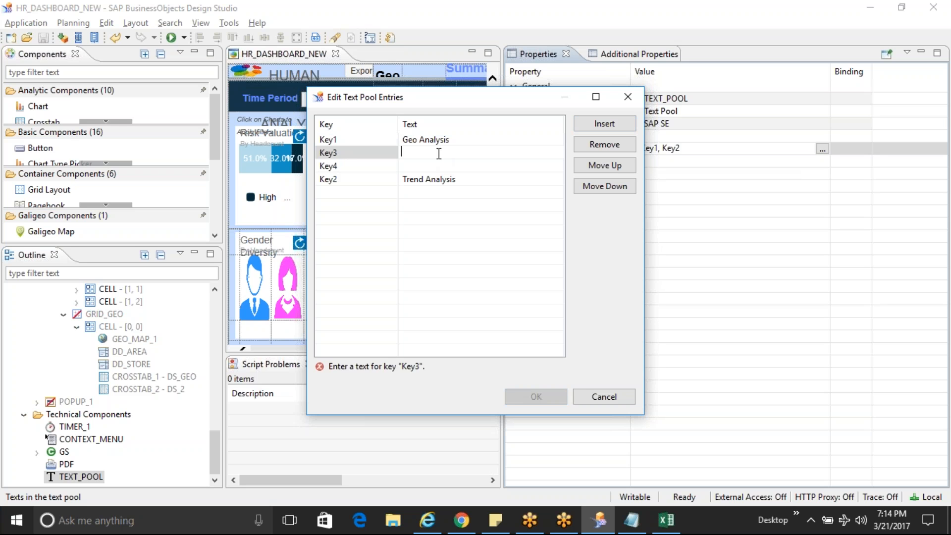
type("Role")
key("Return")
left_click(442, 166)
type("D")
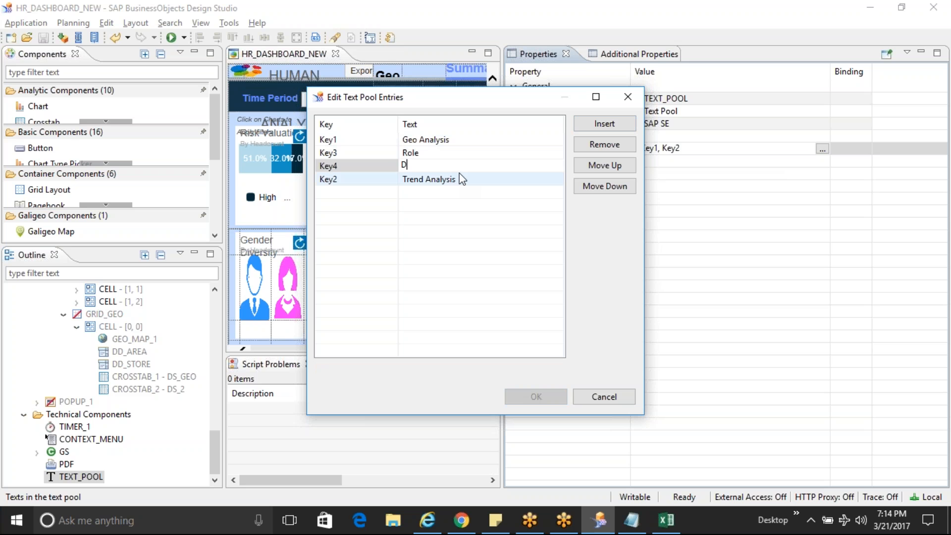
type("ept")
key("Return")
left_click(544, 397)
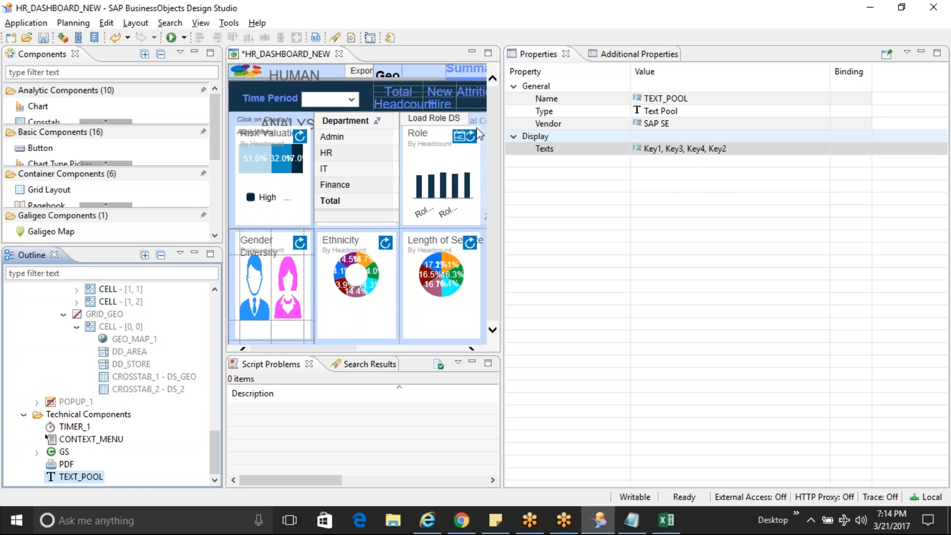
Check the Role chart's properties, and copy the displayed text of the dashboard title TB_DB_TITLE.
left_click(296, 74)
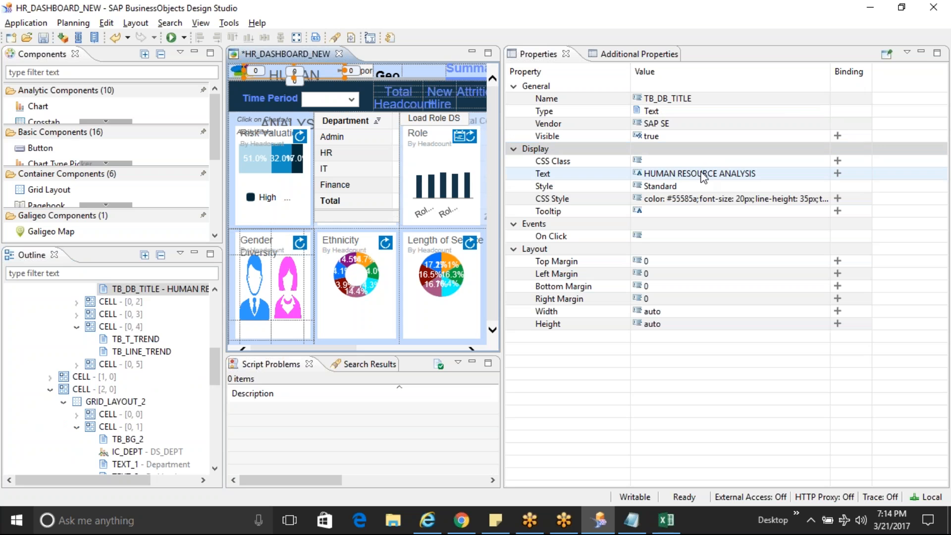
left_click(436, 181)
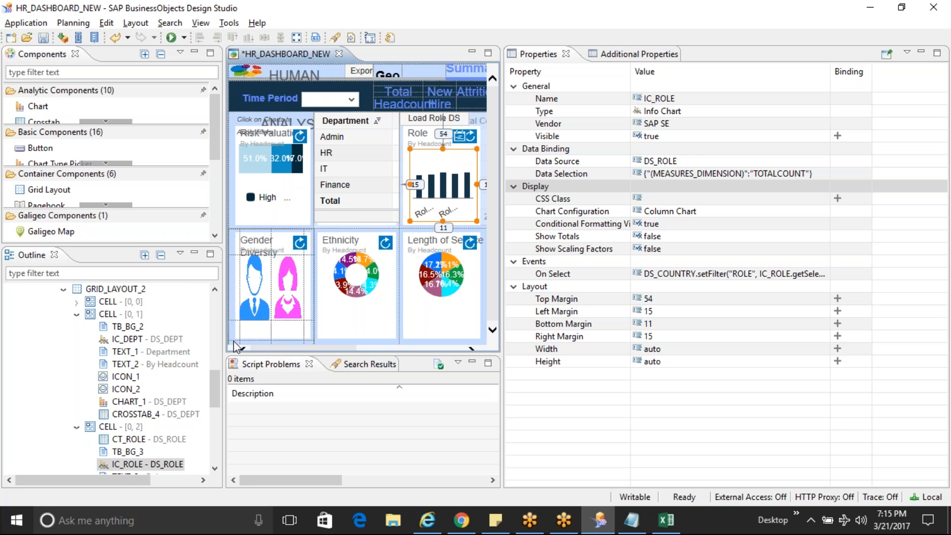
left_click(290, 76)
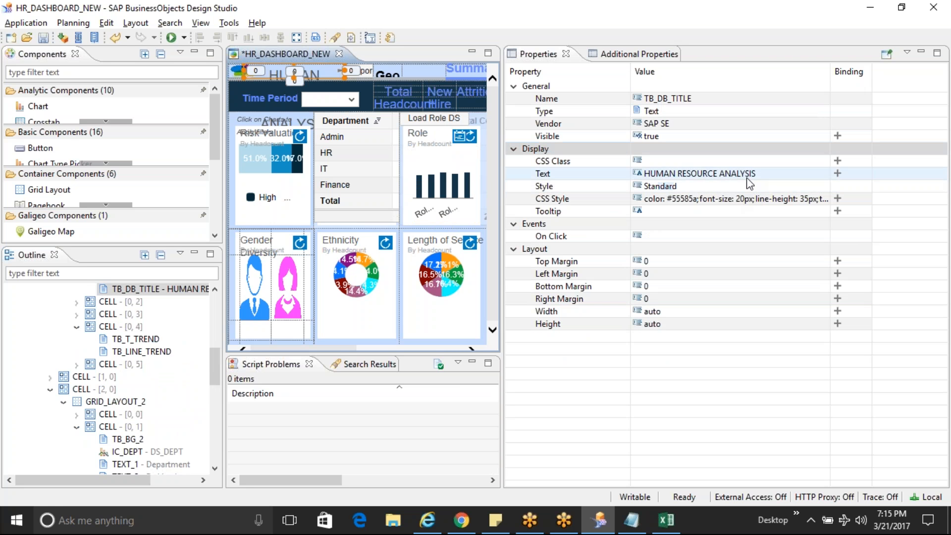
left_click(748, 177)
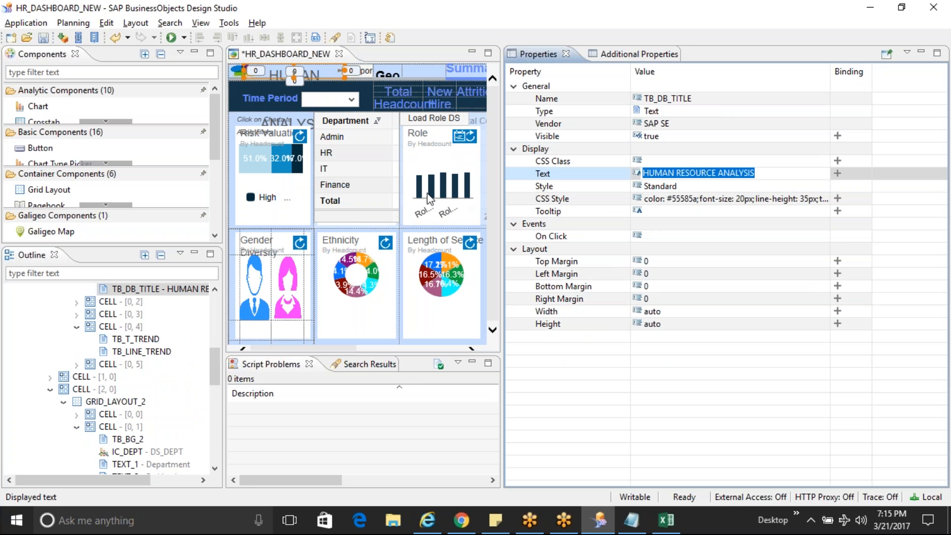
Open the On Select script of the IC_ROLE chart, add blank lines at its end, and confirm it.
left_click(429, 198)
left_click(813, 273)
left_click(823, 274)
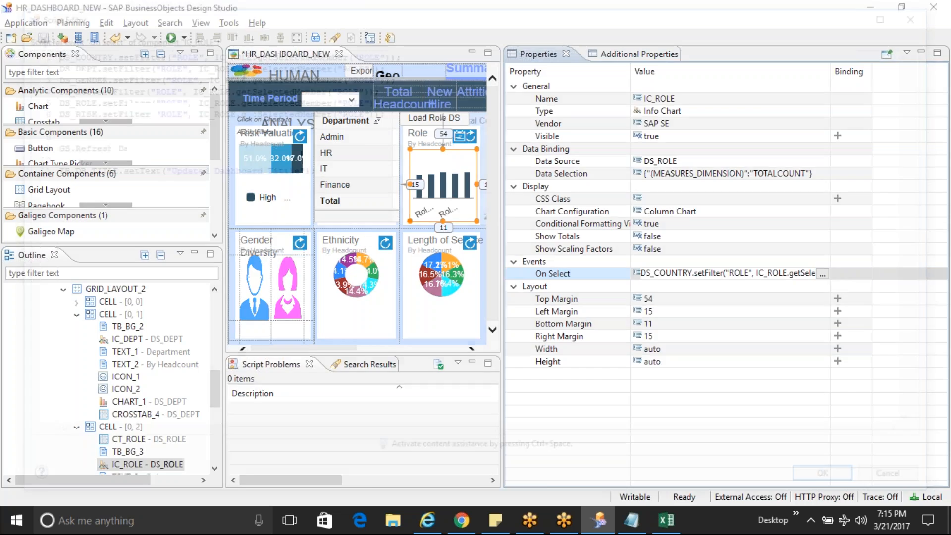
key("Return")
key("Return")
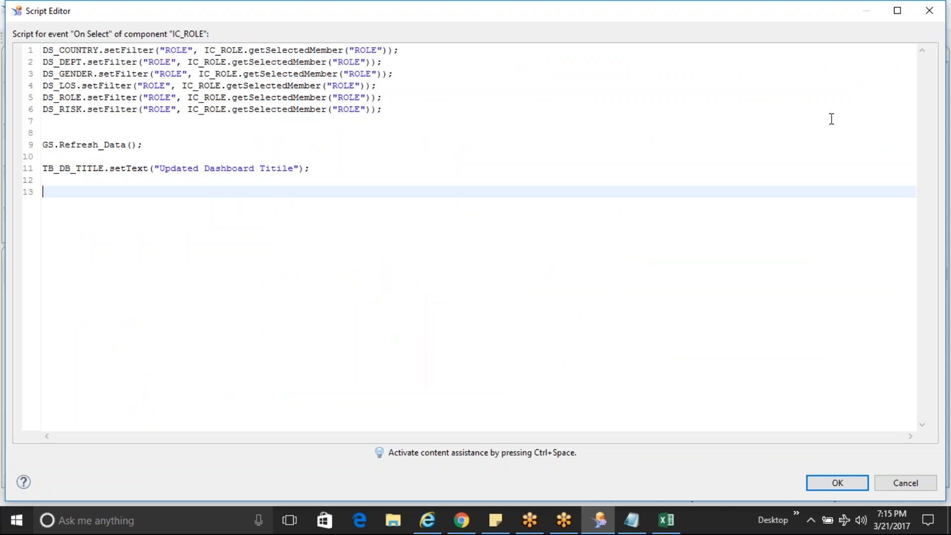
double_click(736, 17)
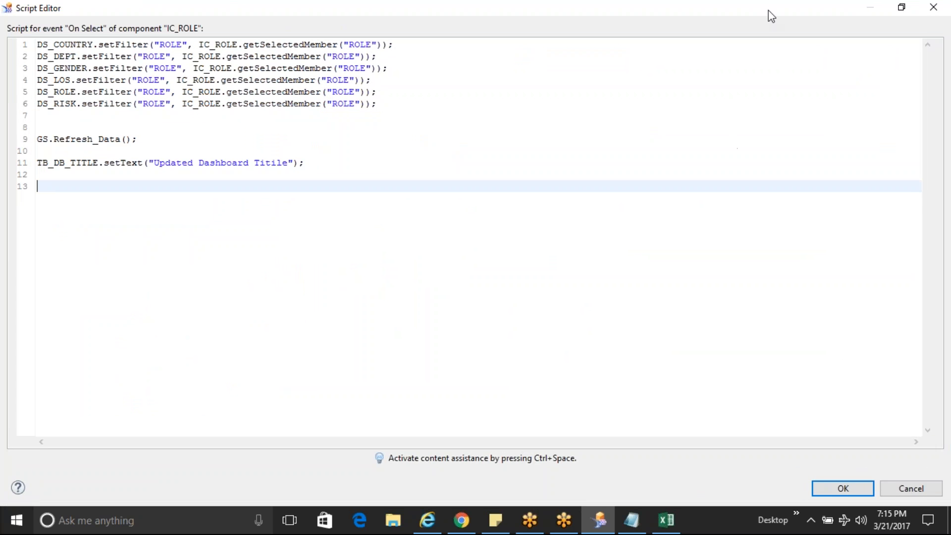
double_click(771, 17)
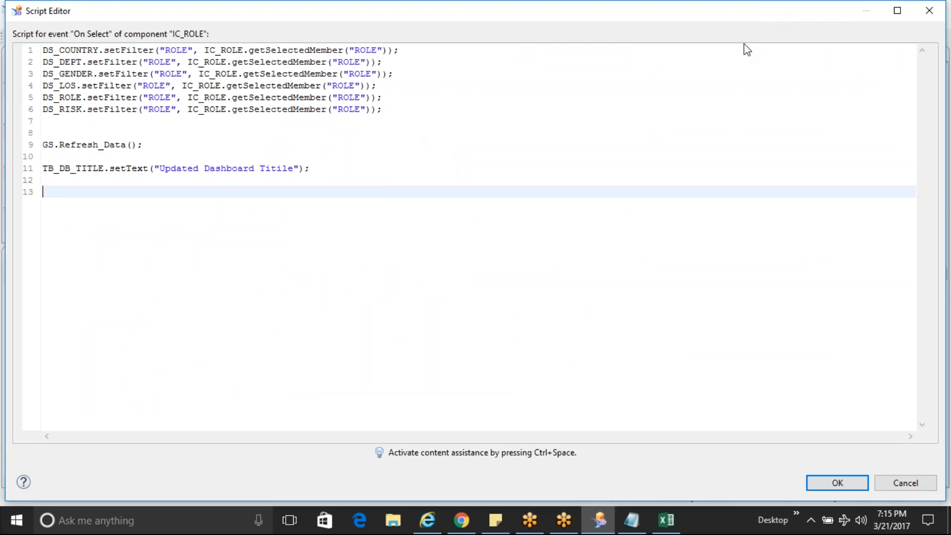
left_click(835, 483)
Check the dashboard title's component name, and highlight the matching setText statement in the IC_ROLE chart's On Select script.
left_click(295, 74)
left_click(694, 99)
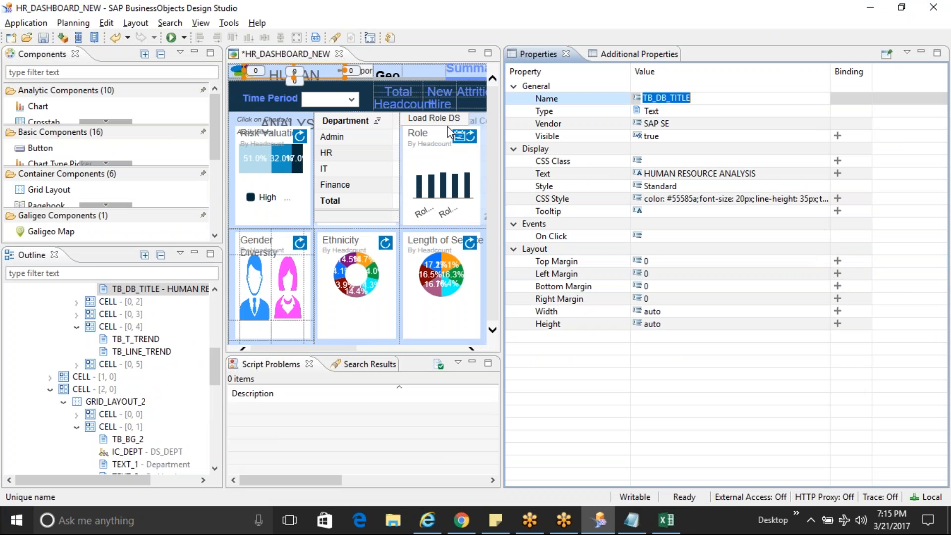
left_click(450, 189)
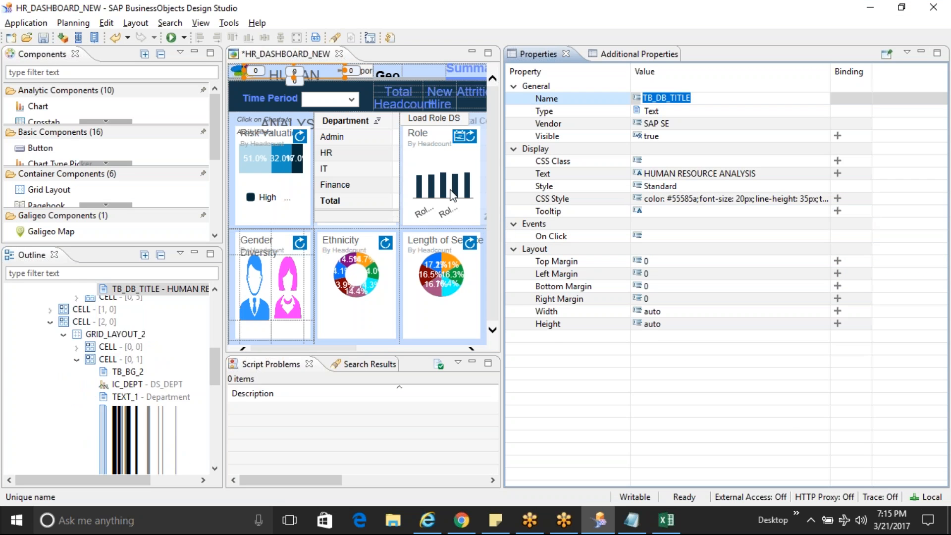
left_click(860, 276)
left_click(280, 146)
key("Down")
key("Down")
key("Down")
key("shift+Up")
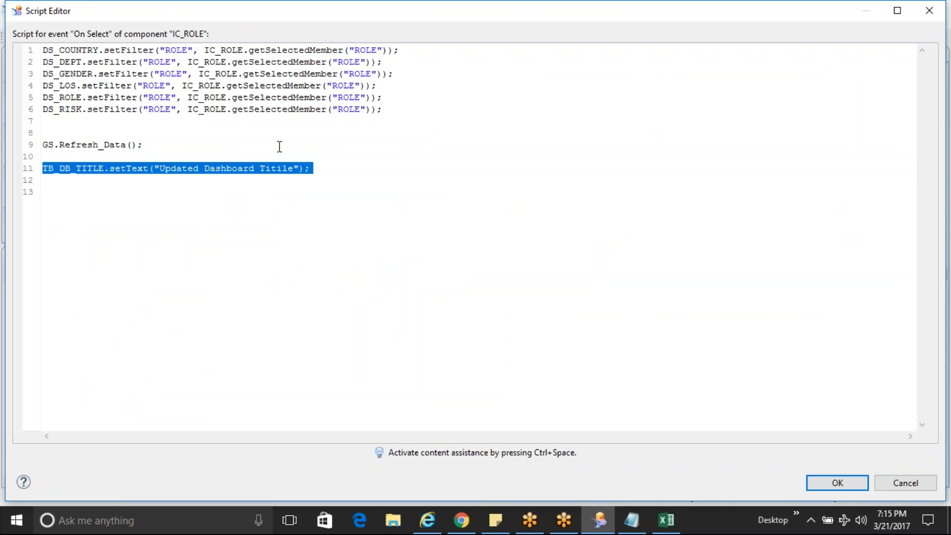
Replace the string in the TB_DB_TITLE.setText call with "HUMAN RESOURCE ANALYSIS".
left_click(165, 178)
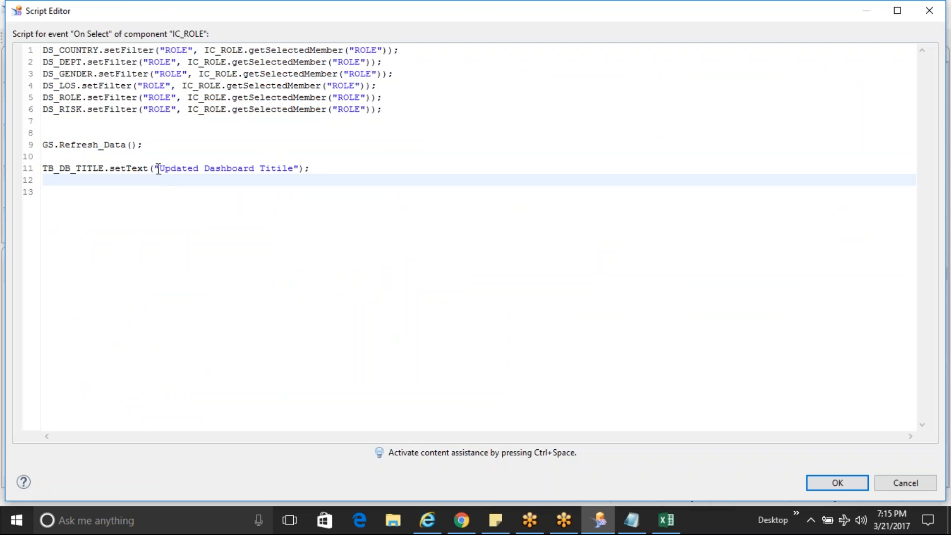
left_click(156, 167)
left_click_drag(156, 167, 301, 172)
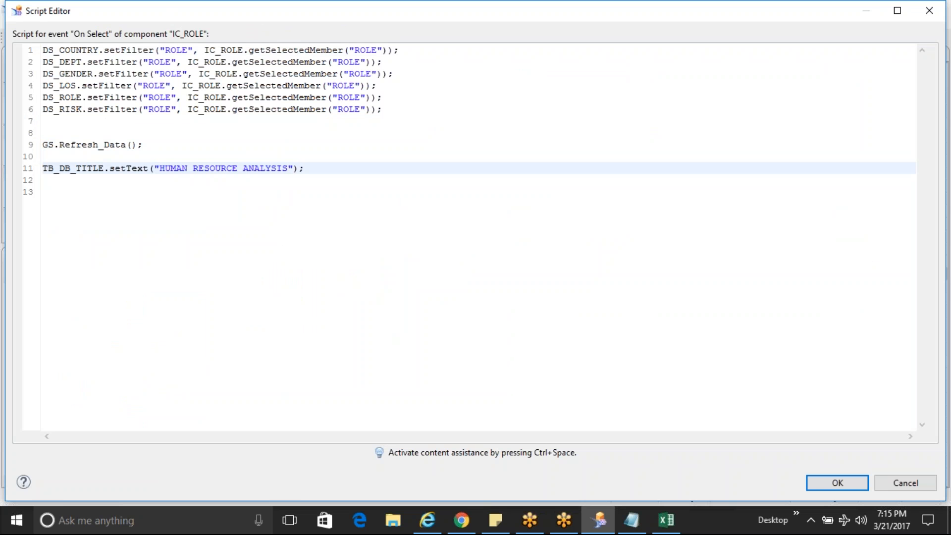
Add a trailing space to the title string, append +TEXT_POOL.Key3 to it, and add two blank lines below the statement.
type("\"+T")
type("EXT_")
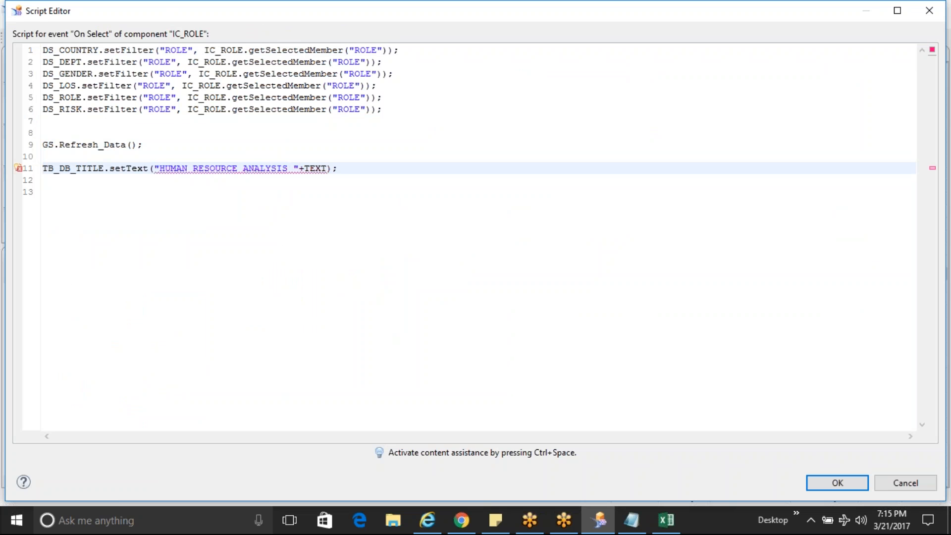
key("ctrl+space")
type("P")
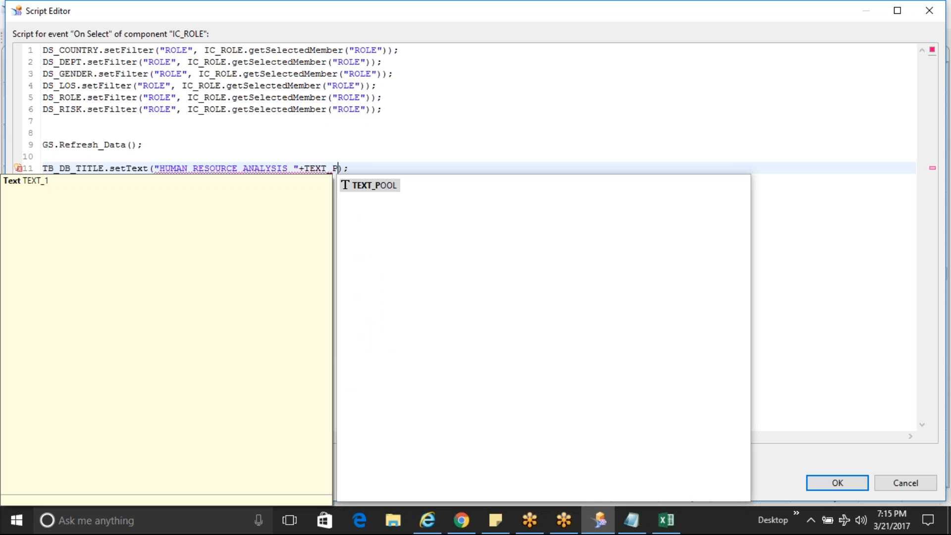
key("Escape")
type("OOL.key")
key("ctrl+space")
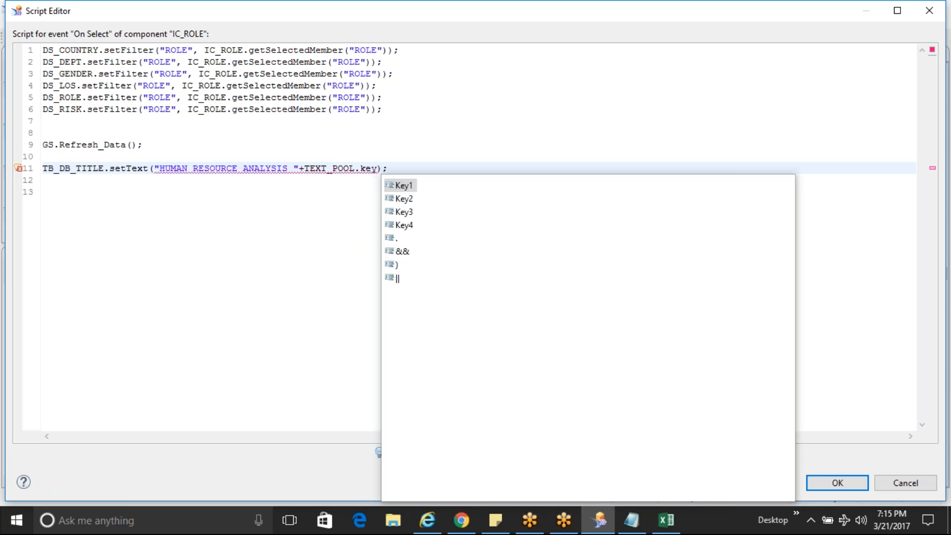
key("Down")
key("Down")
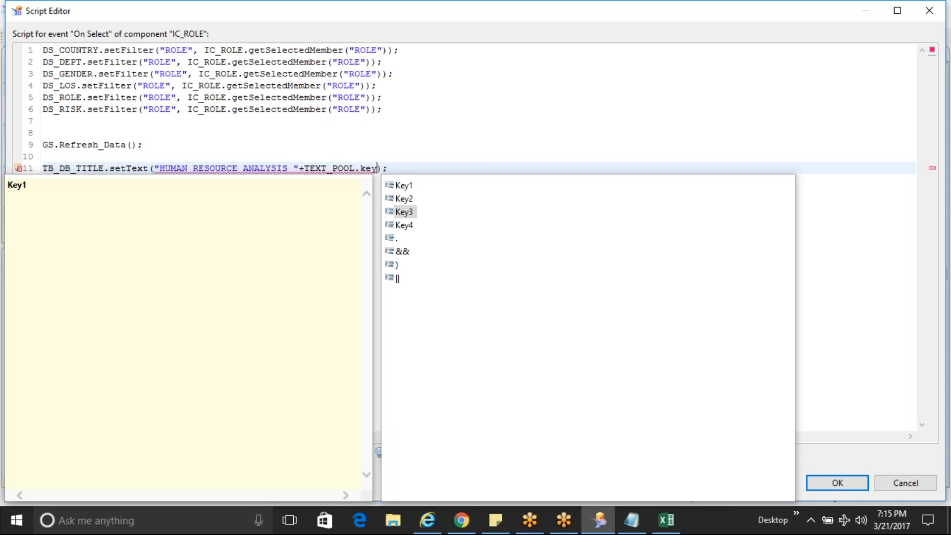
key("Return")
key("End")
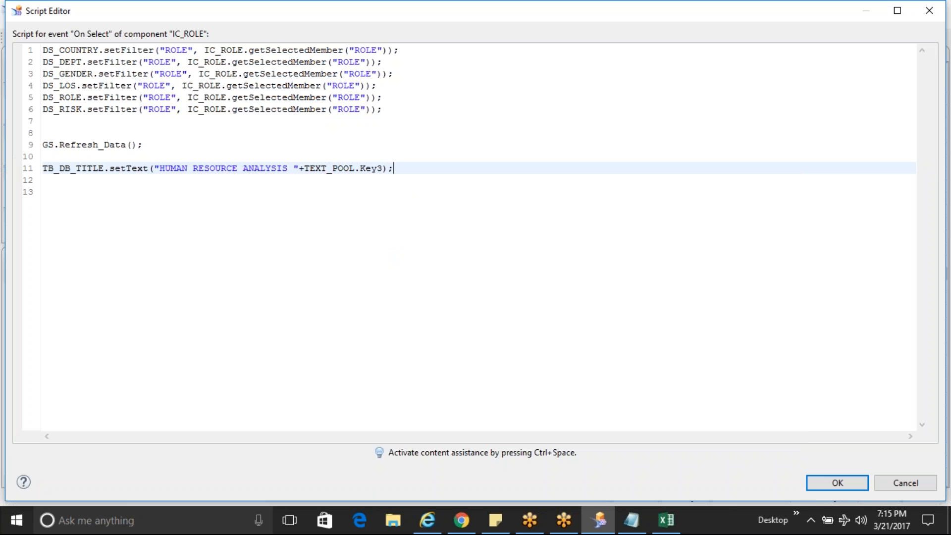
key("Return")
key("Return")
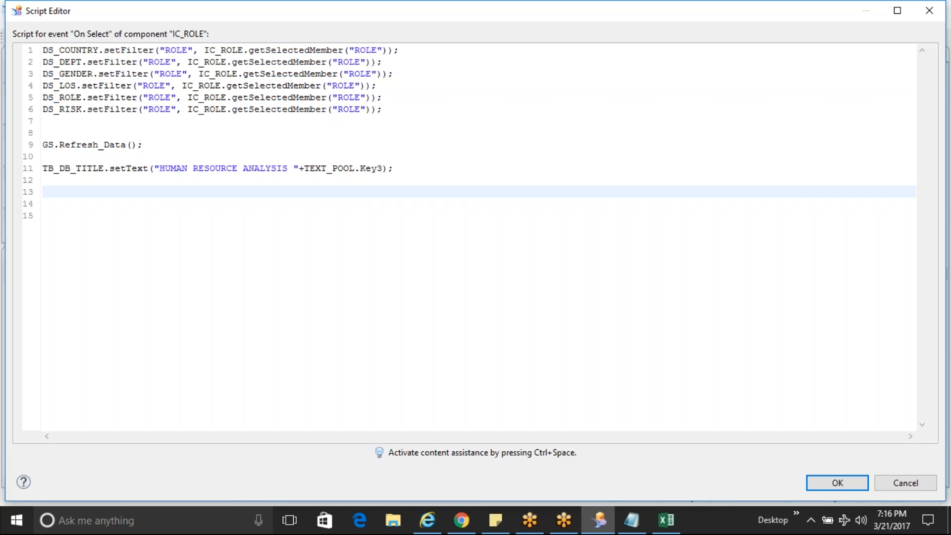
Highlight the component name TB_DB_TITLE and the HUMAN RESOURCE ANALYSIS string in the setText statement in turn.
left_click(43, 168)
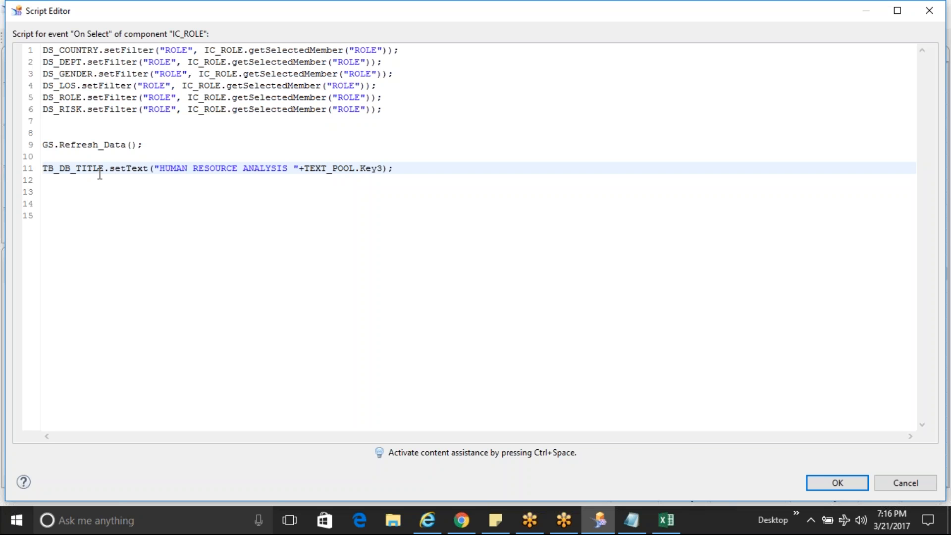
left_click_drag(103, 168, 40, 168)
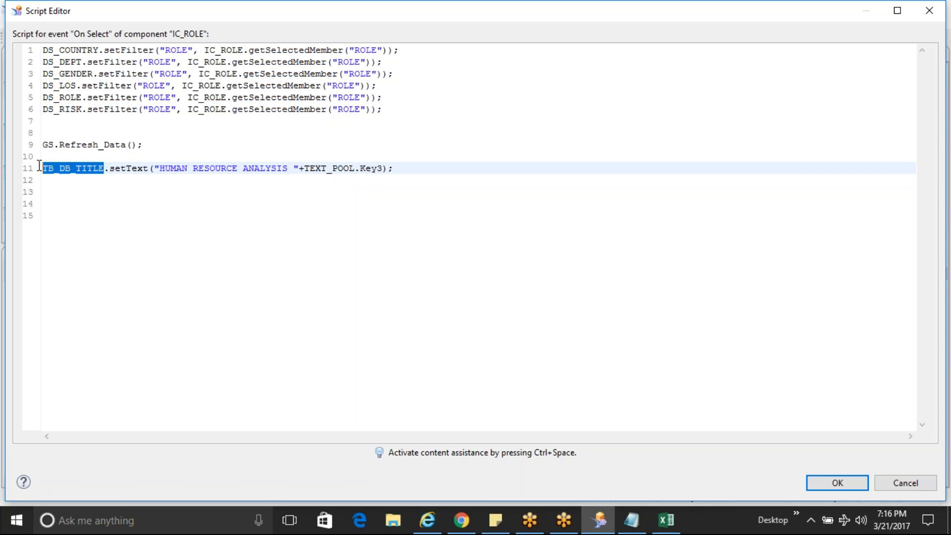
left_click_drag(158, 168, 291, 169)
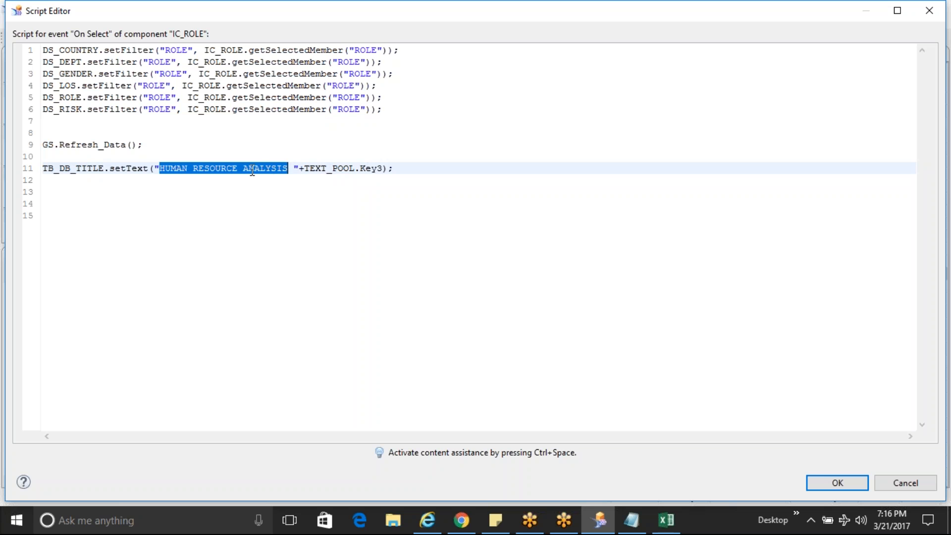
Confirm the IC_ROLE On Select script, run the dashboard locally, and close the previous browser preview.
left_click(385, 168, "shift")
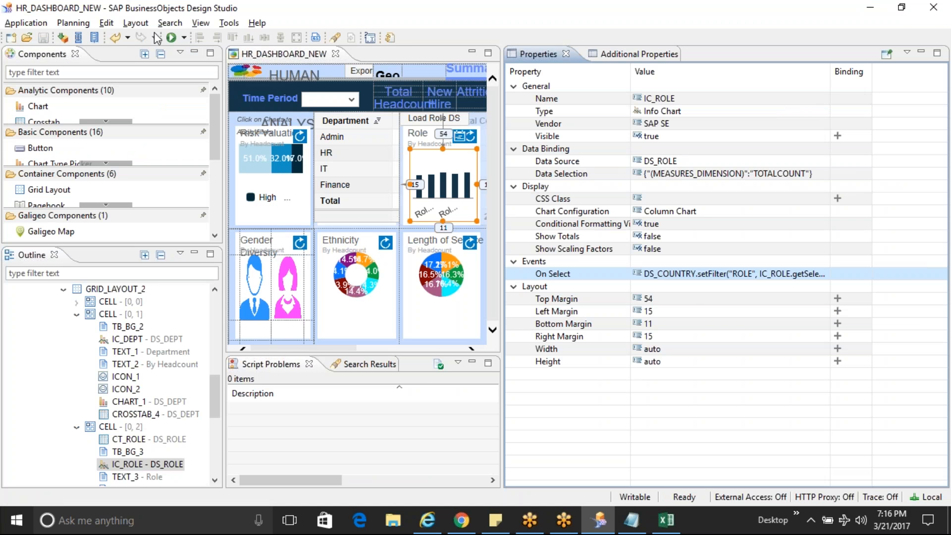
left_click(171, 37)
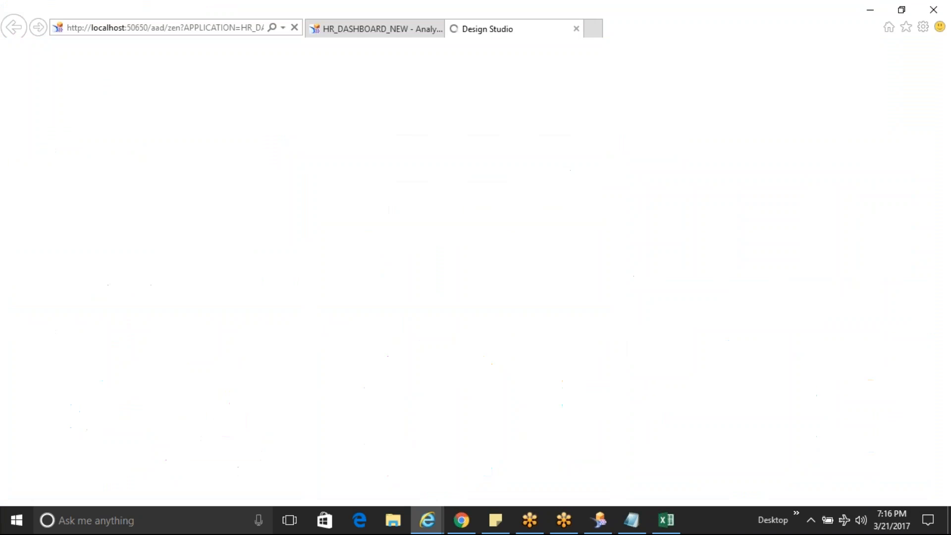
left_click(440, 29)
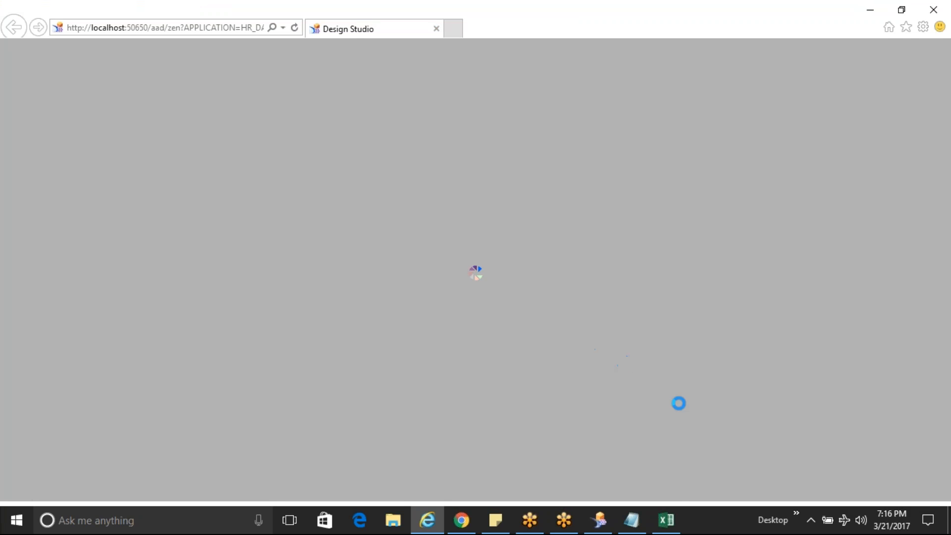
Close the Excel workbook Book1 without saving its changes.
left_click(666, 530)
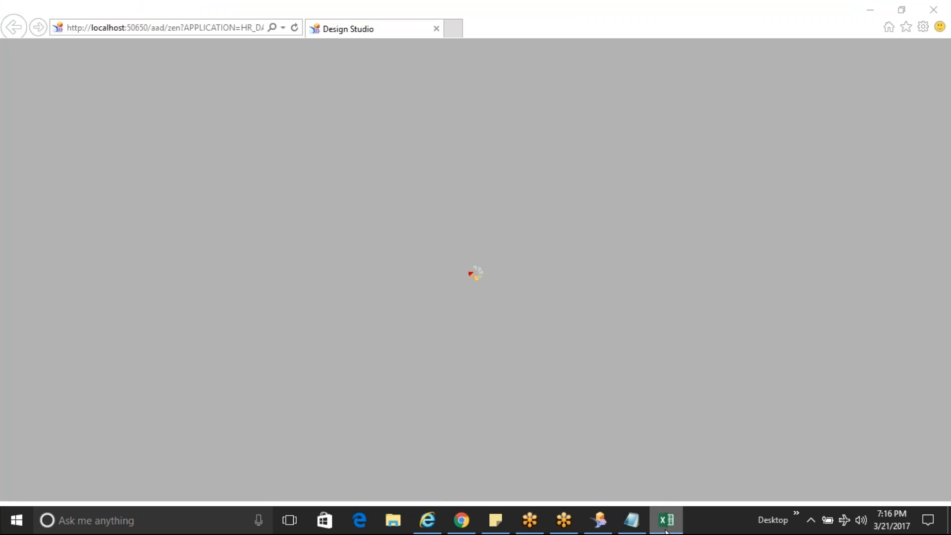
right_click(668, 516)
left_click(665, 496)
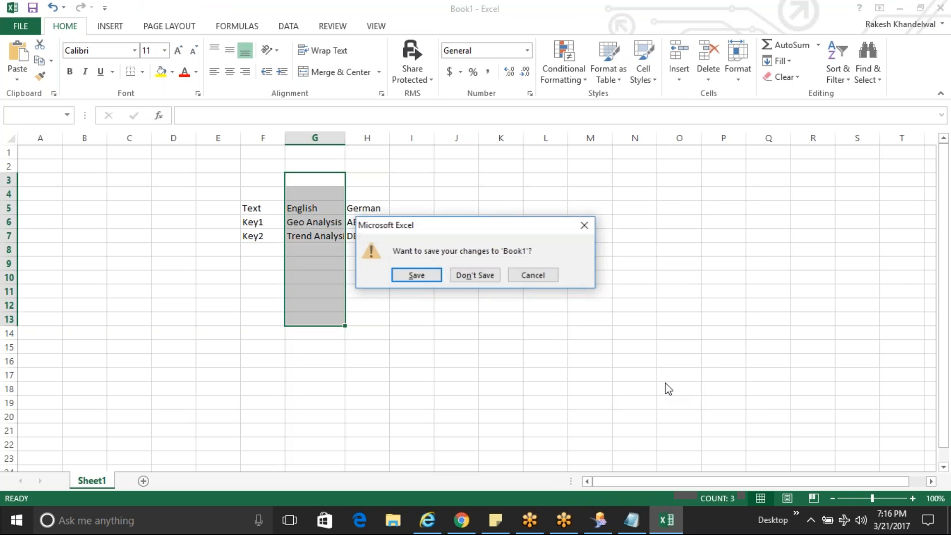
left_click(478, 276)
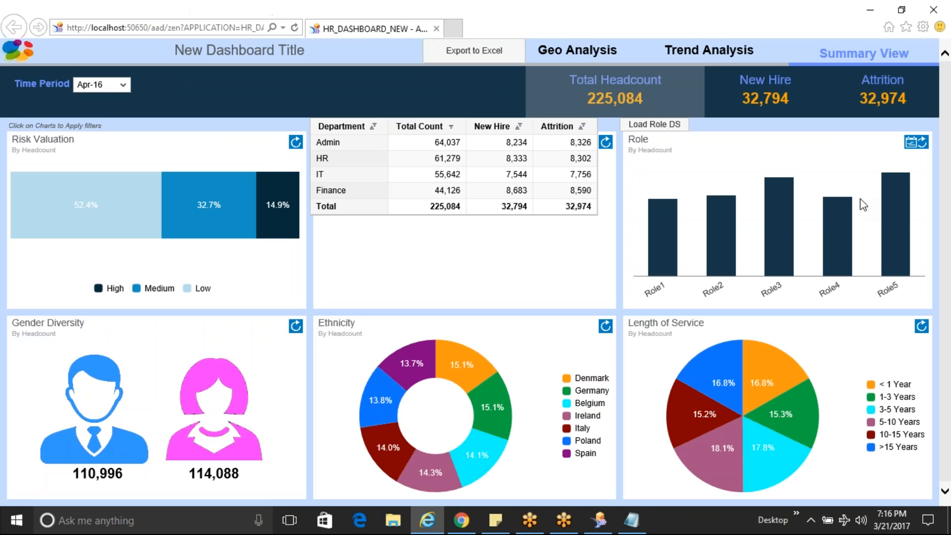
Filter the previewed dashboard by Role4 to test the title, and highlight TEXT_POOL.Key3 in the IC_ROLE chart's On Select script.
left_click(843, 240)
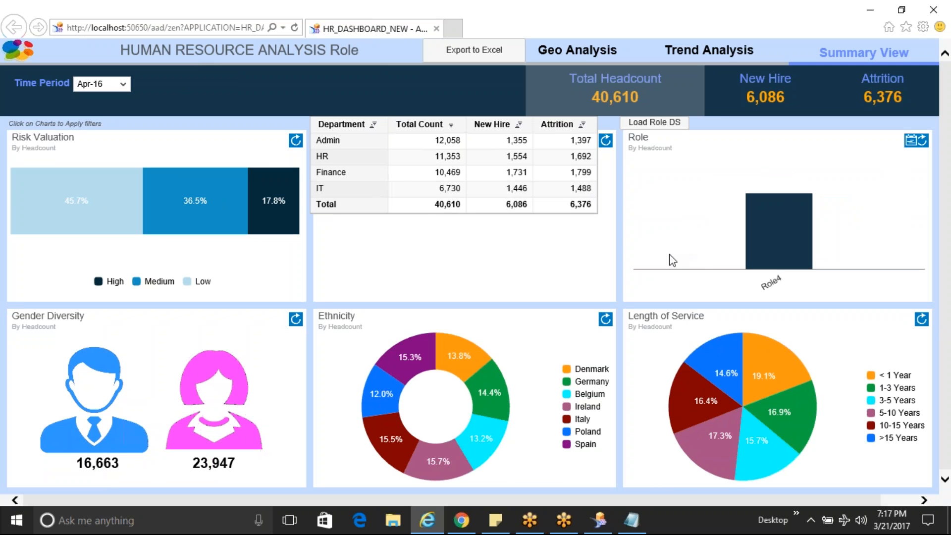
left_click(602, 520)
left_click(723, 273)
left_click(822, 274)
left_click_drag(383, 168, 304, 169)
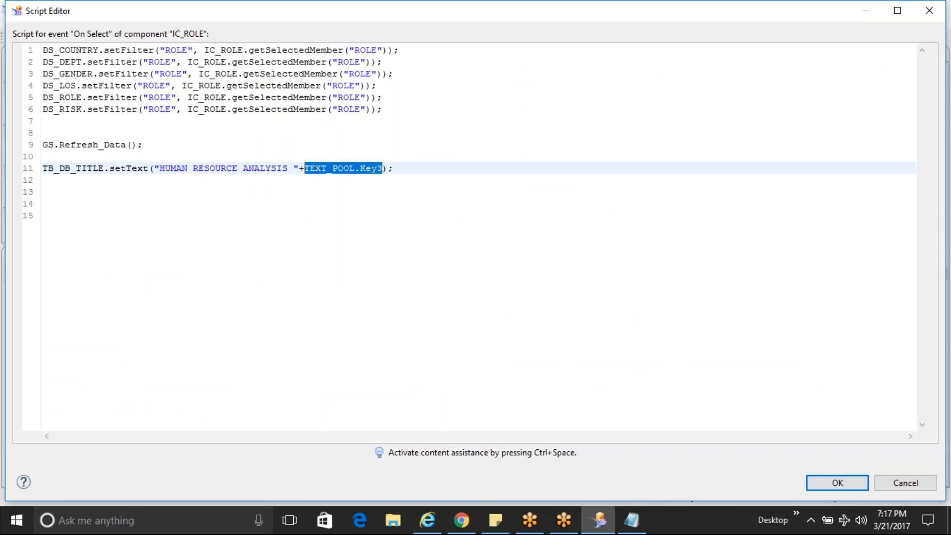
left_click(399, 171)
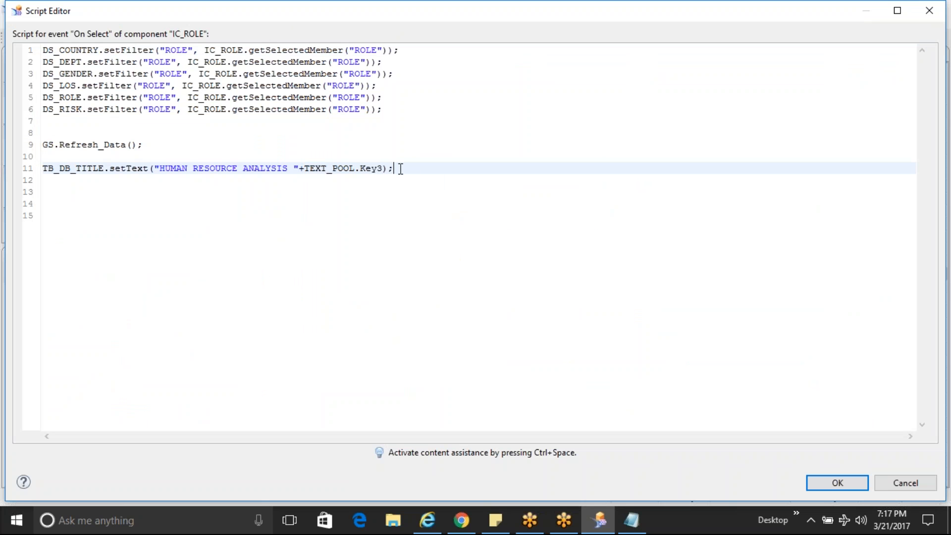
left_click(844, 488)
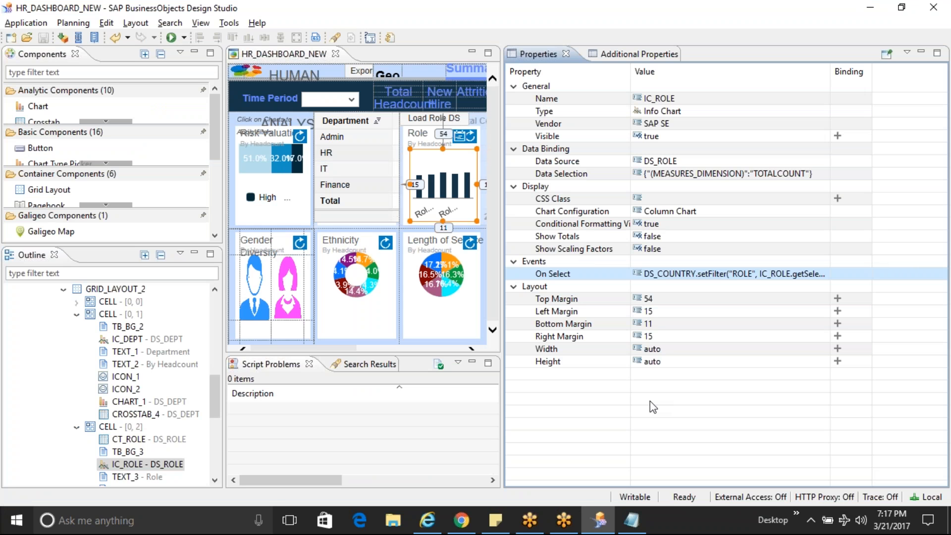
Review the key and text pairs in the TEXT_POOL component's entries, and leave them without changes.
left_click_drag(218, 397, 213, 483)
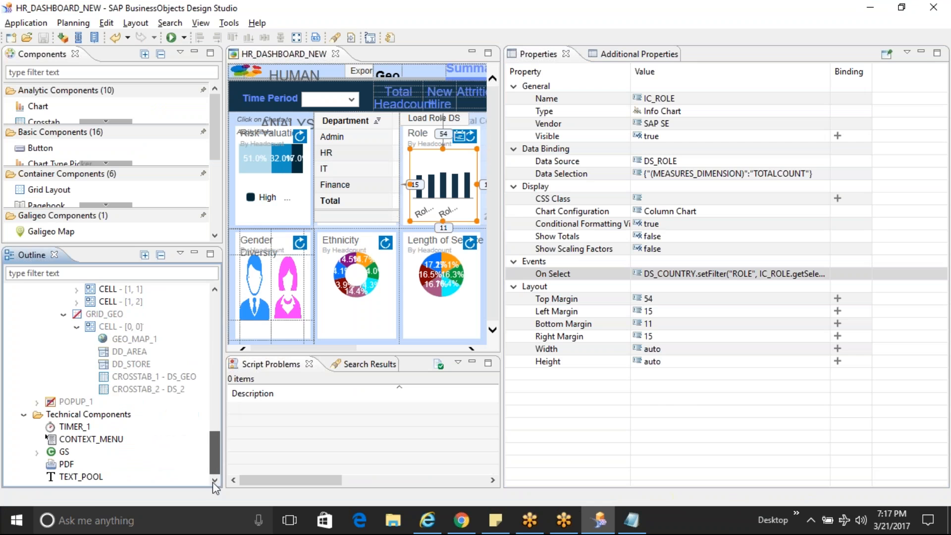
left_click(70, 477)
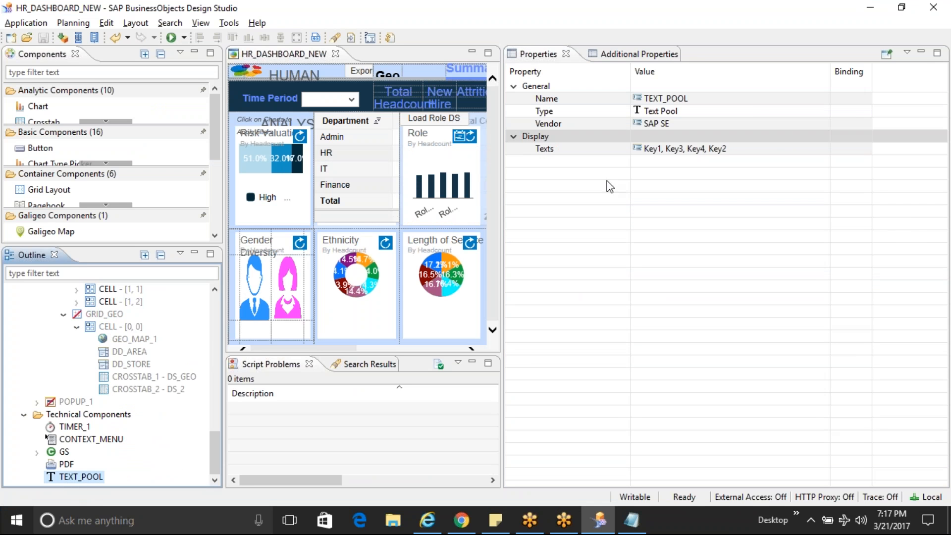
left_click(727, 152)
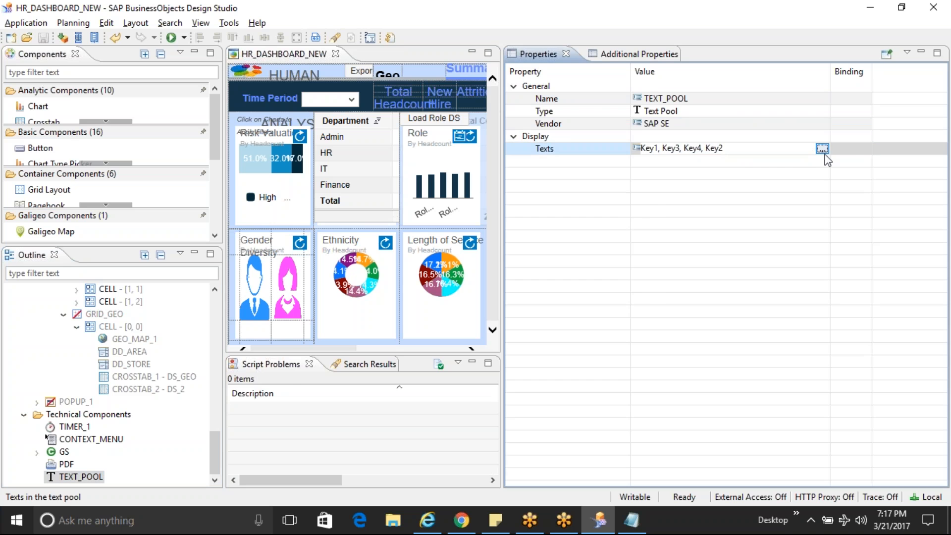
left_click(822, 149)
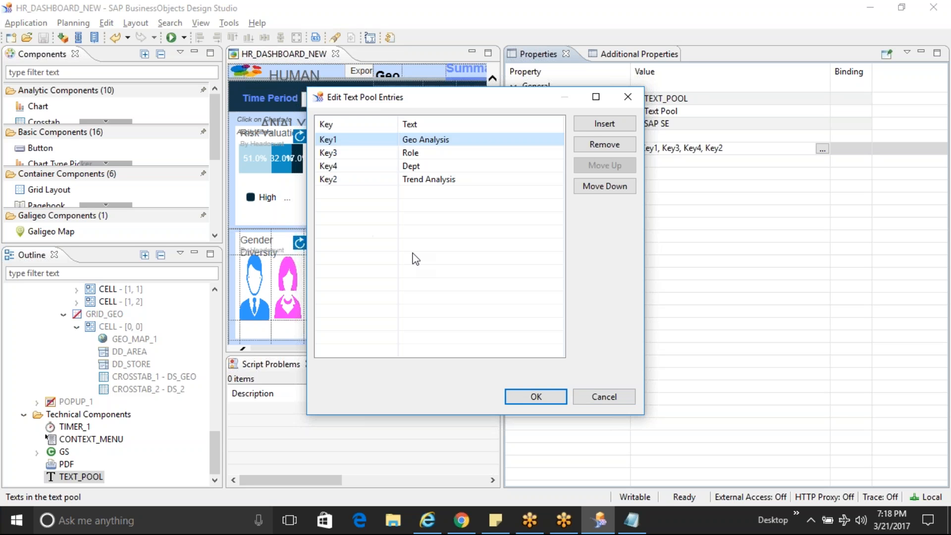
left_click(604, 397)
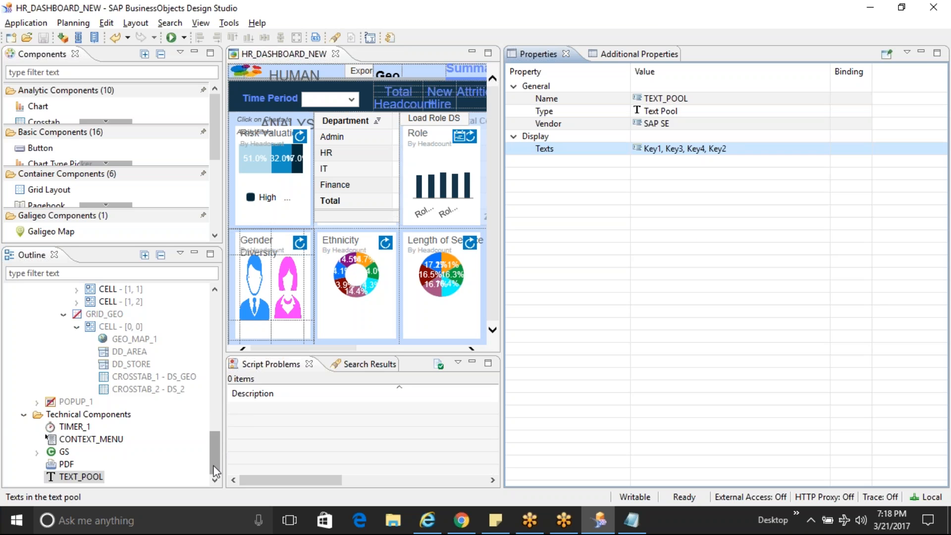
Insert the comment "// Key3 is Geo Analysis" above the setText statement in the IC_ROLE chart's On Select script.
left_click(213, 443)
left_click(456, 186)
left_click(825, 273)
left_click(824, 274)
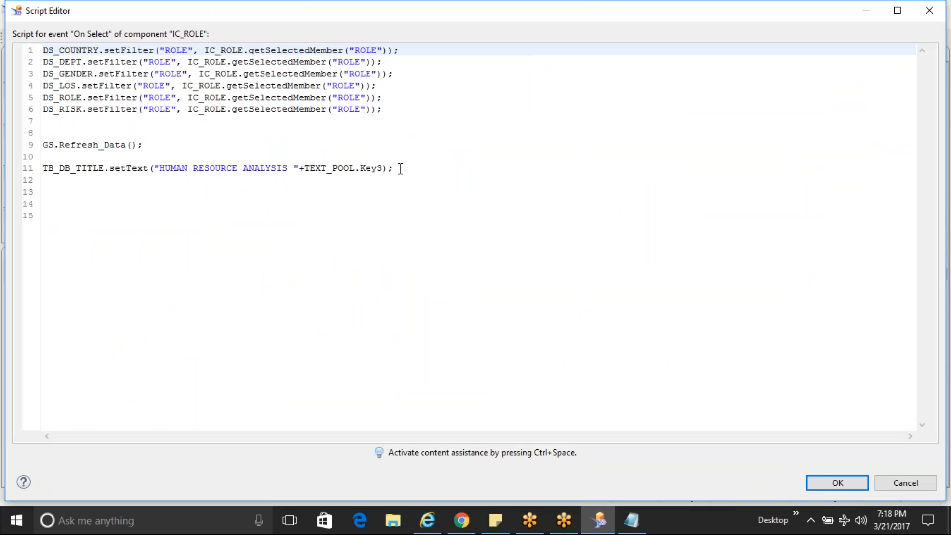
left_click(382, 168)
left_click(182, 157)
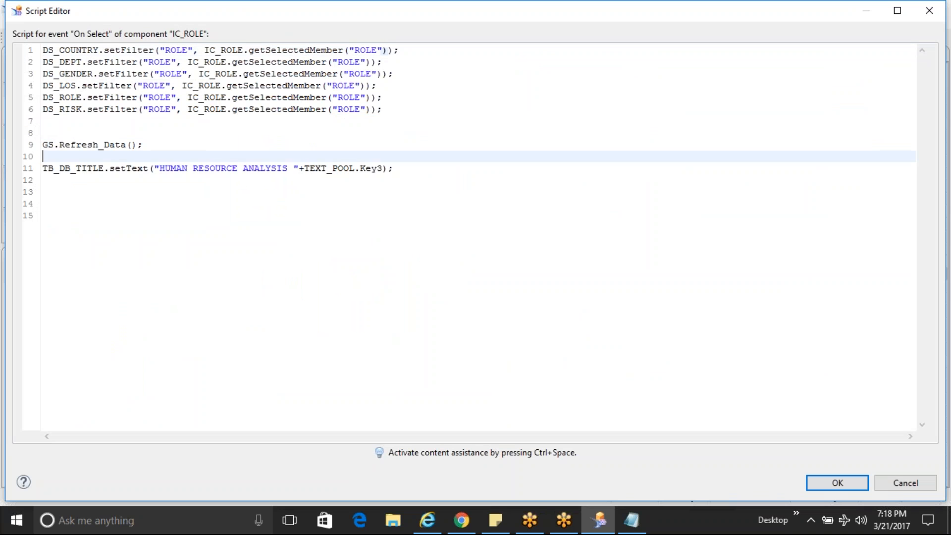
key("Return")
type("//")
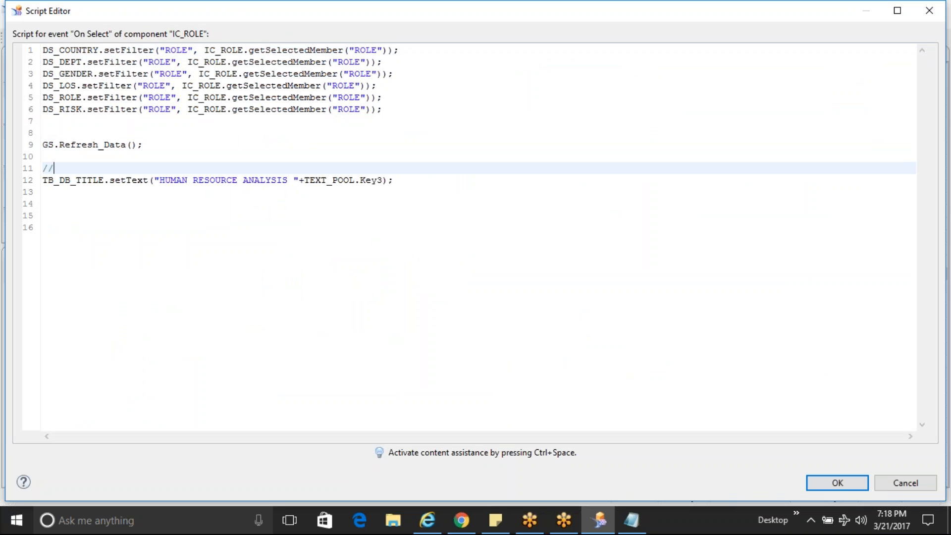
type(" Key3 is Geo analysis")
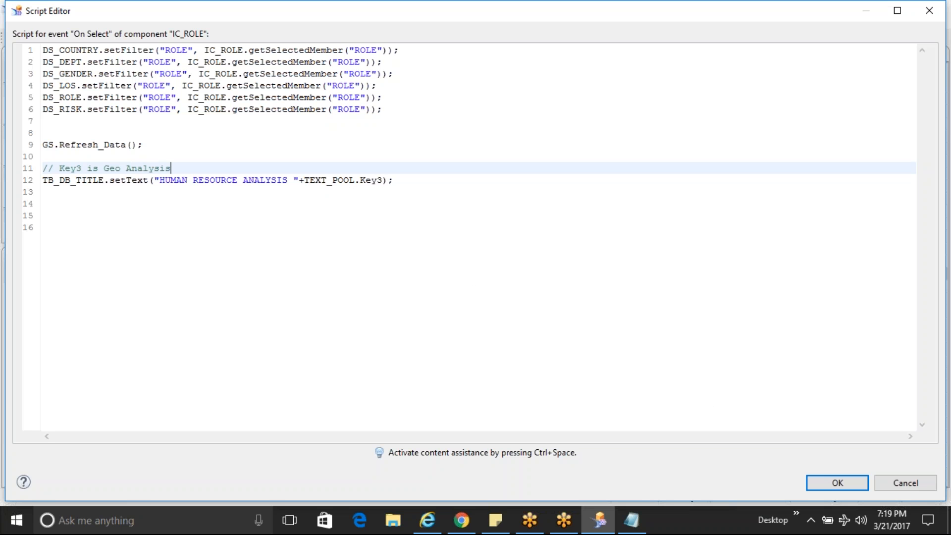
Replace Geo Analysis in the Key3 comment with "ROLE" in quotation marks, and confirm the script.
key("BackSpace")
key("BackSpace")
key("BackSpace")
key("BackSpace")
key("BackSpace")
key("BackSpace")
key("BackSpace")
key("BackSpace")
key("BackSpace")
key("BackSpace")
key("BackSpace")
key("BackSpace")
type("\"ROLE\"")
left_click(837, 483)
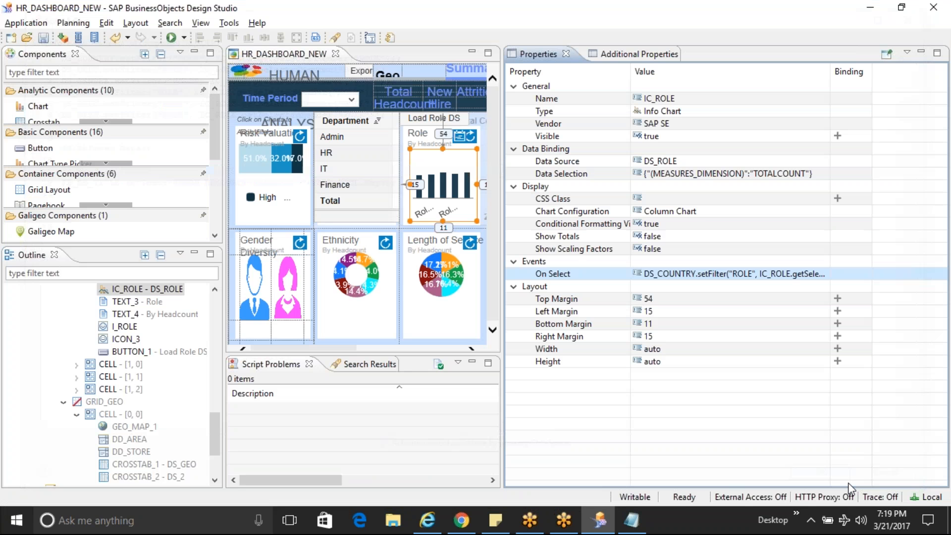
Reopen the IC_ROLE chart's On Select script to check the comment line, and close it again.
left_click(823, 273)
left_click(822, 273)
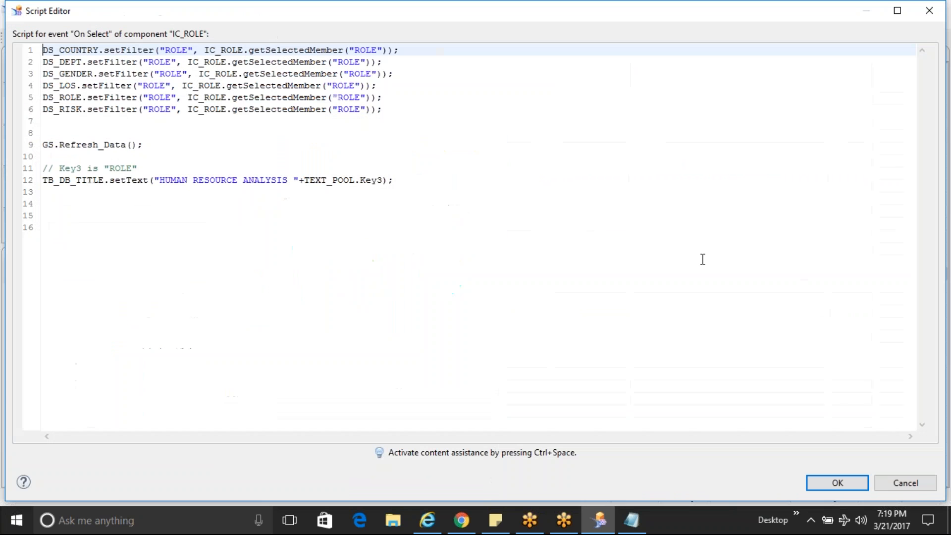
left_click(152, 170)
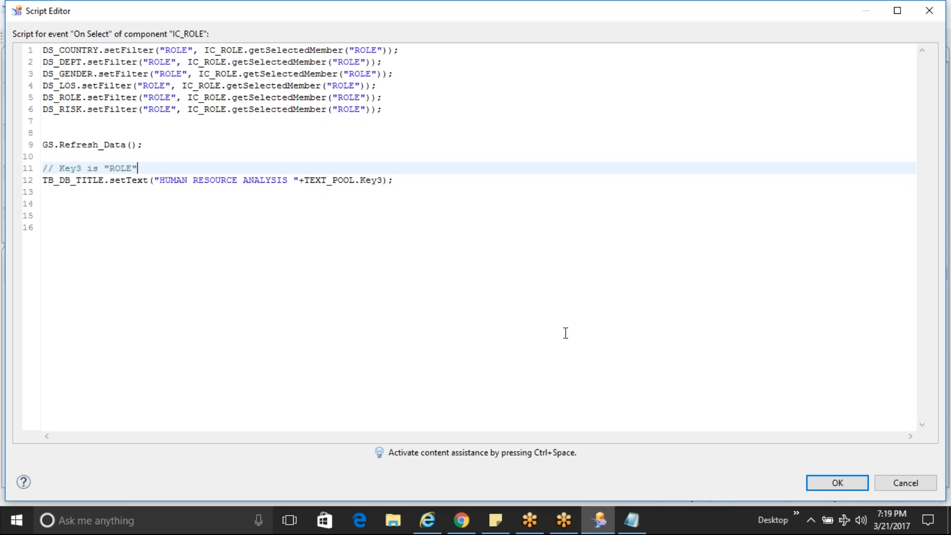
left_click(847, 484)
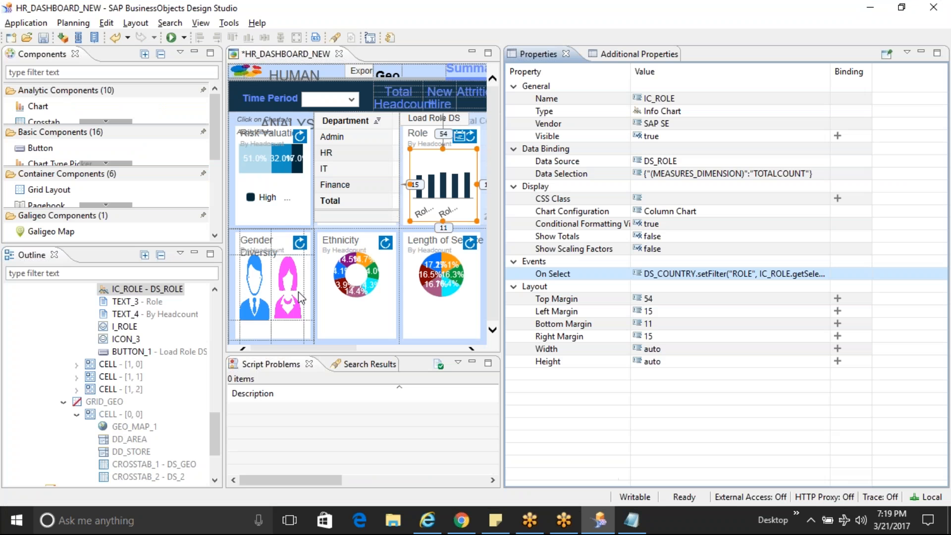
Add a Key5 entry with the text HUMAN RESOURCE ANALYSIS at the end of the TEXT_POOL component's entries.
left_click_drag(214, 418, 216, 453)
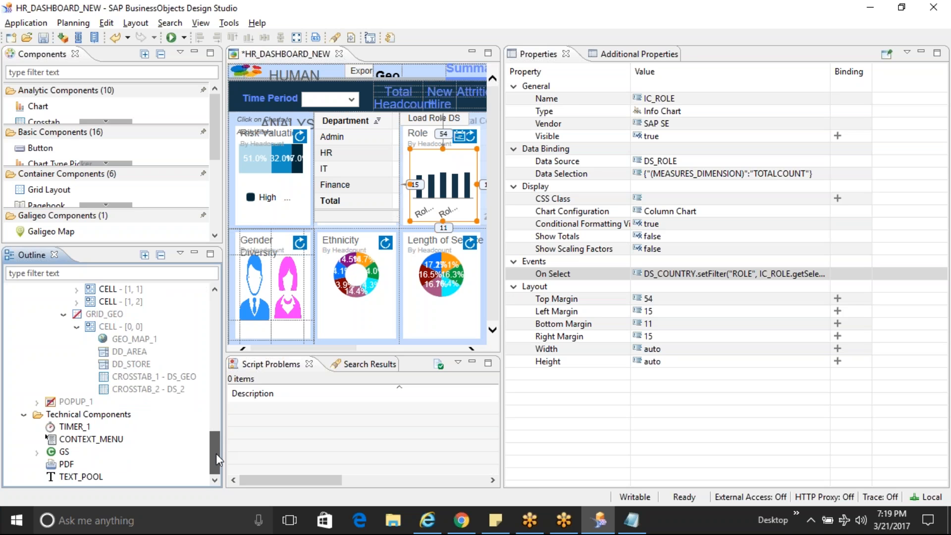
left_click(76, 477)
left_click(802, 149)
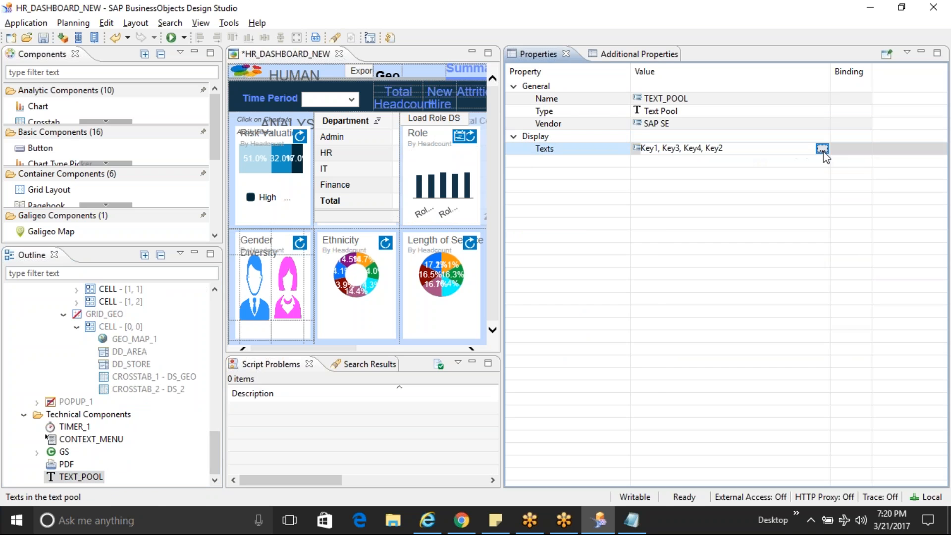
left_click(824, 150)
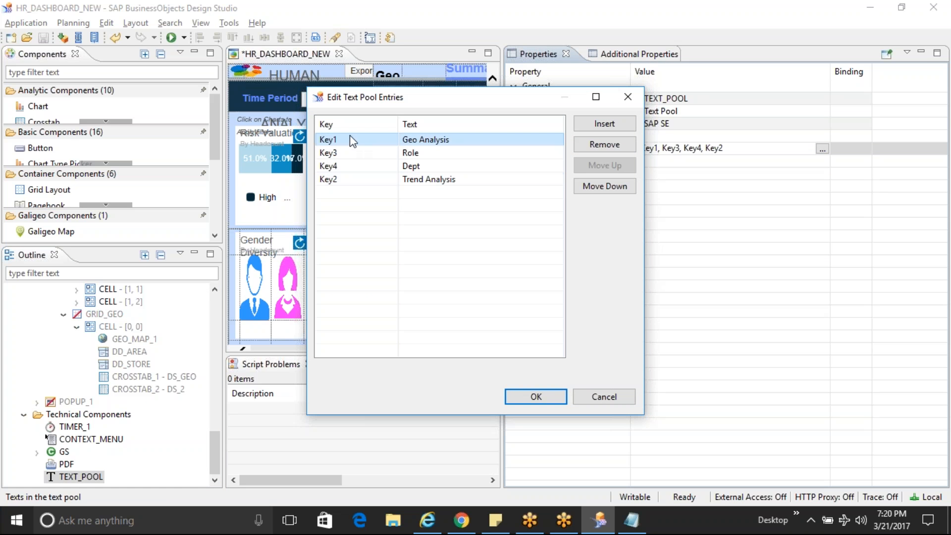
left_click(367, 179)
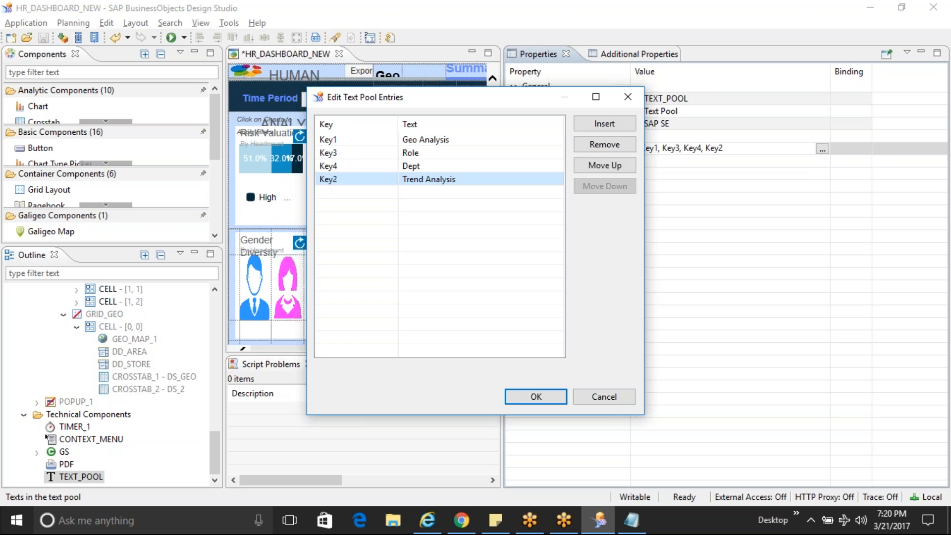
left_click(624, 130)
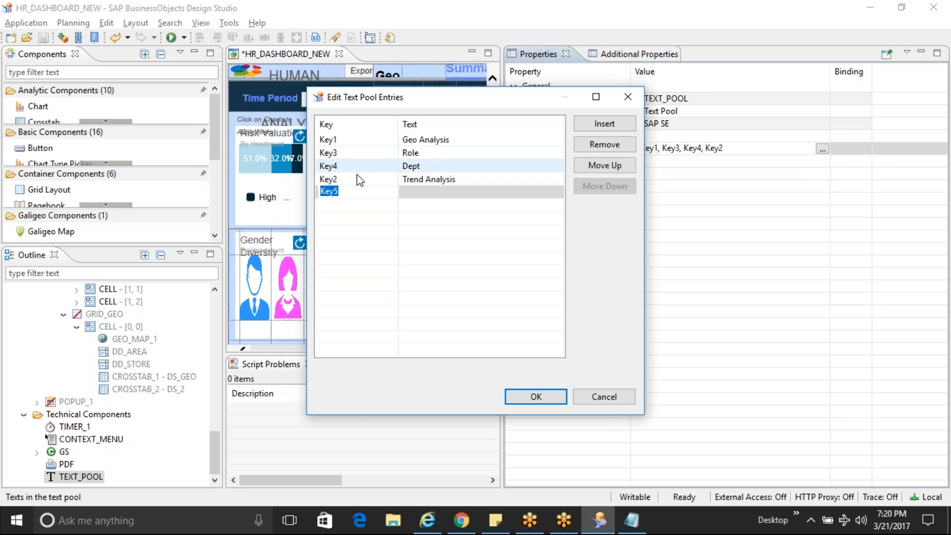
key("Tab")
type("HUMAN RESOUR")
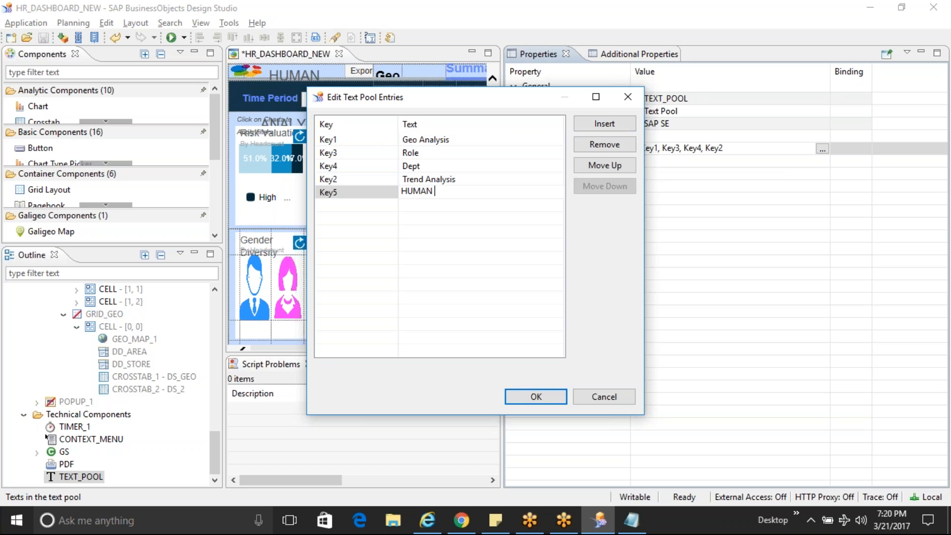
key("BackSpace")
type("RCE ANALYSIS")
key("Return")
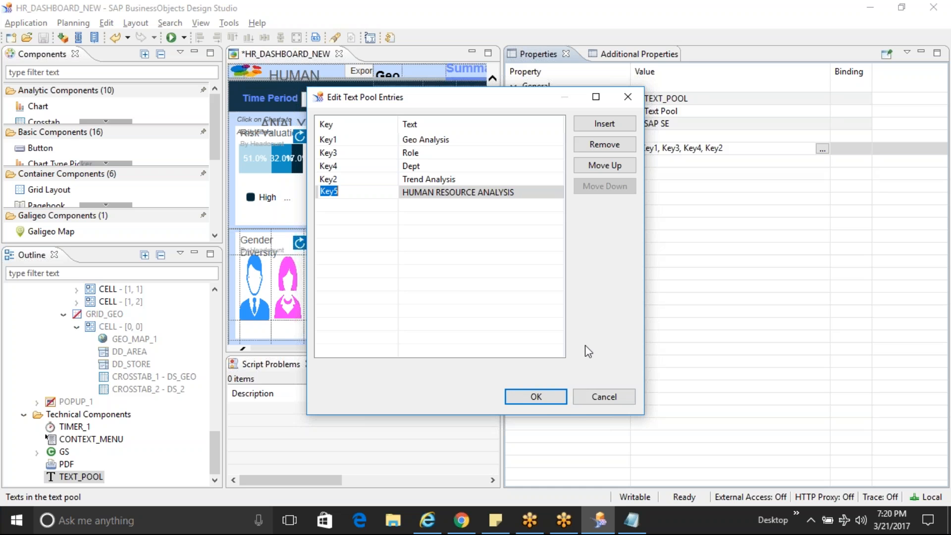
left_click(535, 398)
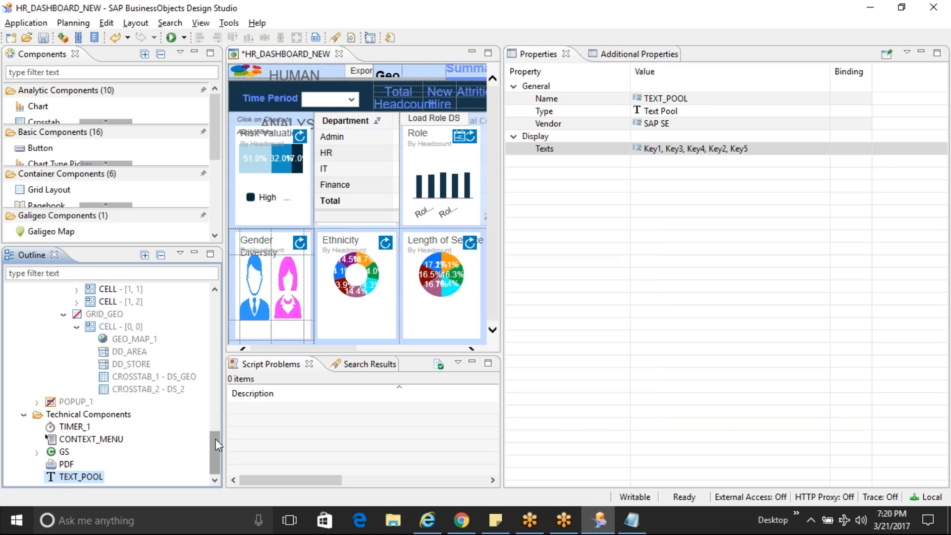
Open the On Startup script of the HR_DASHBOARD_NEW application for editing.
left_click_drag(215, 439, 212, 293)
left_click(74, 289)
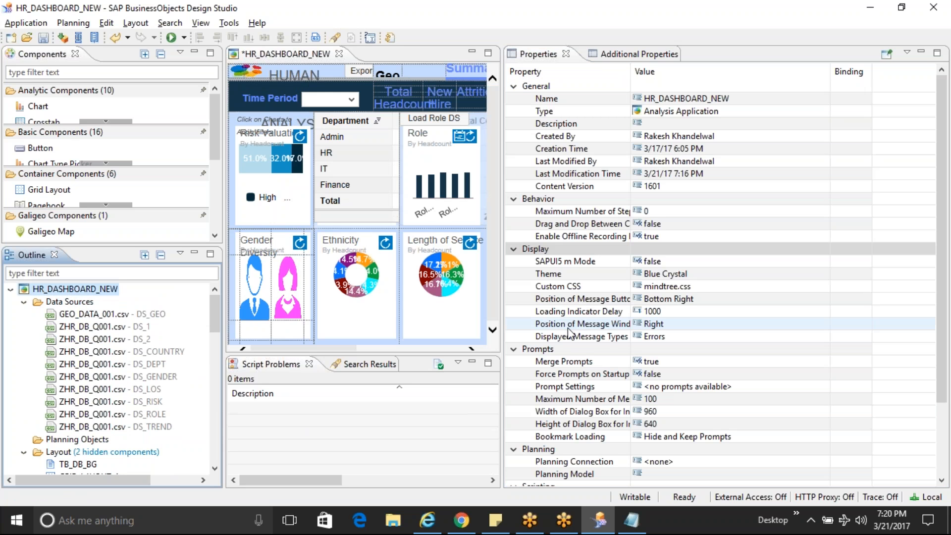
scroll(943, 466, "down", 3)
left_click(813, 449)
left_click(823, 449)
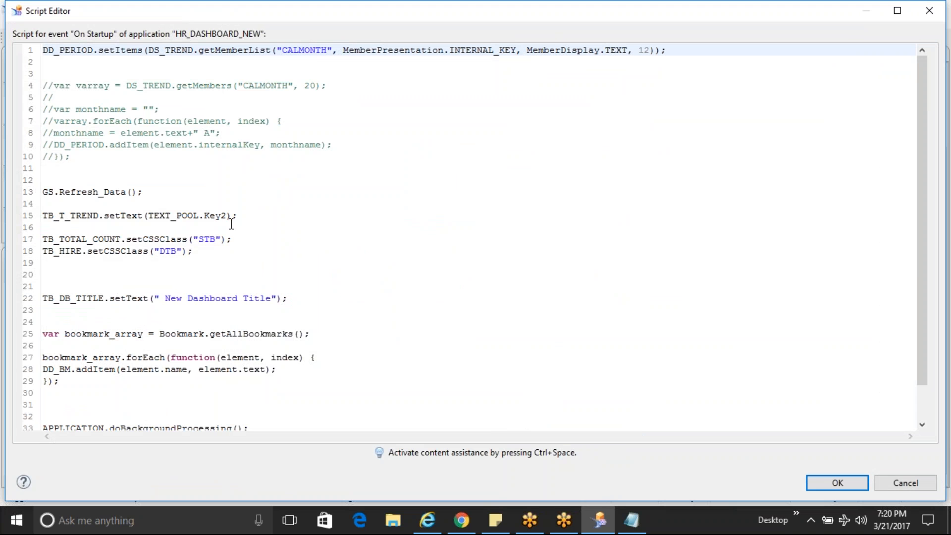
Replace the literal text in the TB_DB_TITLE setText statement with TEXT_POOL.Key5, and confirm the script.
left_click(231, 275)
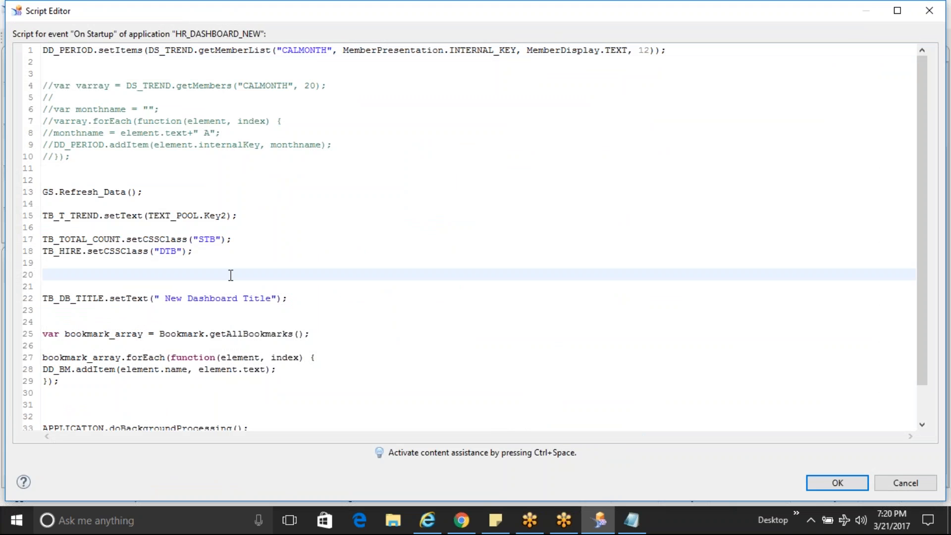
left_click_drag(276, 298, 154, 297)
type("TEXT_P")
key("Escape")
type("OOL")
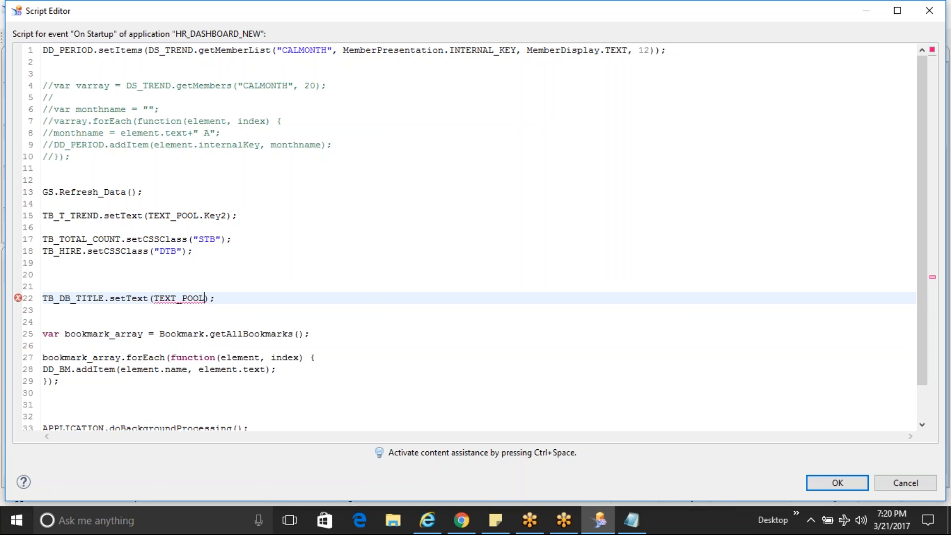
type(".k")
key("ctrl+space")
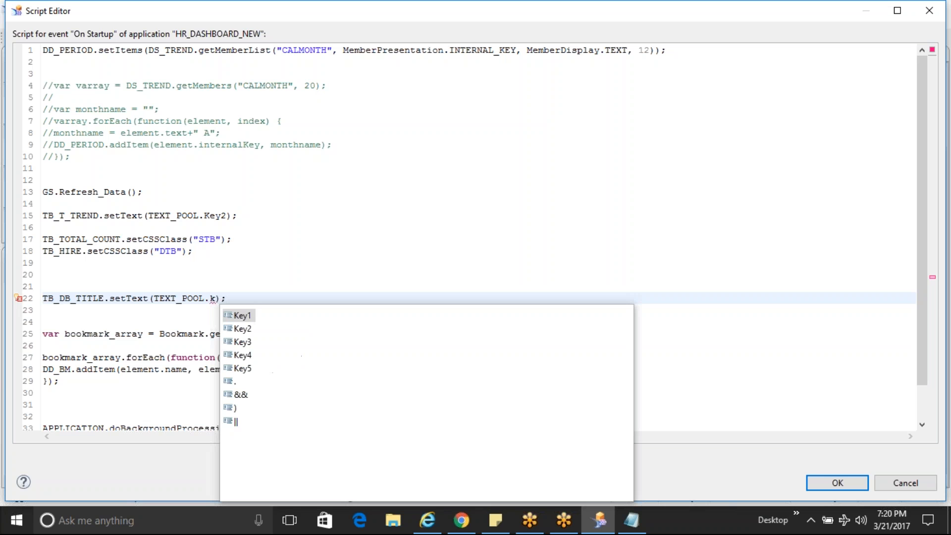
key("Down")
key("Down")
key("Down")
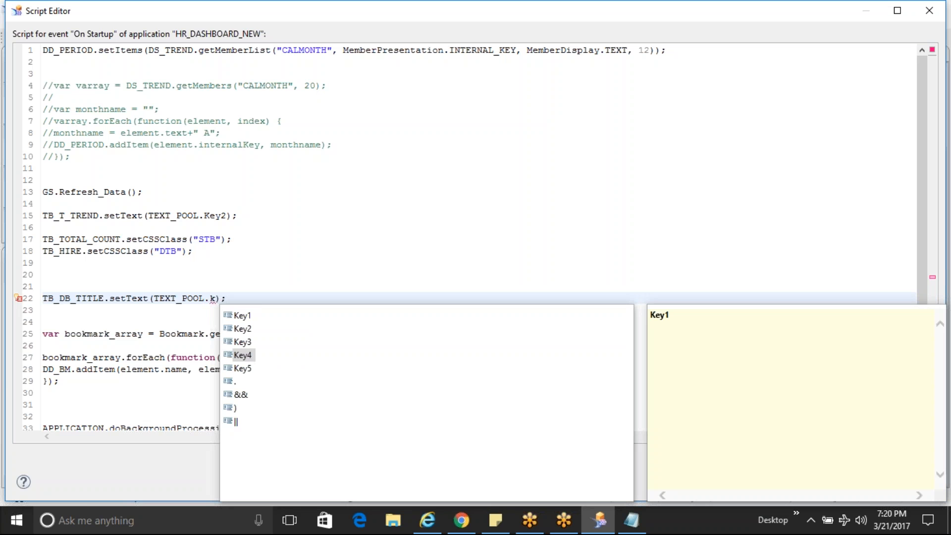
key("Down")
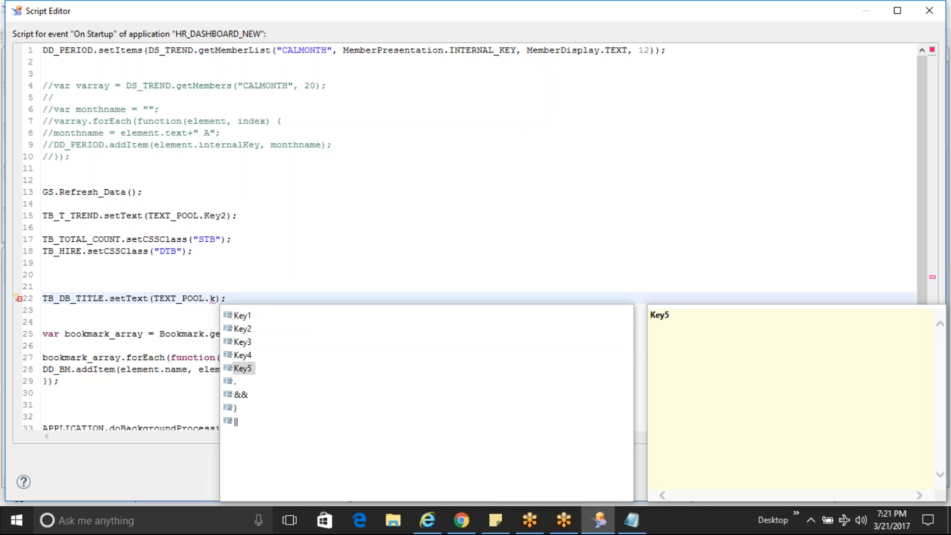
key("Return")
key("End")
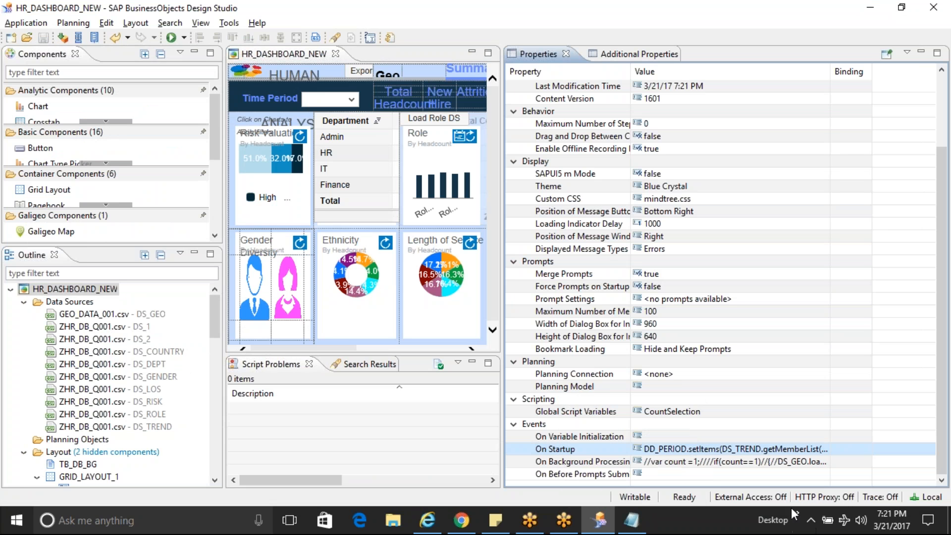
Switch to the Notepad notes and highlight the BI4.1 SP6 line to review the version requirement.
left_click(634, 522)
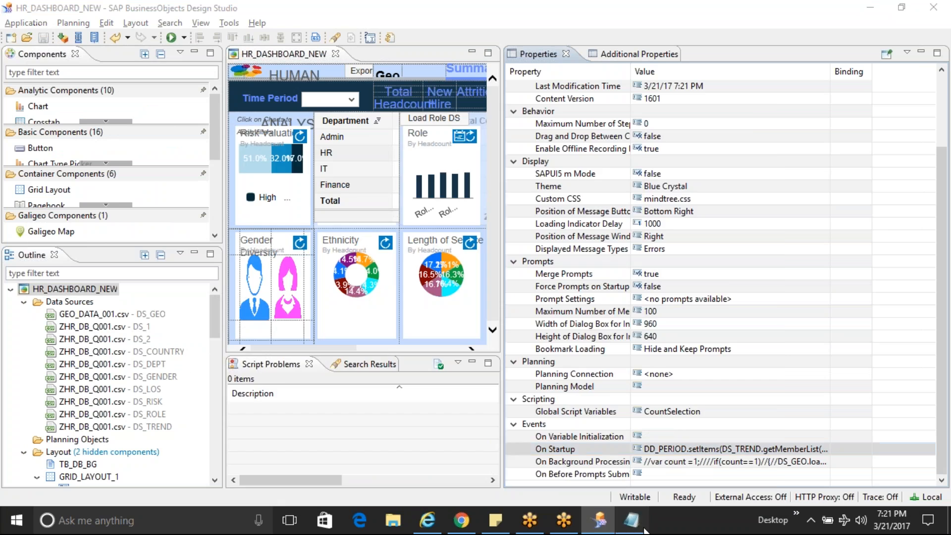
left_click_drag(270, 280, 211, 278)
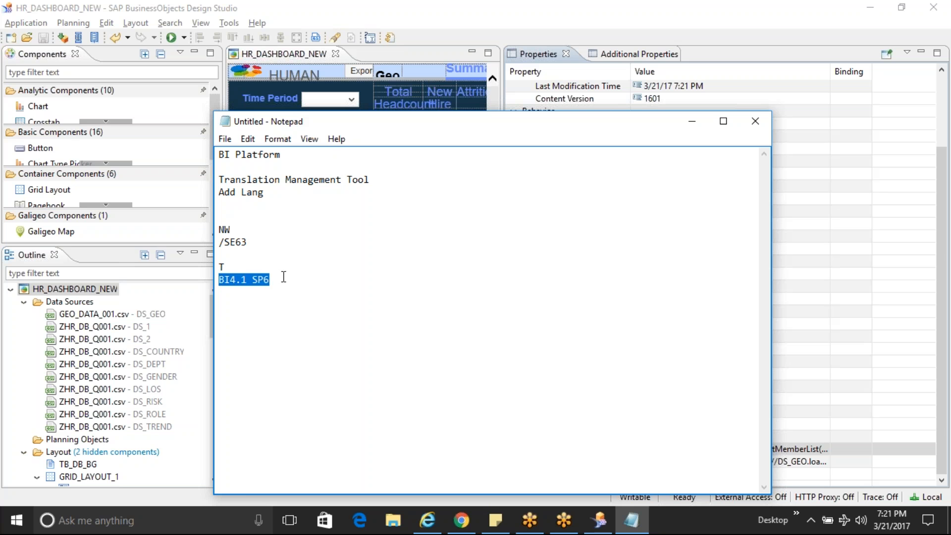
left_click(283, 278)
left_click(230, 268)
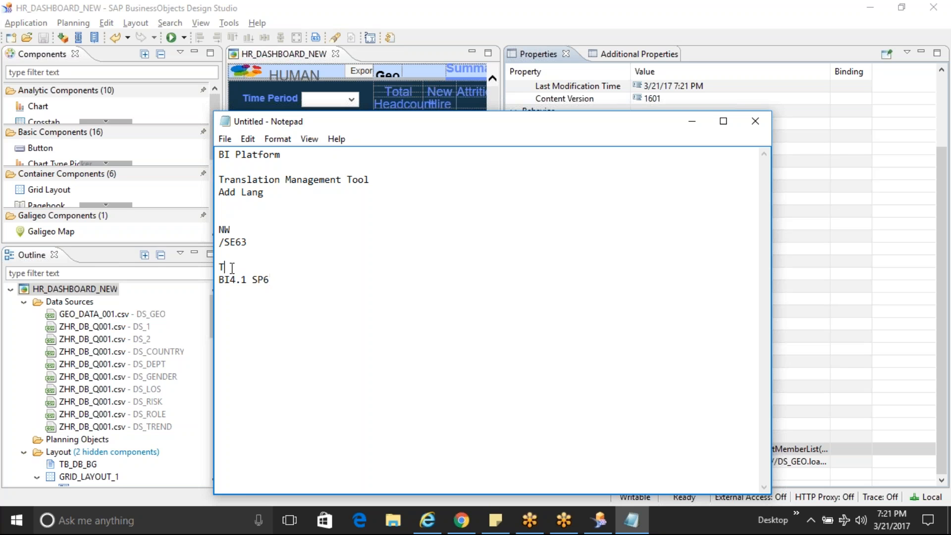
left_click_drag(270, 279, 216, 279)
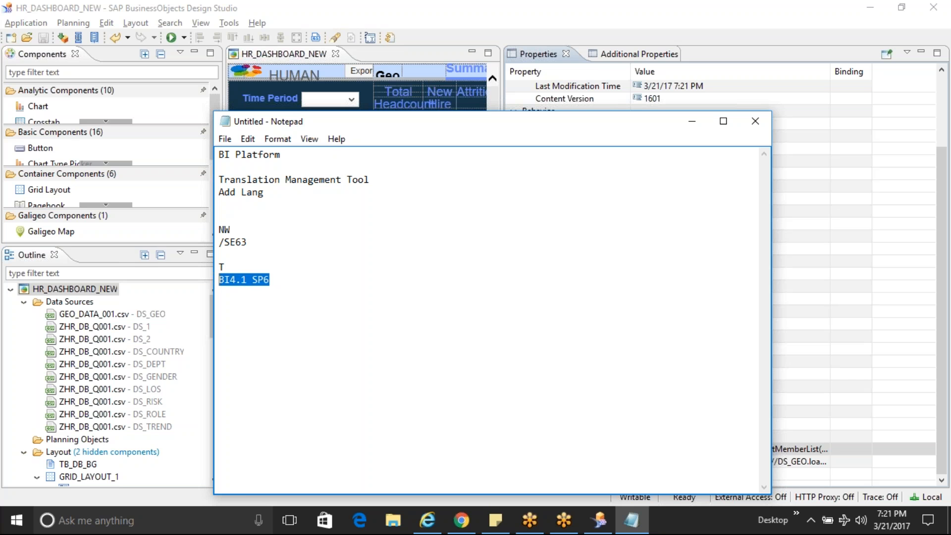
left_click(245, 266)
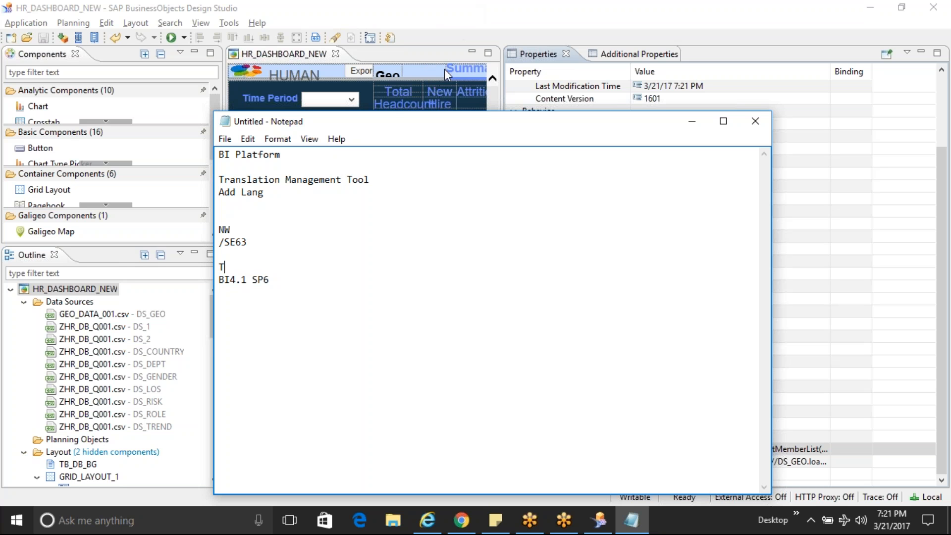
left_click(279, 283)
Switch to Chrome and search Google for "SAP Design Studio translation" in a new tab.
left_click(461, 528)
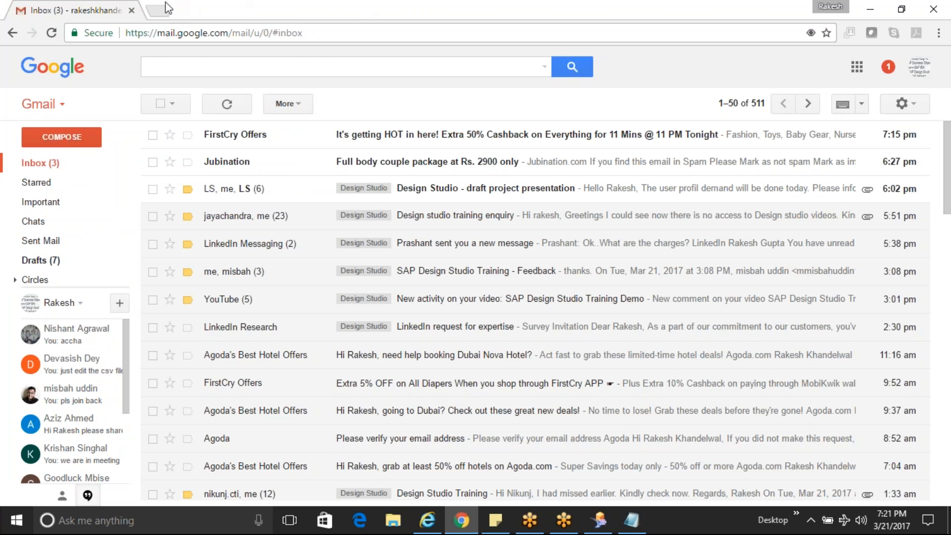
left_click(149, 10)
type("SAP")
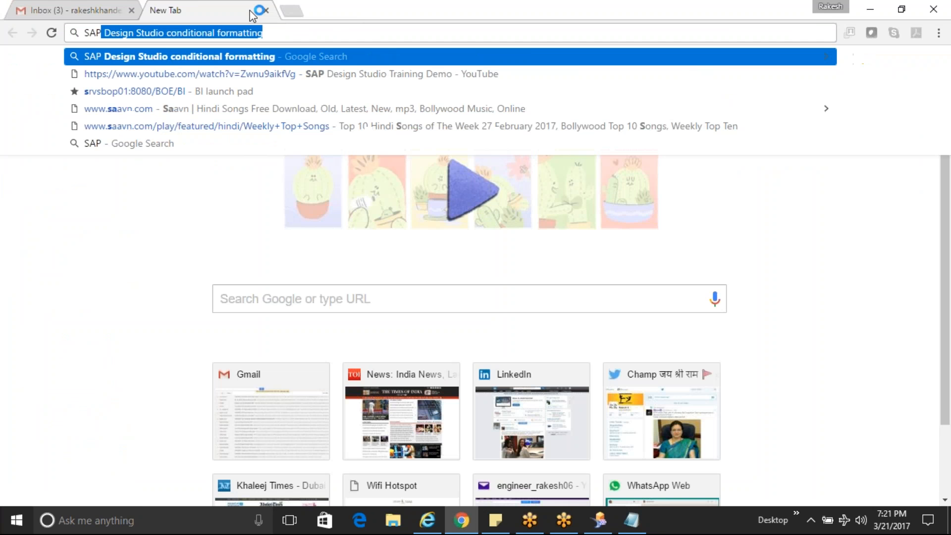
type(" Design Studi")
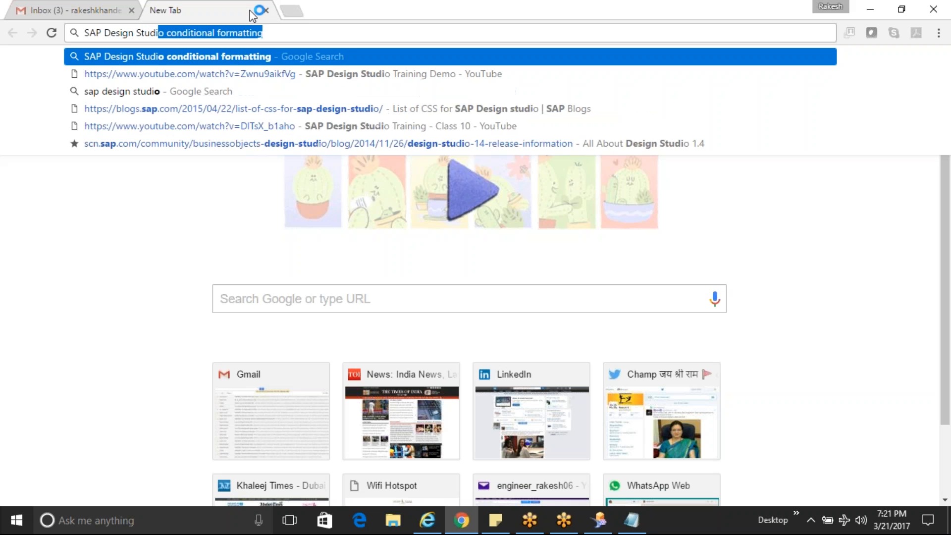
type("o tra")
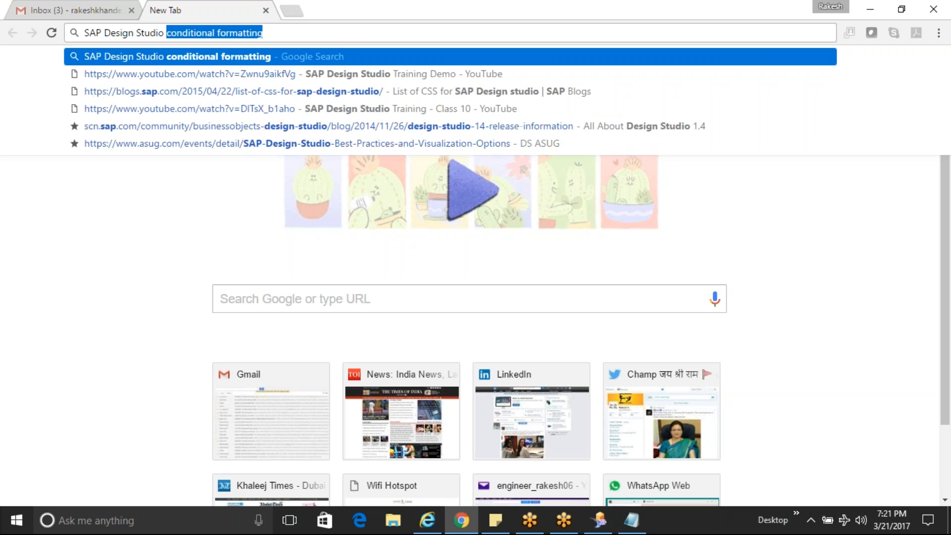
type("nslation")
key("Return")
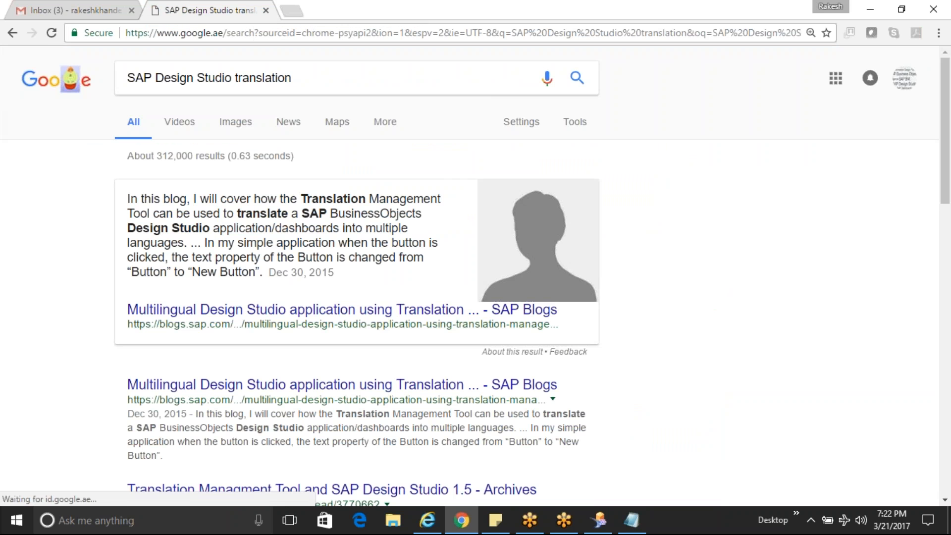
Open the Multilingual Design Studio application blog and the Translation Managment Tool archive thread in separate tabs, and show the blog.
right_click(169, 308)
left_click(218, 318)
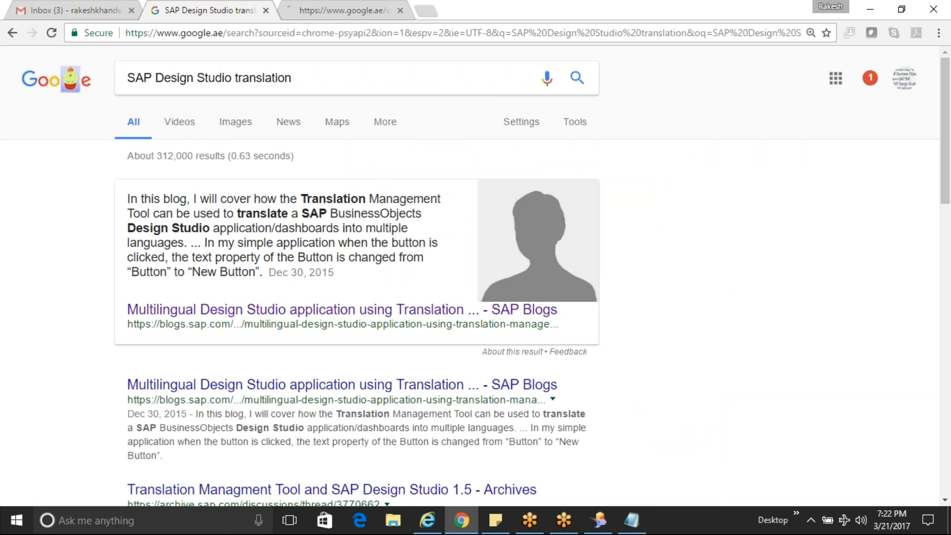
left_click_drag(949, 172, 950, 224)
right_click(289, 326)
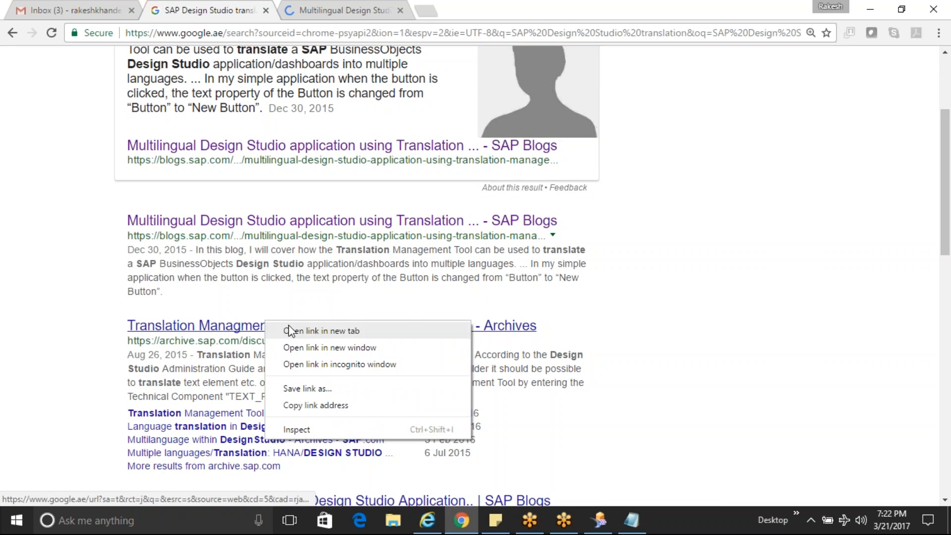
left_click(310, 331)
key("ctrl+Tab")
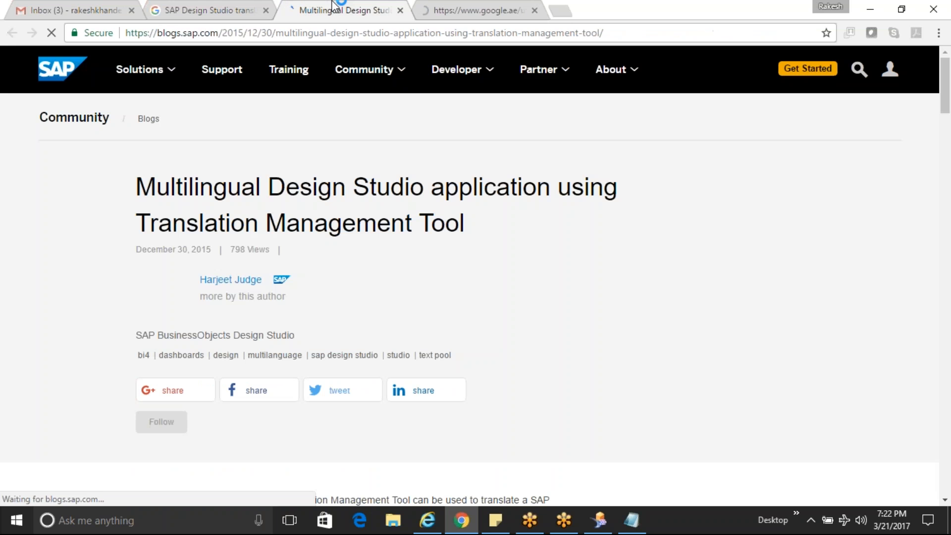
Read through the blog's TEXT_POOL setup, string import, translation, export, BI Launchpad locale and translated-string storage sections.
left_click_drag(950, 91, 950, 128)
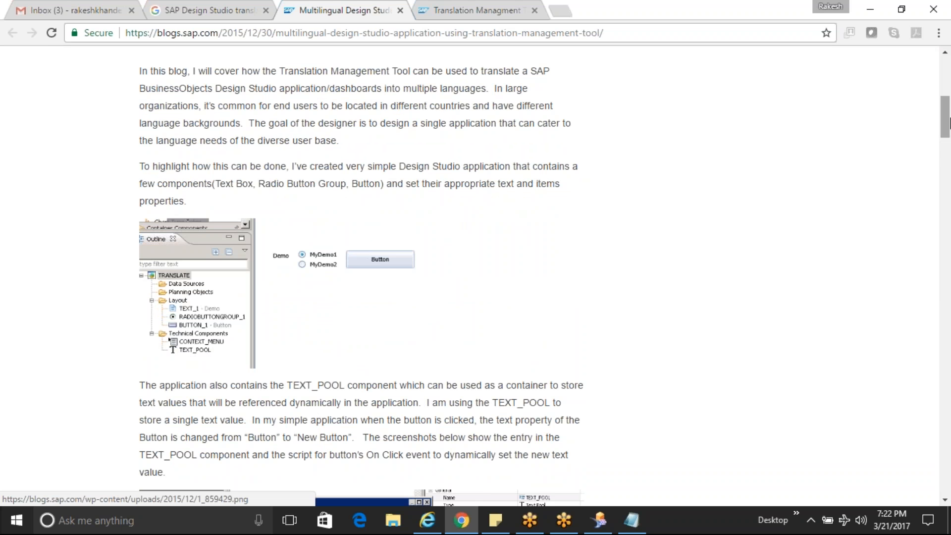
left_click_drag(950, 121, 949, 147)
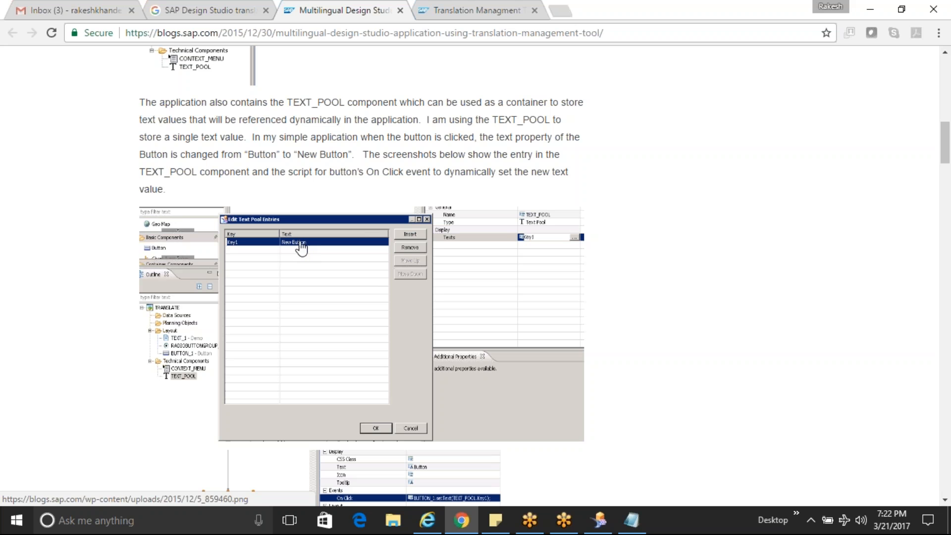
left_click_drag(947, 144, 948, 170)
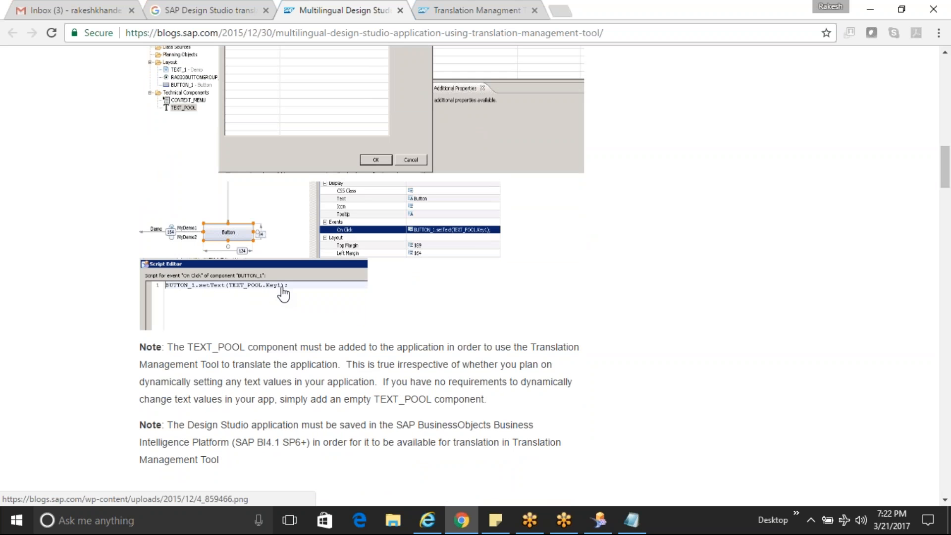
left_click_drag(948, 165, 948, 200)
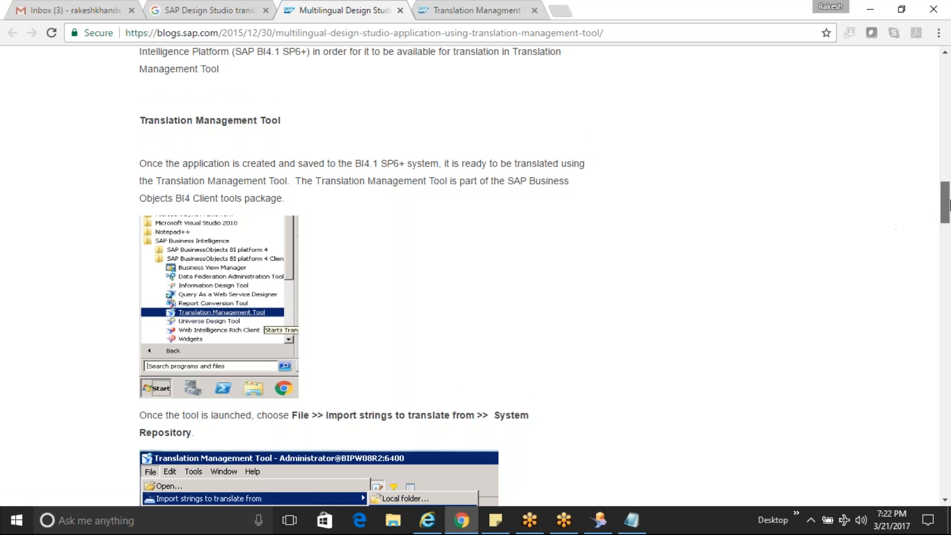
scroll(947, 204, "down", 3)
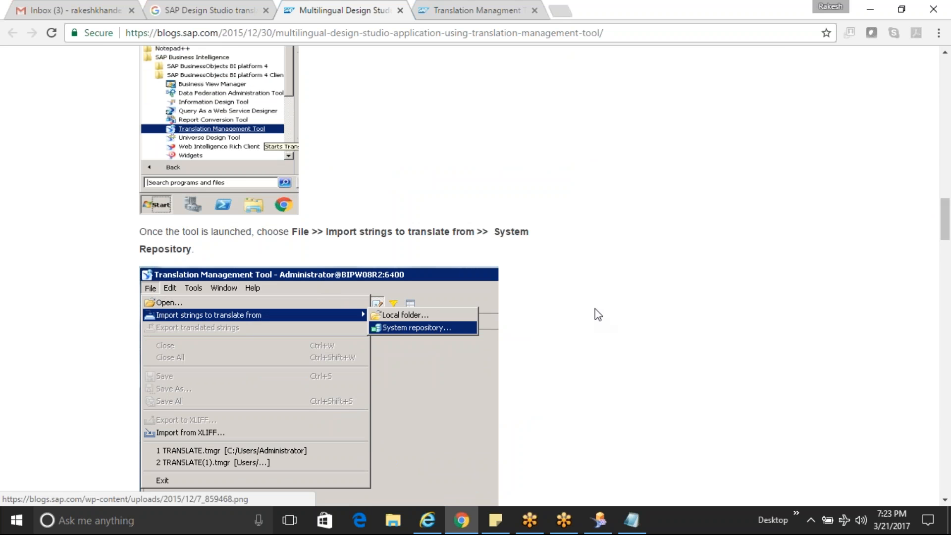
left_click(946, 261)
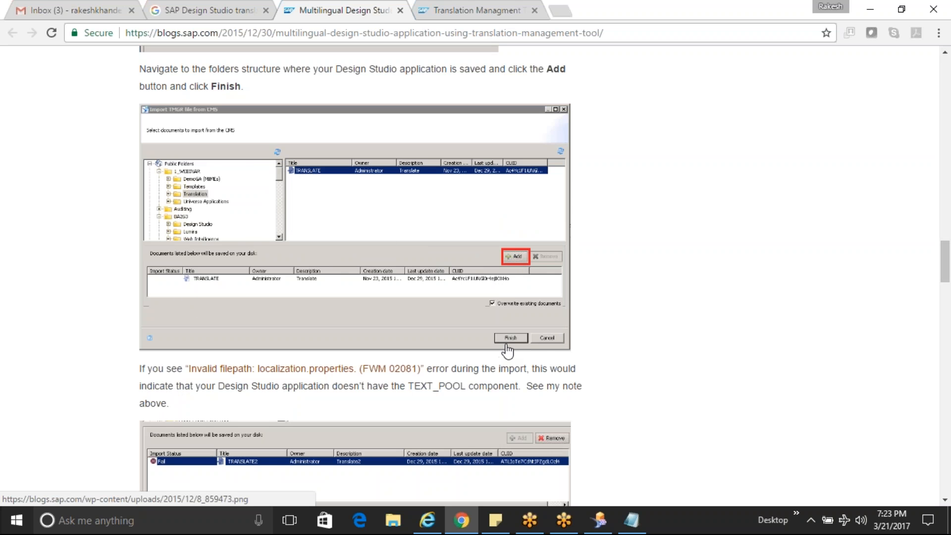
left_click_drag(948, 257, 950, 298)
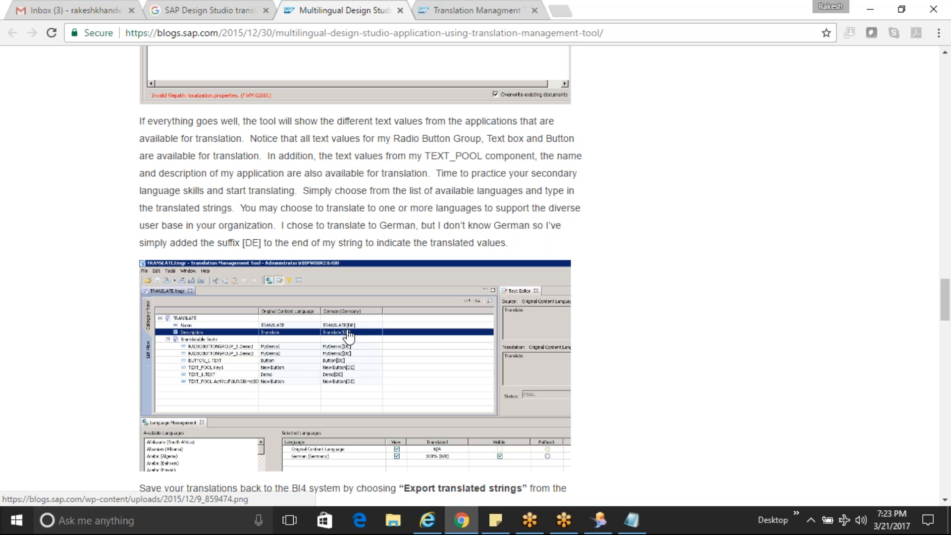
left_click_drag(948, 298, 948, 327)
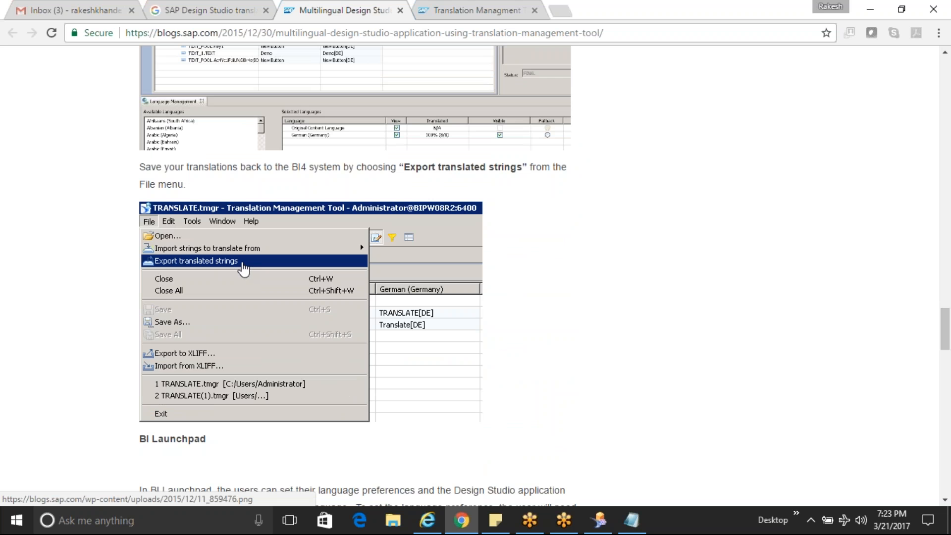
left_click_drag(947, 337, 946, 363)
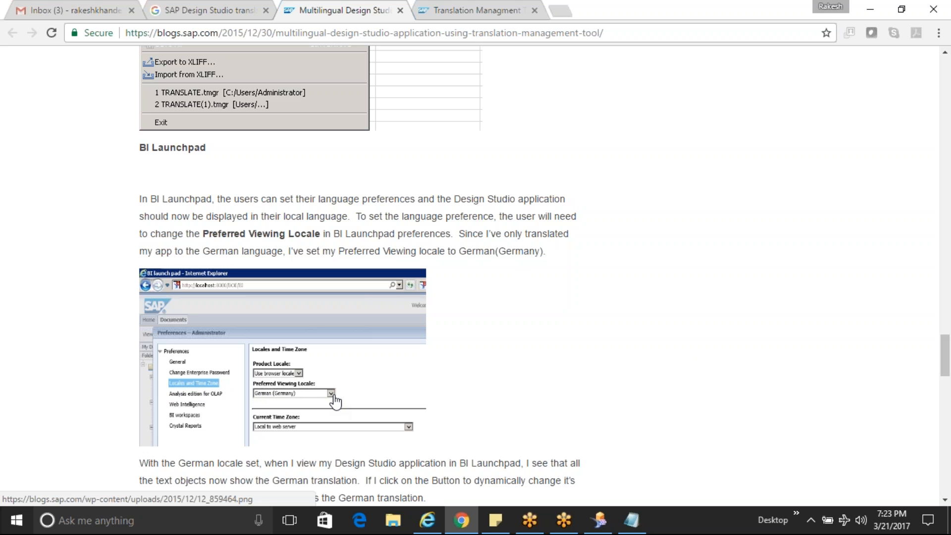
left_click_drag(945, 352, 949, 392)
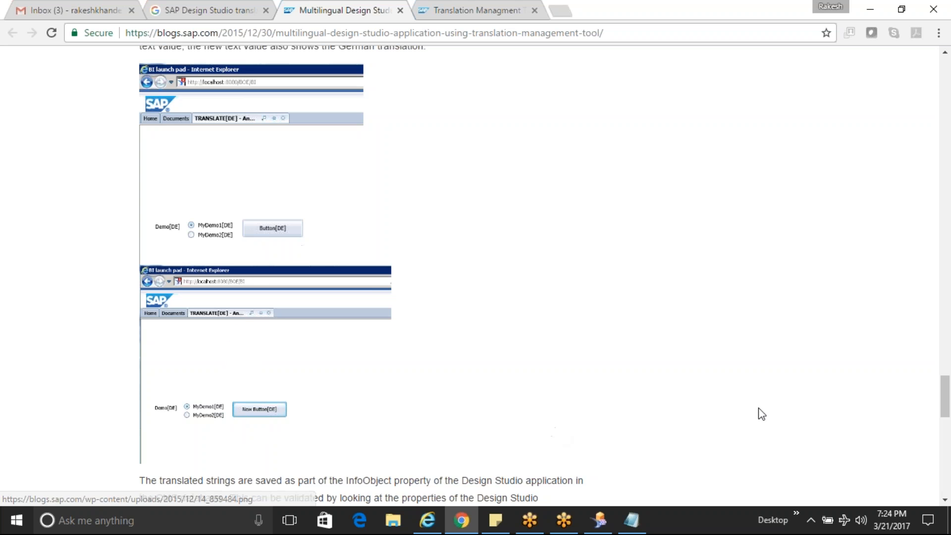
left_click_drag(944, 403, 947, 429)
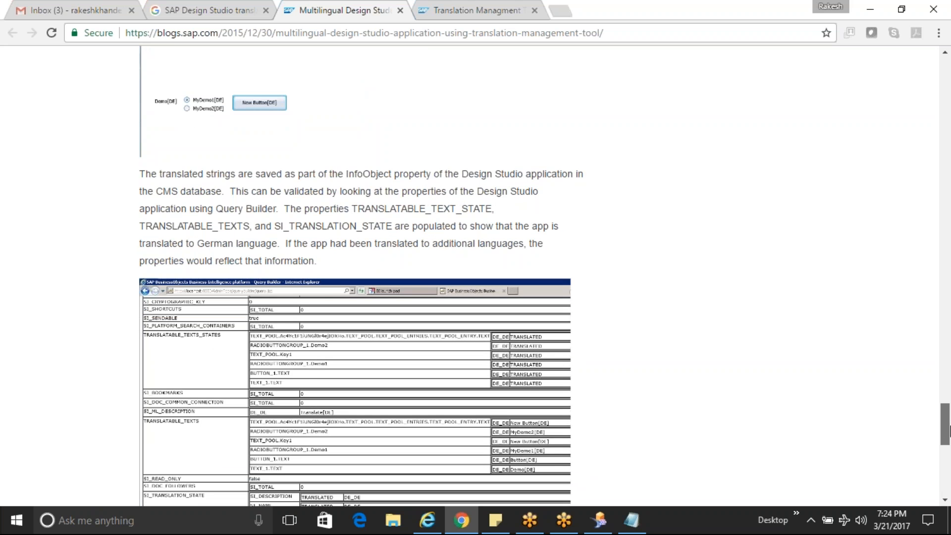
Revisit the blog's Translation Management Tool section, and switch to the archived Design Studio 1.5 discussion thread.
left_click_drag(947, 429, 948, 85)
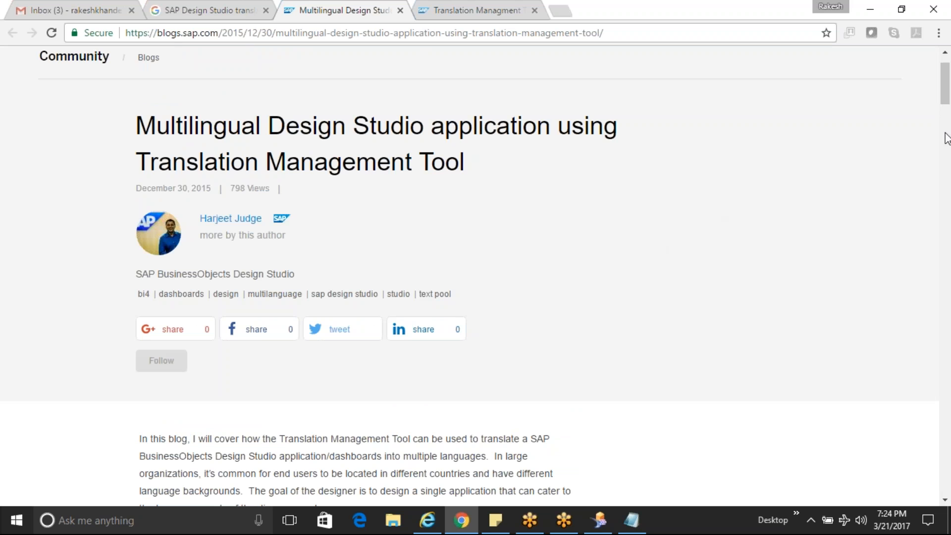
left_click_drag(949, 86, 949, 208)
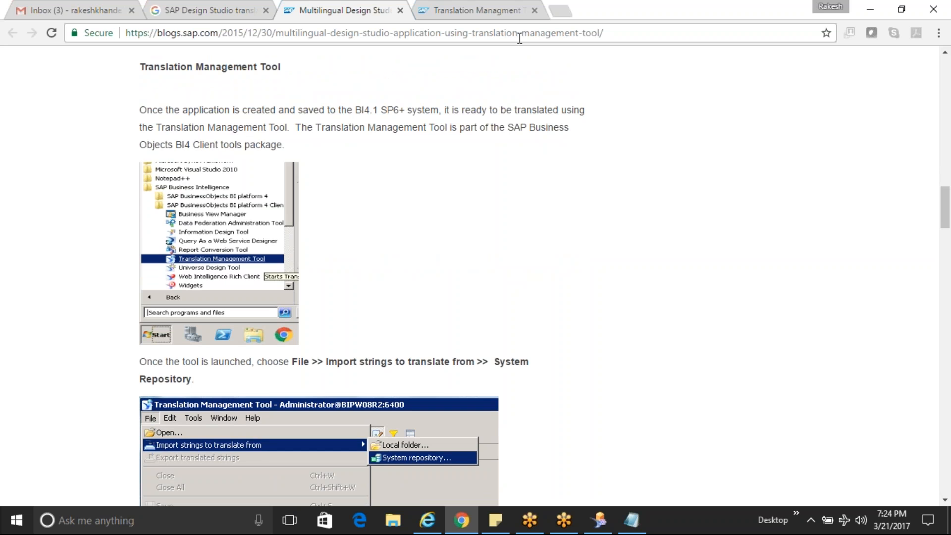
left_click(448, 10)
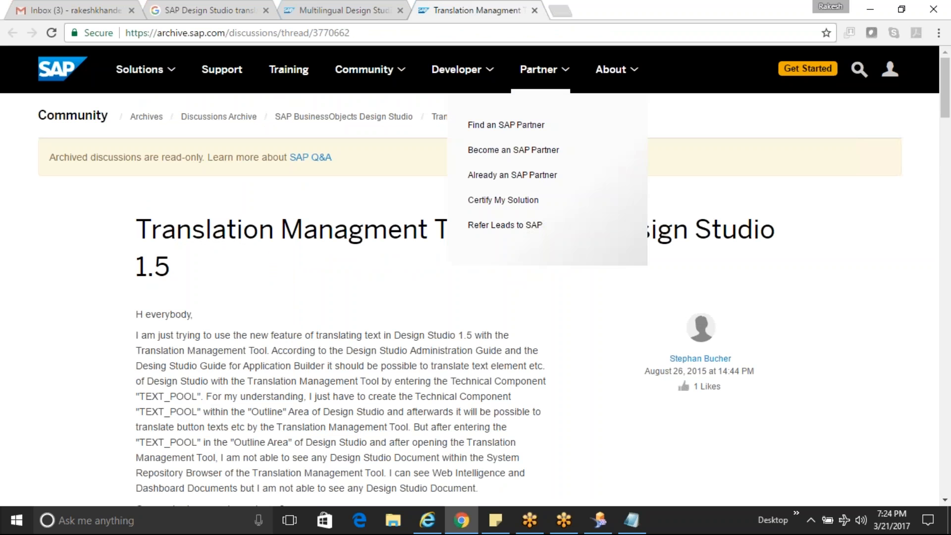
Read the archived thread's question about TEXT_POOL translation, and switch back to Design Studio.
left_click_drag(948, 90, 948, 120)
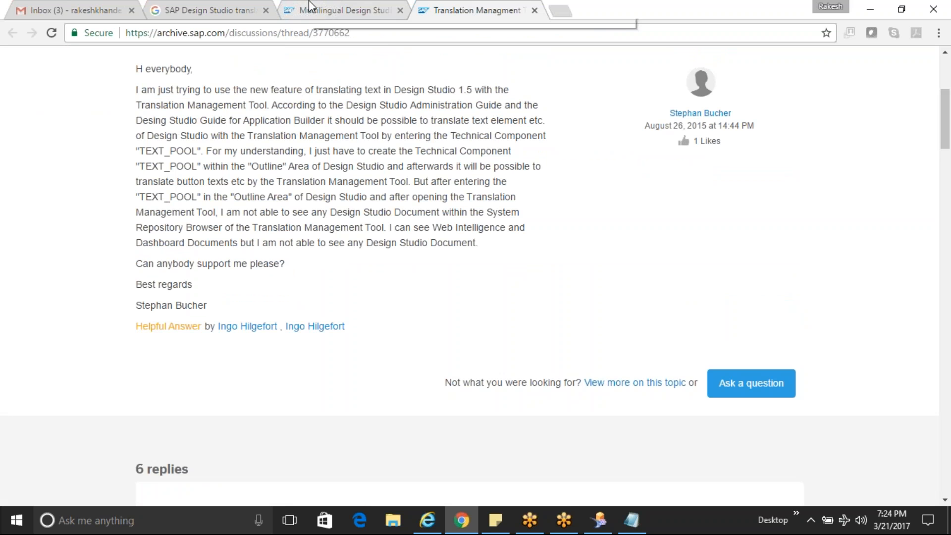
left_click(867, 9)
left_click(693, 121)
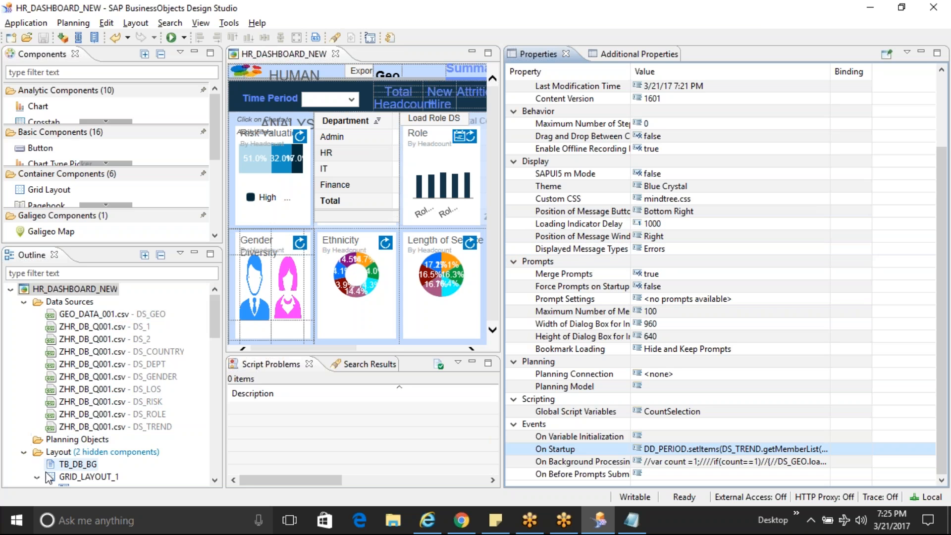
Look over the HR_DASHBOARD_NEW outline and inspect the CountSelection global script variable, leaving its definition unchanged.
left_click_drag(214, 327, 218, 356)
left_click(52, 342)
left_click(50, 364)
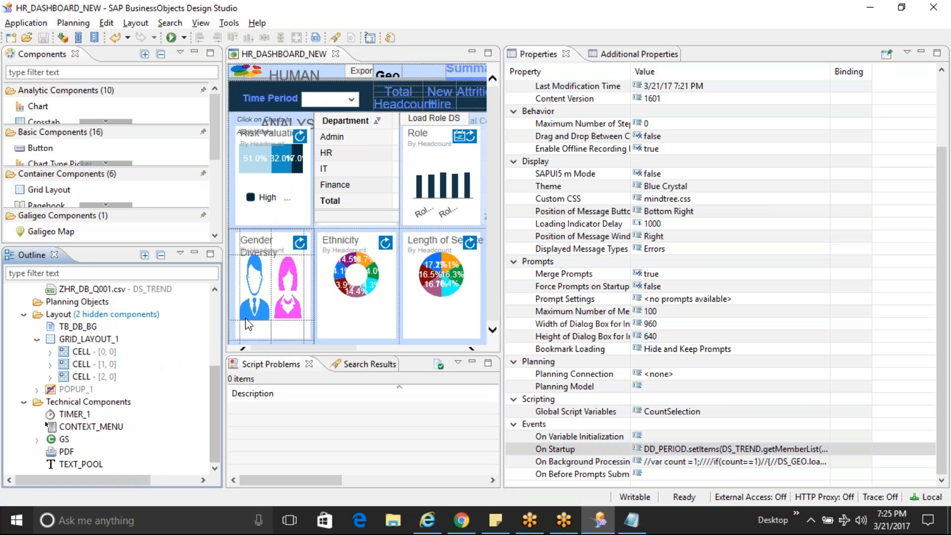
left_click_drag(212, 370, 213, 306)
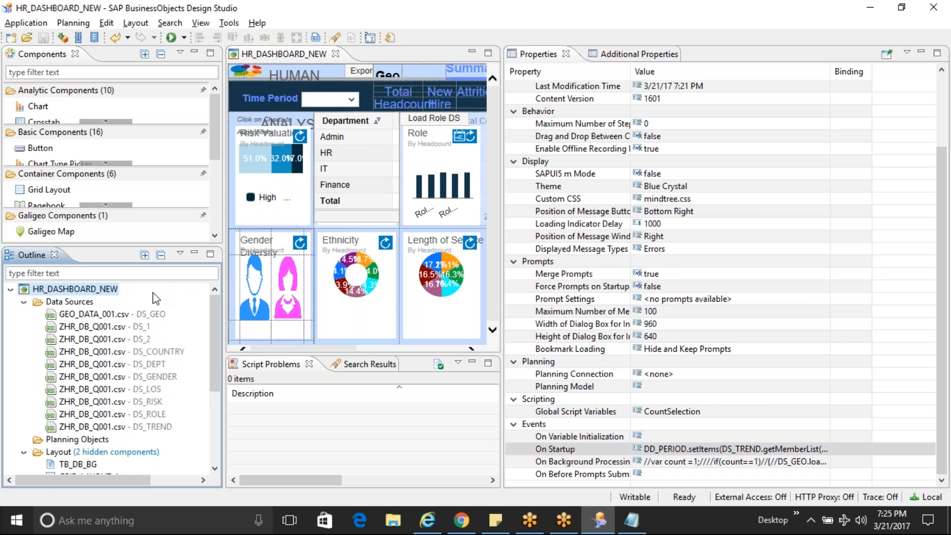
left_click(840, 418)
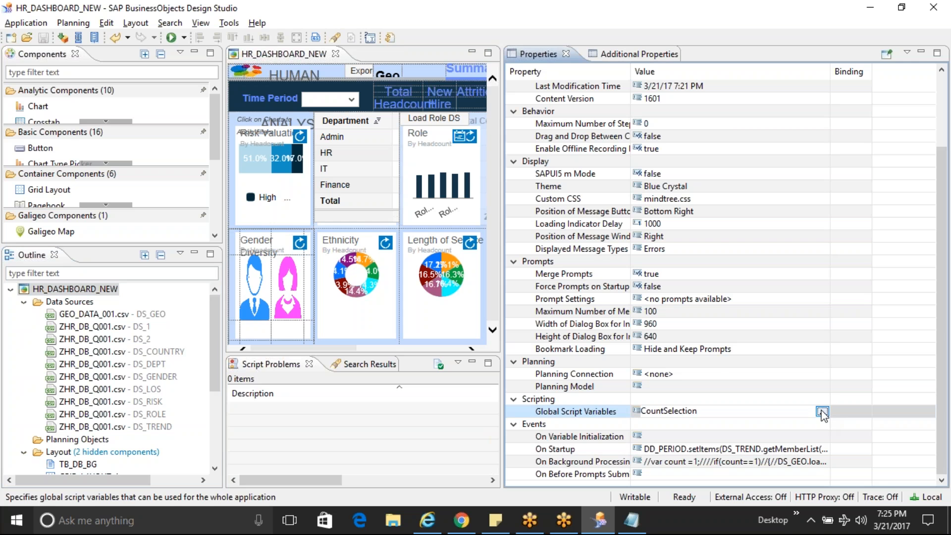
left_click(823, 412)
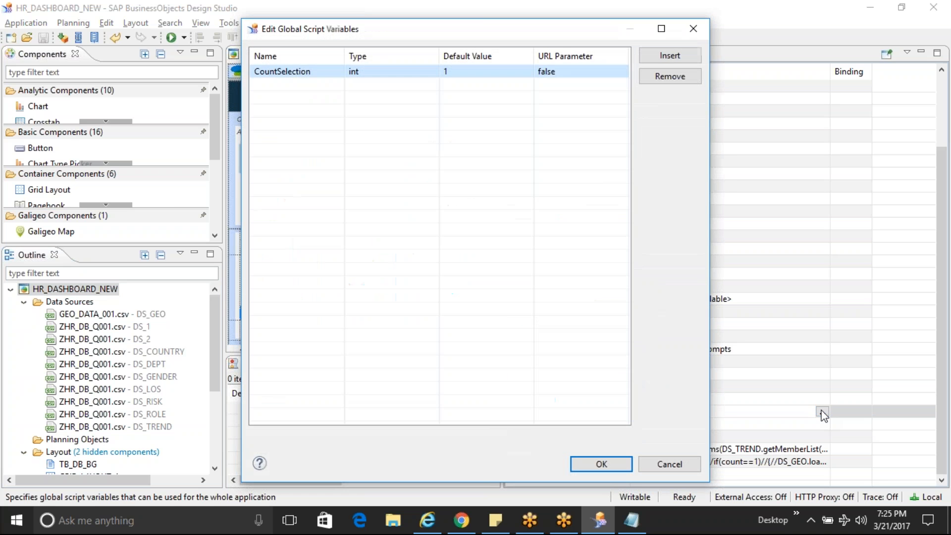
left_click(296, 73)
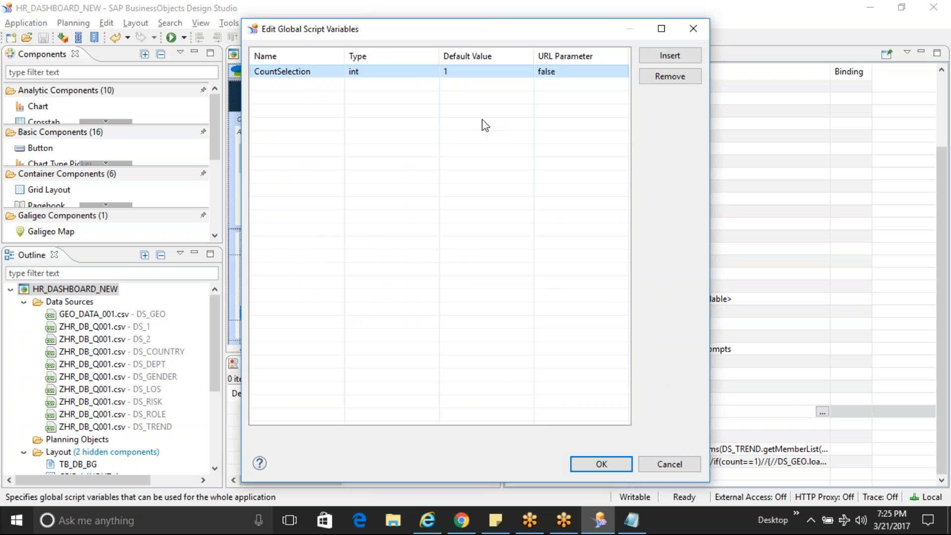
left_click(670, 464)
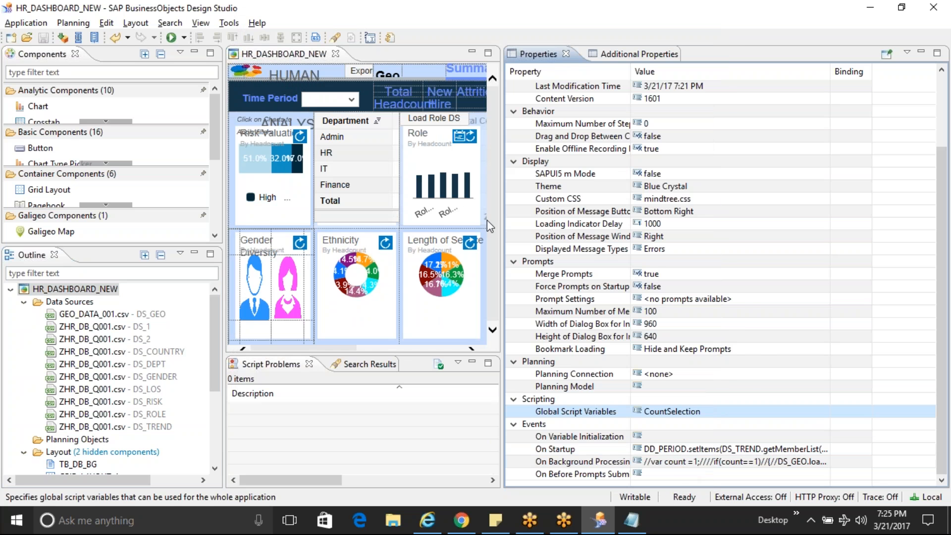
Add the line CountSelection=2; at the end of the IC_ROLE chart's On Select script.
left_click(447, 196)
left_click(793, 274)
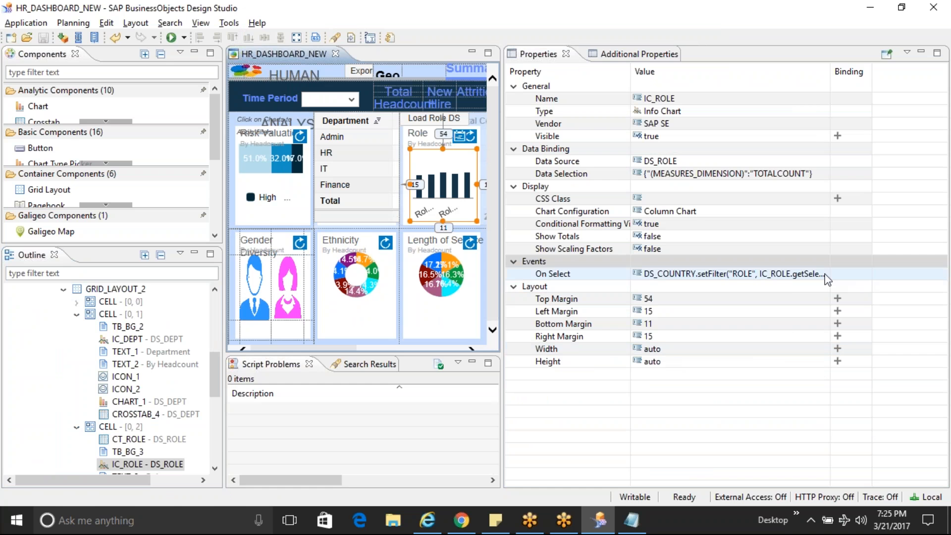
left_click(822, 273)
left_click(382, 245)
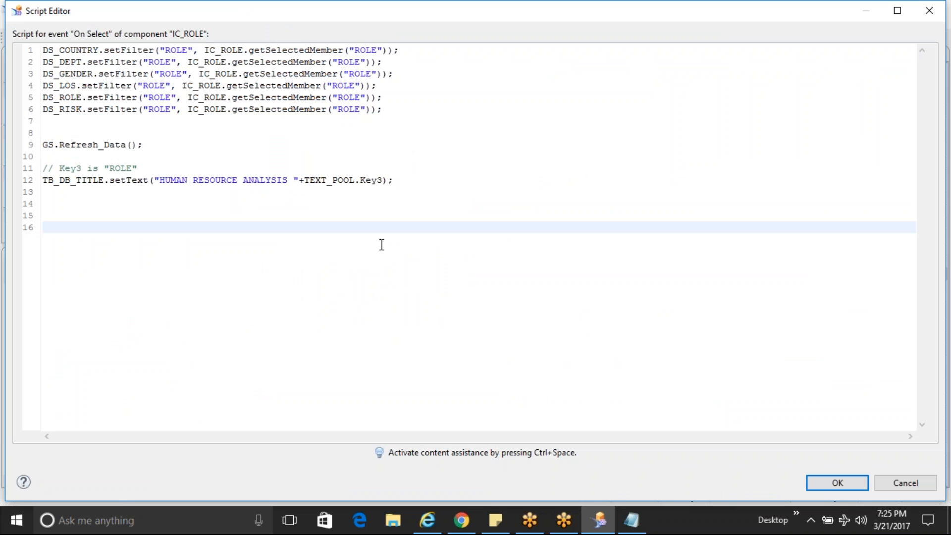
key("Return")
type("cou")
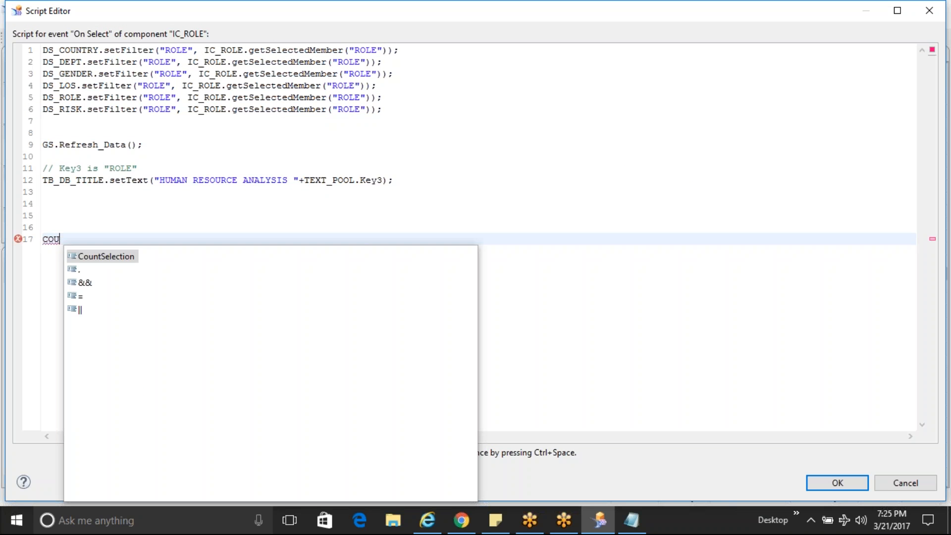
key("Escape")
key("ctrl+space")
type("=")
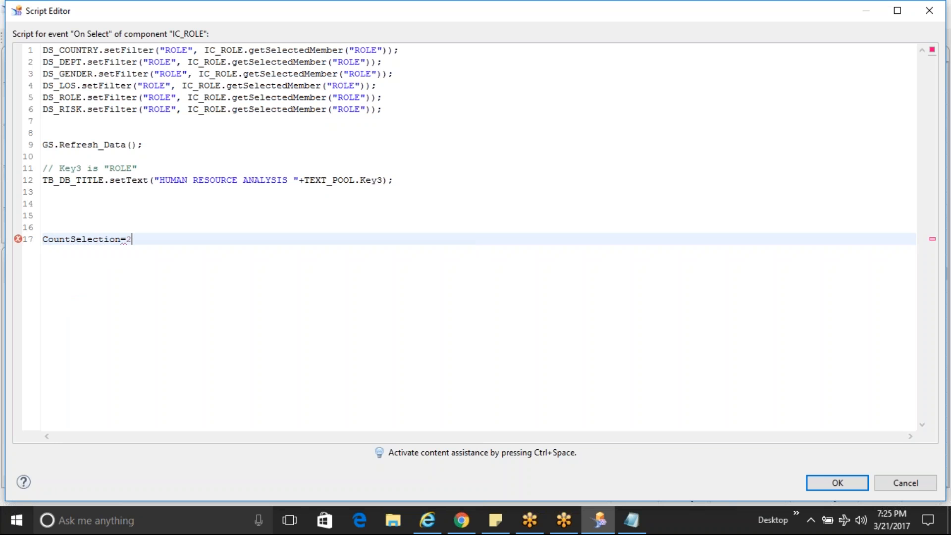
left_click(834, 484)
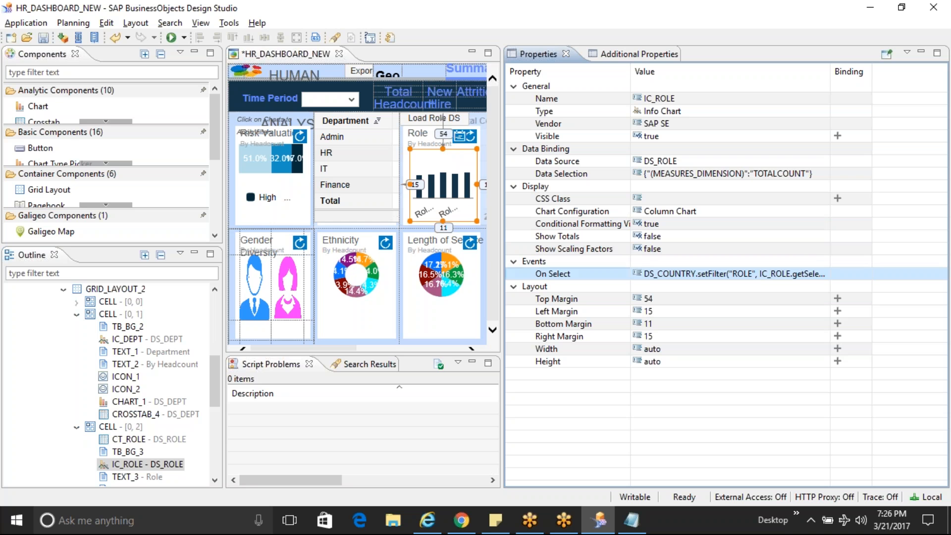
Review the CountSelection line in the IC_ROLE On Select script, and save the application.
left_click(816, 276)
left_click(823, 273)
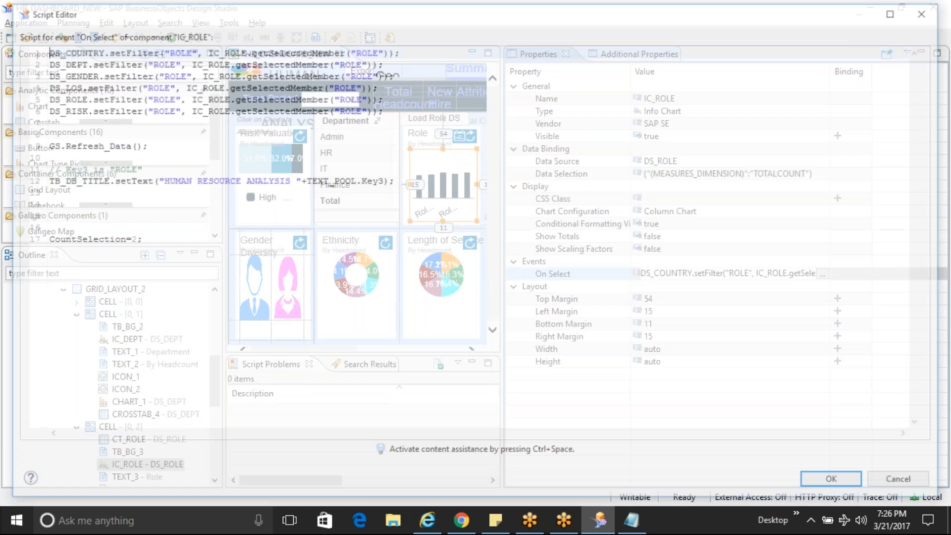
left_click(160, 241)
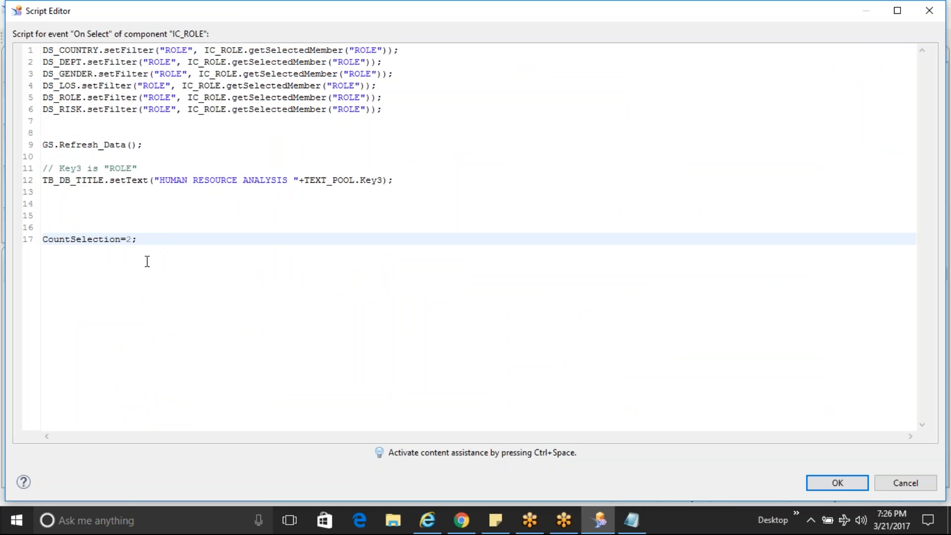
left_click(837, 483)
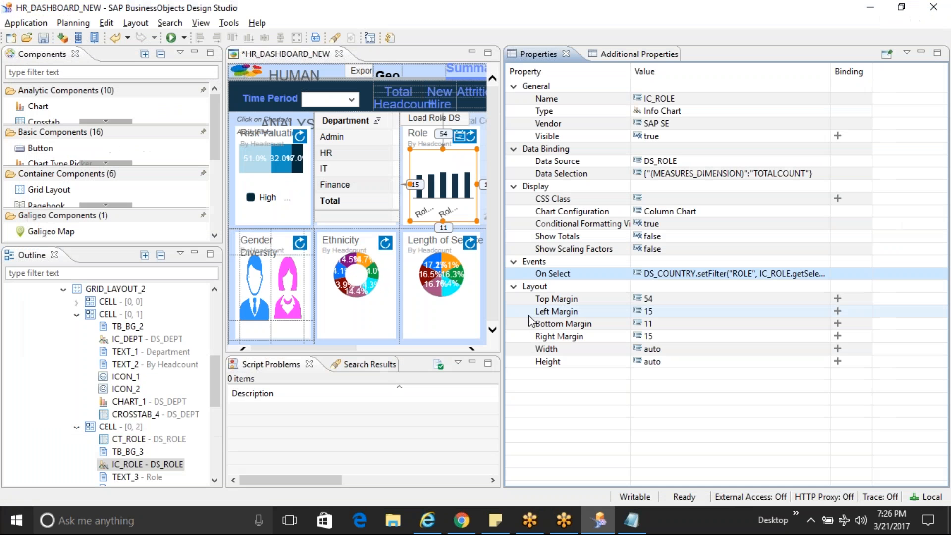
left_click(420, 274)
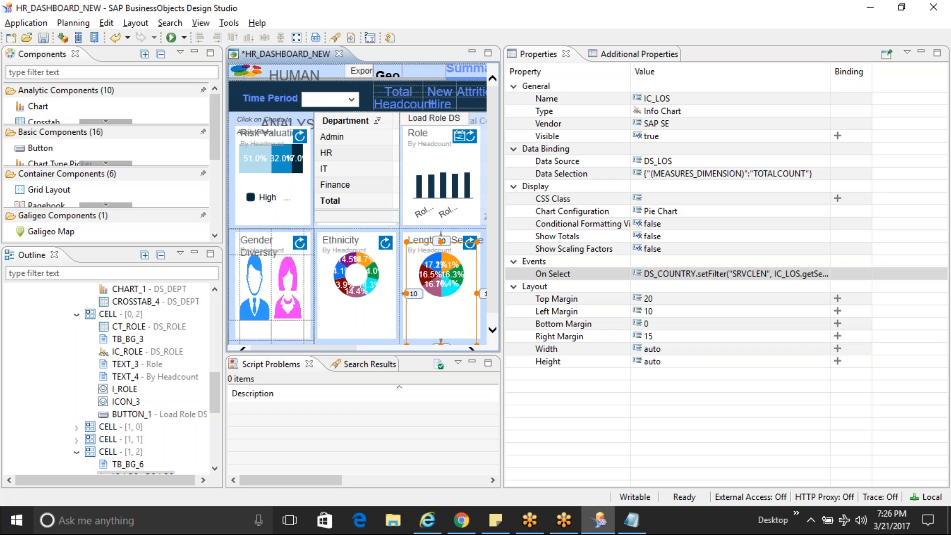
key("ctrl+s")
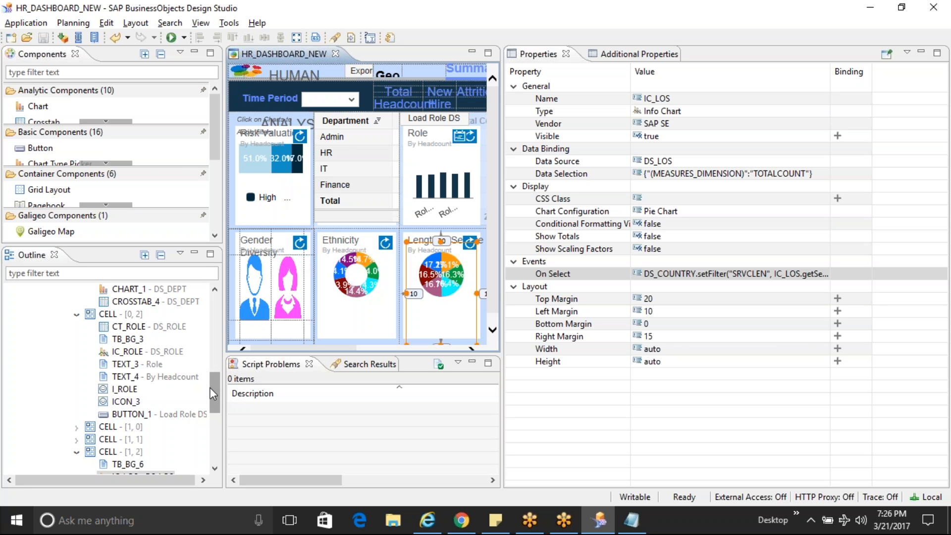
Export HR_DASHBOARD_NEW with its referenced files to the Desktop as HR_DASHBOARD_NEW-20170321192646.zip.
left_click(25, 23)
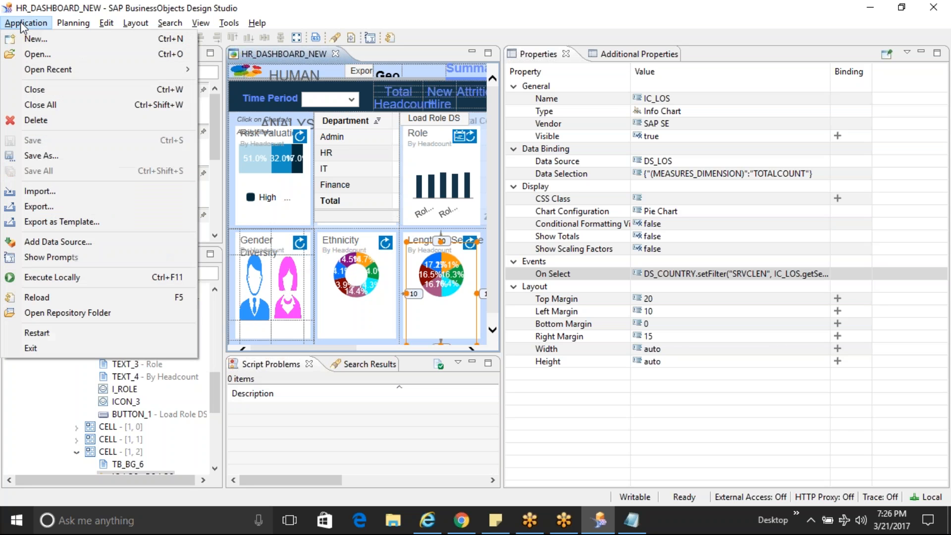
left_click(53, 205)
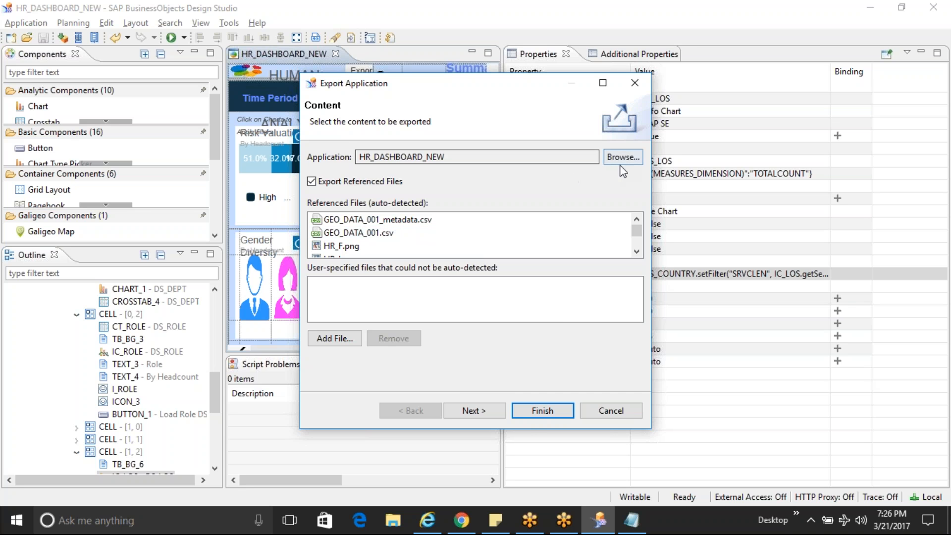
left_click(479, 414)
left_click(530, 180)
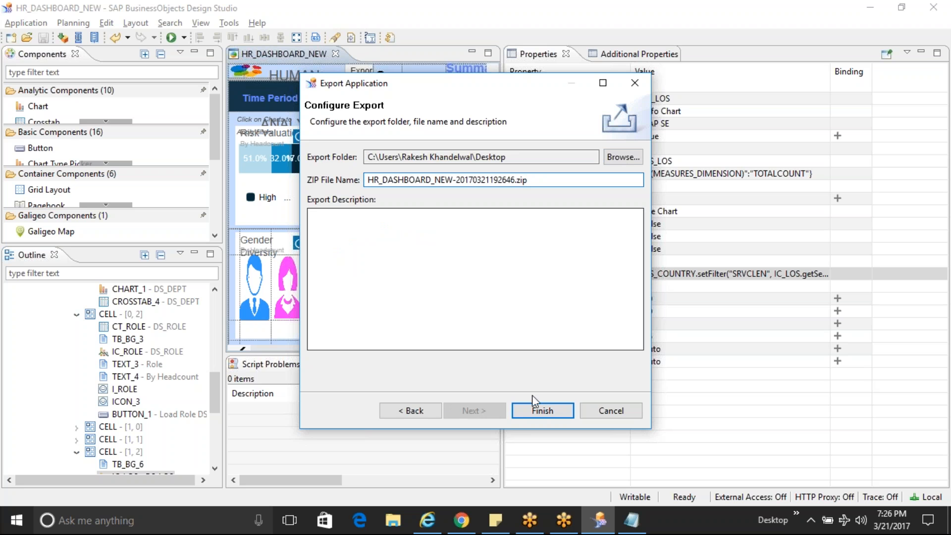
left_click(541, 410)
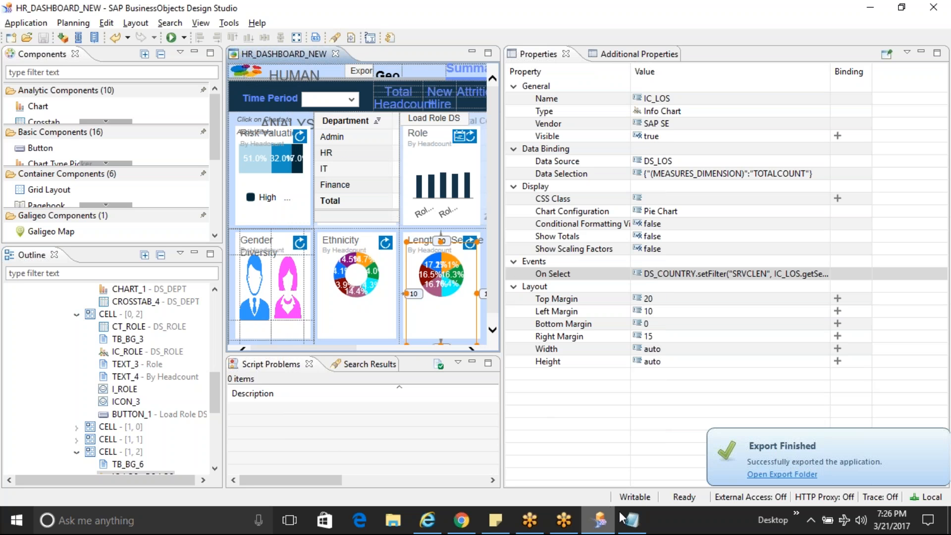
Check the training topic list in the sticky note, and close the untitled Notepad file without saving it.
left_click(497, 515)
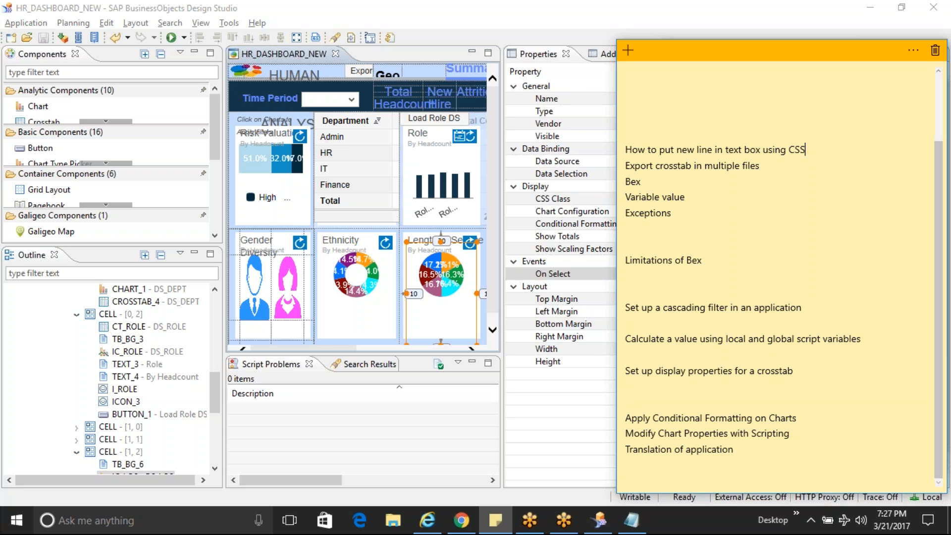
left_click(554, 34)
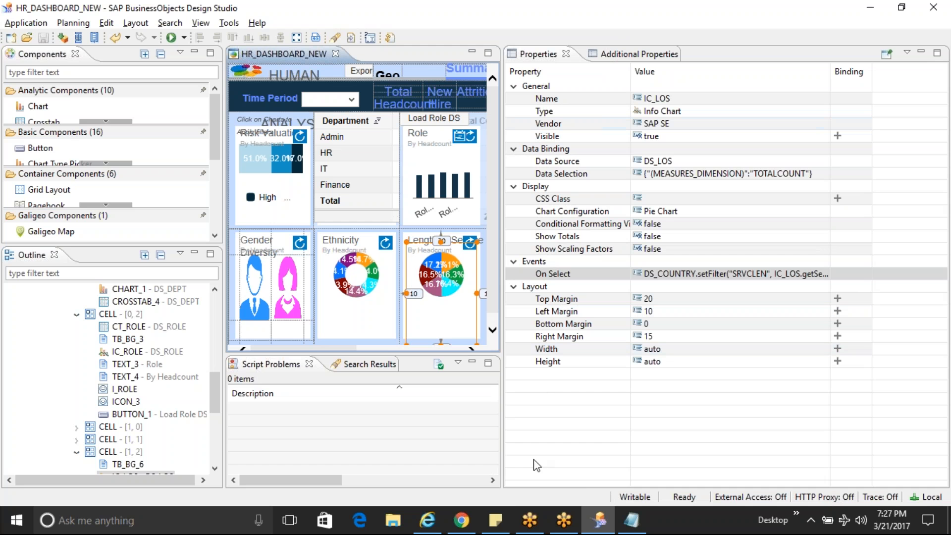
mouse_move(502, 521)
left_click(631, 520)
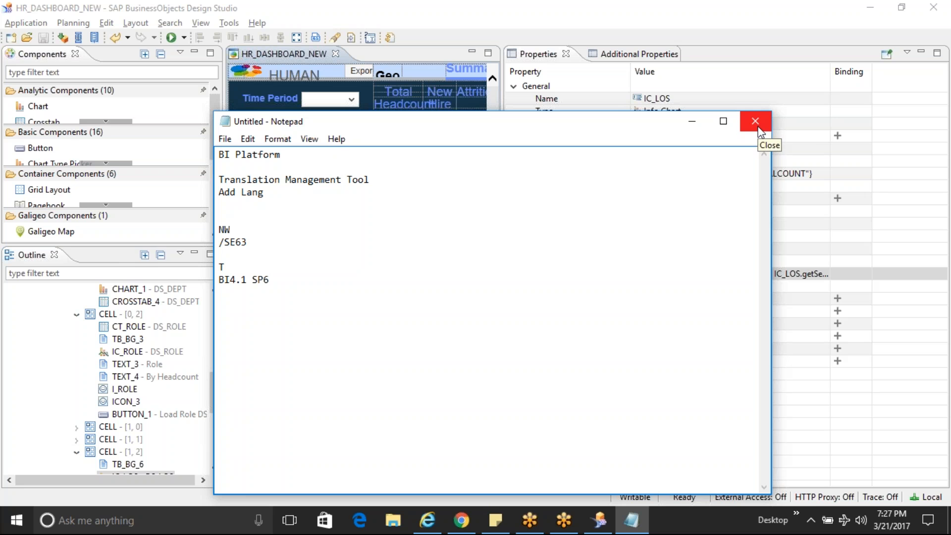
left_click(760, 131)
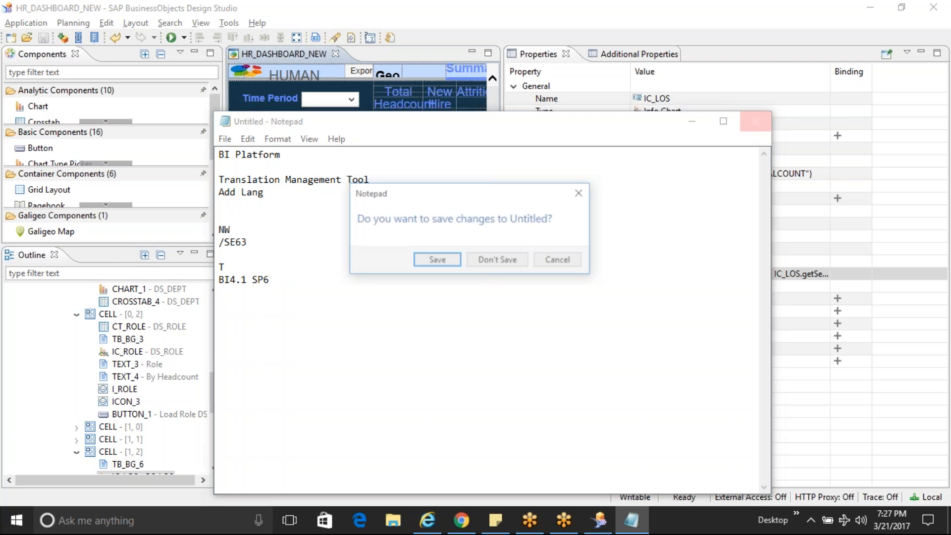
left_click(503, 262)
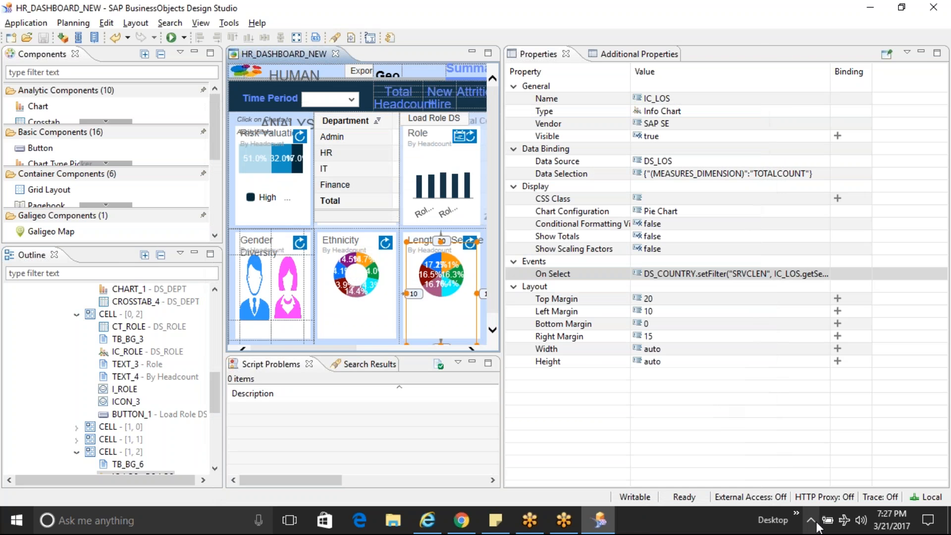
left_click(811, 525)
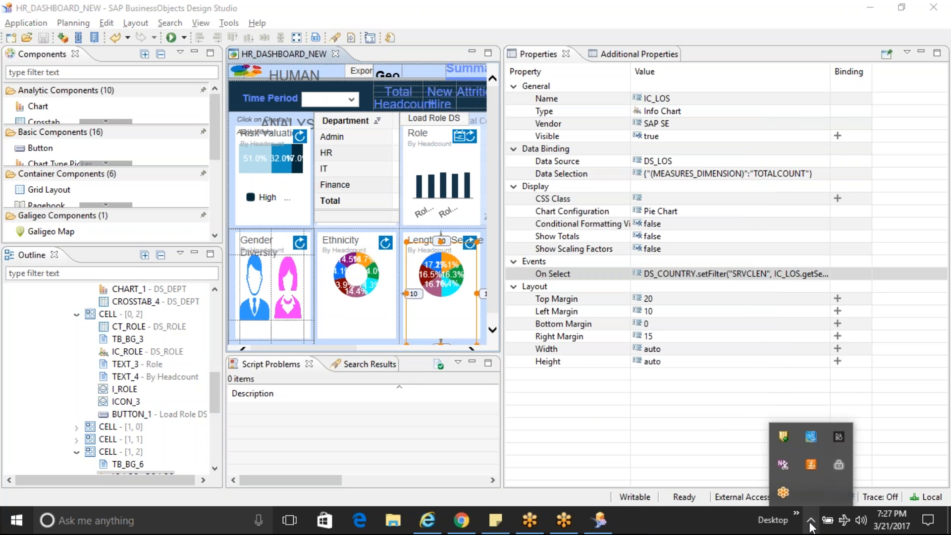
left_click(676, 518)
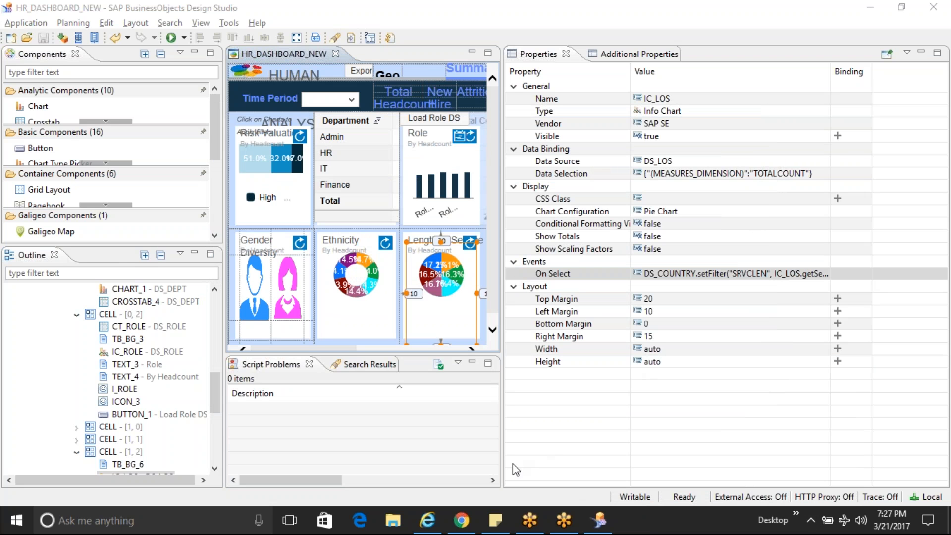